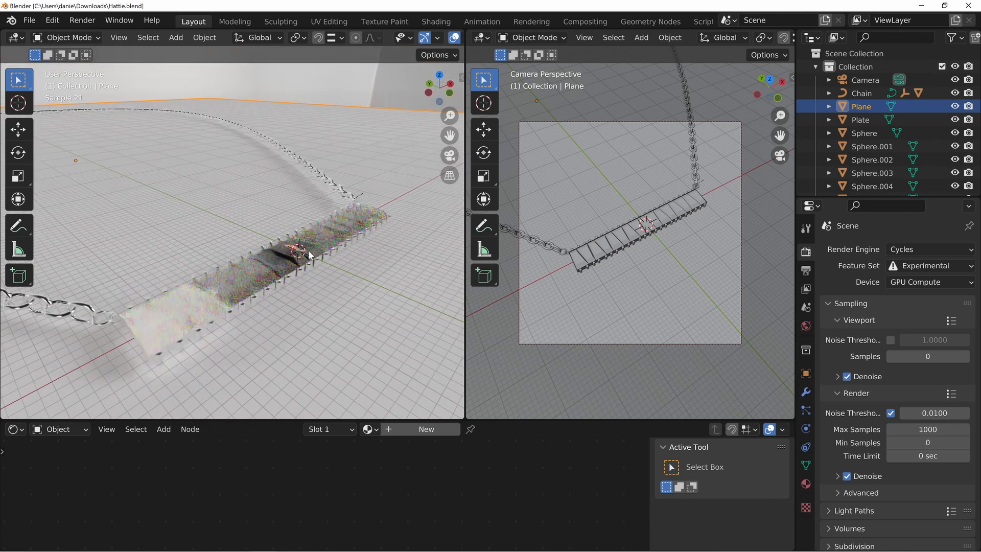
Deselect everything and merge the camera view area into the rendered viewport so the viewport spans the full width
key(alt+a)
middle_drag(302, 219, 327, 267)
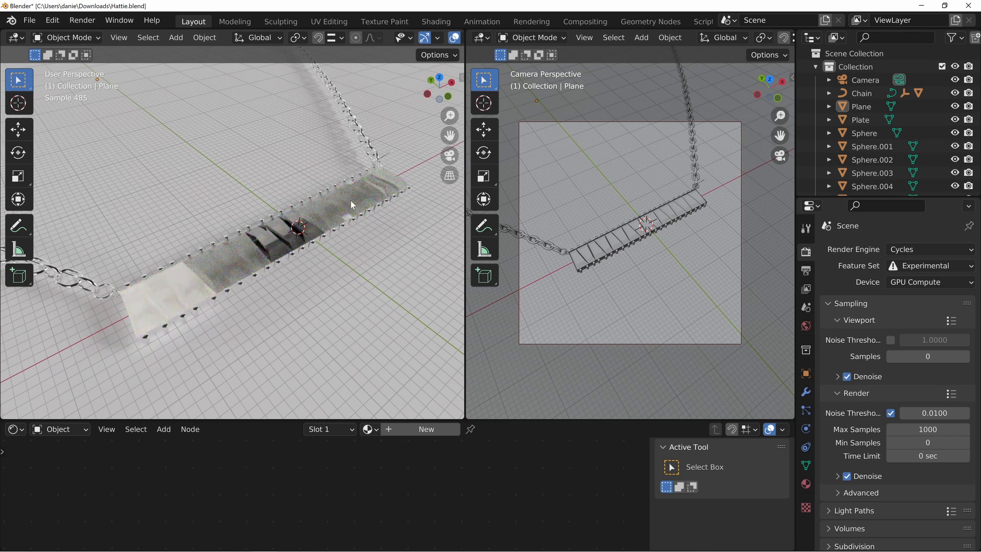
middle_drag(286, 266, 308, 288)
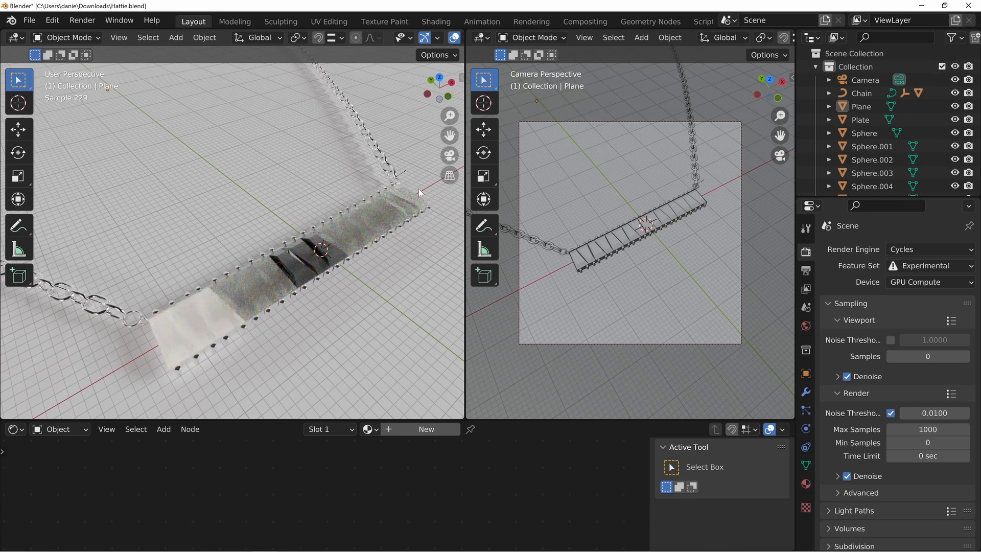
middle_drag(201, 295, 300, 222)
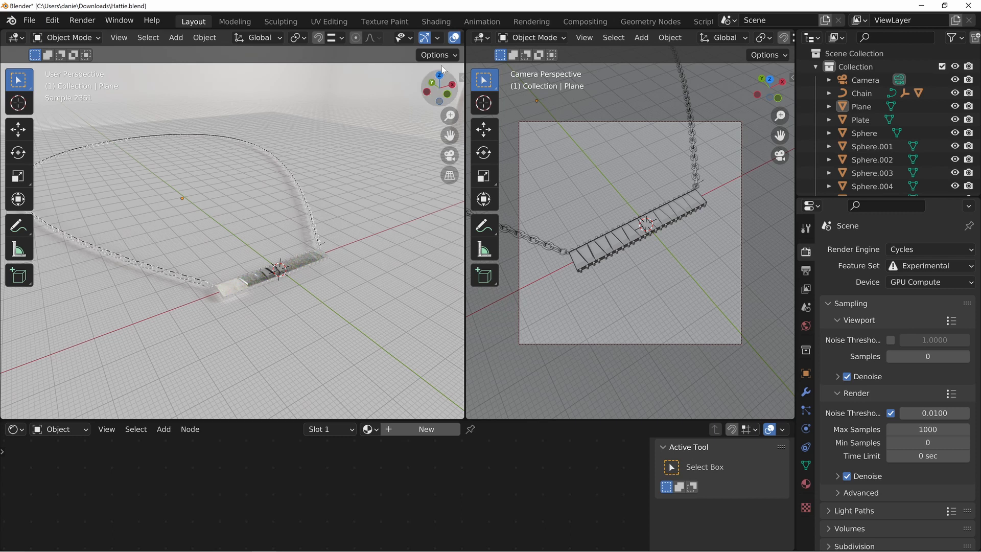
drag(576, 47, 580, 50)
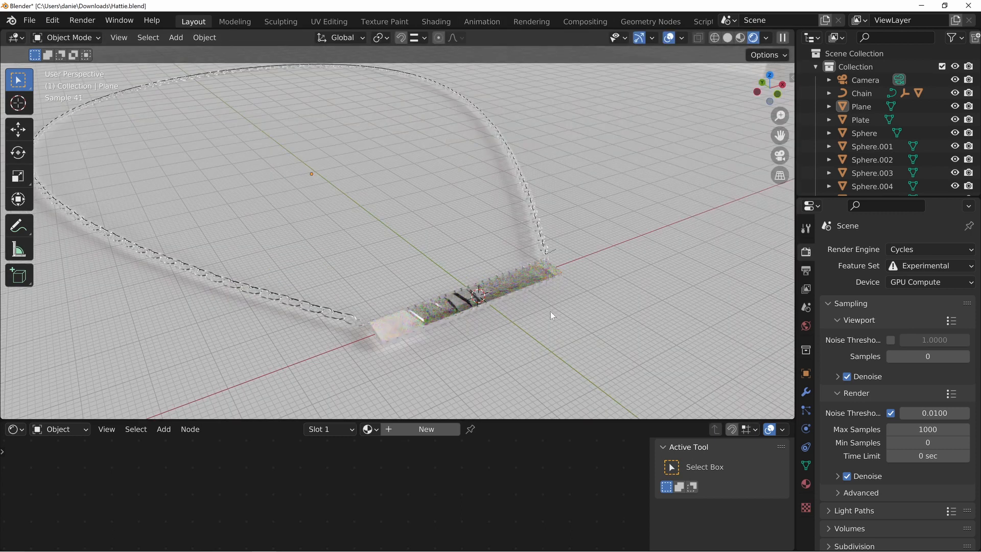
Examine the studio HDRI environment around the necklace on all sides, including the backdrop, lights, walls and ceiling
middle_drag(550, 312, 357, 251)
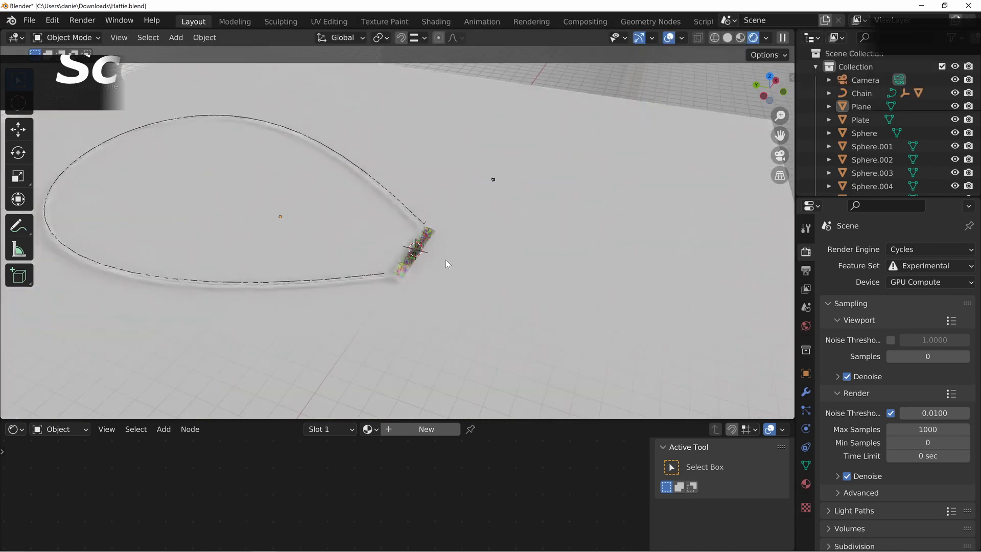
middle_drag(447, 267, 532, 216)
middle_drag(462, 242, 389, 262)
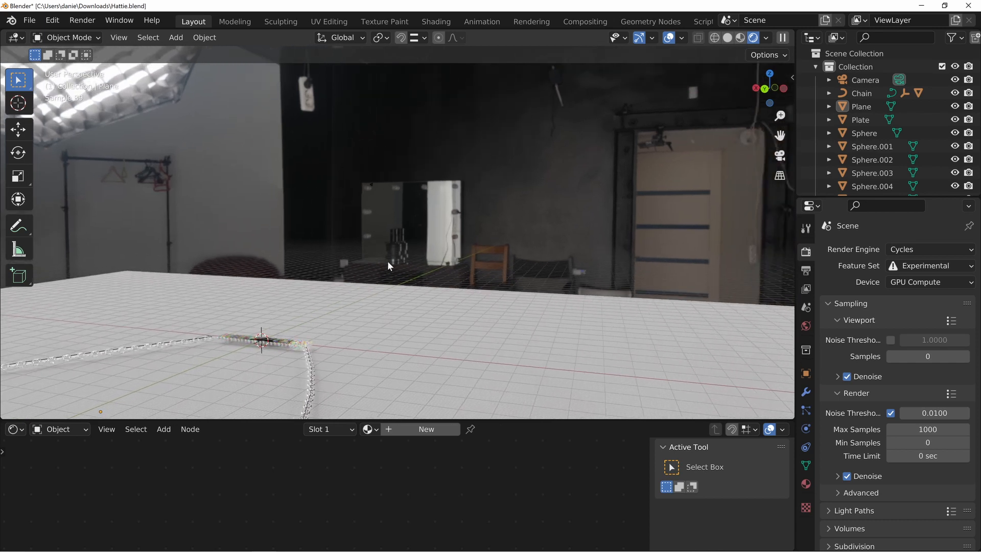
middle_drag(302, 182, 312, 139)
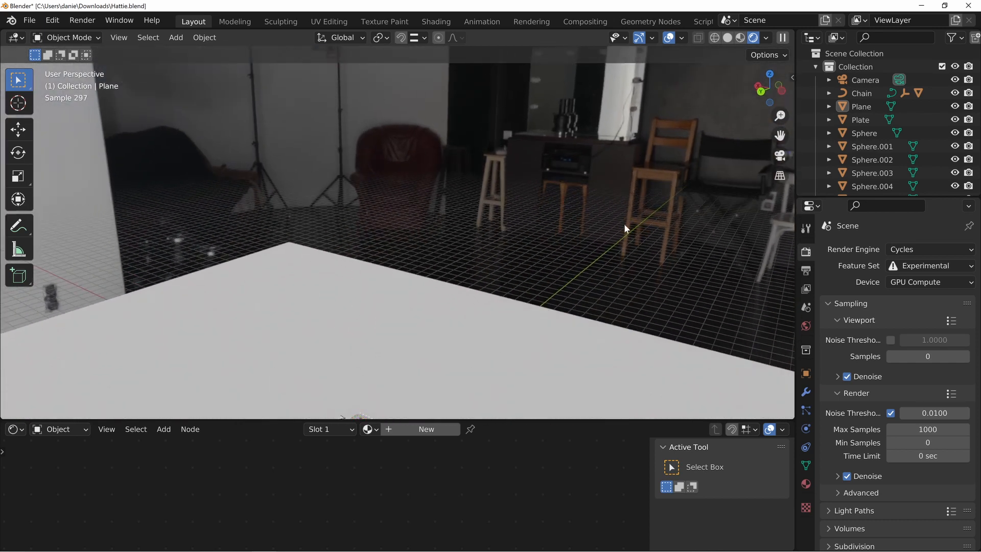
middle_drag(624, 223, 334, 215)
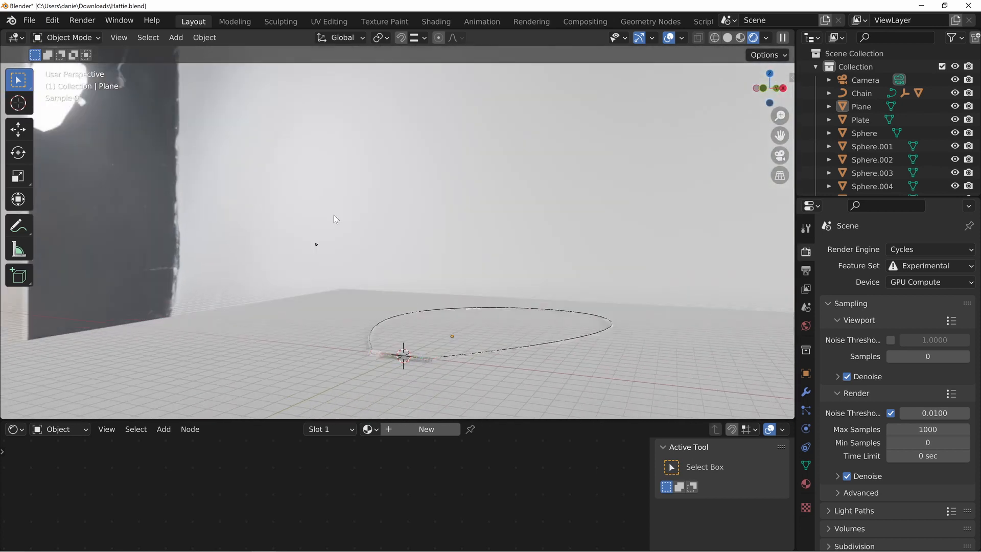
middle_drag(451, 216, 371, 180)
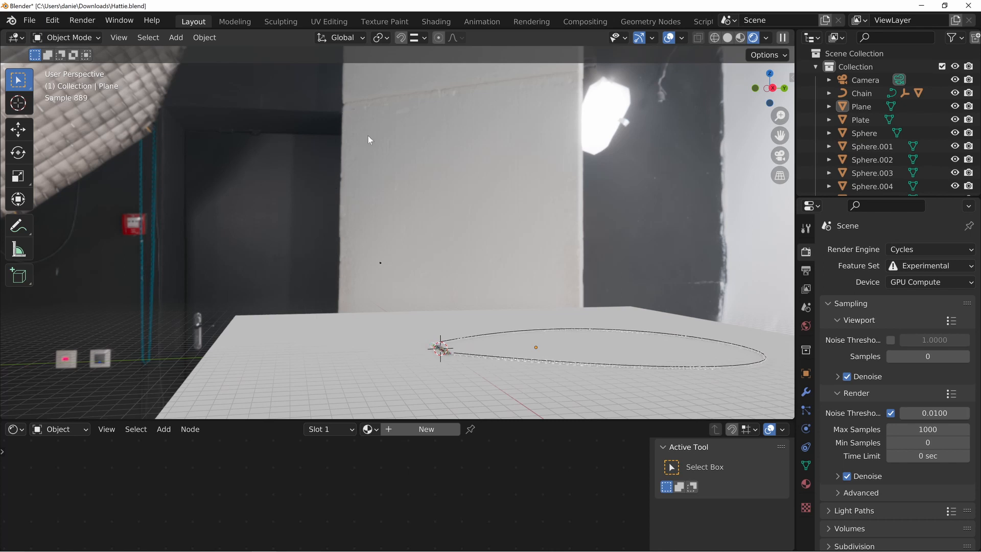
middle_drag(623, 148, 424, 212)
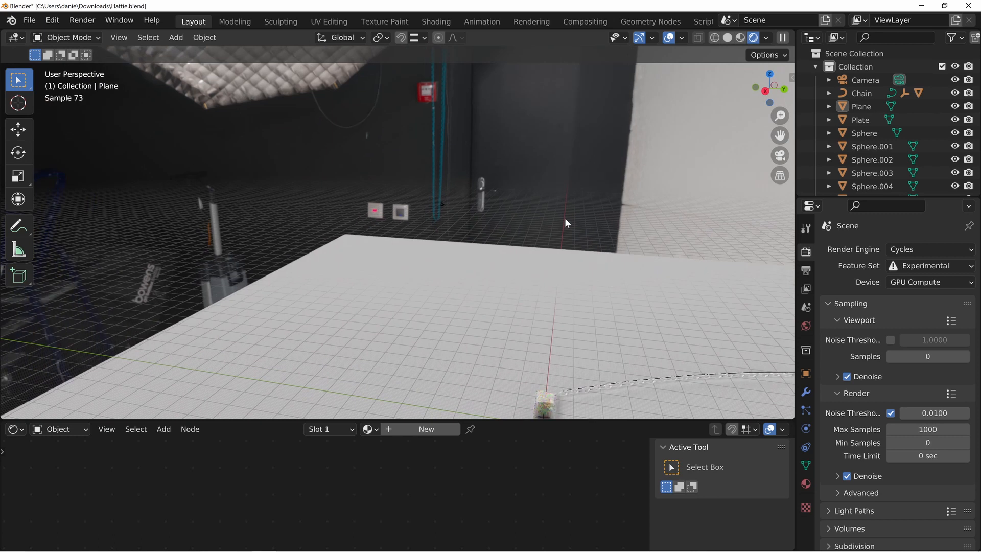
middle_drag(565, 222, 292, 126)
middle_drag(647, 260, 610, 145)
middle_drag(611, 235, 445, 208)
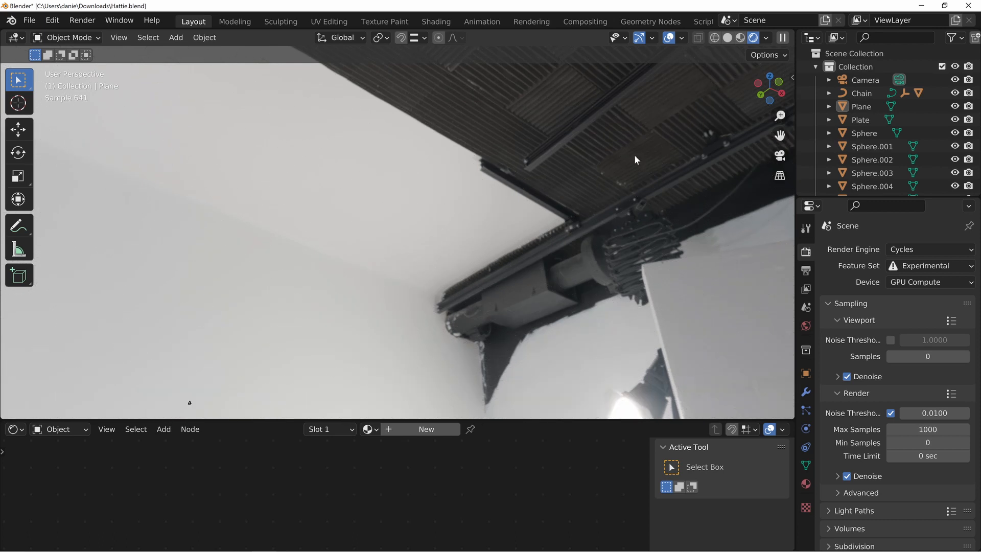
middle_drag(635, 159, 472, 264)
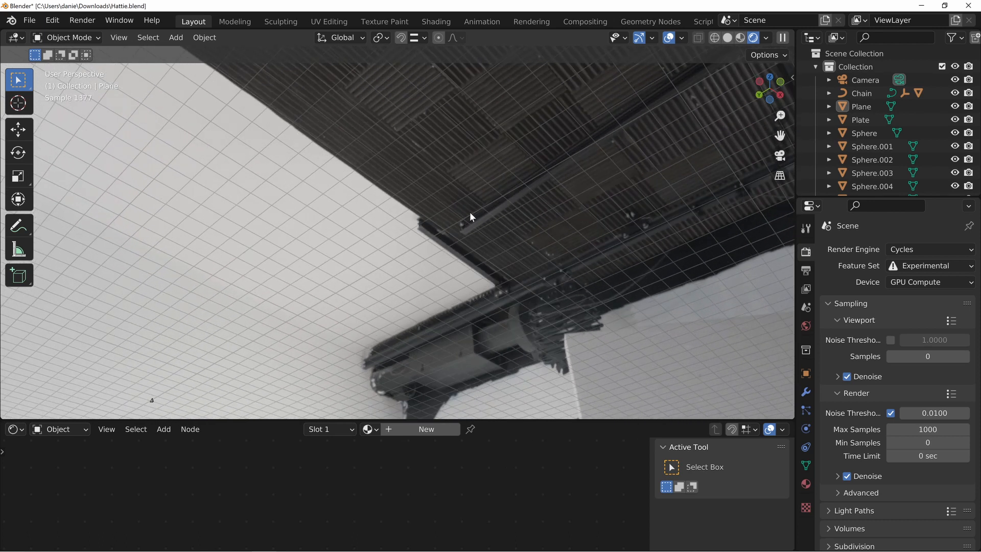
middle_drag(470, 211, 443, 310)
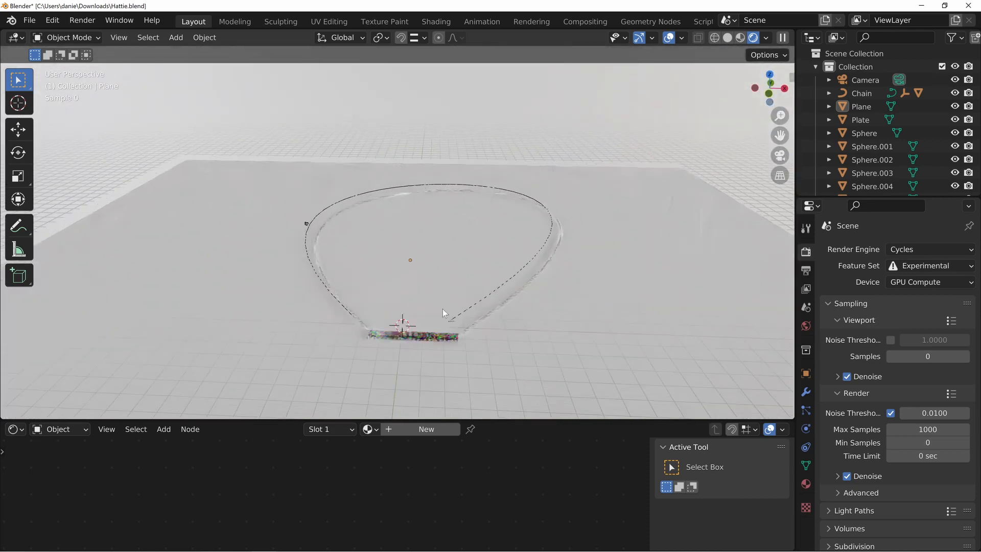
Select one of the prongs along the pendant's edge and frame it, then view the whole pendant from an angle
click(403, 296)
key(KP_Decimal)
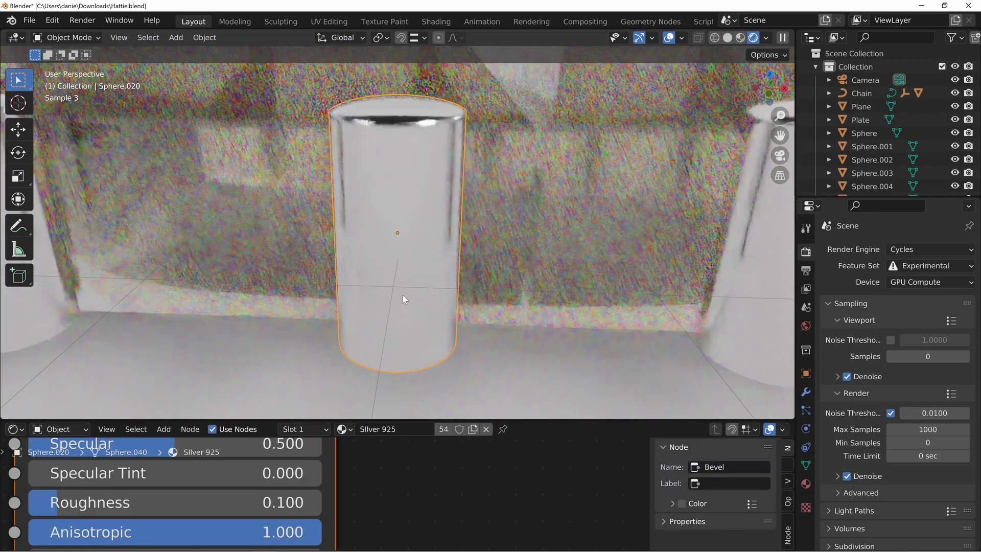
scroll(403, 296, down, 12)
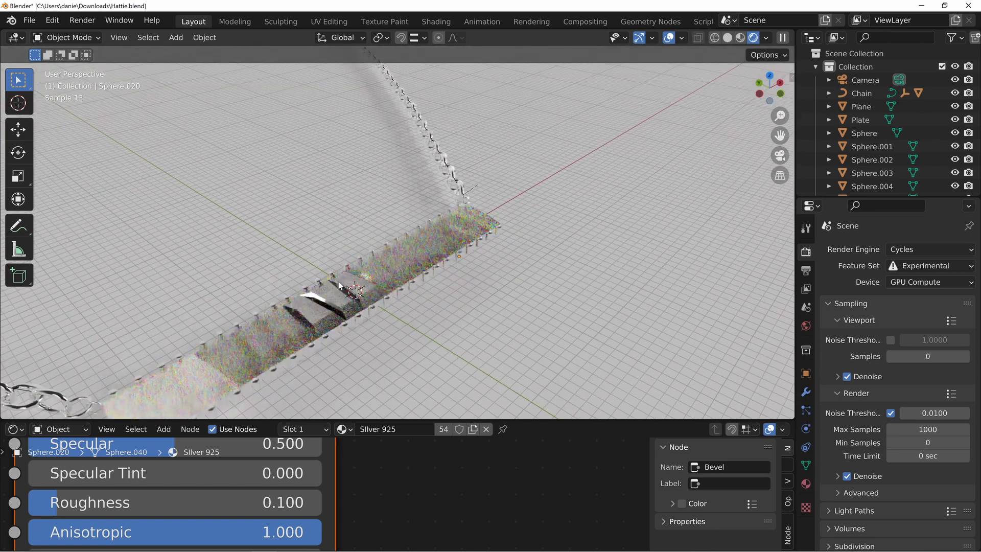
shift+middle_drag(338, 281, 390, 256)
Enlarge the shader editor and switch it from the object's material to the World shader nodes
drag(391, 420, 425, 251)
middle_drag(388, 358, 548, 354)
click(44, 259)
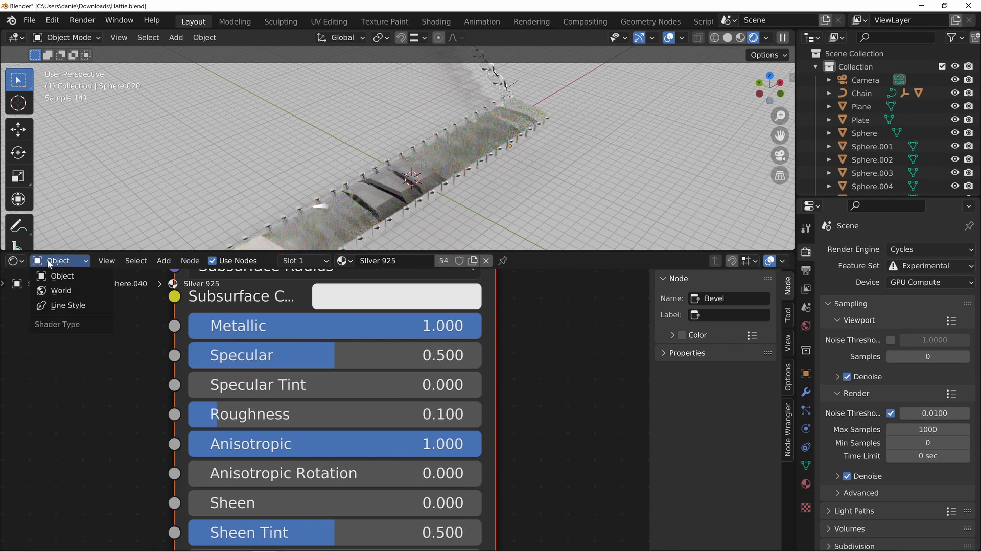
click(63, 290)
scroll(429, 358, down, 5)
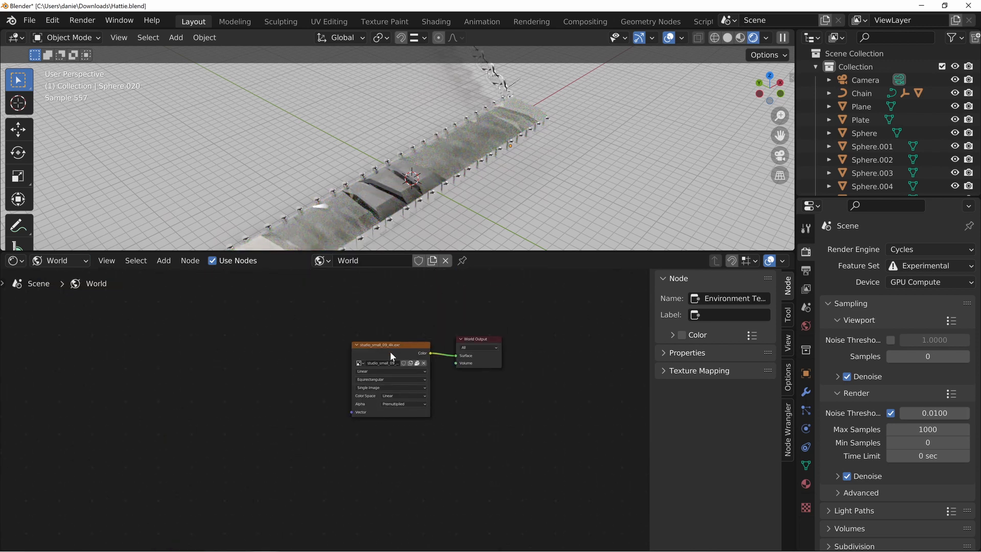
Move the environment texture node away from World Output and show the World properties in a widened properties editor
drag(390, 352, 236, 350)
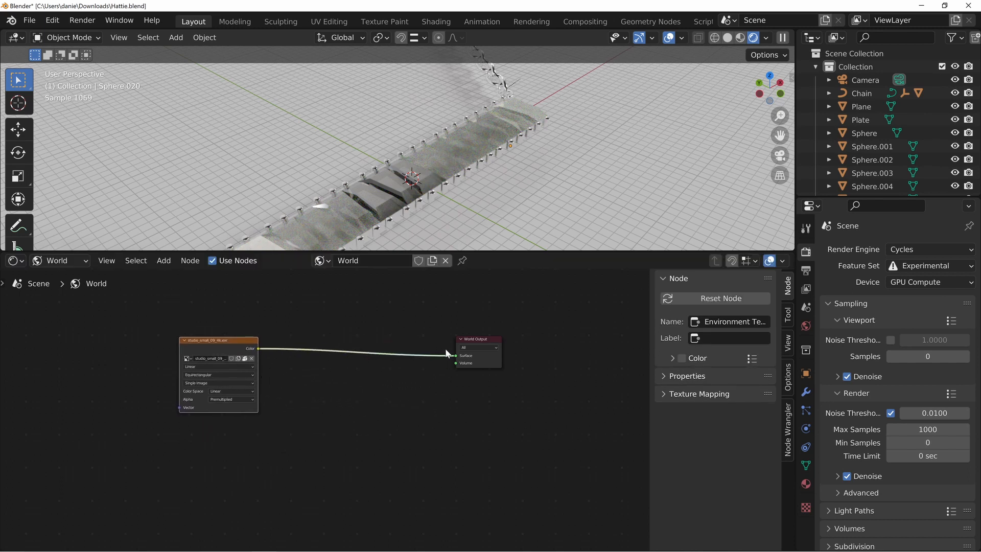
mouse_move(456, 358)
mouse_down()
mouse_move(431, 373)
mouse_move(458, 360)
mouse_up()
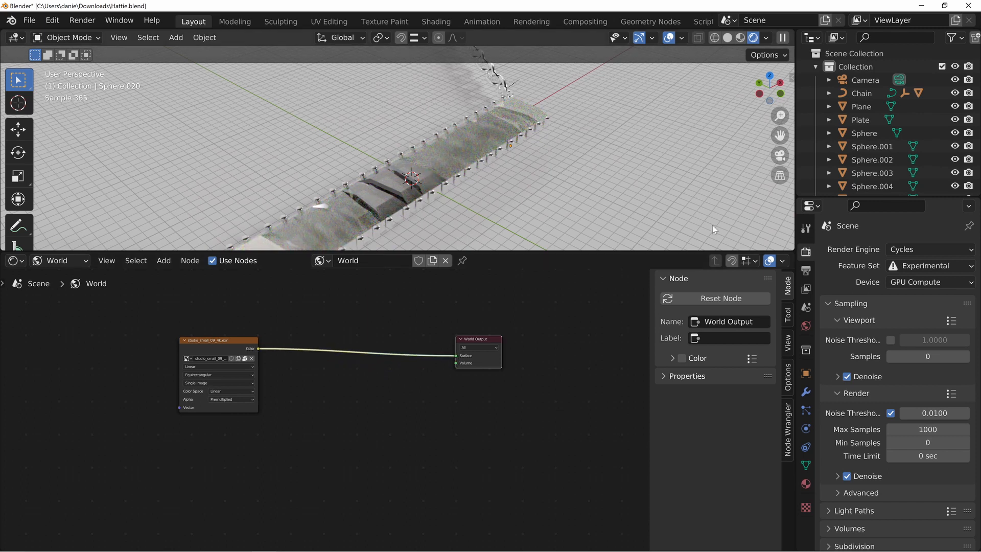
click(807, 326)
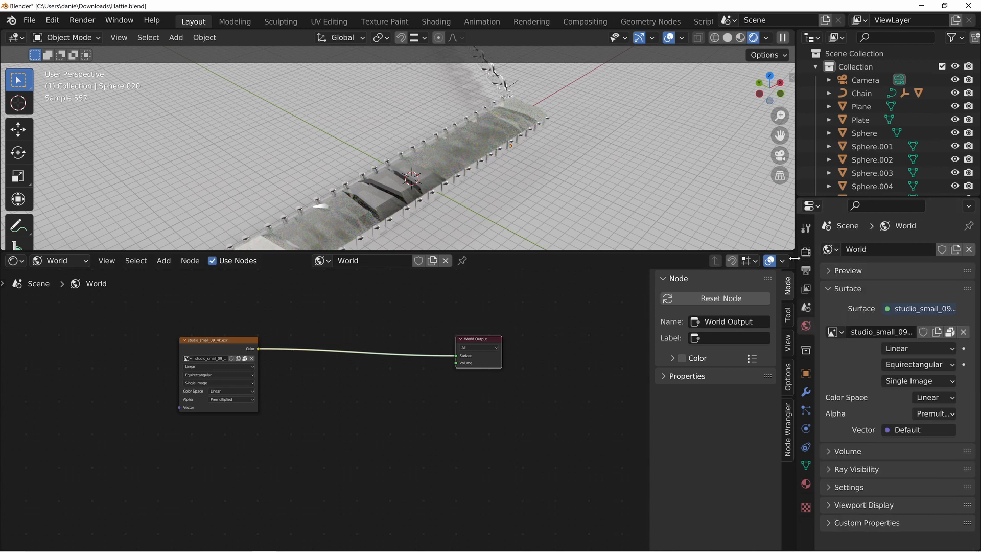
drag(795, 240, 639, 241)
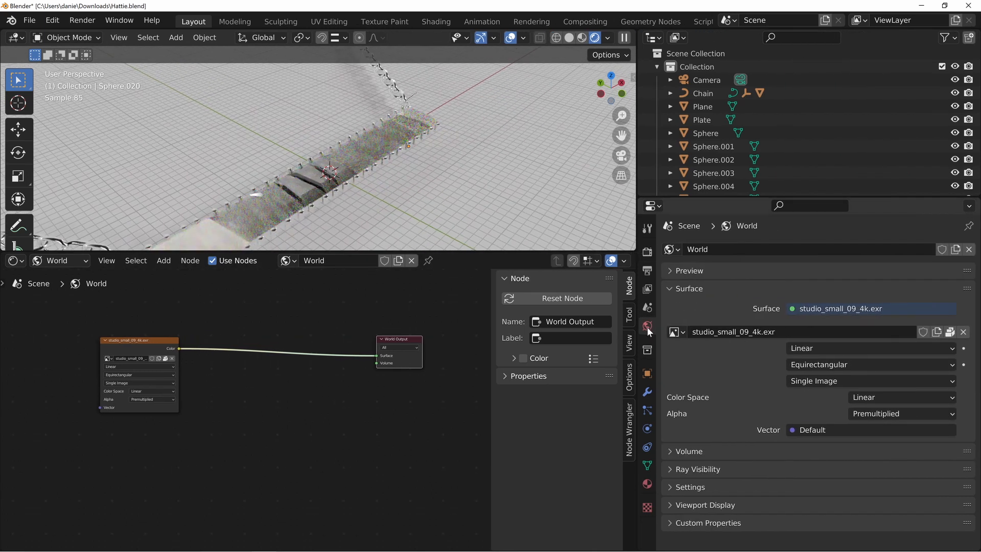
Unlink the studio_small_09_4k.exr image and replace the world surface's Environment Texture with a Background shader
click(963, 333)
click(676, 332)
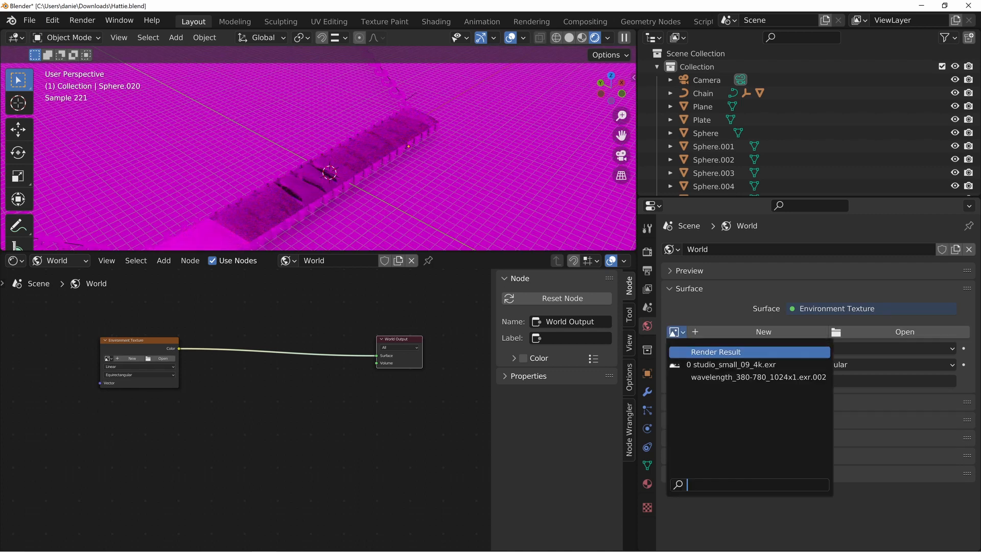
click(692, 312)
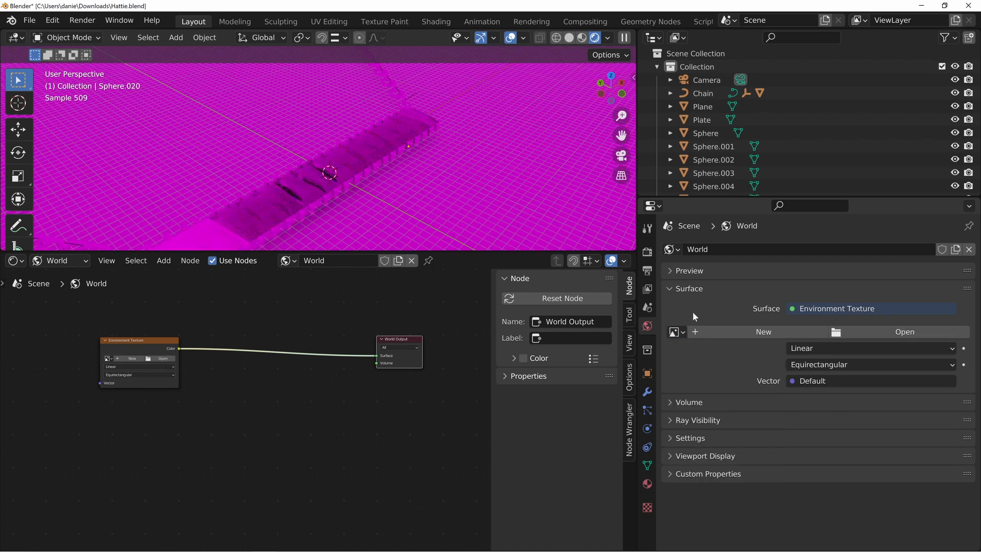
click(871, 309)
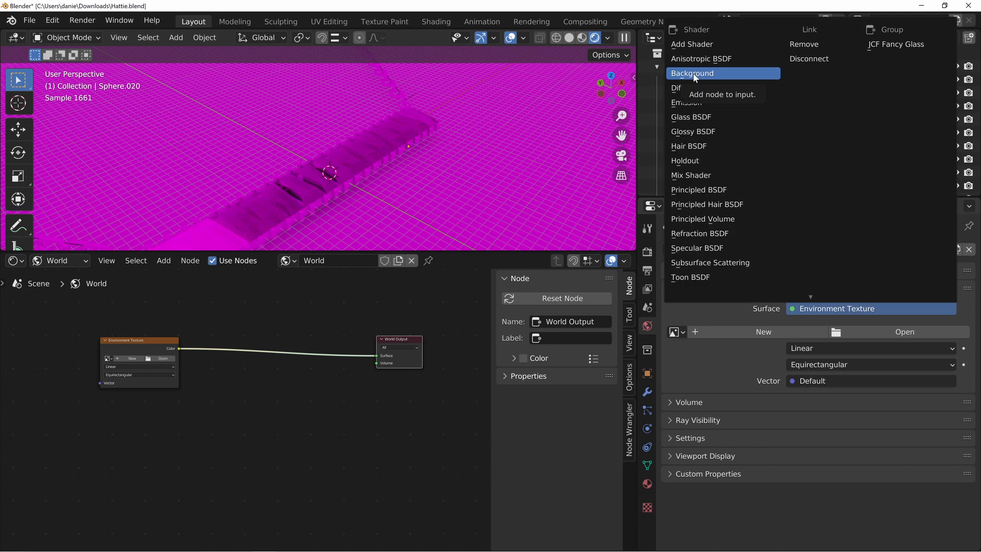
click(693, 72)
Place the Background node just before World Output and set its strength to 0
key(g)
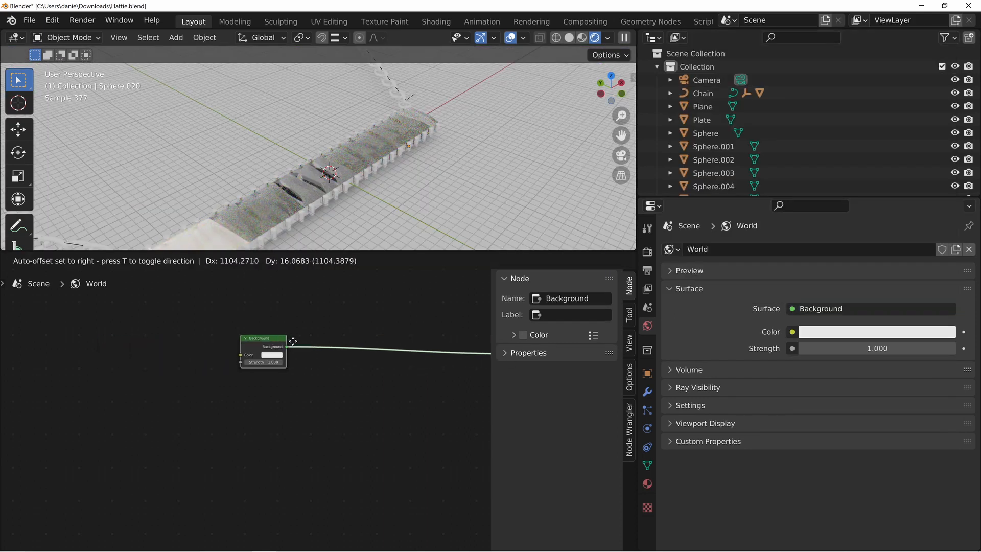
click(181, 346)
click(270, 402)
click(149, 348)
key(g)
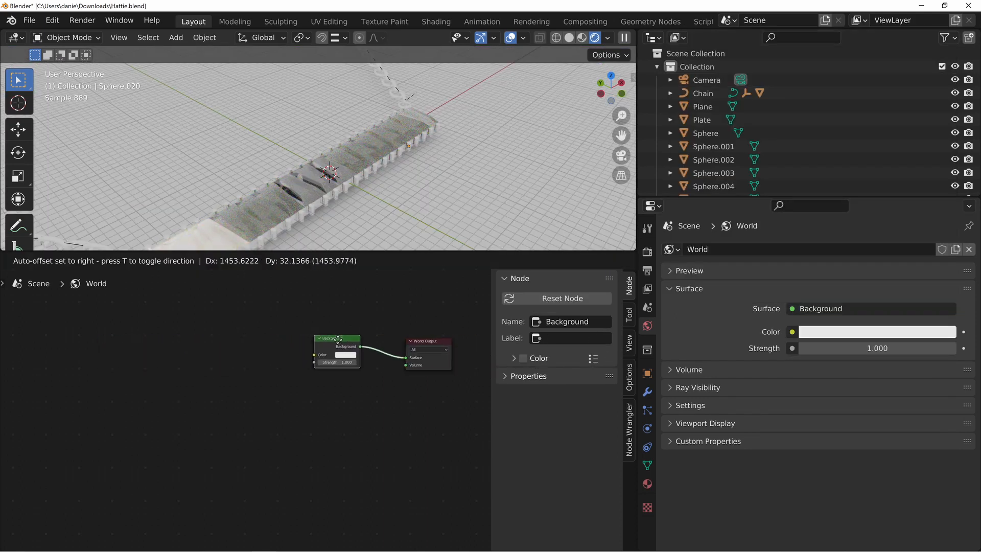
click(355, 339)
scroll(385, 391, up, 1)
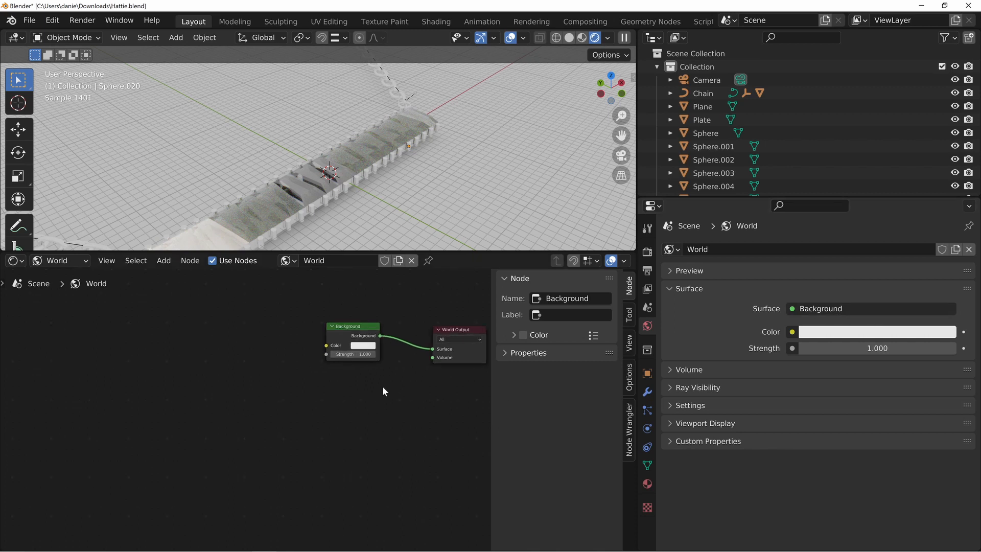
mouse_move(358, 356)
mouse_down()
mouse_move(350, 356)
mouse_move(380, 356)
mouse_move(358, 354)
mouse_move(368, 340)
mouse_up()
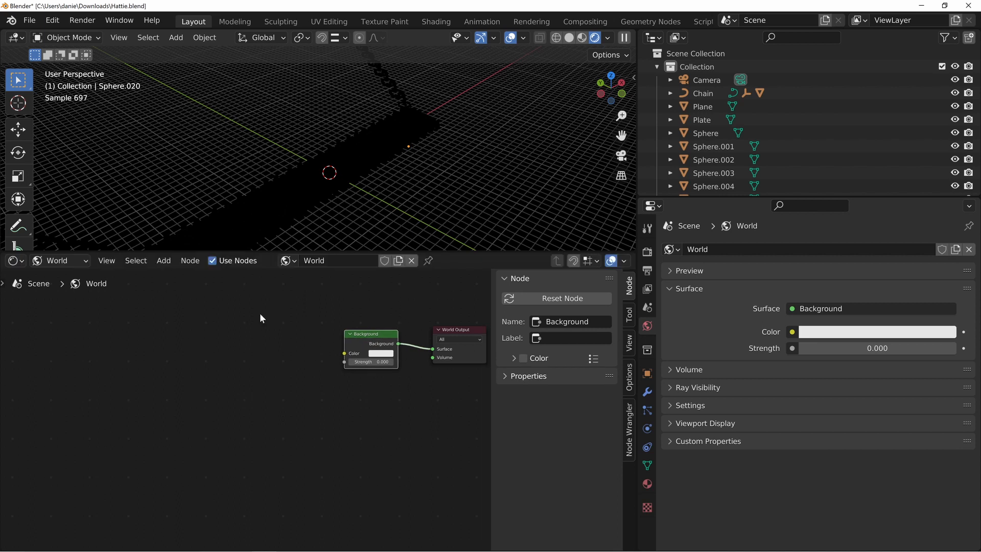
Feed the Background color from an Environment Texture that uses the studio_small_09_4k.exr image
click(796, 332)
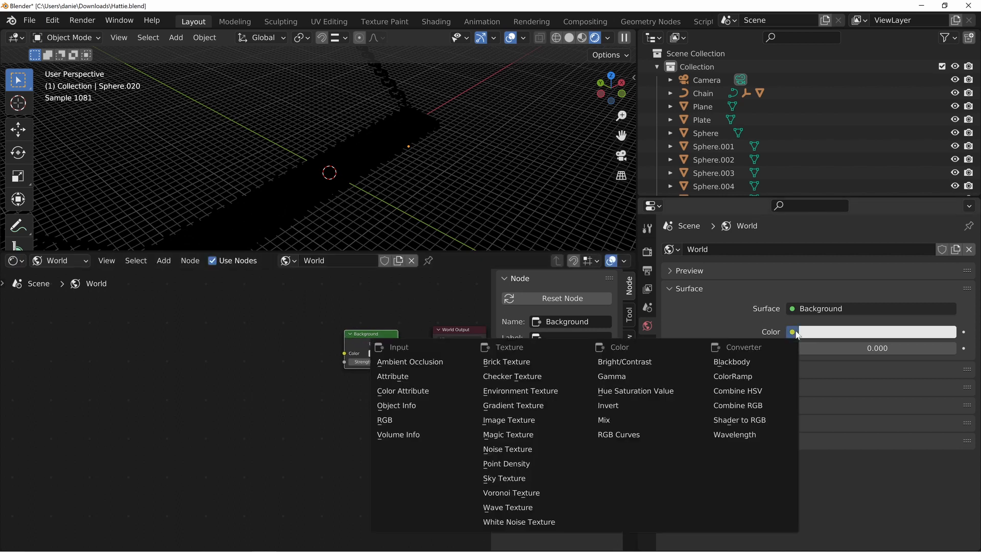
click(503, 392)
click(241, 376)
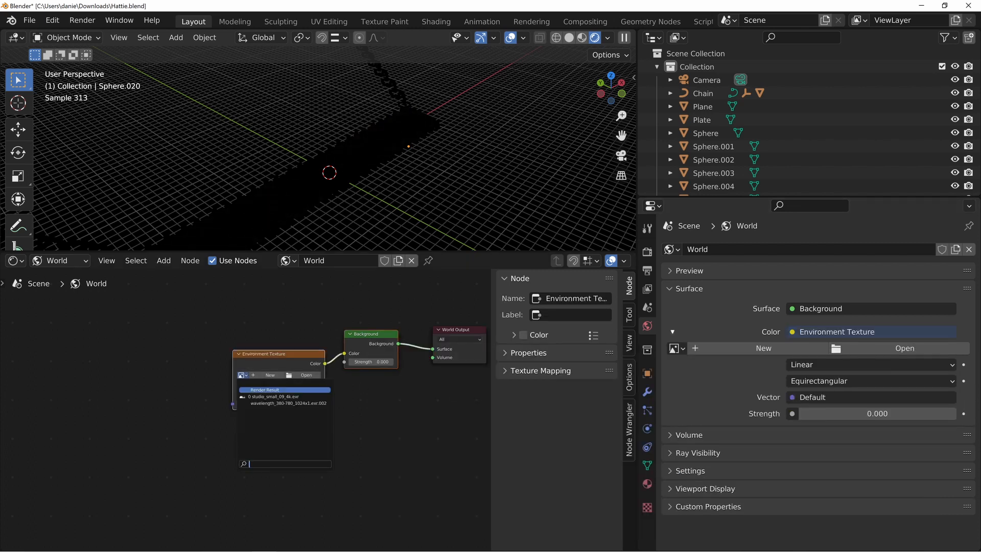
click(298, 396)
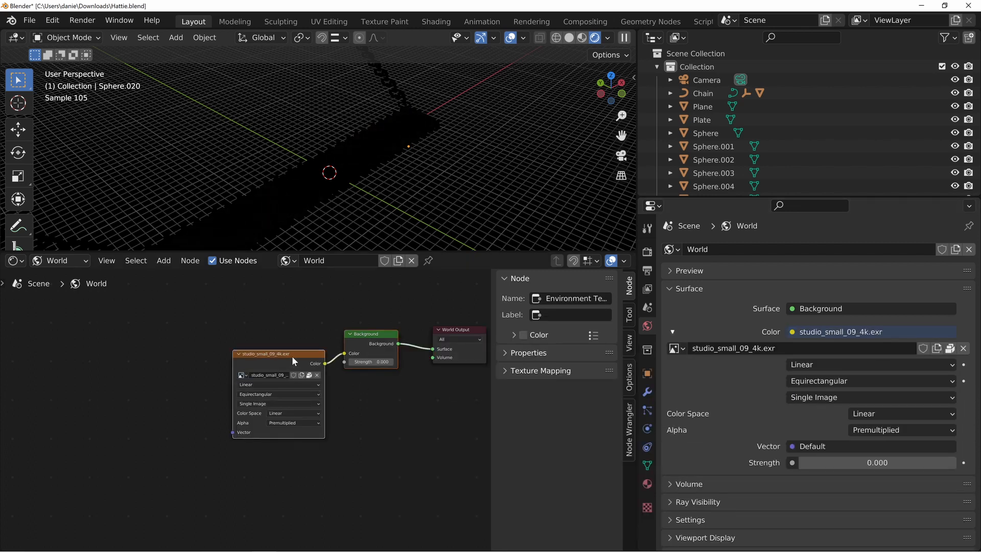
Rearrange the environment texture and Background nodes, and set the Background strength to 1.0
drag(292, 358, 276, 342)
drag(355, 346, 376, 346)
click(355, 346)
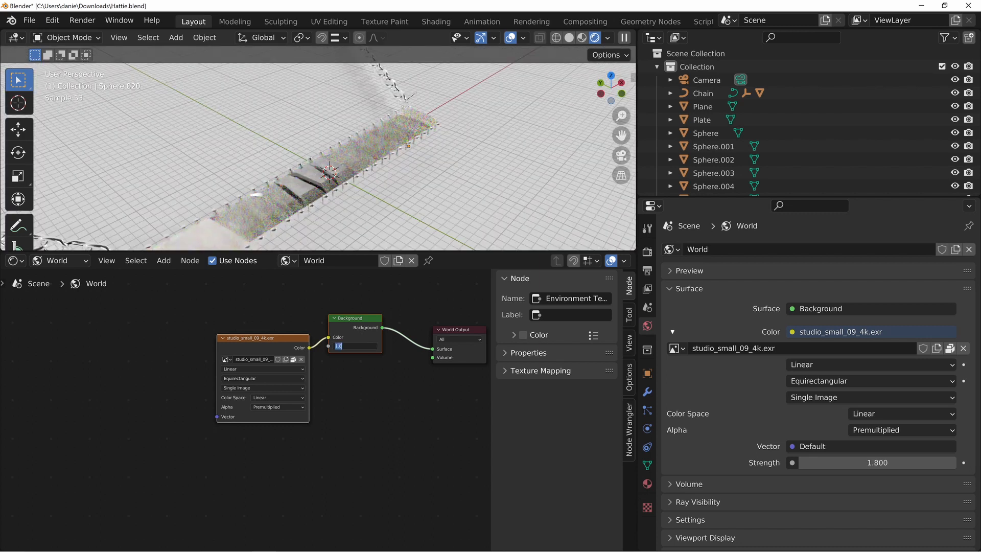
text(1.0)
key(Return)
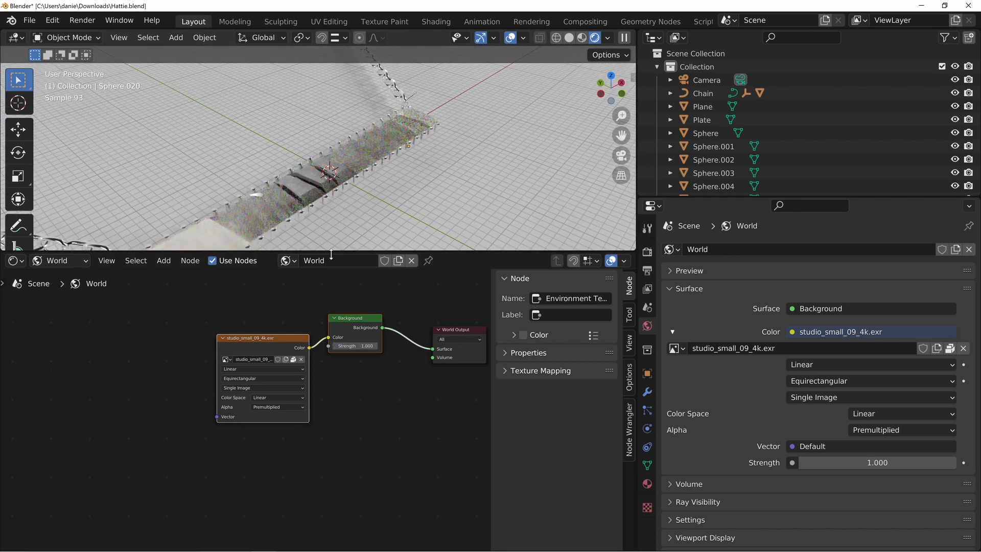
Enlarge the rendered viewport and examine how the studio HDRI surrounds the necklace, keeping the world nodes in view
drag(332, 251, 335, 387)
middle_drag(323, 271, 415, 213)
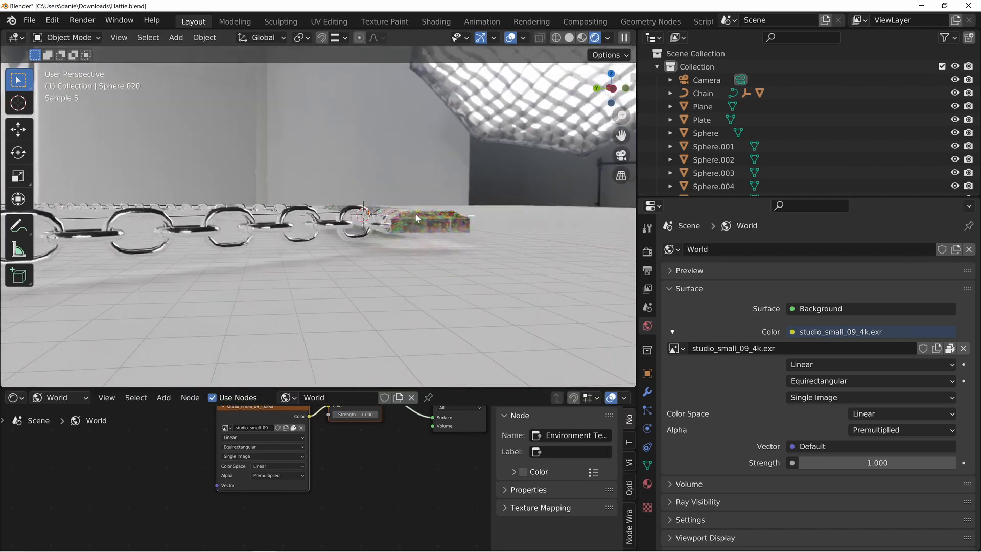
shift+middle_drag(481, 160, 452, 227)
middle_drag(372, 458, 337, 494)
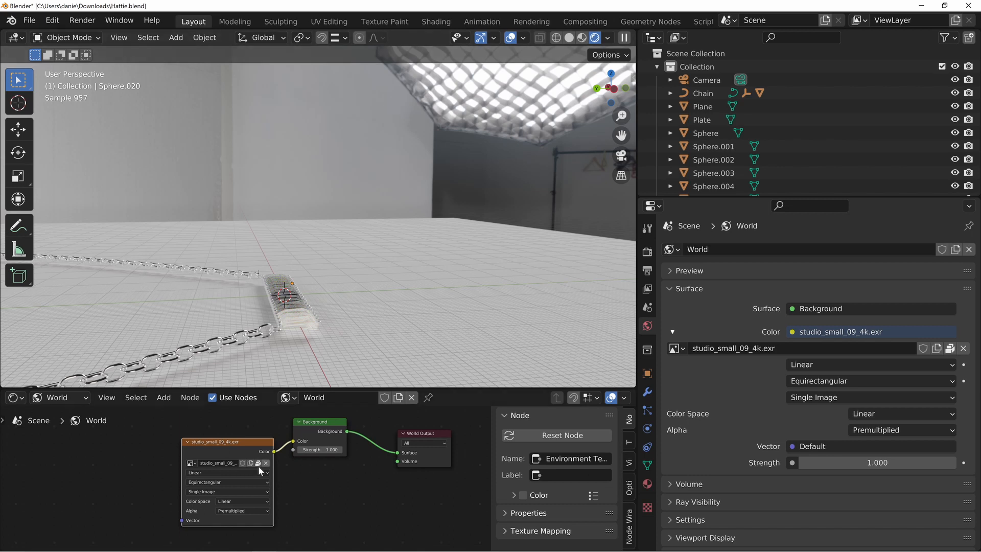
Spread the world nodes apart to leave room between the environment texture node and the Background node
drag(244, 444, 114, 426)
click(195, 463)
middle_drag(224, 464, 250, 463)
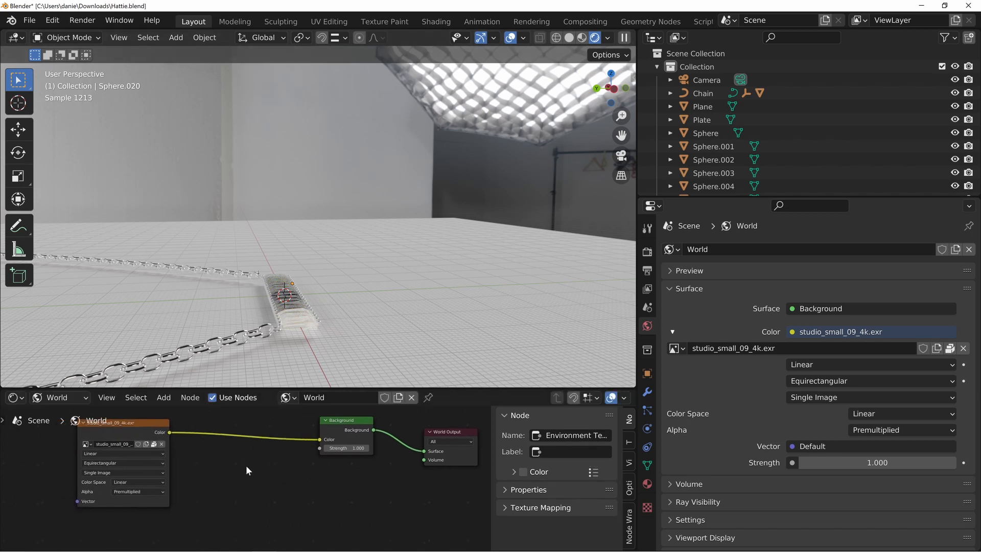
drag(154, 435, 140, 444)
drag(337, 428, 338, 432)
drag(146, 441, 186, 439)
Insert an RGB Curves node between the environment texture's Color output and the Background node
key(shift+a)
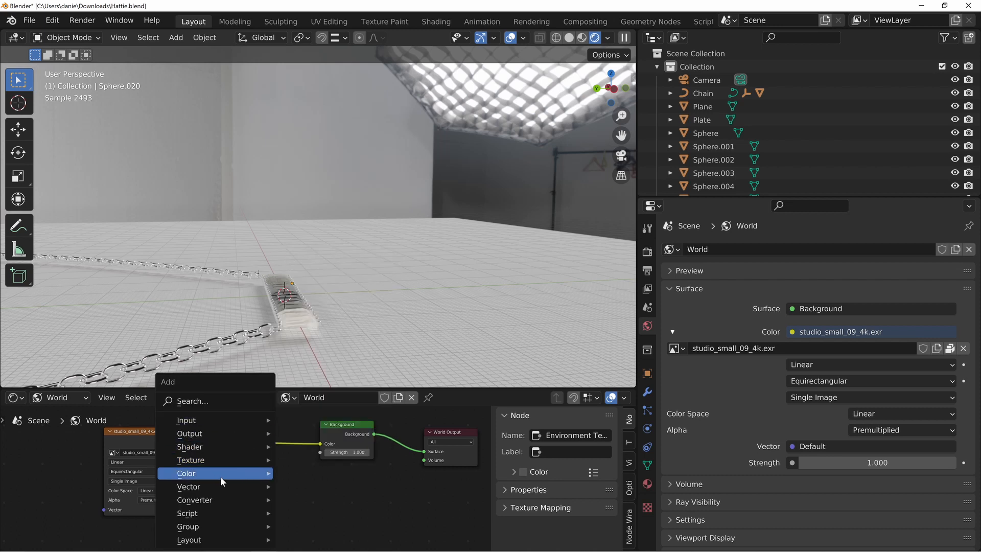
mouse_move(204, 474)
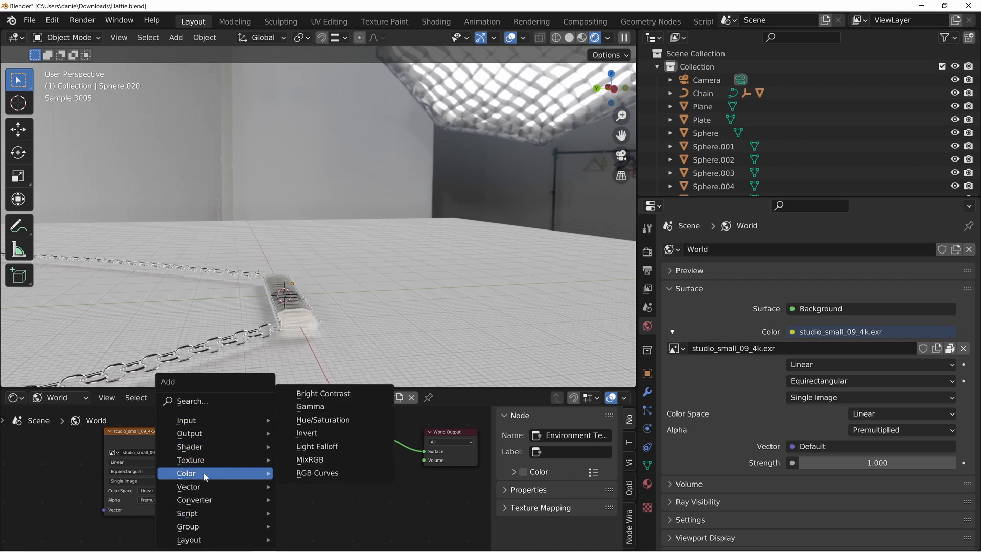
click(324, 474)
click(266, 449)
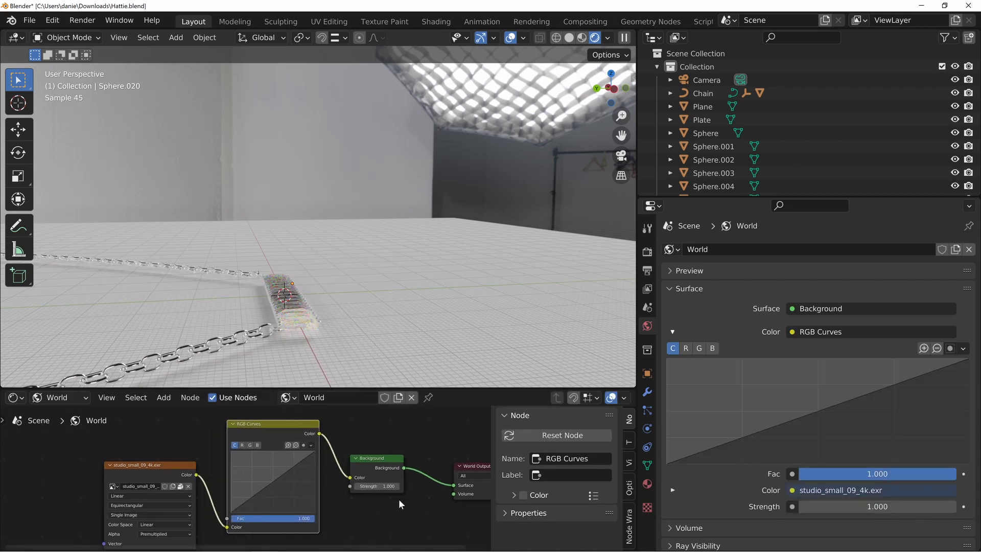
Pull the RGB curve down to a point at X 0.60035, Y 0.26683 and check the studio backdrop around the necklace
drag(278, 463, 276, 485)
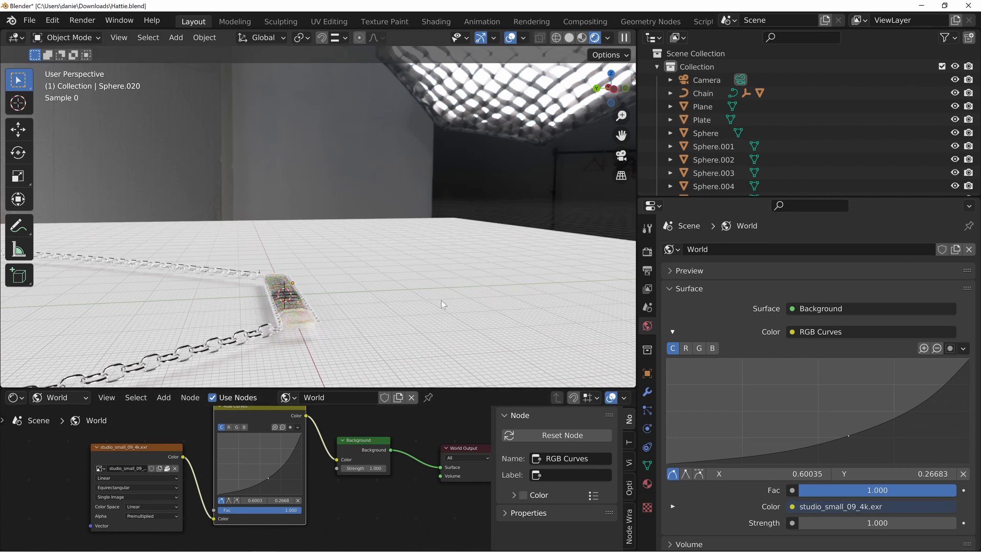
middle_drag(440, 299, 251, 158)
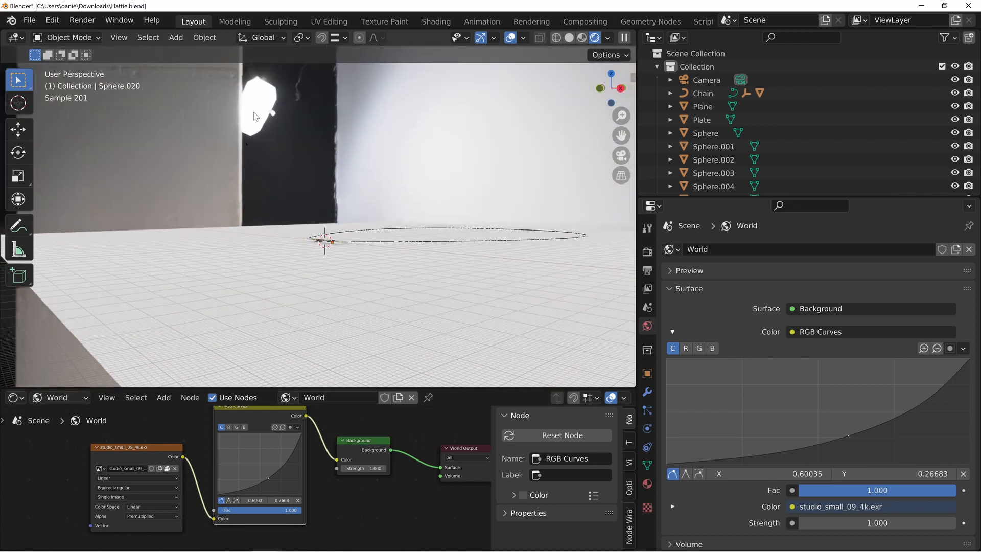
middle_drag(305, 195, 496, 135)
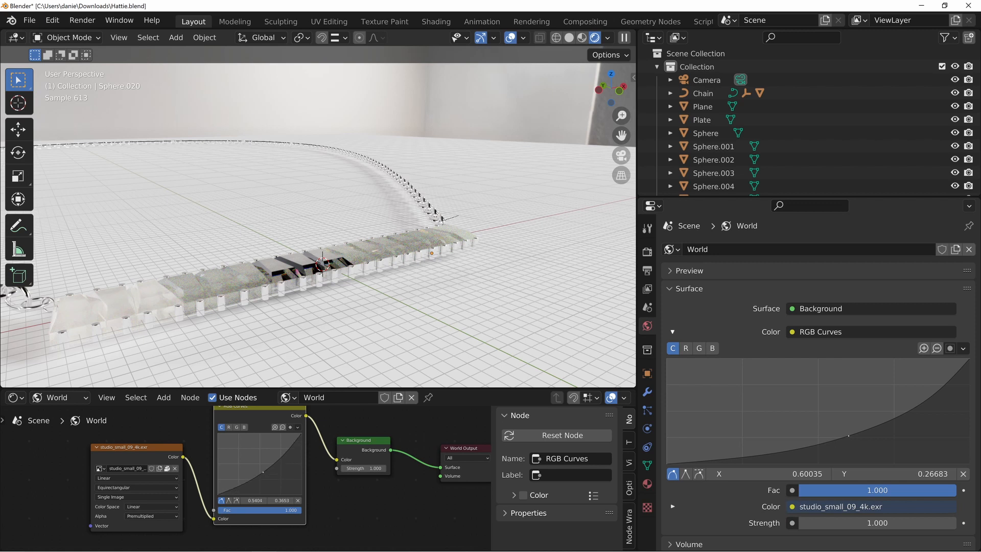
Raise the RGB curve's point to X 0.25176, Y 0.67067, checking the effect on the studio environment
drag(263, 471, 247, 460)
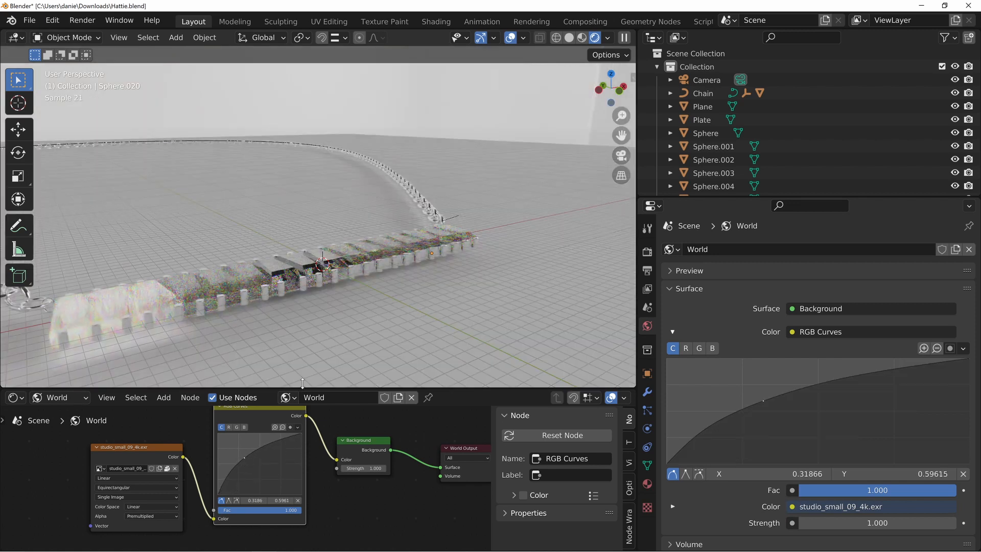
mouse_move(422, 228)
middle_down()
mouse_move(469, 211)
mouse_move(446, 210)
mouse_move(388, 249)
mouse_move(430, 225)
middle_up()
scroll(469, 211, down, 3)
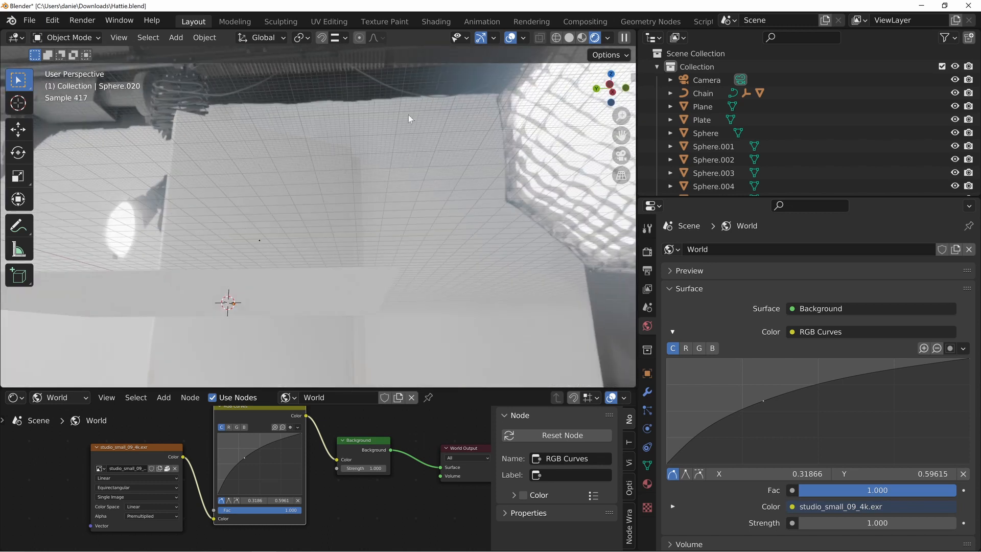
middle_drag(409, 115, 487, 144)
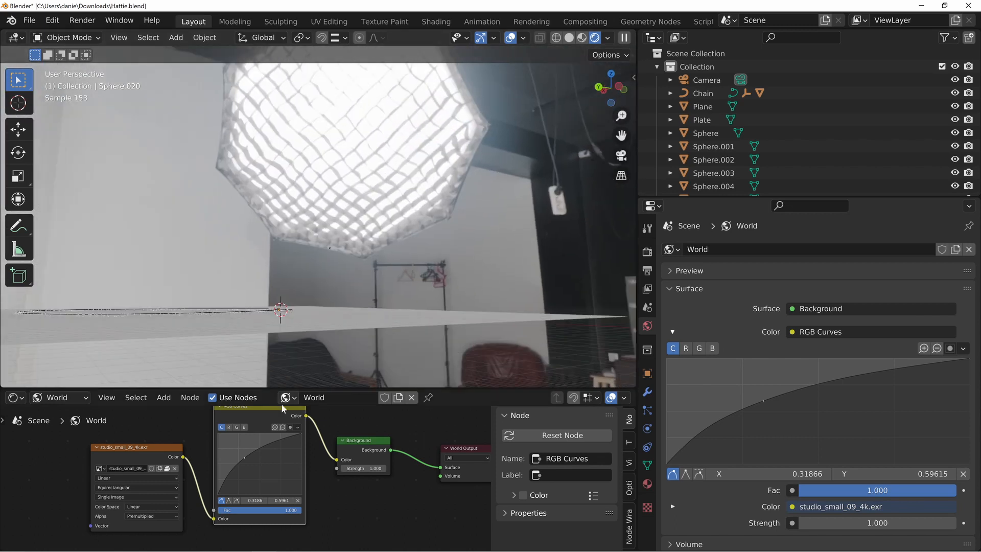
drag(243, 459, 236, 454)
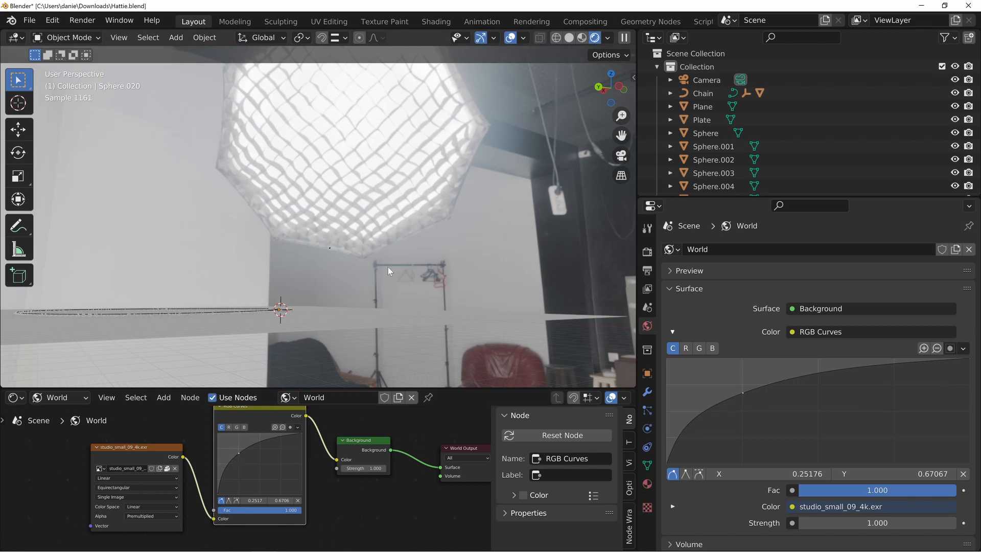
Examine the rendered chain and pendant bar from several angles under the adjusted HDRI lighting
middle_drag(388, 267, 299, 351)
scroll(256, 332, up, 3)
shift+middle_drag(243, 326, 345, 239)
scroll(271, 311, up, 4)
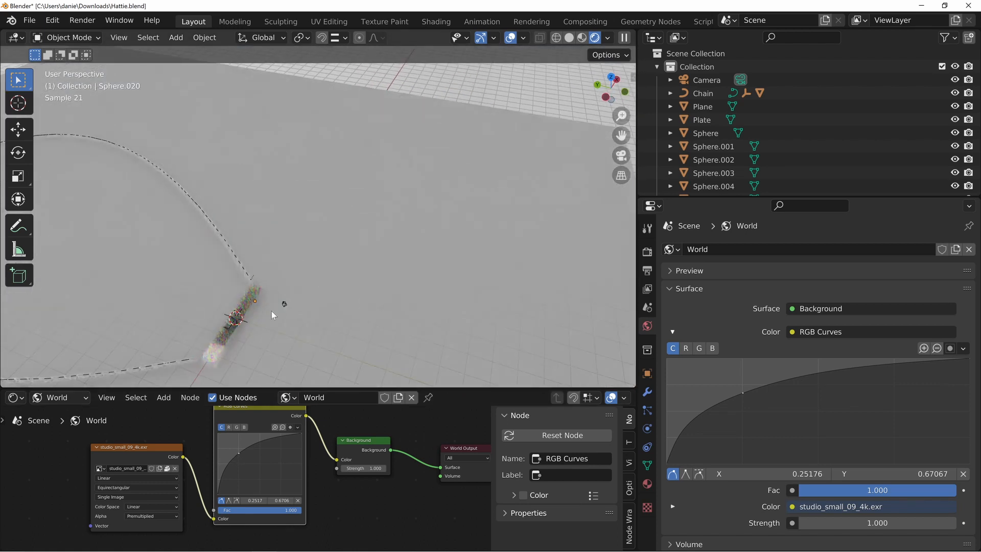
shift+middle_drag(271, 310, 330, 252)
scroll(358, 271, up, 4)
shift+middle_drag(265, 365, 234, 263)
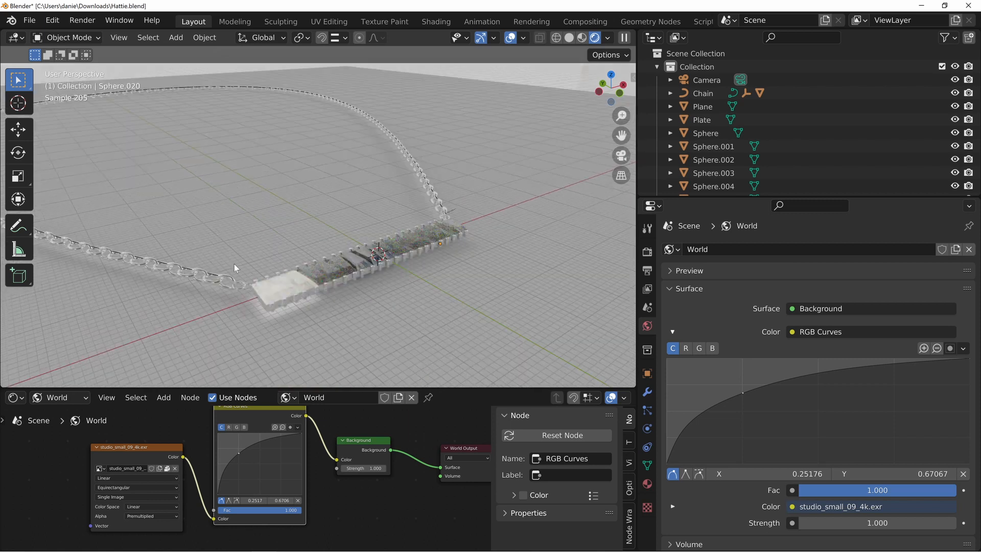
middle_drag(441, 269, 317, 145)
middle_drag(428, 285, 298, 310)
middle_drag(249, 270, 121, 208)
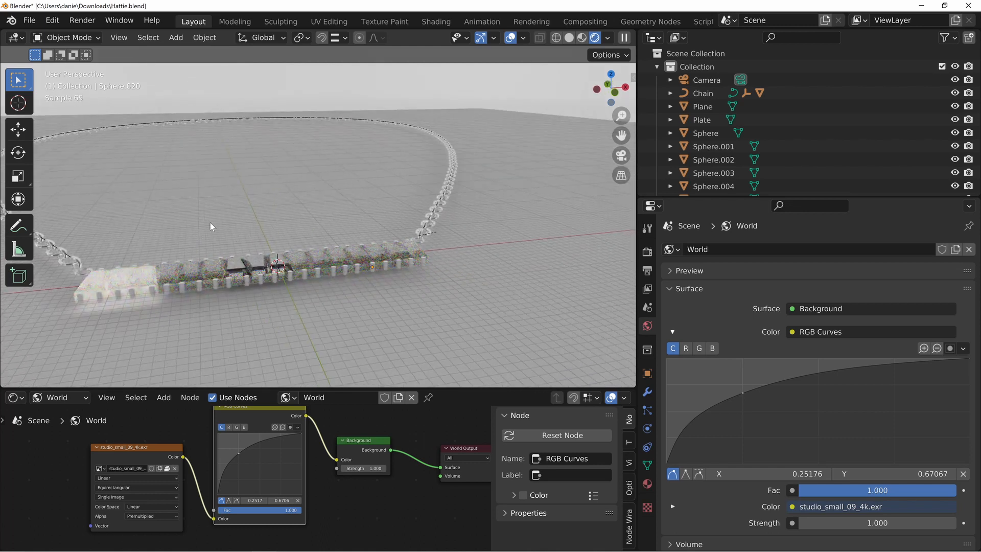
middle_drag(156, 279, 346, 292)
middle_drag(300, 263, 300, 267)
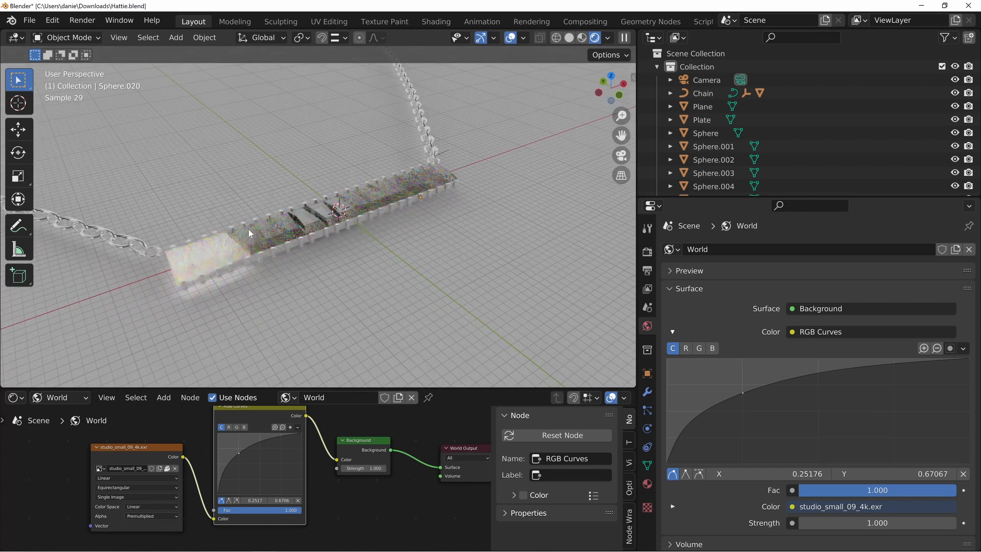
middle_drag(334, 214, 316, 252)
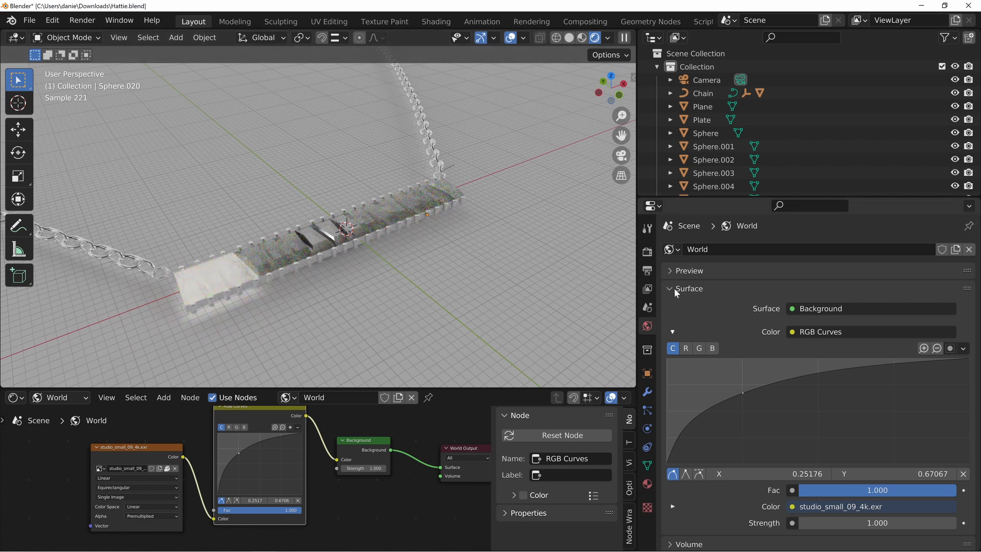
Turn off viewport denoising in the Cycles sampling settings and inspect the pendant's stones up close
click(648, 253)
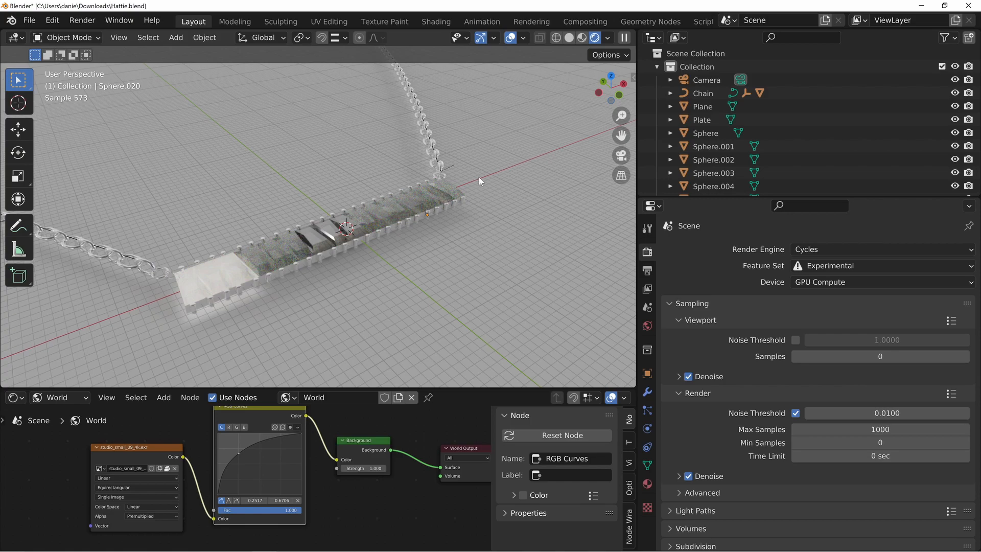
click(689, 376)
middle_drag(375, 290, 335, 270)
scroll(342, 266, up, 2)
scroll(324, 264, up, 2)
scroll(327, 271, down, 2)
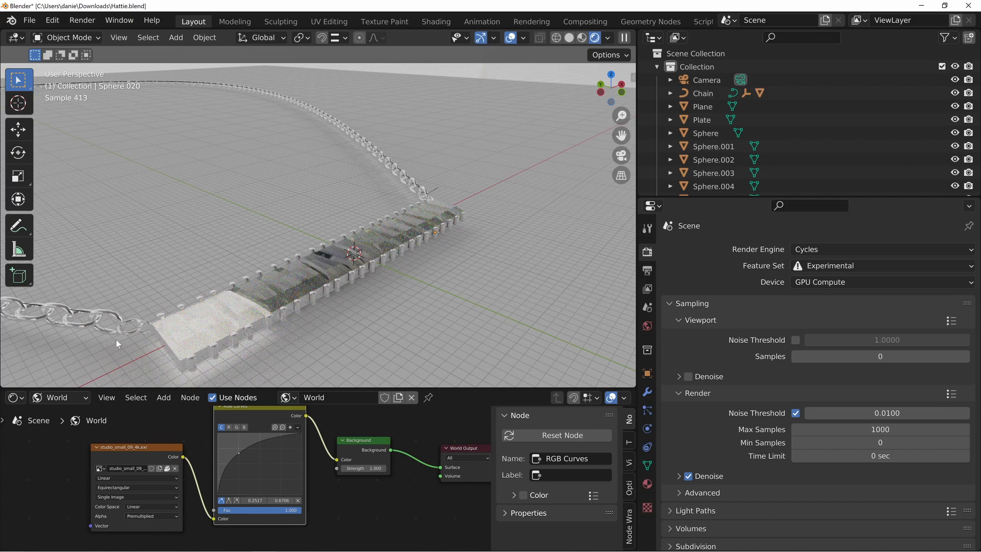
middle_drag(366, 271, 216, 264)
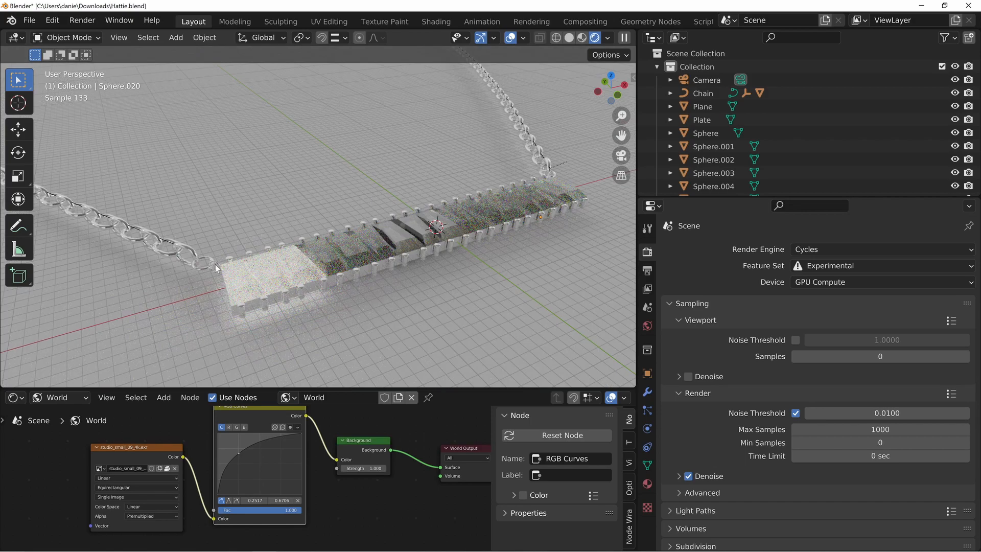
mouse_move(510, 178)
middle_down()
mouse_move(460, 215)
mouse_move(415, 183)
mouse_move(511, 195)
middle_up()
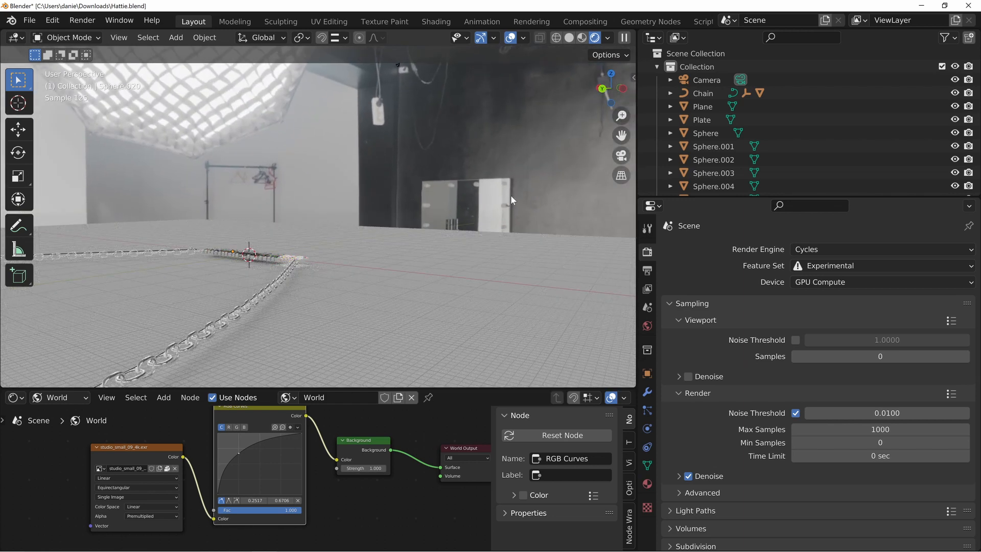
Set the Background node's strength to 0 to switch off the HDRI lighting
middle_drag(275, 101, 309, 154)
double_click(361, 469)
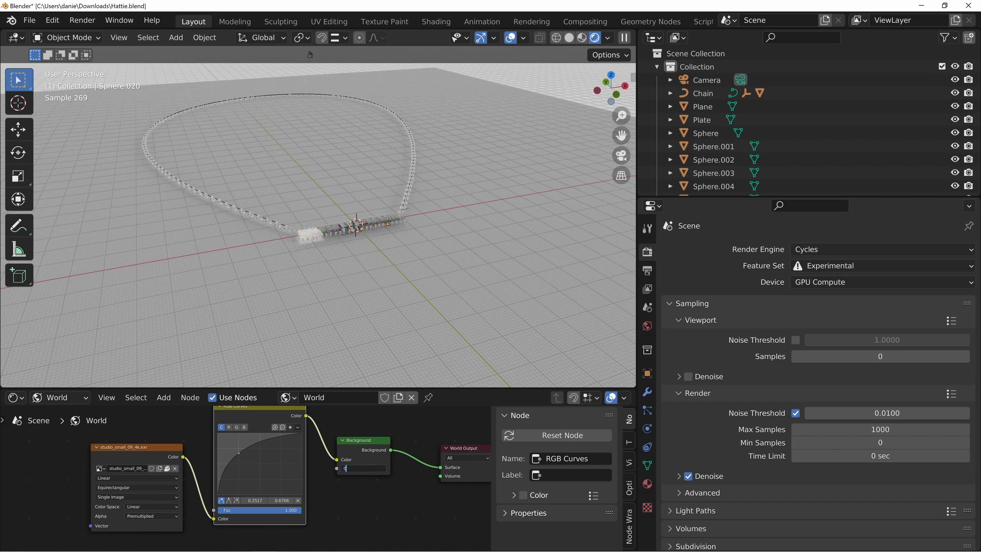
text(0)
key(Return)
Add a spot light and move it up and off to one side of the pendant bar
middle_drag(407, 354, 562, 168)
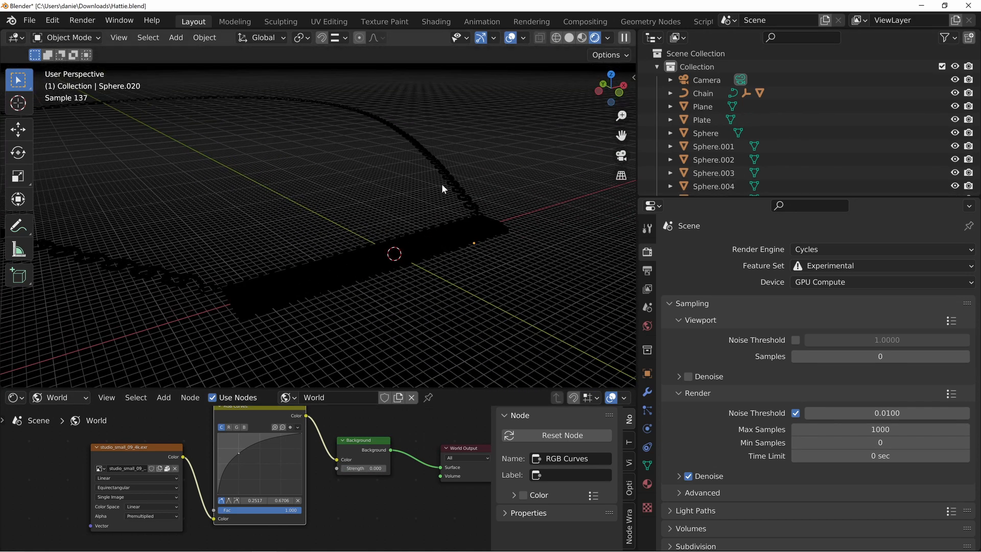
middle_drag(442, 186, 369, 279)
key(shift+a)
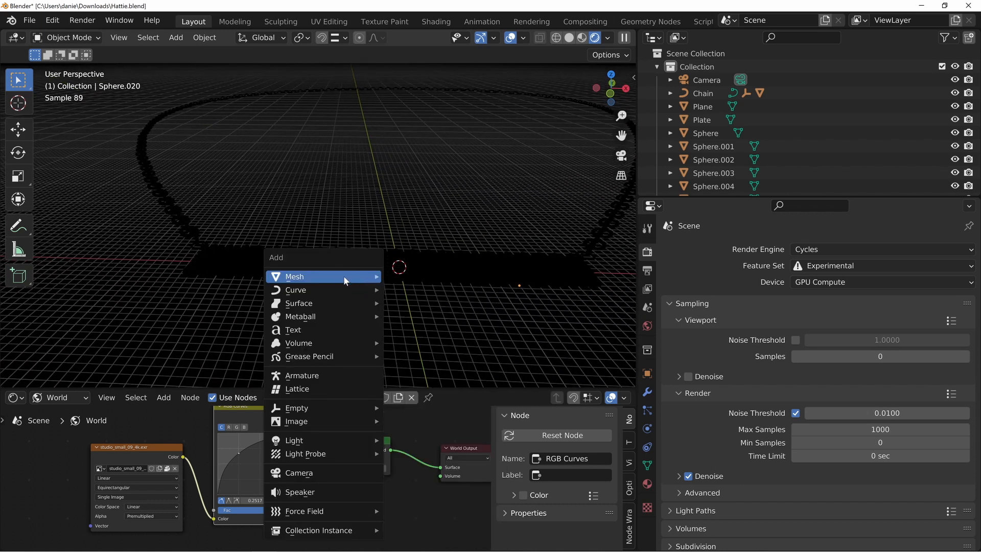
mouse_move(341, 422)
mouse_move(329, 439)
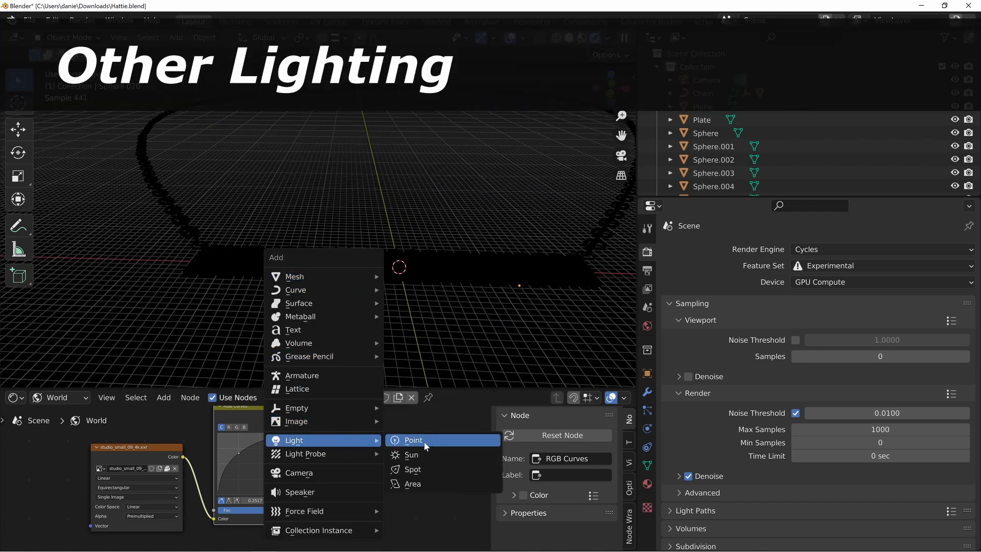
click(449, 469)
middle_drag(394, 329, 443, 286)
key(g)
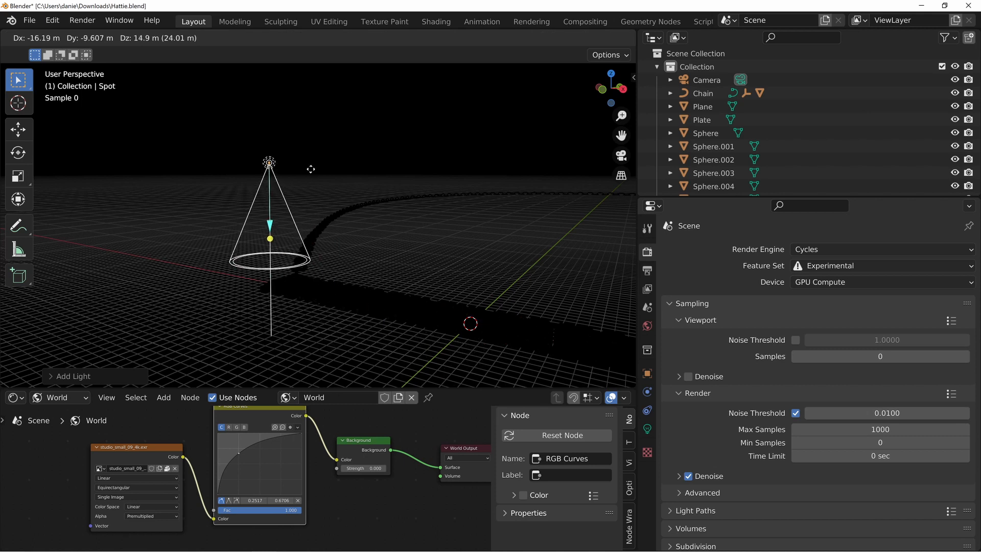
click(284, 225)
Aim the spot light down at the pendant's centre and set its power to 15000 W
drag(271, 213, 512, 361)
click(647, 429)
double_click(871, 340)
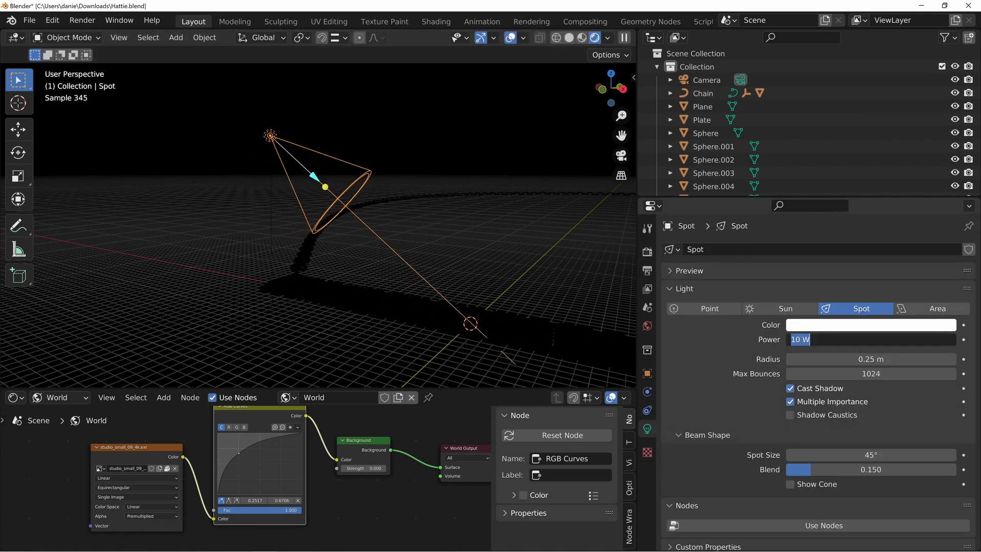
text(15000)
key(Return)
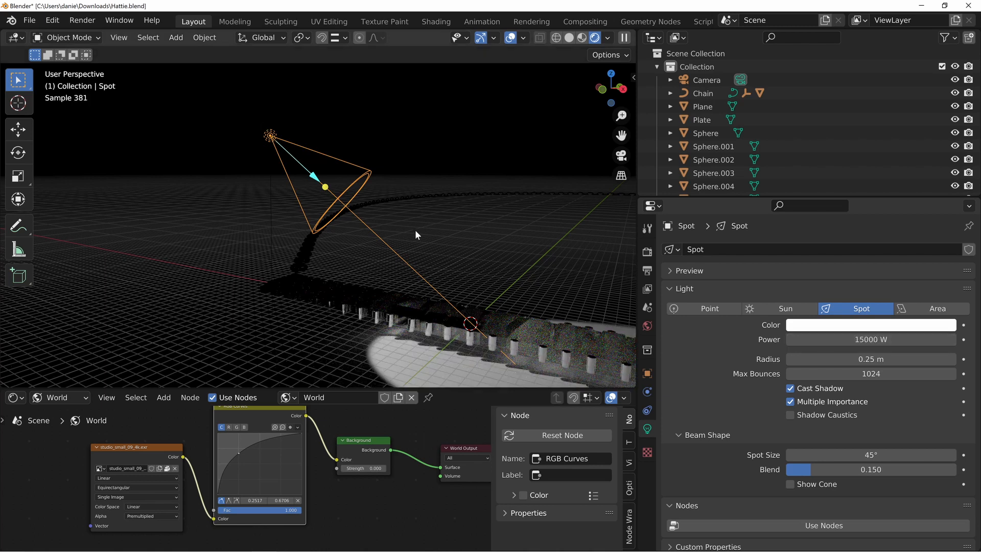
Move the spot light farther from the pendant, rotate its beam onto the bar, and inspect how the stones are lit
key(g)
click(225, 130)
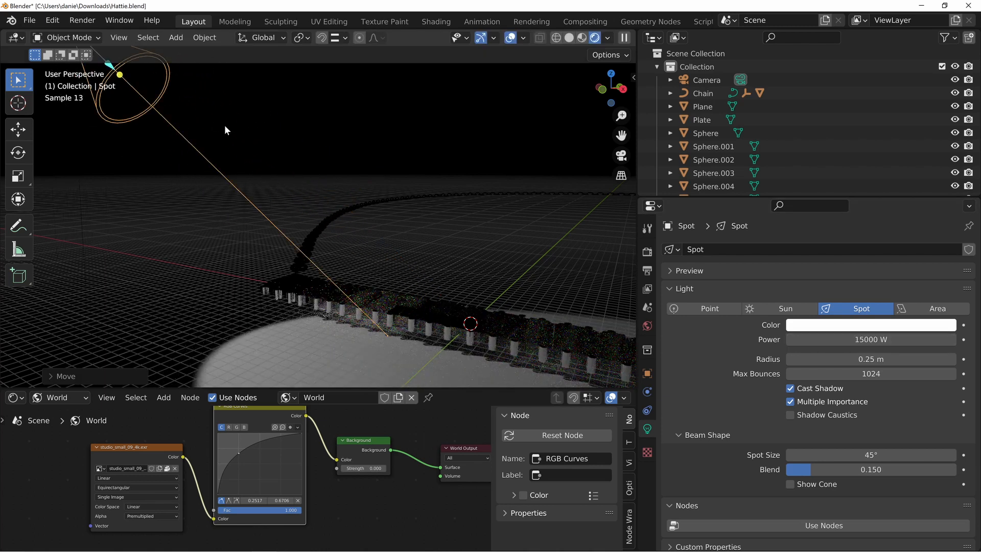
middle_drag(225, 129, 358, 244)
key(r)
click(431, 185)
click(477, 247)
scroll(357, 244, up, 3)
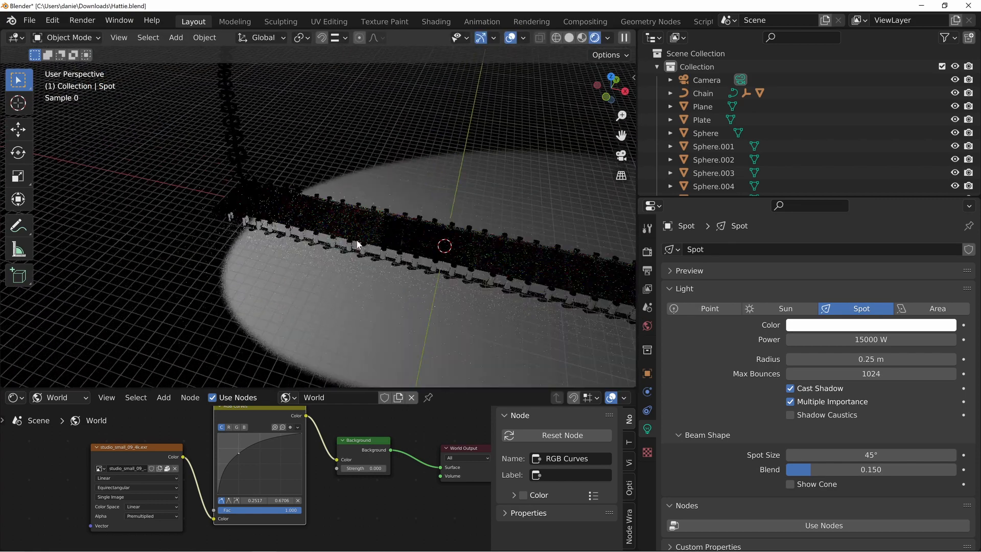
scroll(359, 244, up, 2)
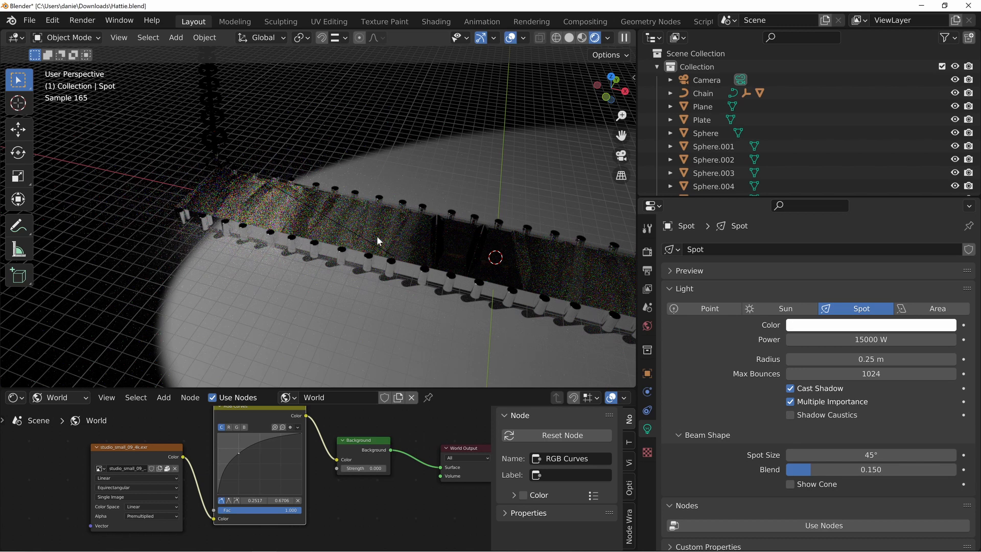
middle_drag(353, 225, 314, 251)
middle_drag(377, 260, 364, 159)
middle_drag(383, 289, 355, 326)
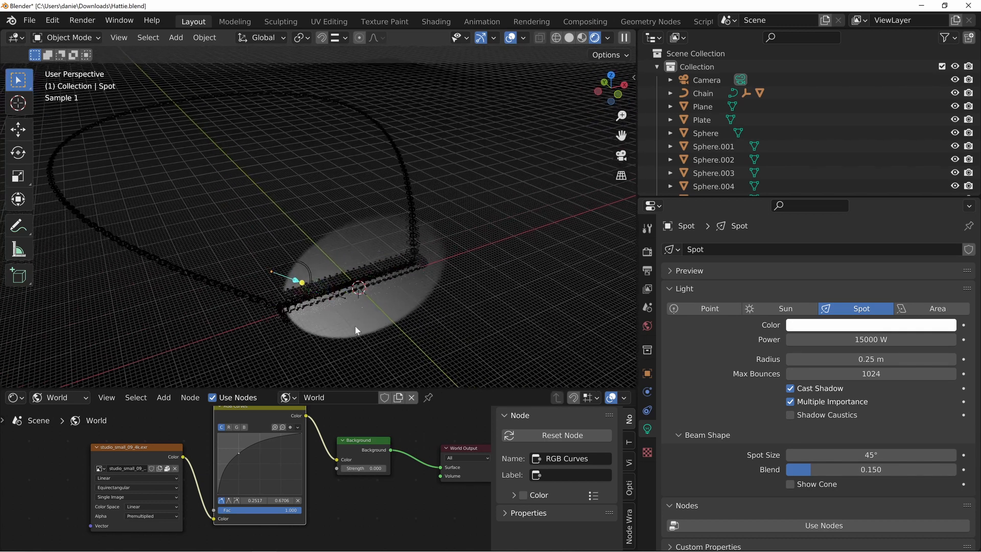
Duplicate the spot light in top view, place the copy on the pendant's other side, and rotate it toward the centre
click(310, 301)
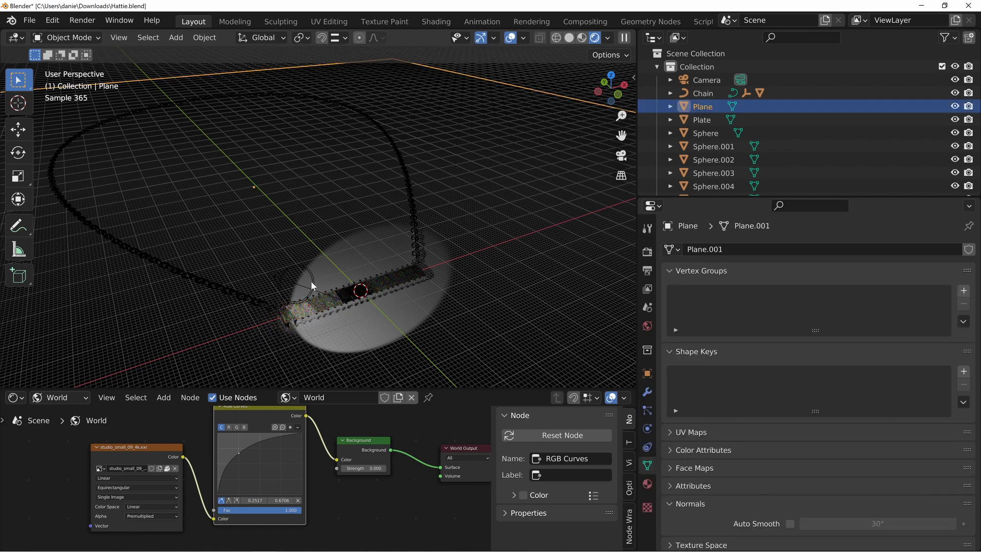
click(313, 290)
key(KP_7)
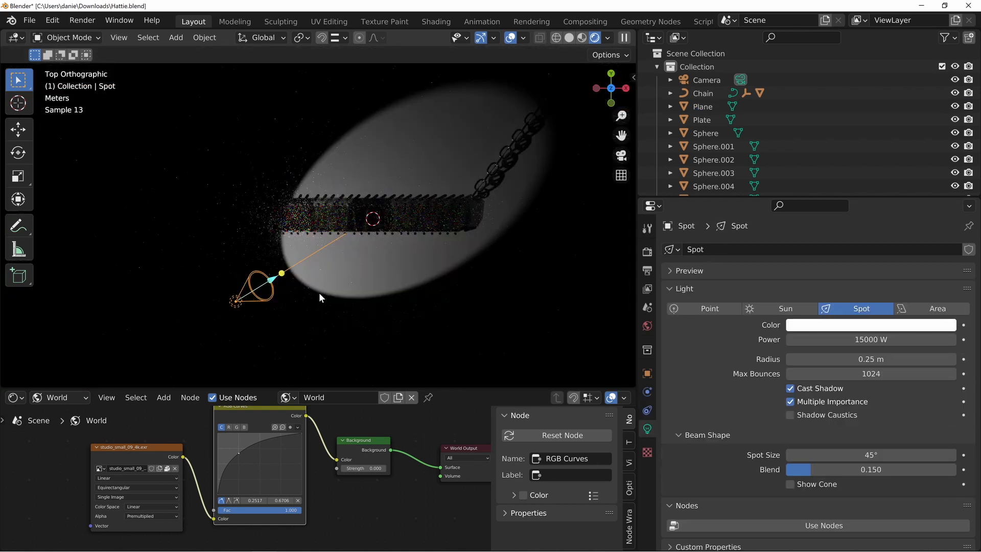
key(shift+d)
click(391, 354)
key(r)
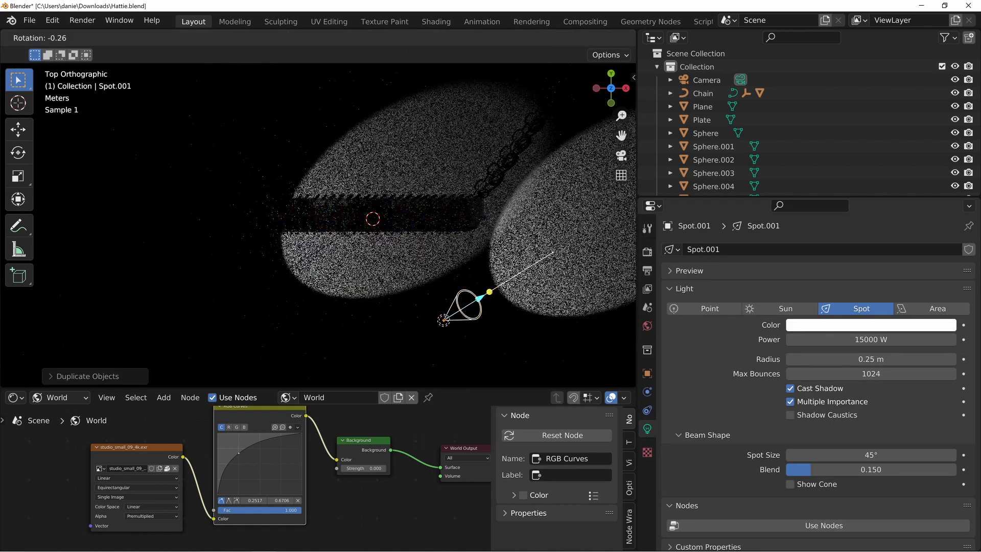
click(87, 240)
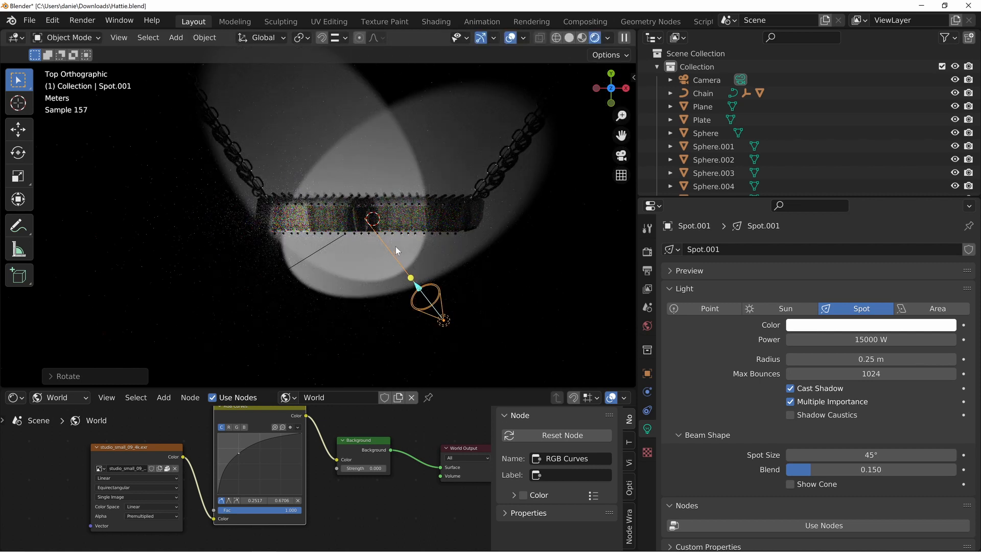
Shift the second spot light slightly, then duplicate it to the far side of the bar, rotated and placed so its beam hits the stones
key(g)
click(415, 319)
key(shift+d)
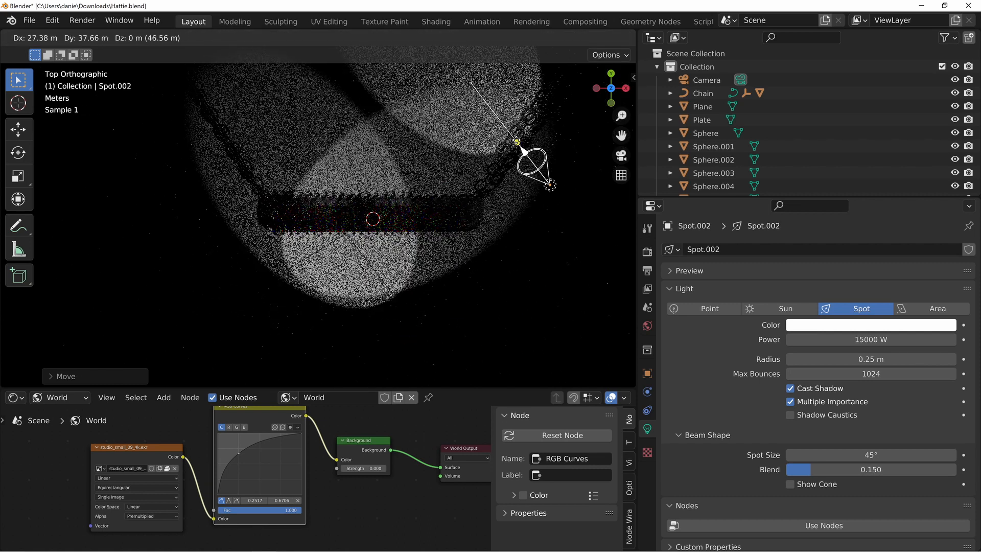
click(450, 193)
key(r)
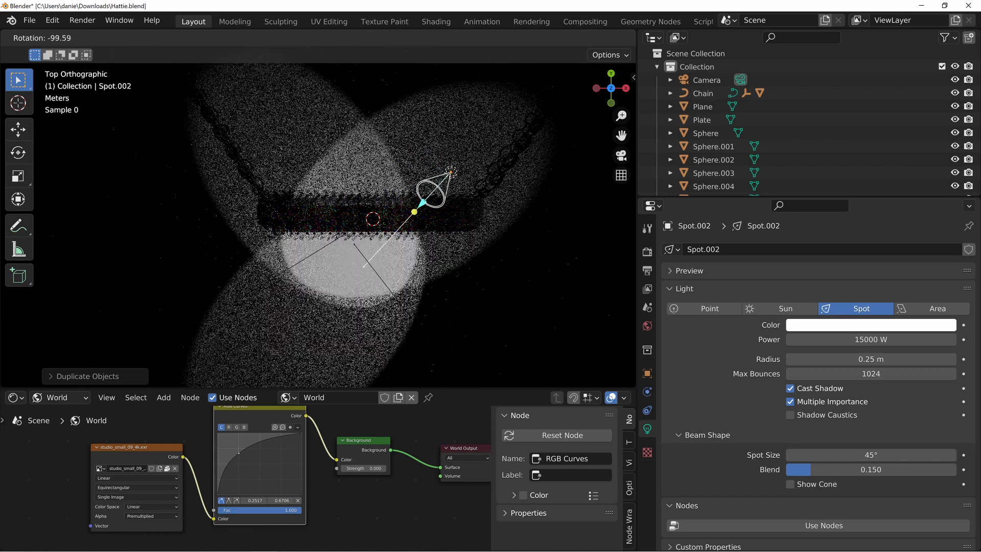
click(490, 211)
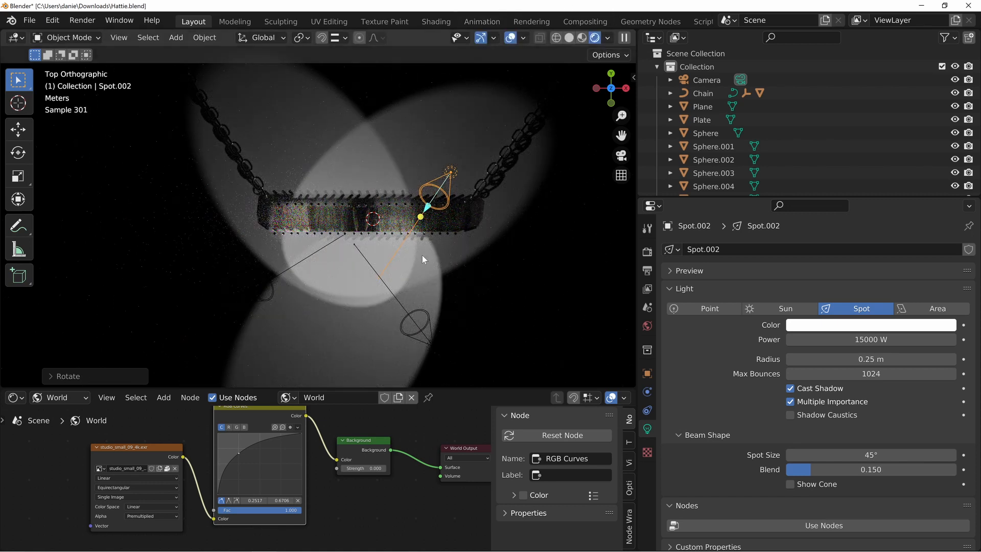
key(g)
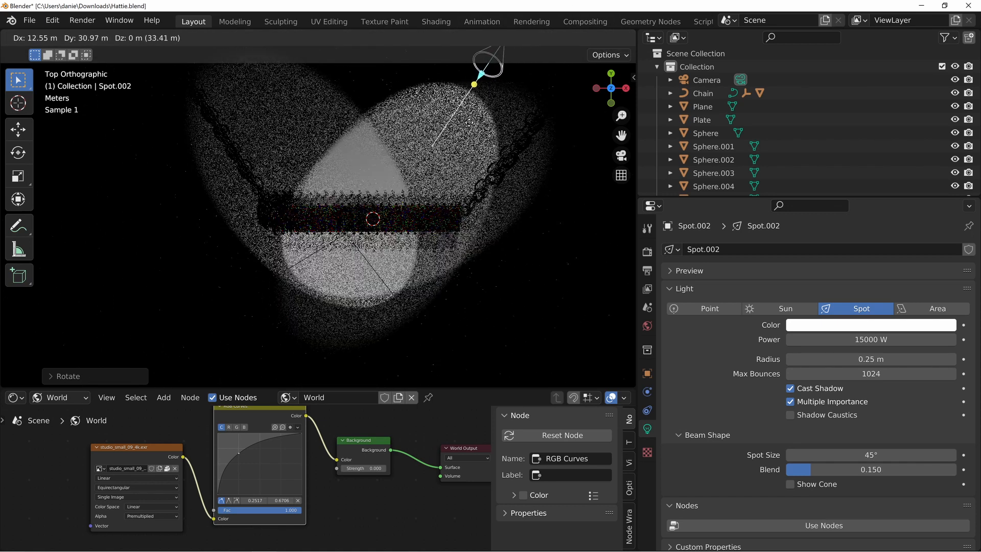
click(460, 119)
Set the world Background strength to 0.250 and inspect the pendant under the combined lighting
middle_drag(425, 263, 315, 245)
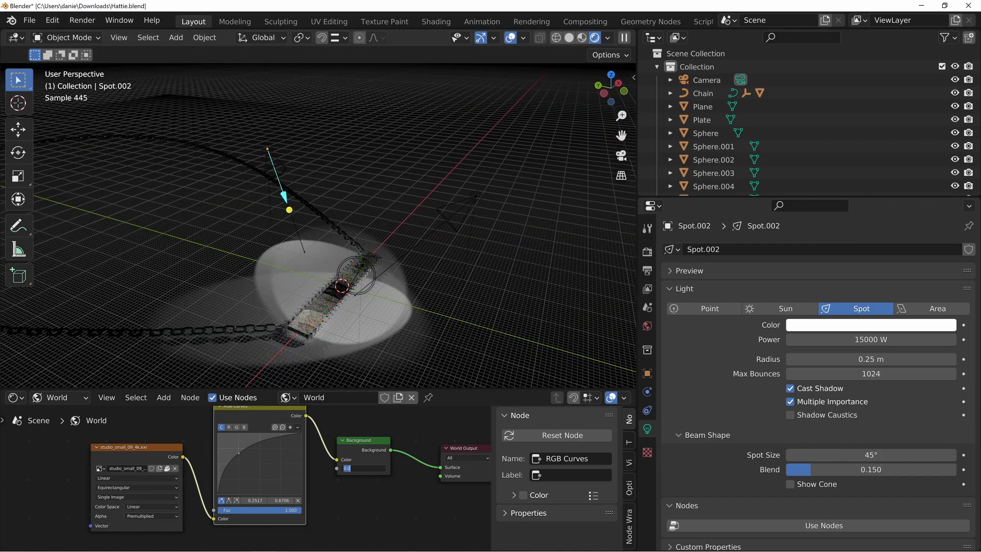
key(Return)
shift+middle_drag(401, 285, 359, 199)
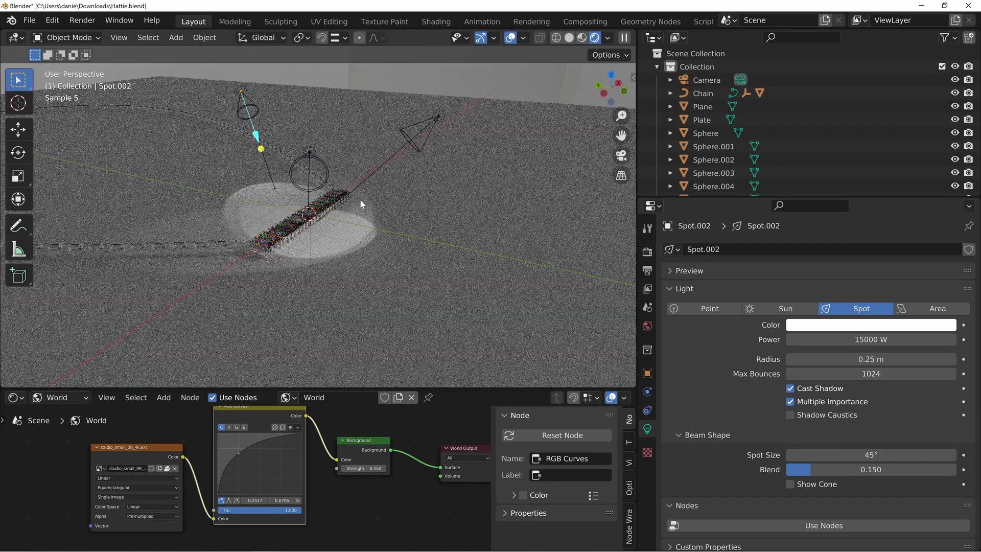
scroll(369, 236, up, 3)
middle_drag(369, 236, 339, 274)
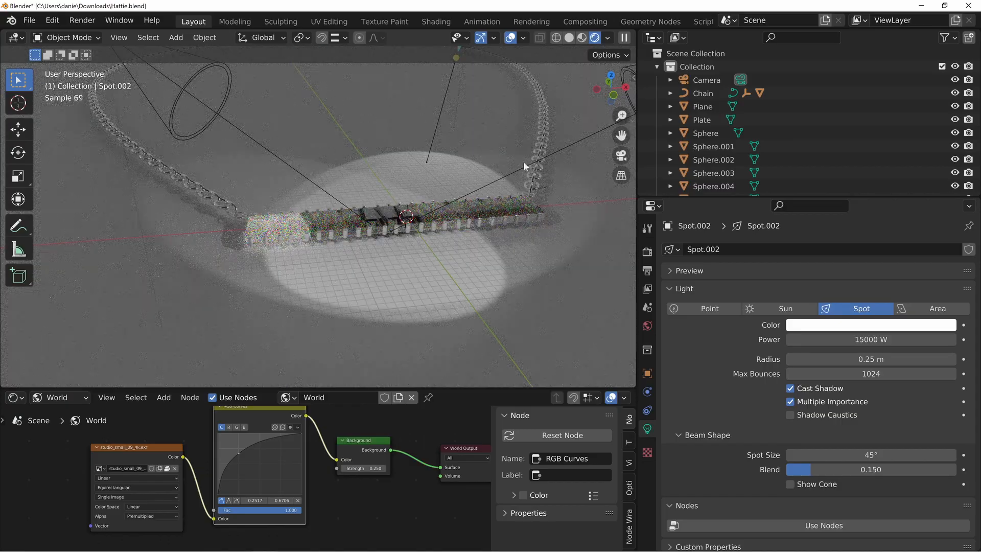
Frame the pendant through the camera and turn off locking the camera to the view
key(KP_0)
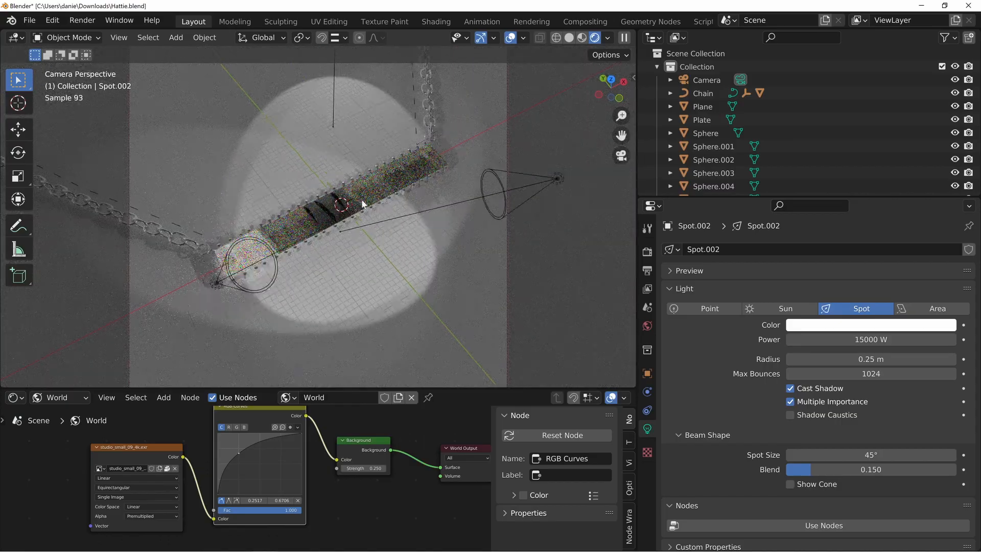
scroll(348, 214, down, 2)
scroll(317, 251, up, 3)
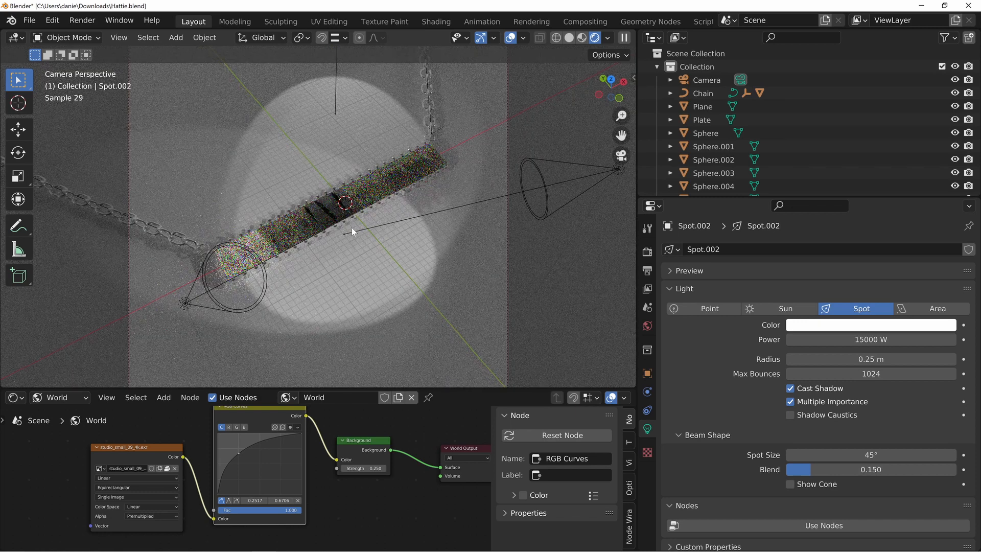
key(n)
click(630, 136)
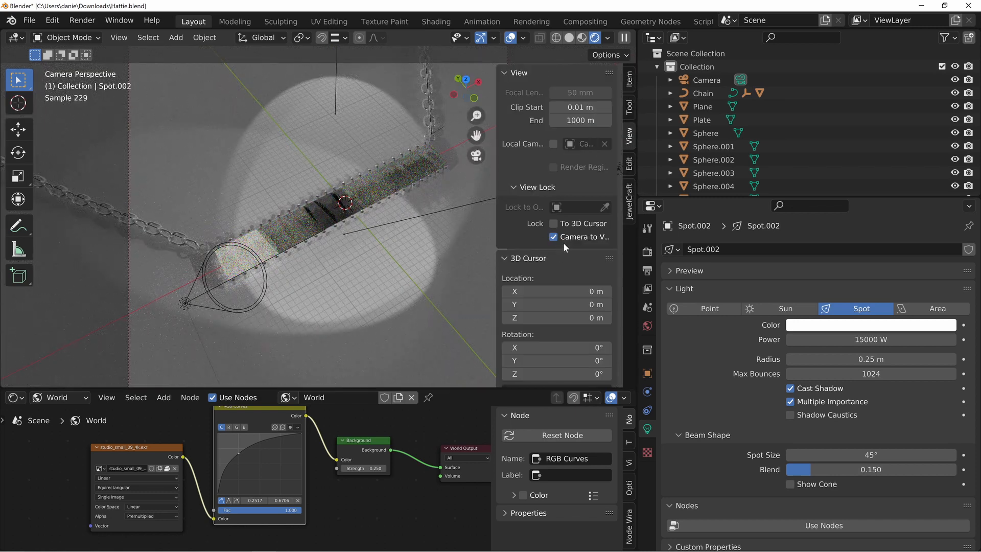
key(n)
scroll(385, 232, down, 3)
scroll(366, 244, down, 1)
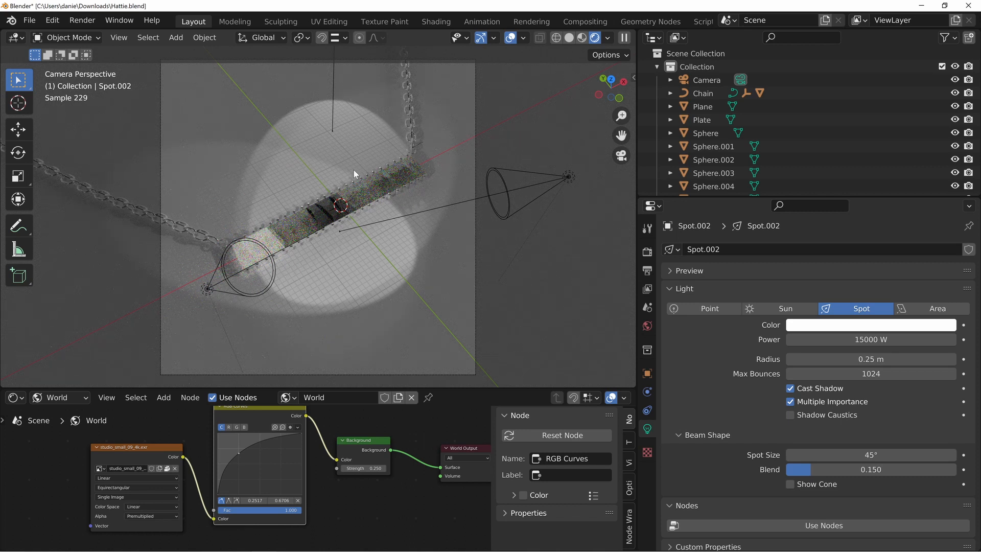
Set the world Background strength to 0.500 and check the pendant's end stones up close with overlays hidden, then restore the overlays
double_click(369, 468)
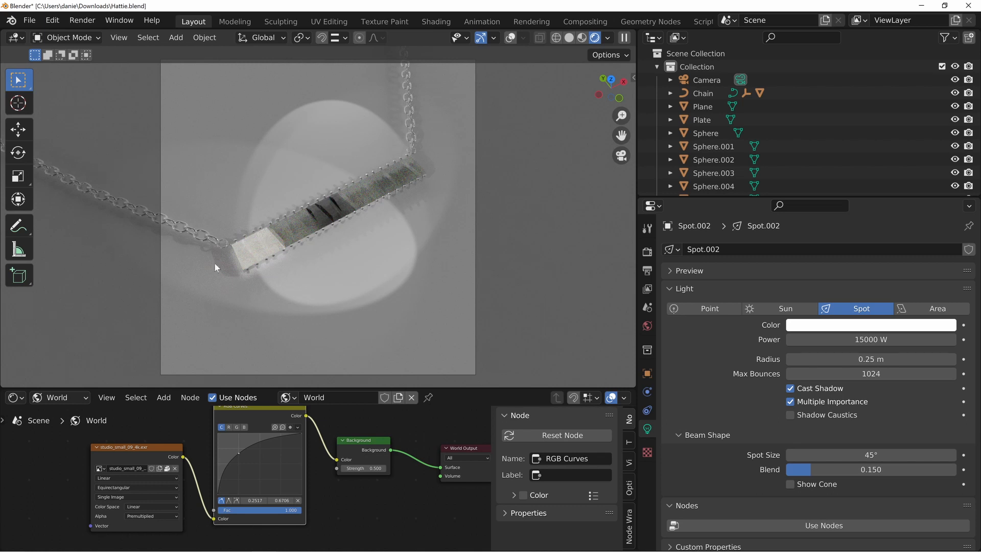
middle_drag(404, 205, 243, 283)
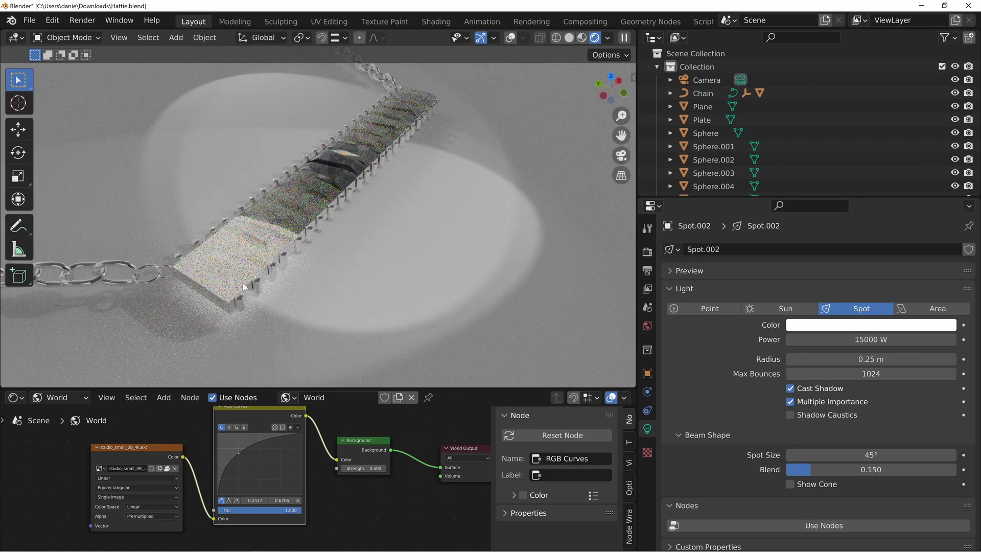
click(227, 256)
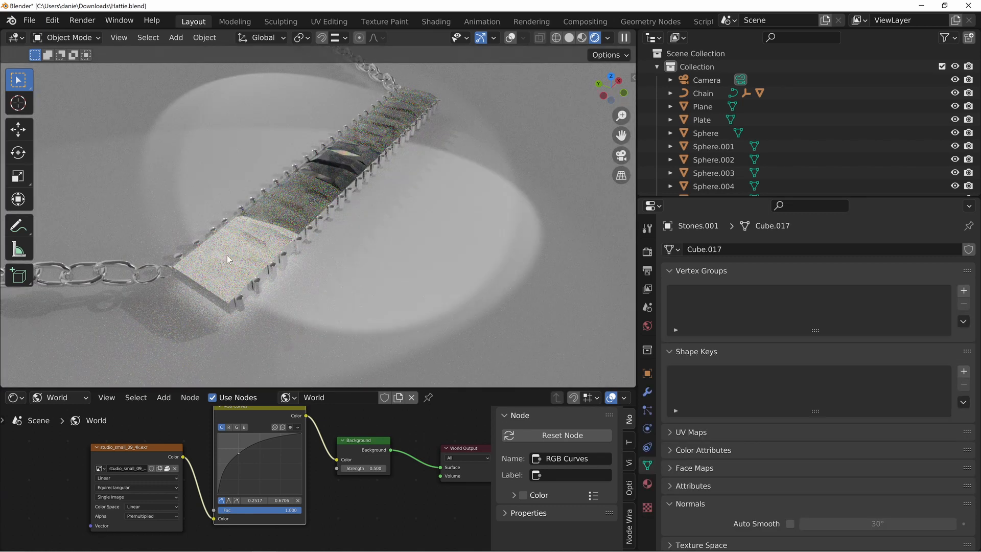
click(511, 38)
Select all the stones along the bar, making a dark glassy middle stone active, and link its material to the others
drag(234, 244, 305, 189)
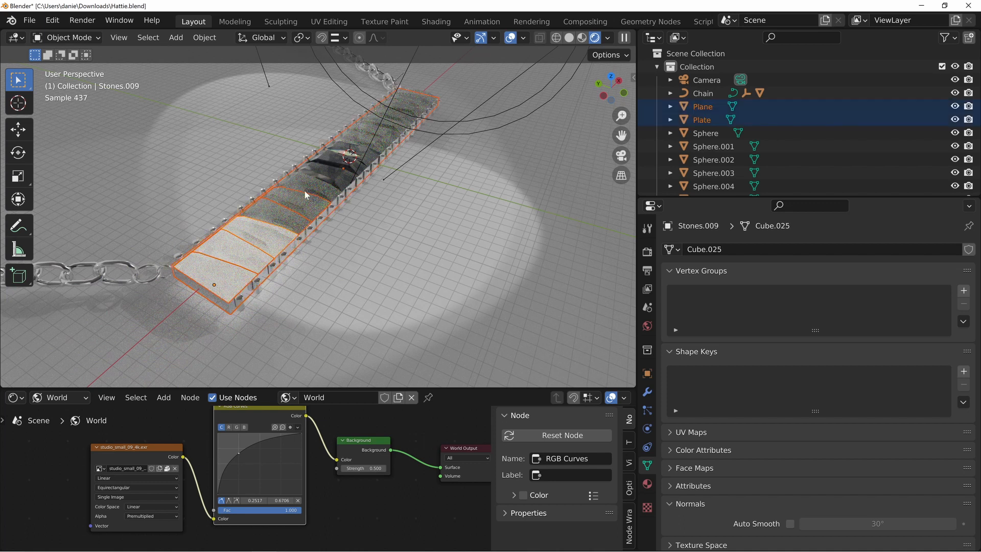
click(261, 240)
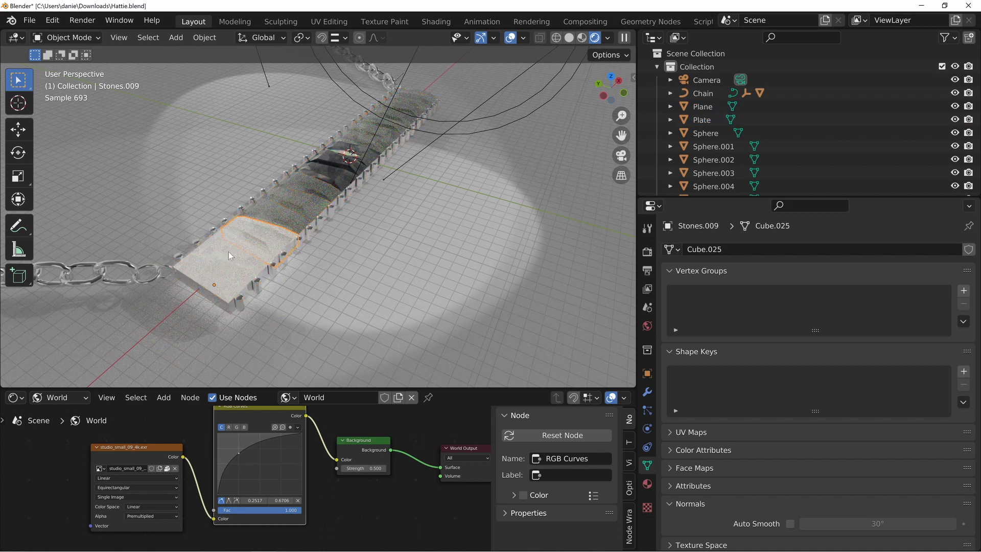
shift+click(231, 251)
shift+click(231, 247)
shift+click(260, 229)
shift+click(280, 214)
shift+click(298, 200)
shift+click(313, 187)
shift+click(359, 153)
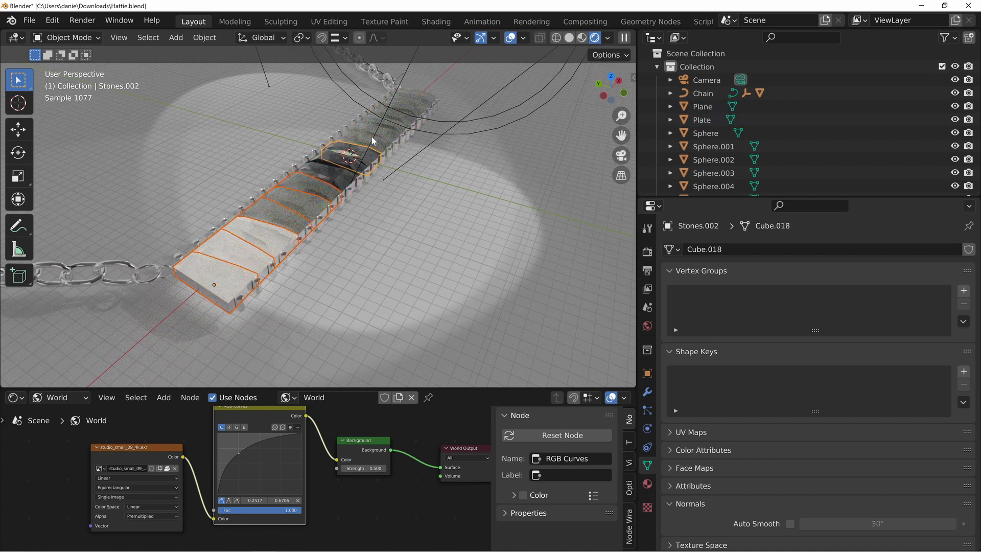
shift+click(379, 136)
shift+click(392, 124)
middle_drag(463, 94, 376, 173)
shift+click(425, 144)
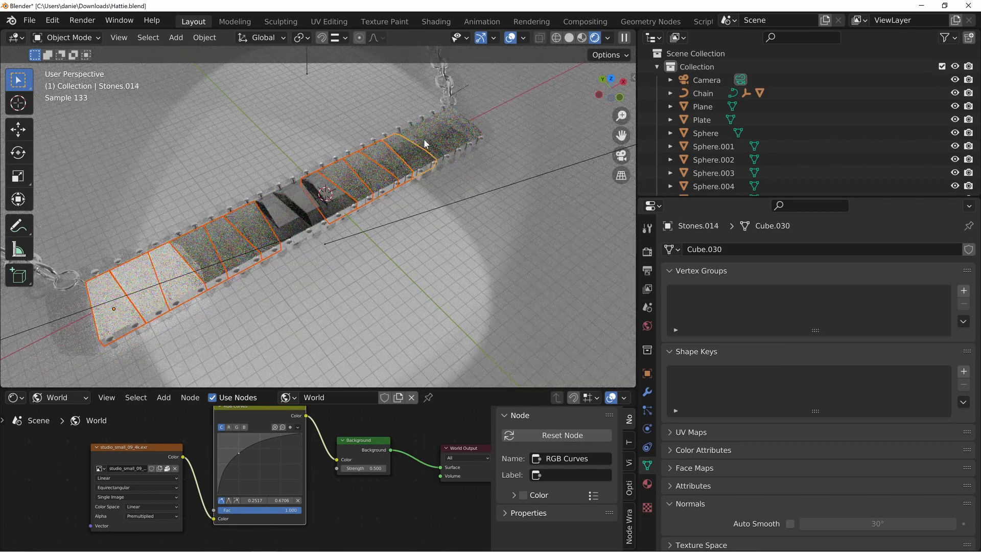
shift+click(445, 131)
shift+click(300, 196)
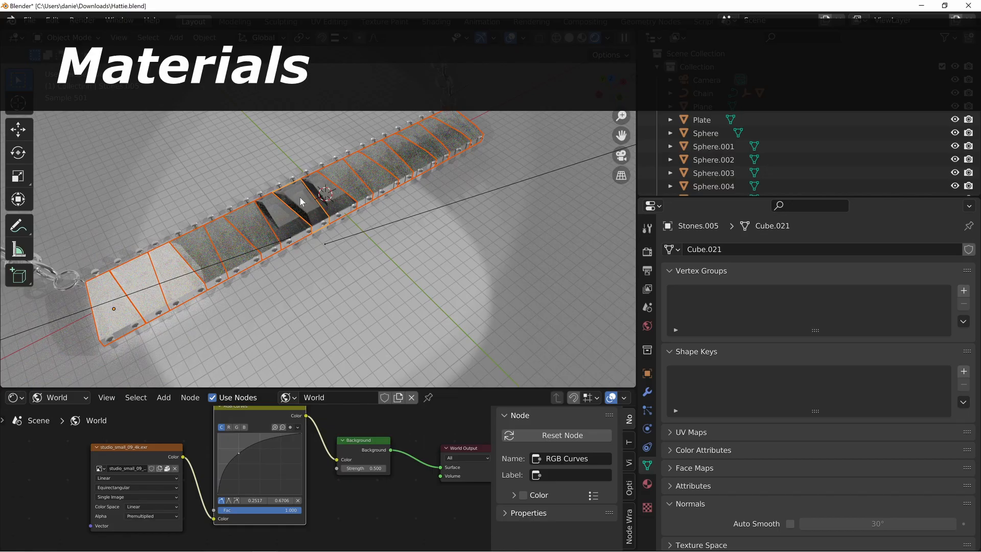
key(ctrl+l)
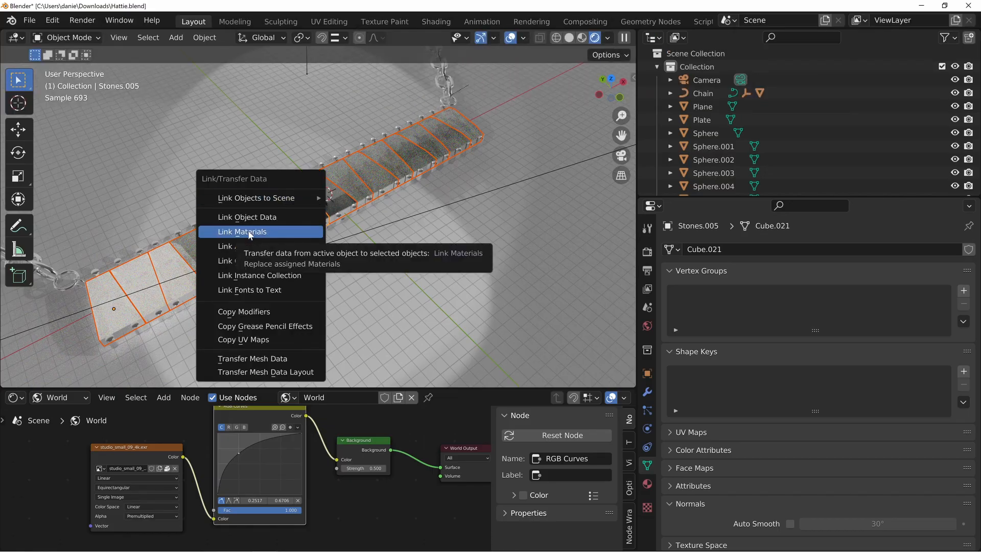
click(250, 233)
Assign the existing SIlver 925 material to the plate beneath the stones in place of its Zircon material
middle_drag(286, 280, 328, 237)
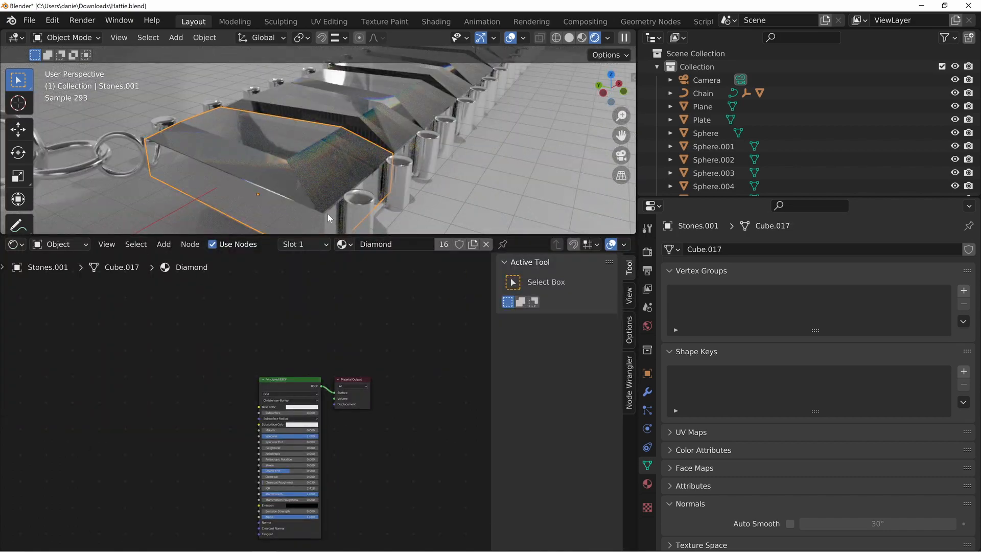
click(328, 217)
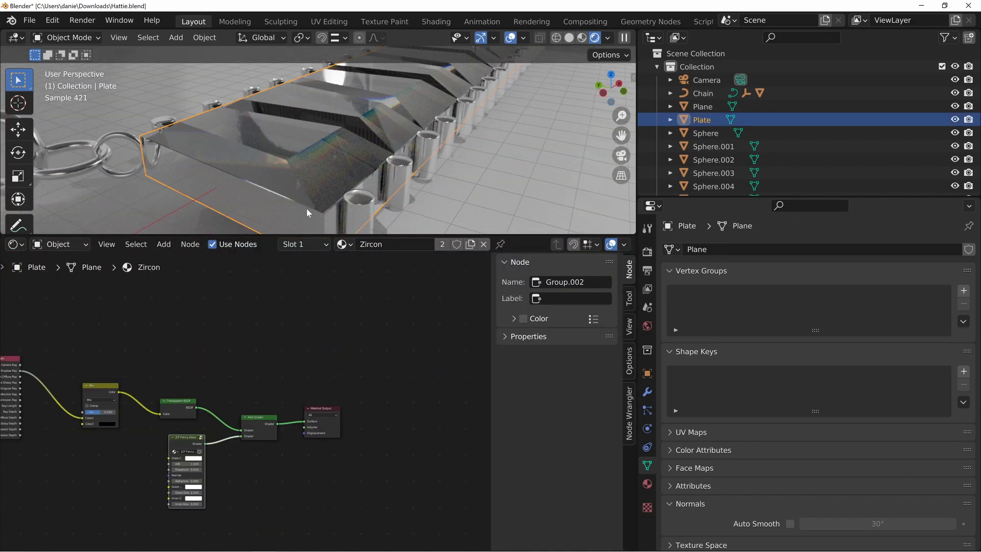
middle_drag(306, 207, 327, 185)
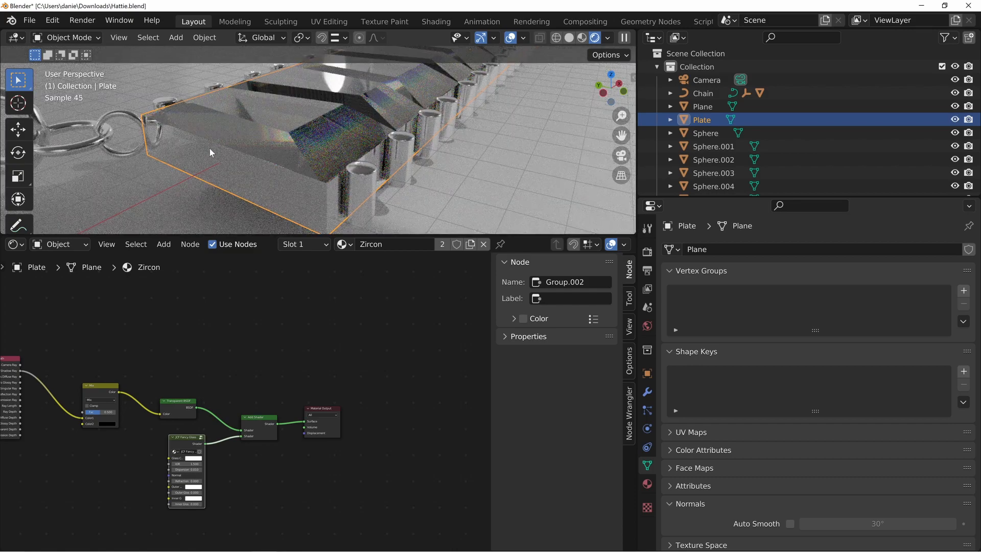
middle_drag(243, 177, 476, 137)
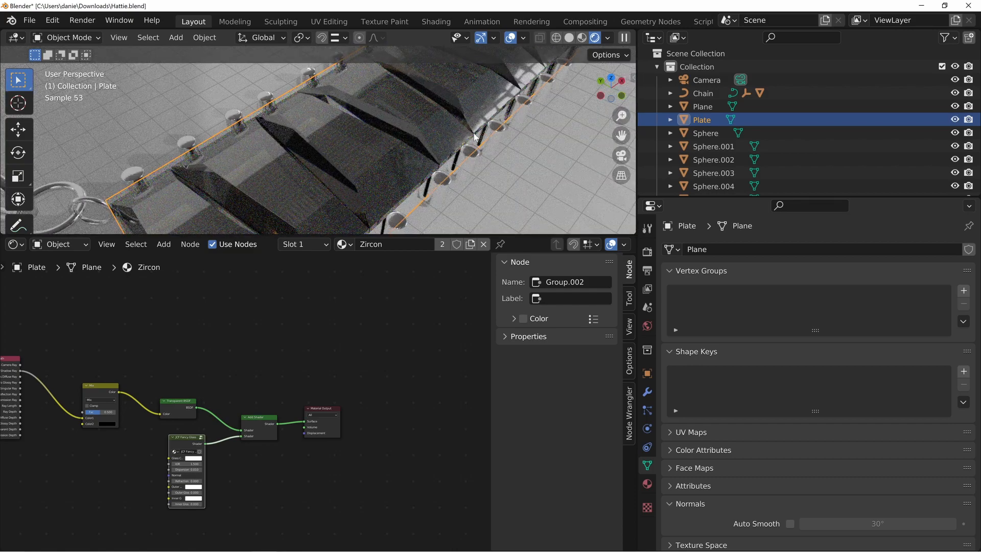
shift+middle_drag(349, 233, 412, 182)
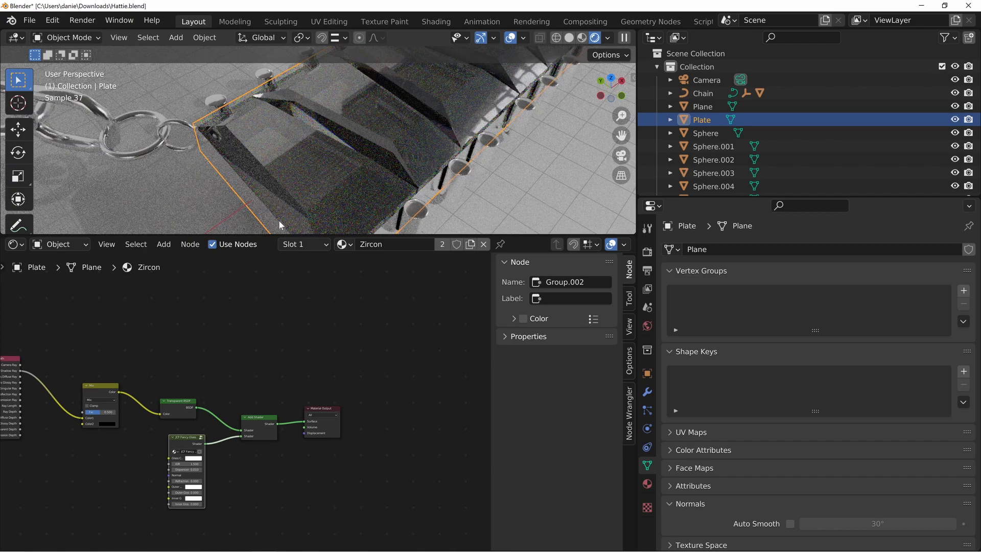
shift+middle_drag(281, 224, 312, 199)
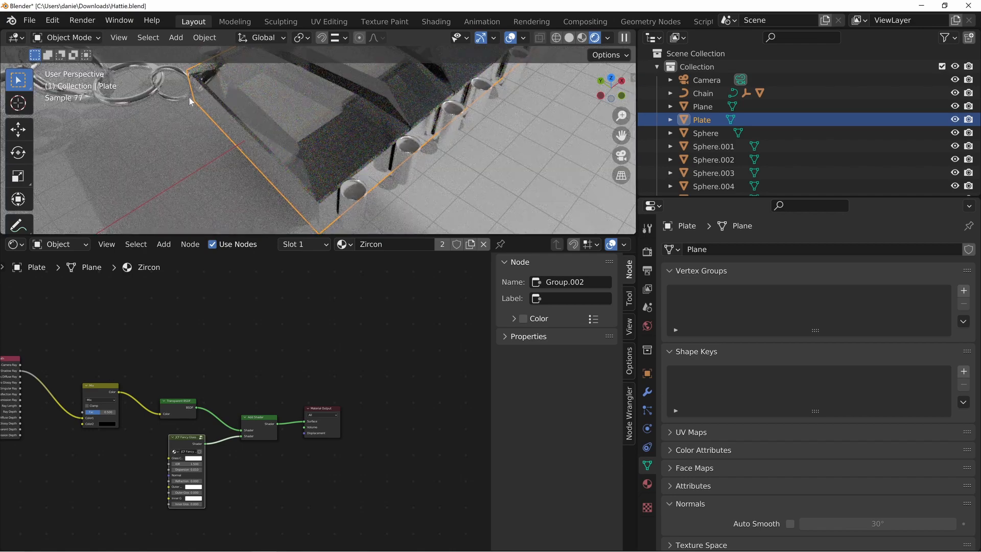
shift+middle_drag(259, 143, 232, 177)
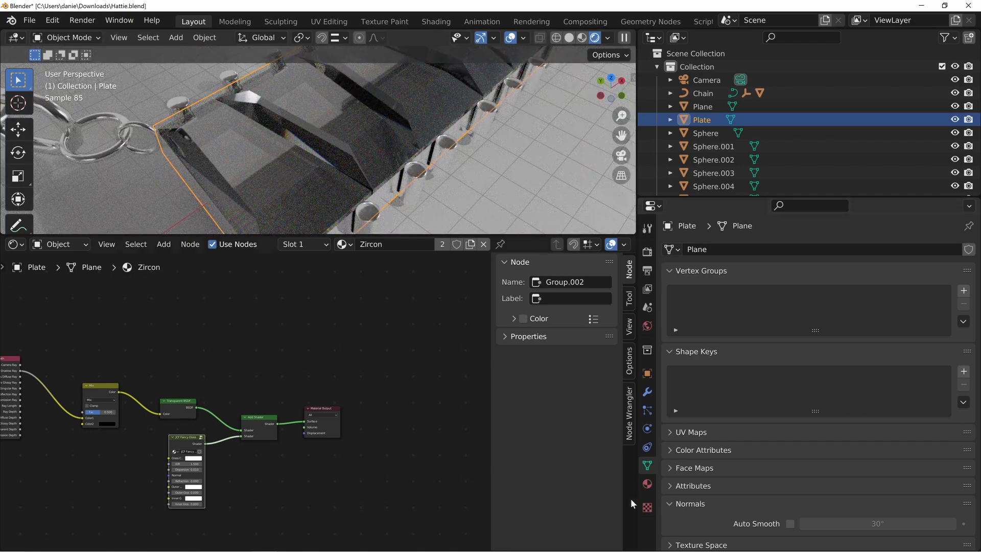
click(647, 484)
click(682, 304)
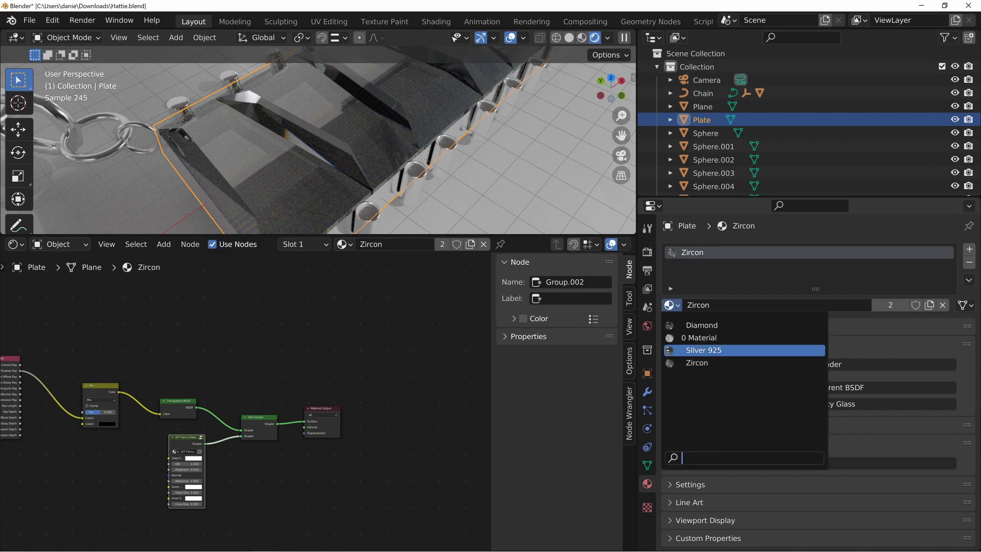
click(704, 351)
middle_drag(366, 186, 416, 148)
key(alt+a)
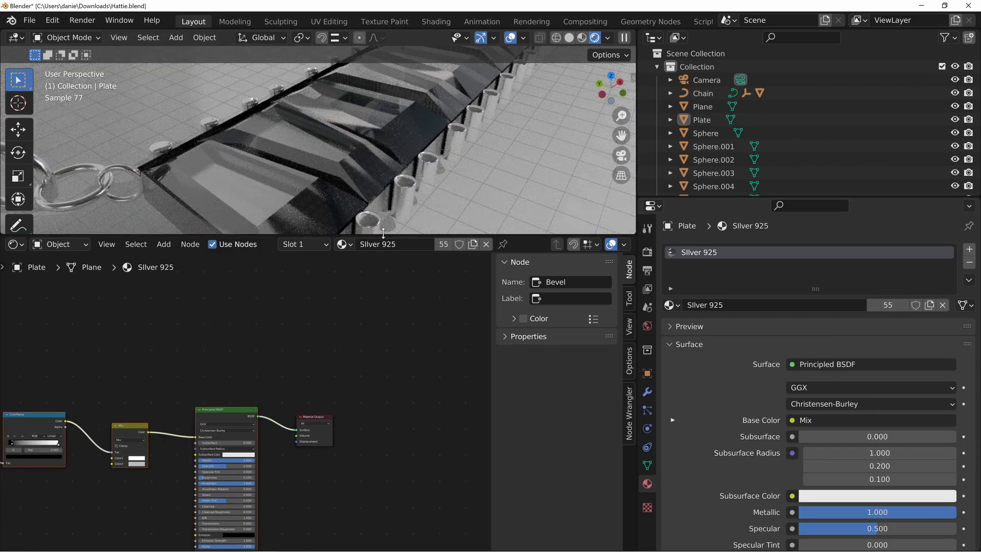
Enlarge the 3D view and examine the diamond stones against the silver plate up close, checking which material each one uses
drag(383, 233, 376, 433)
middle_drag(437, 231, 332, 246)
click(352, 293)
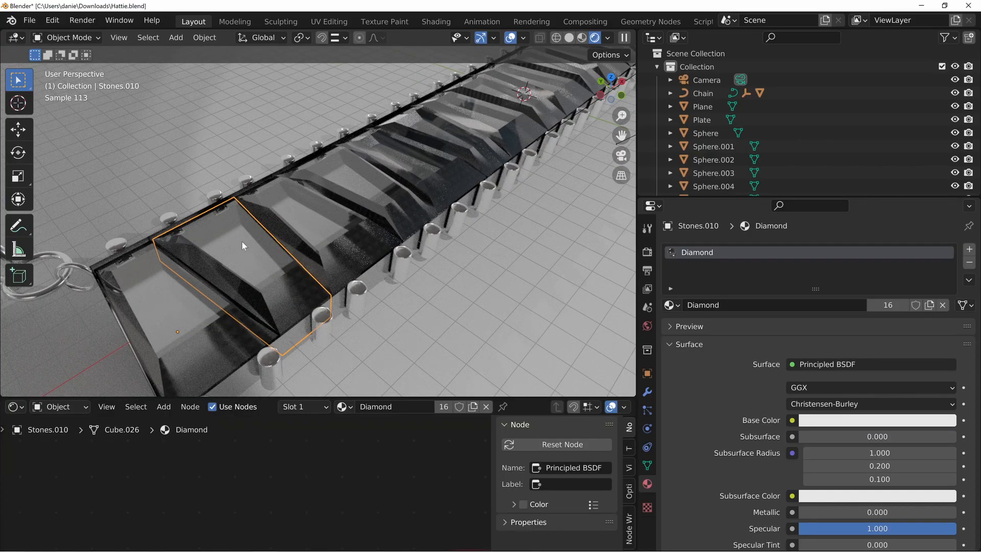
middle_drag(174, 241, 166, 280)
scroll(258, 243, up, 3)
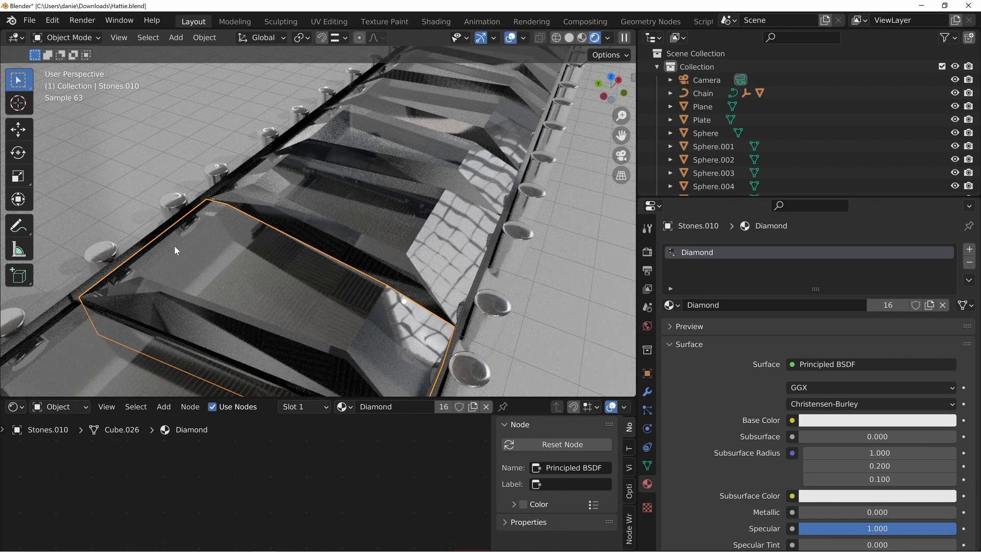
scroll(352, 268, down, 5)
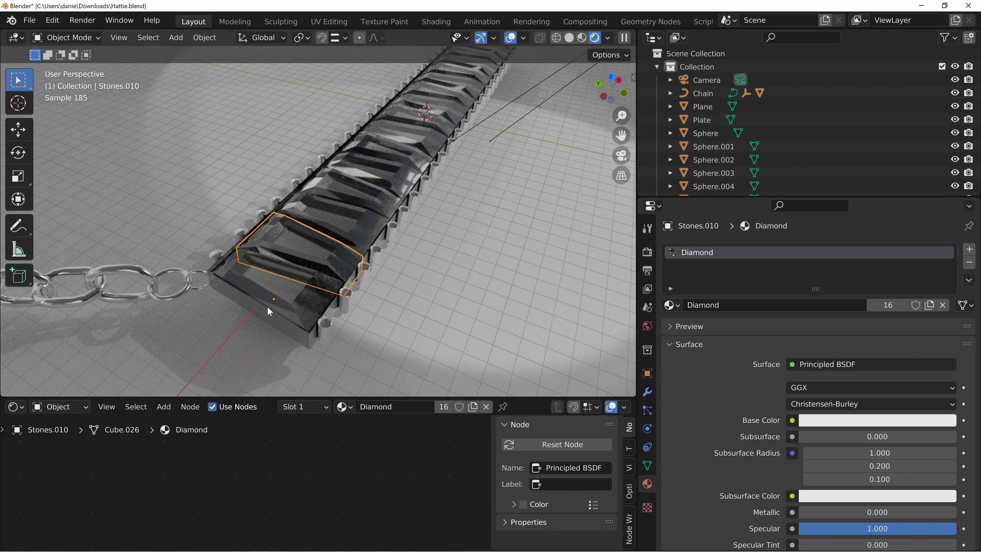
click(281, 288)
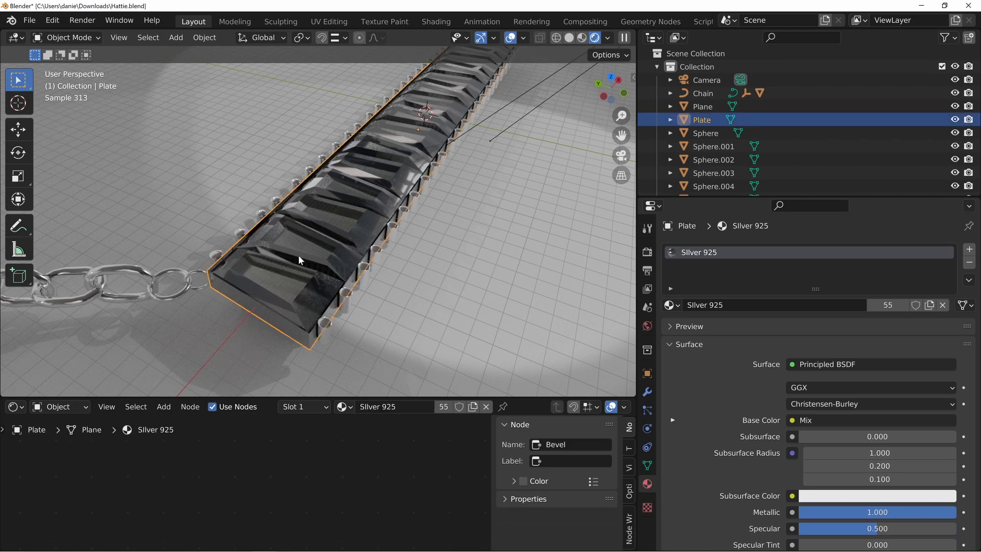
click(304, 268)
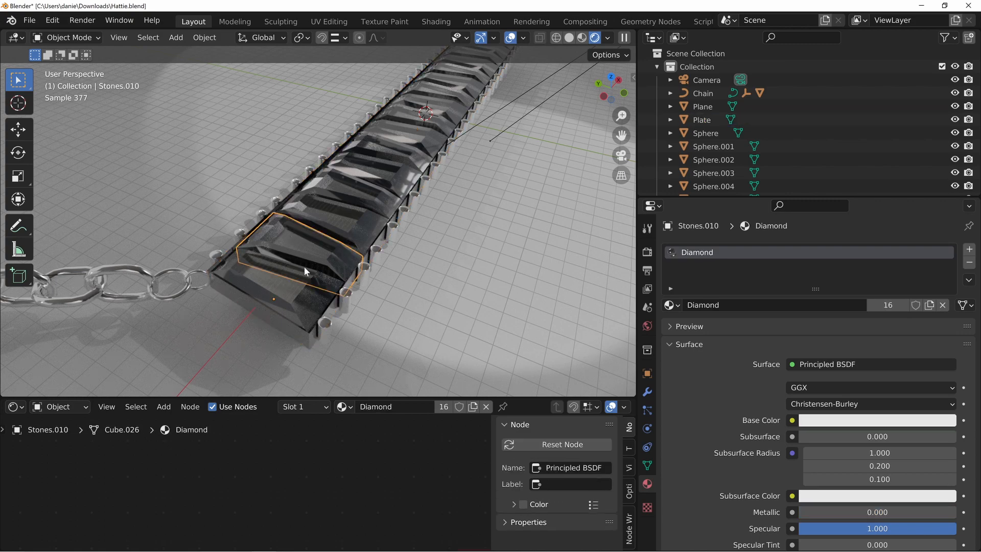
Isolate the ground plane and the diamond end stone in local view and examine the stone's transparency and shadow from several angles
click(443, 274)
scroll(451, 262, down, 10)
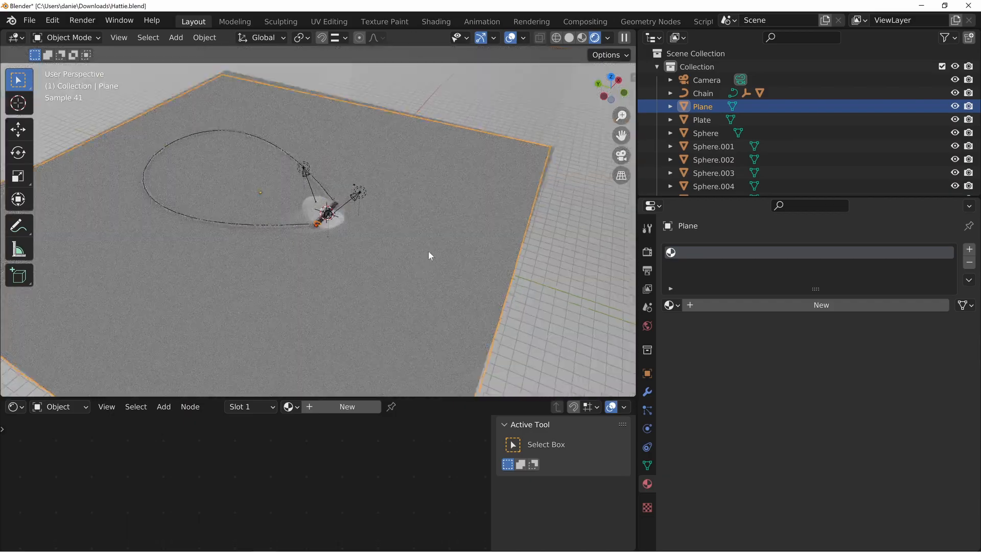
key(KP_Divide)
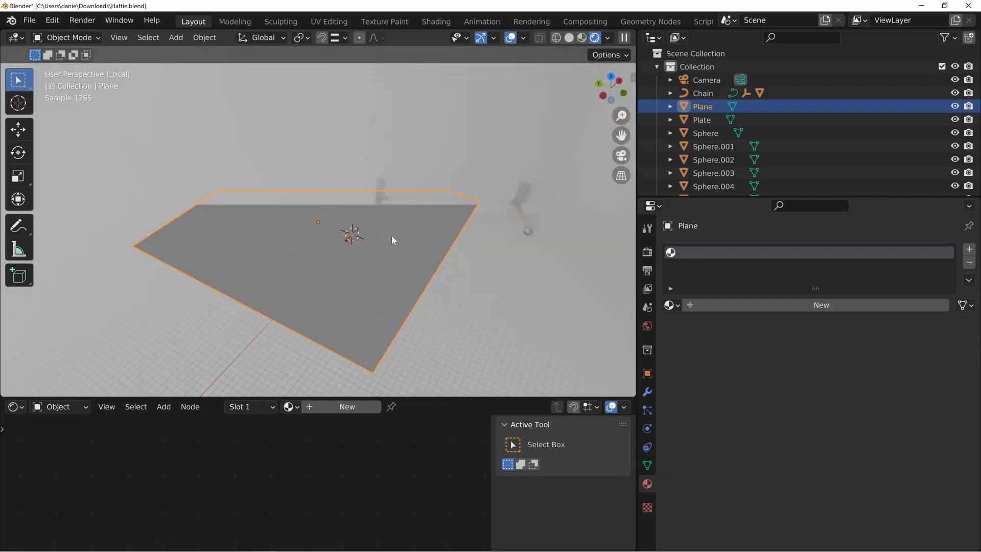
scroll(392, 235, up, 10)
click(471, 317)
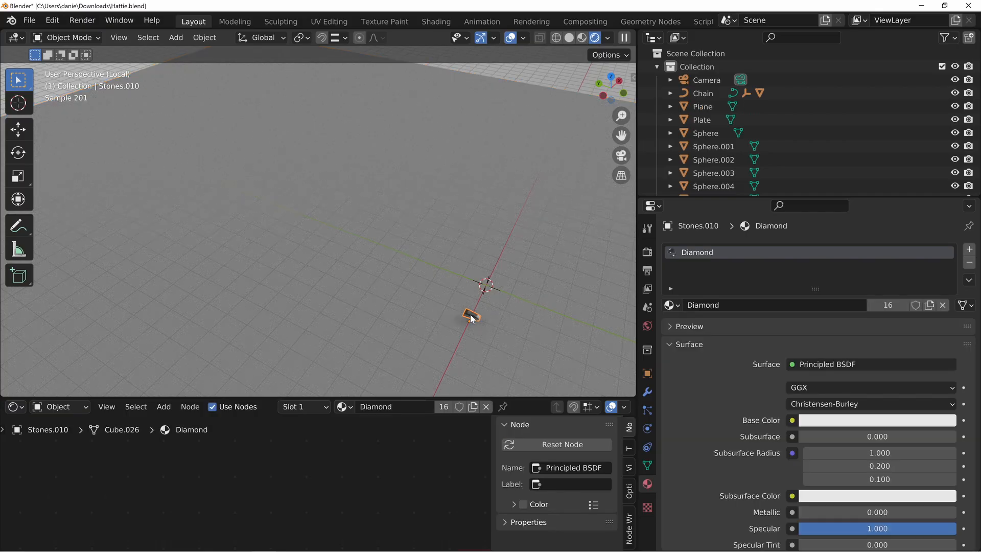
key(KP_Decimal)
middle_drag(339, 323, 328, 266)
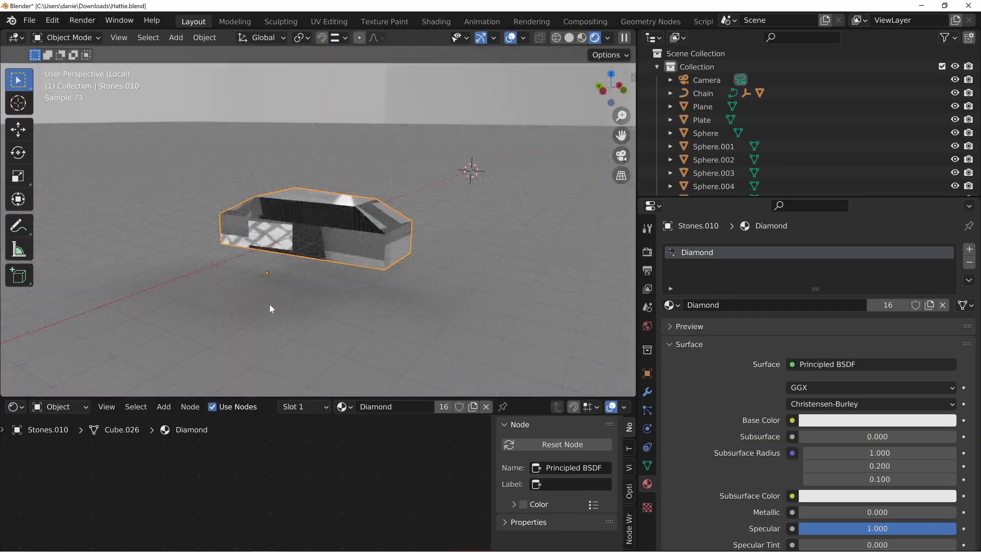
middle_drag(270, 308, 306, 291)
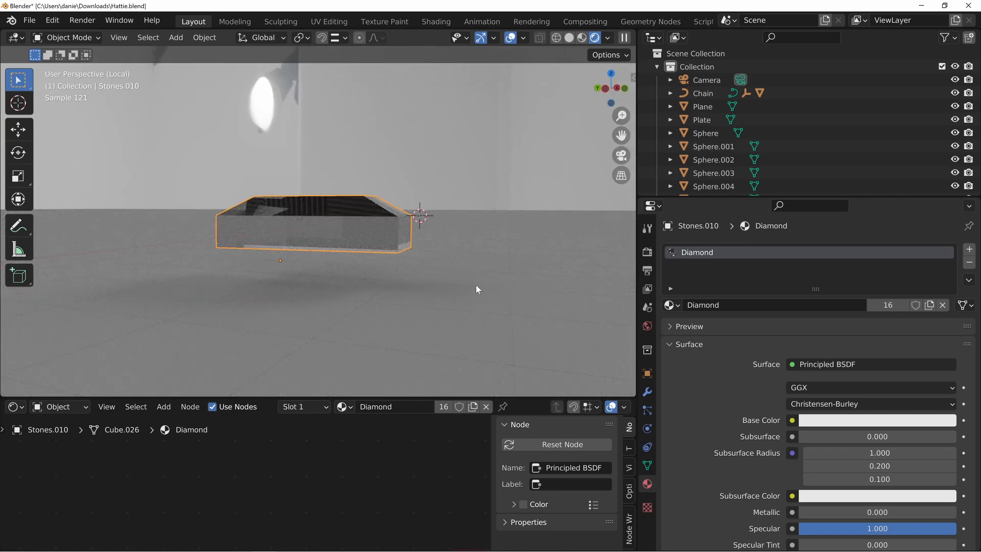
middle_drag(470, 286, 416, 314)
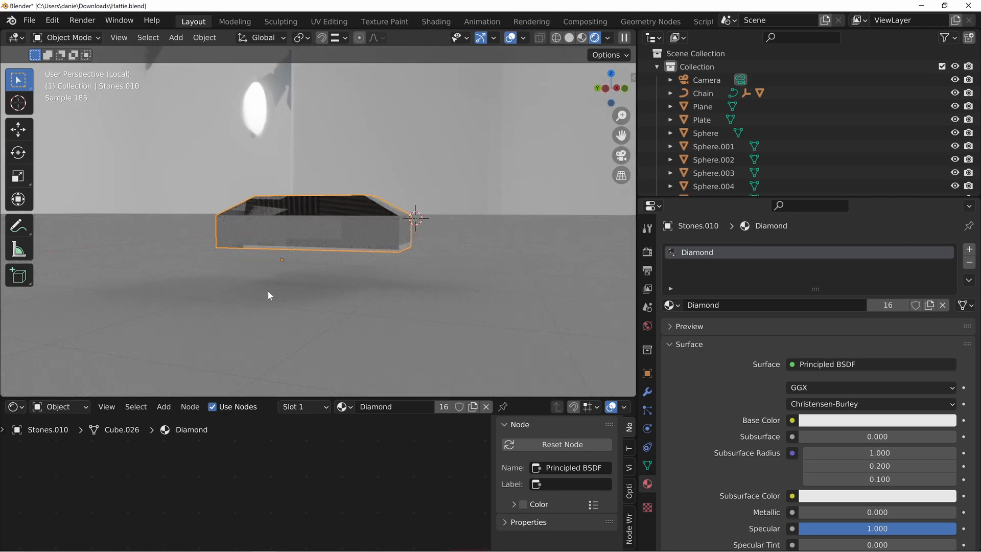
middle_drag(372, 260, 385, 275)
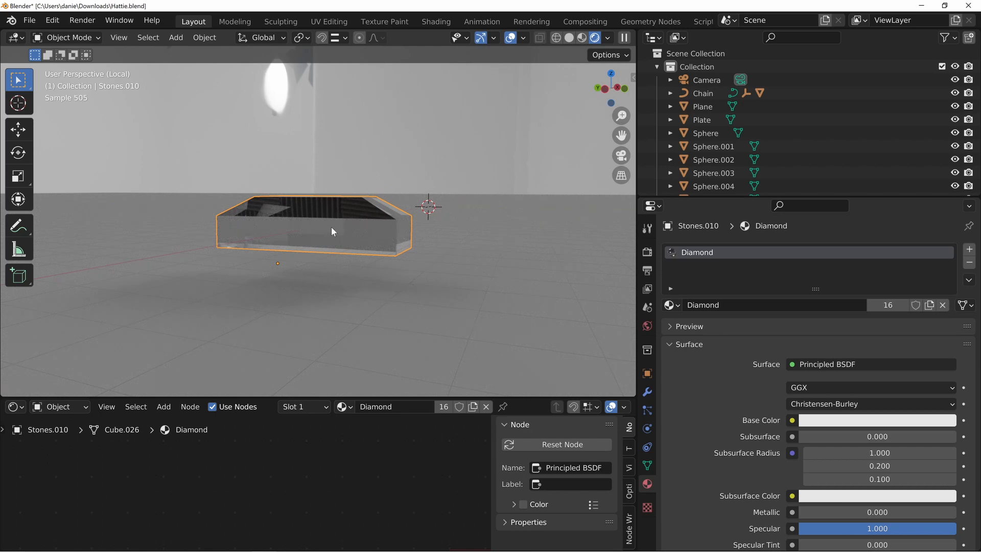
mouse_move(340, 225)
middle_down()
mouse_move(322, 250)
mouse_move(308, 244)
mouse_move(340, 240)
middle_up()
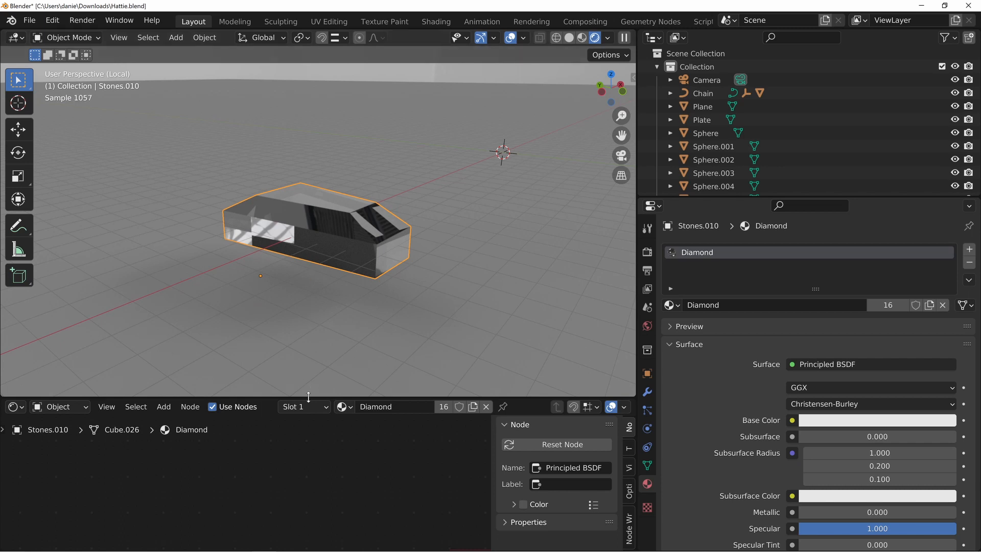
Enlarge the node editor and add a Mix Shader to the Diamond material, with Principled BSDF in its second Shader input and its output feeding Surface
drag(309, 397, 310, 295)
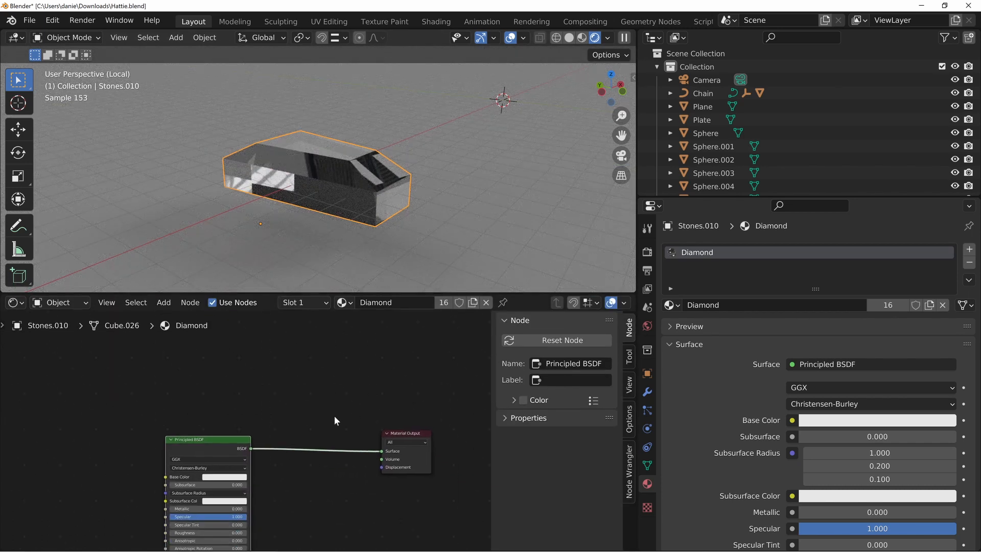
drag(199, 446, 219, 406)
drag(217, 410, 211, 479)
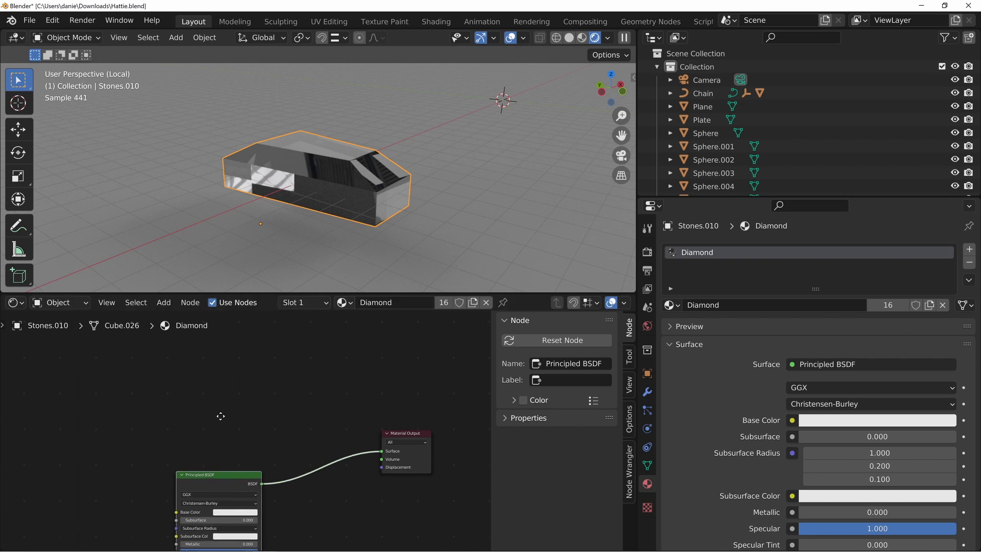
middle_drag(222, 416, 240, 466)
key(shift+a)
mouse_move(180, 450)
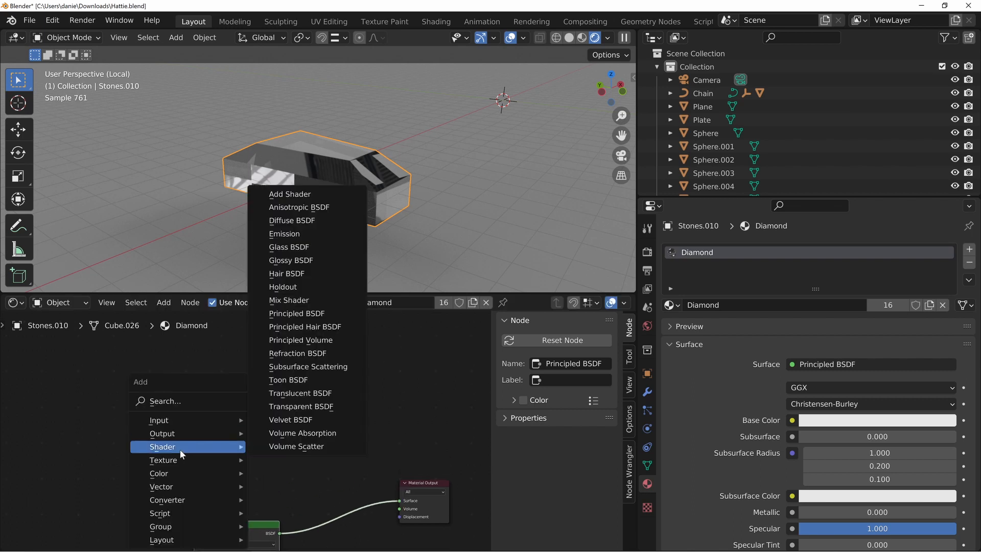
click(288, 300)
click(278, 404)
drag(267, 435, 344, 375)
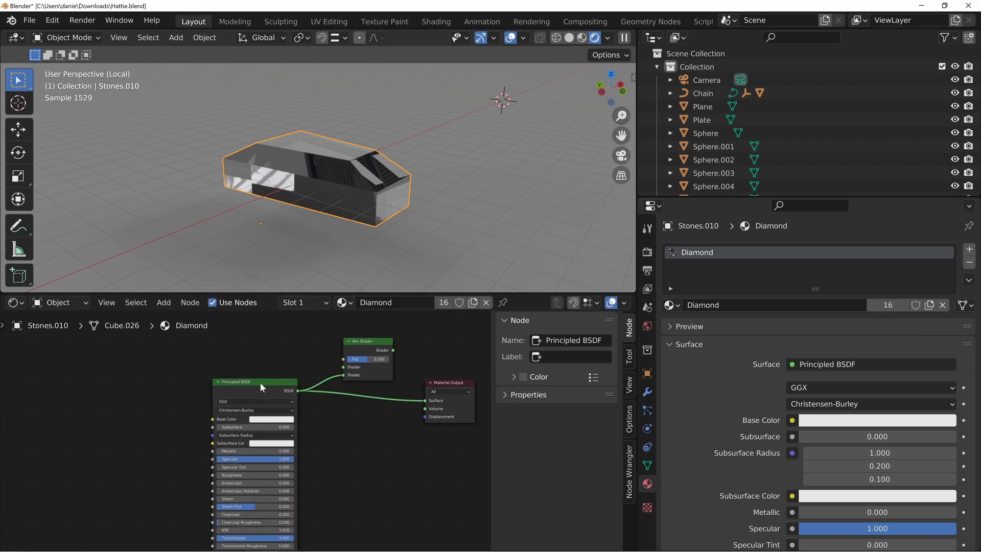
drag(259, 382, 255, 399)
drag(394, 350, 373, 356)
Add a Transparent BSDF above the Principled BSDF and connect it to the Mix Shader's first Shader input
middle_drag(251, 376, 245, 425)
key(shift+a)
mouse_move(172, 406)
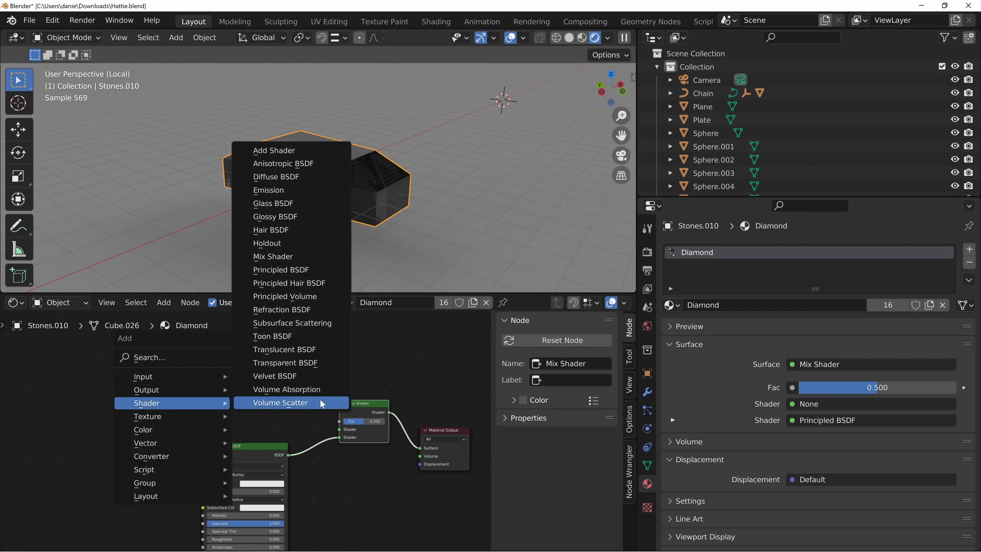
click(303, 363)
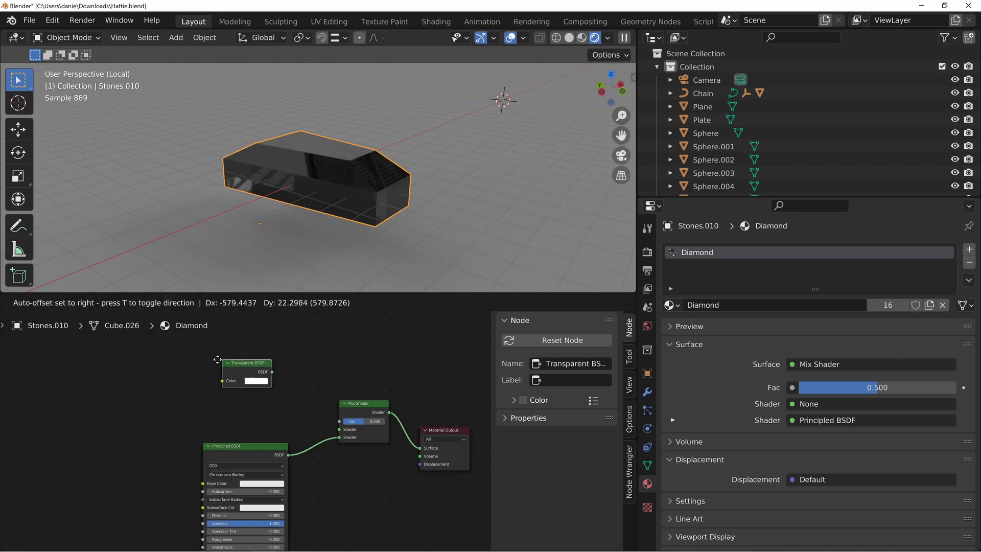
click(269, 389)
drag(251, 392, 339, 429)
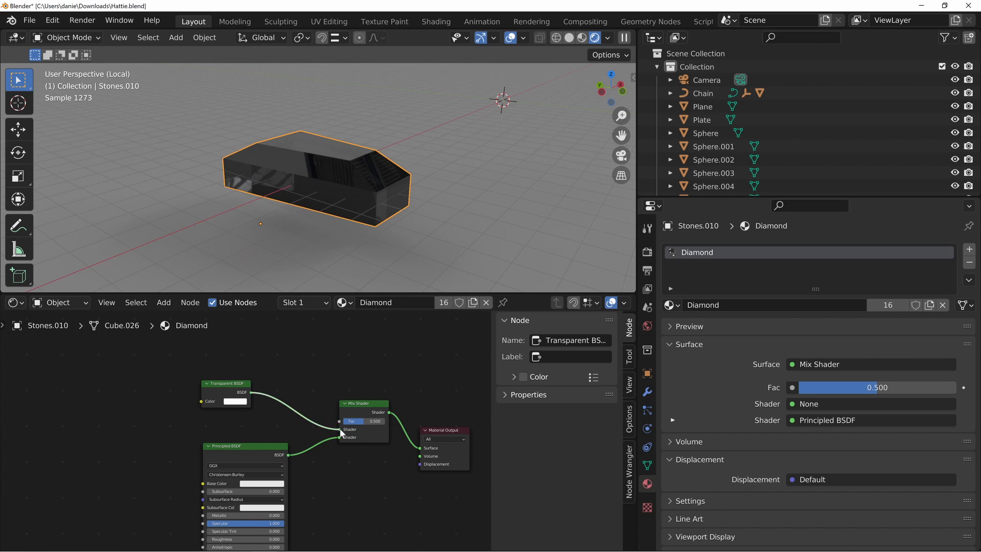
drag(239, 398, 258, 415)
Set the Mix Shader's Fac to 1.000 and tidy the Transparent and Principled BSDF nodes closer to it
middle_drag(247, 374, 264, 422)
drag(357, 470, 317, 396)
mouse_move(379, 472)
mouse_down()
mouse_move(401, 472)
mouse_move(348, 473)
mouse_move(394, 473)
mouse_up()
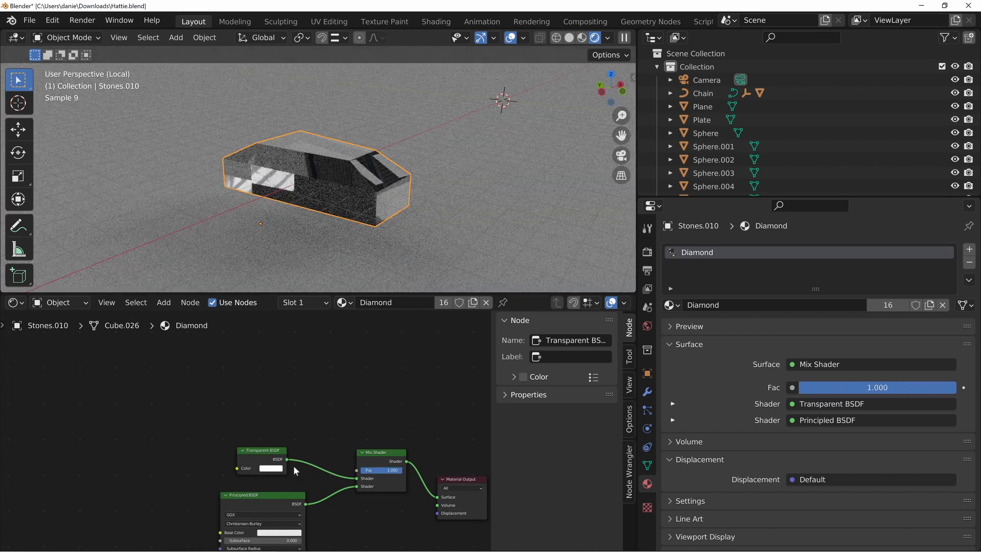
click(254, 452)
drag(255, 453, 263, 444)
drag(270, 494, 275, 488)
drag(279, 449, 279, 456)
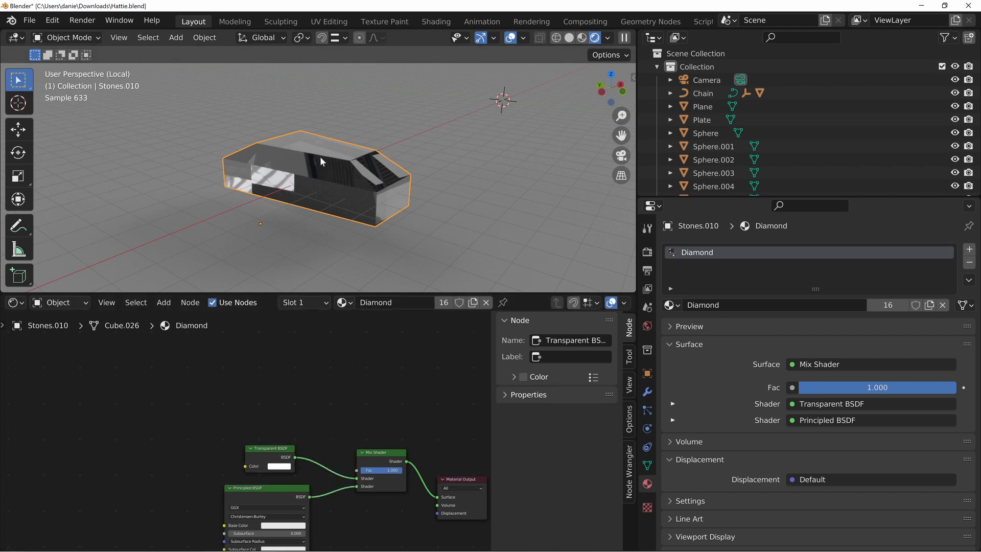
middle_drag(345, 528, 319, 457)
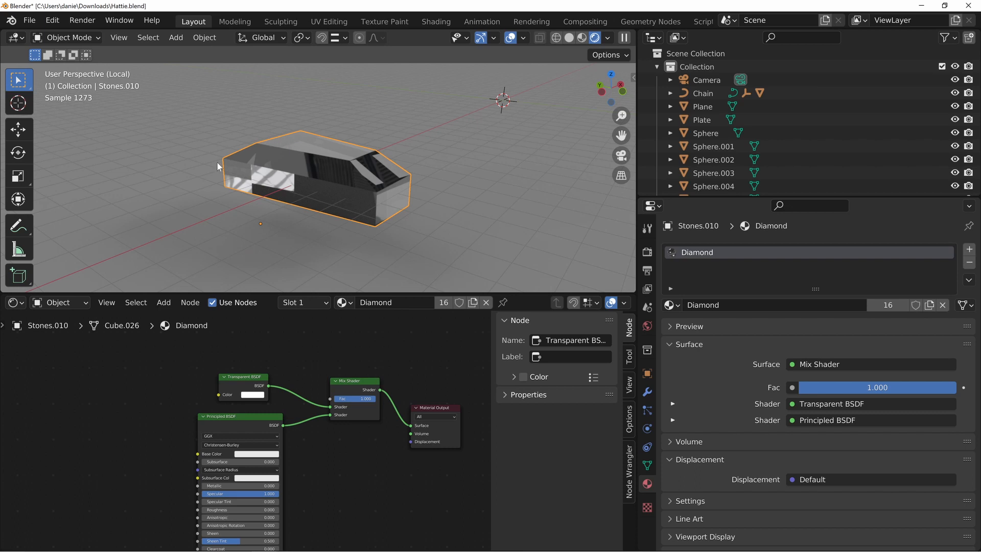
middle_drag(290, 245, 220, 210)
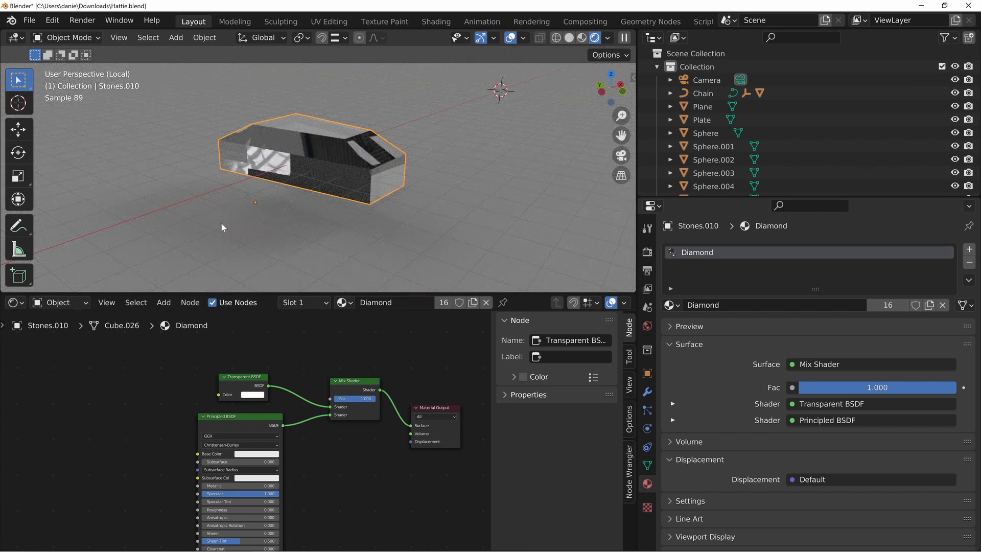
Add a Light Path node above the shaders and connect its Is Shadow Ray output to the Mix Shader's Fac
middle_drag(151, 316, 224, 401)
key(shift+a)
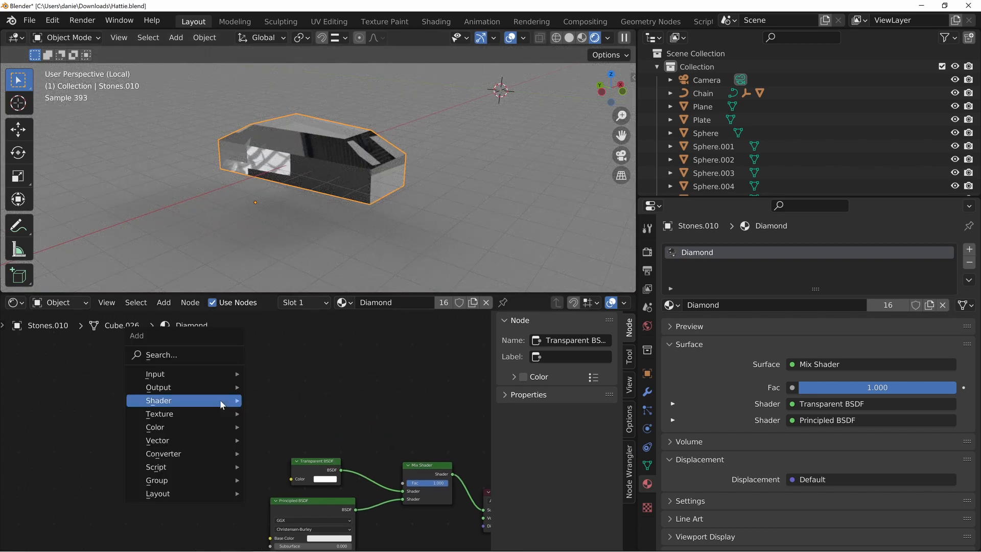
mouse_move(164, 372)
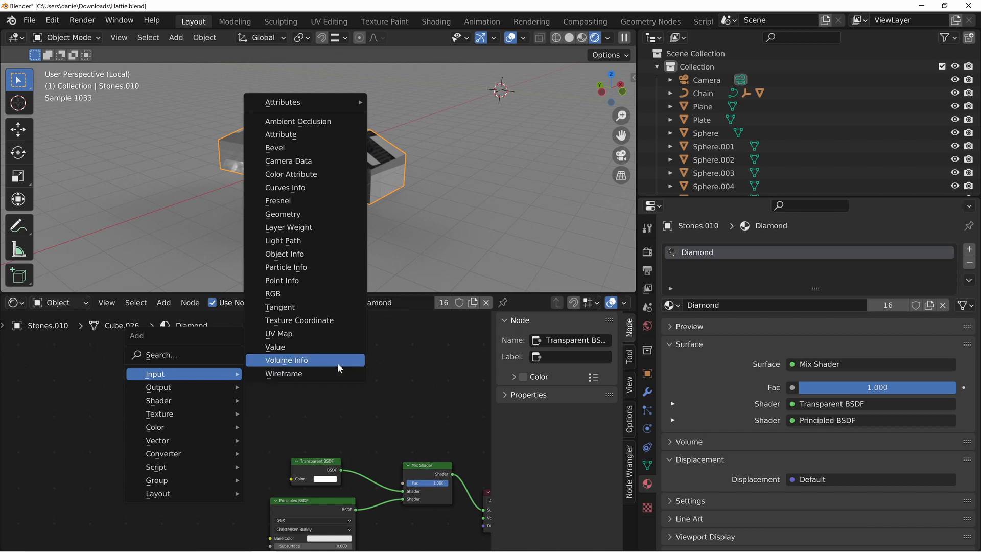
click(302, 240)
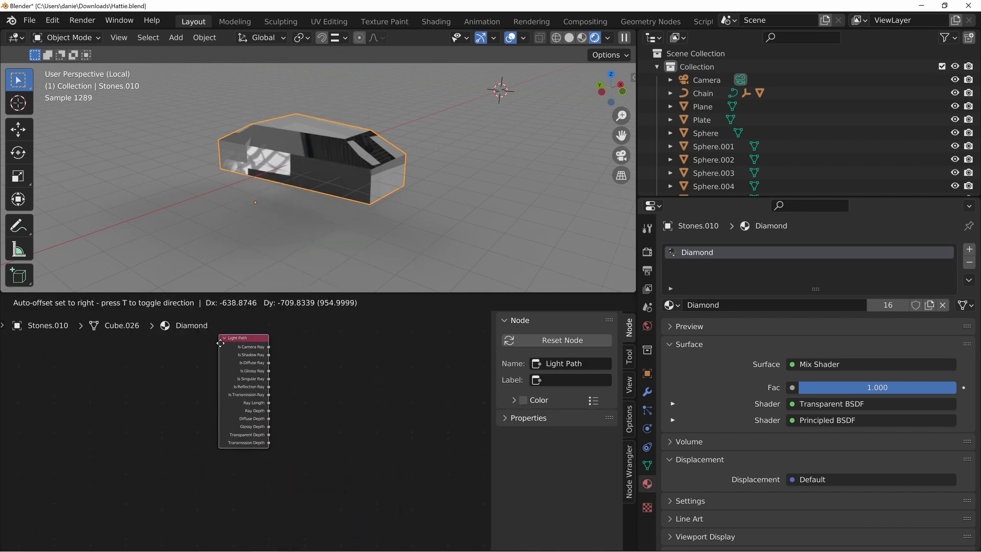
click(266, 438)
middle_drag(354, 463, 289, 361)
drag(233, 339, 241, 328)
middle_drag(299, 374, 285, 364)
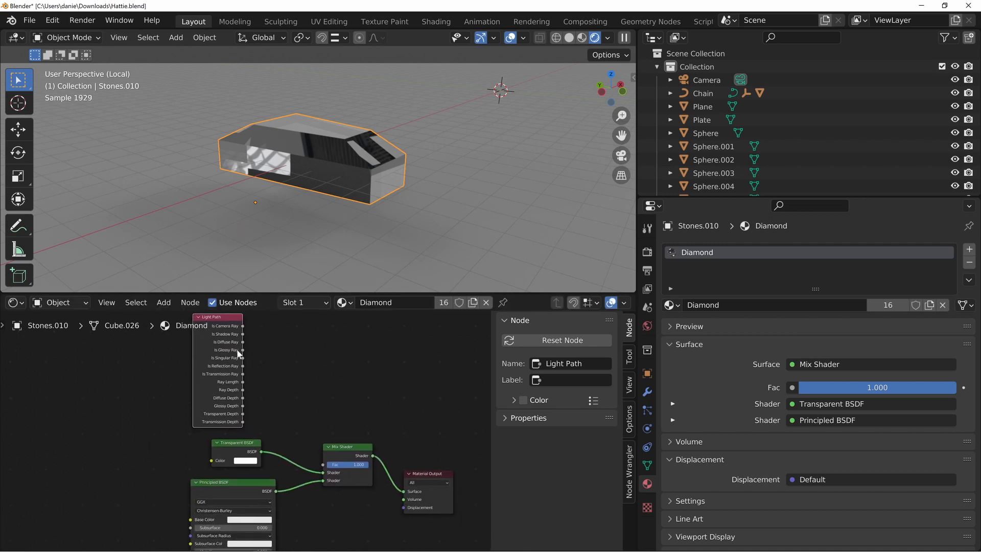
drag(244, 333, 331, 357)
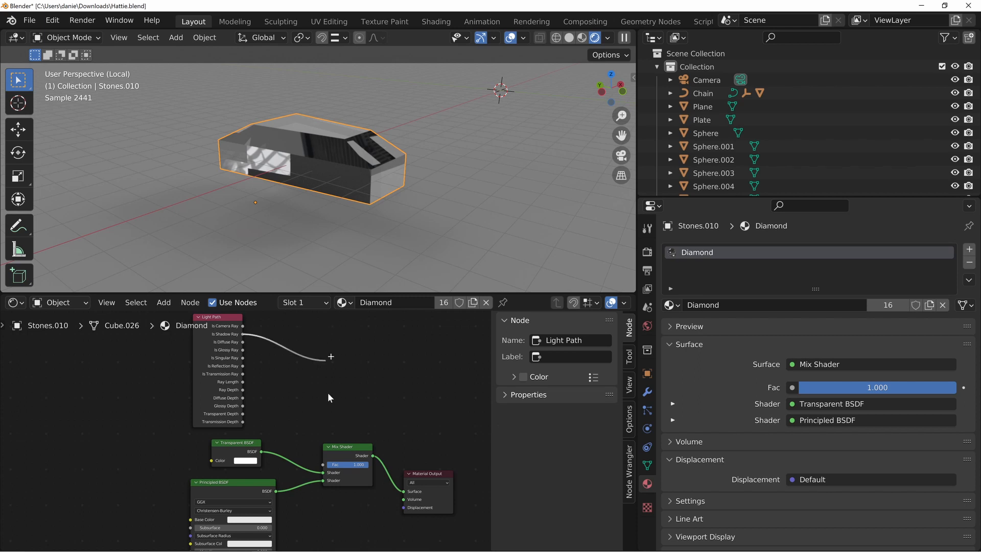
drag(326, 466, 326, 468)
Swap the Mix Shader's inputs to Principled BSDF first and Transparent BSDF second, and move the Transparent BSDF node below the Mix Shader
middle_drag(313, 463, 318, 420)
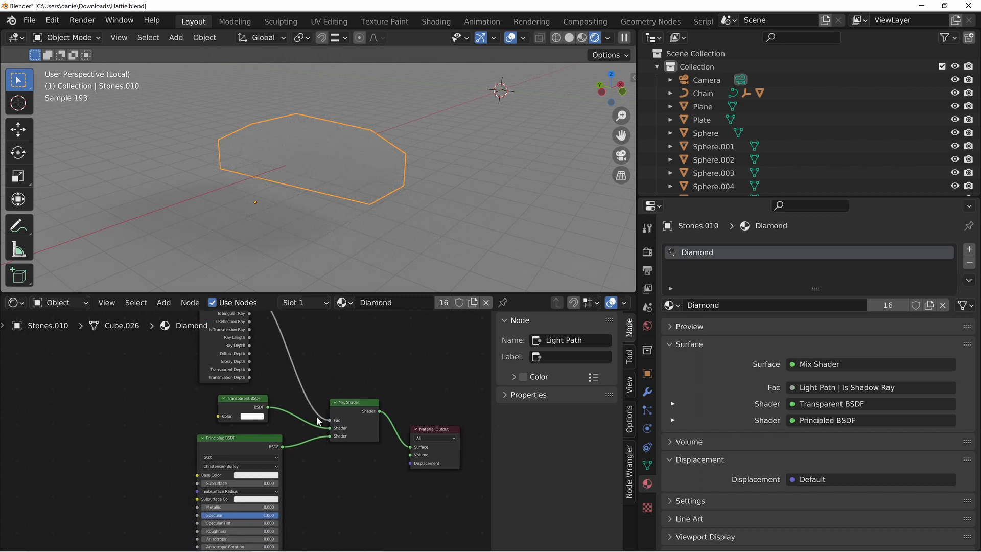
drag(330, 429, 330, 438)
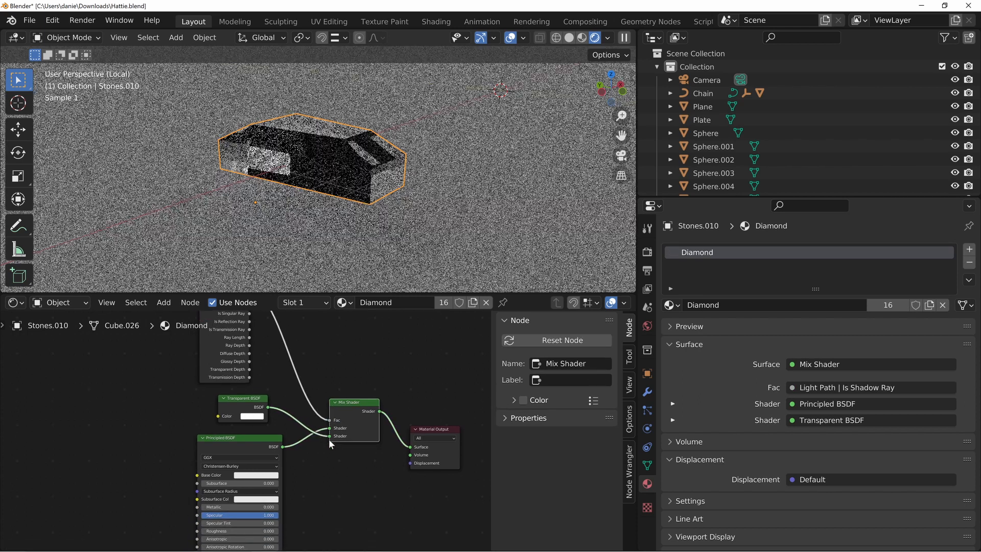
middle_drag(328, 460, 332, 407)
drag(247, 350, 325, 501)
drag(225, 384, 209, 339)
drag(316, 474, 309, 440)
Try black as the Transparent BSDF colour, check the isolated stone's shadow, and return the colour to white
click(317, 457)
drag(365, 364, 366, 409)
scroll(314, 232, up, 1)
middle_drag(318, 243, 247, 234)
click(318, 456)
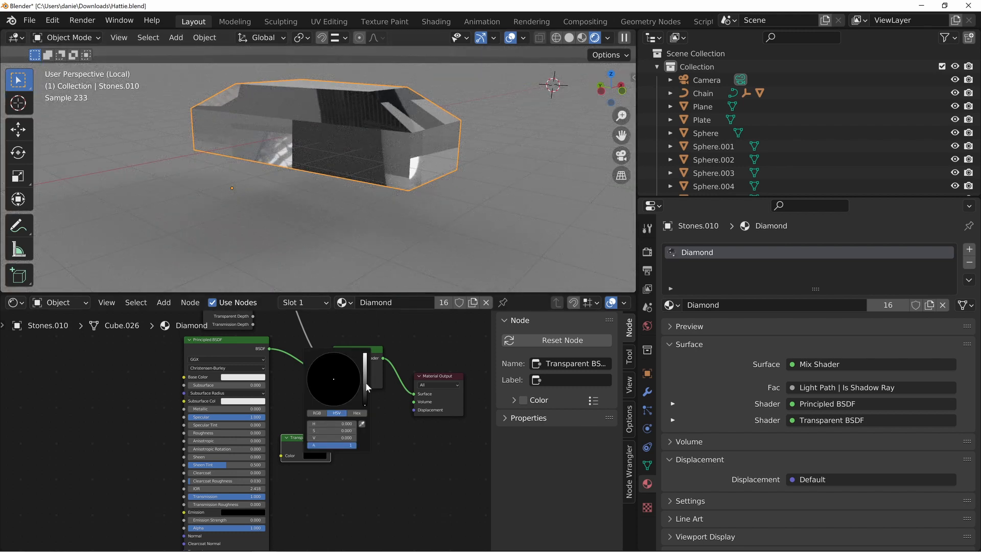
drag(366, 382, 366, 354)
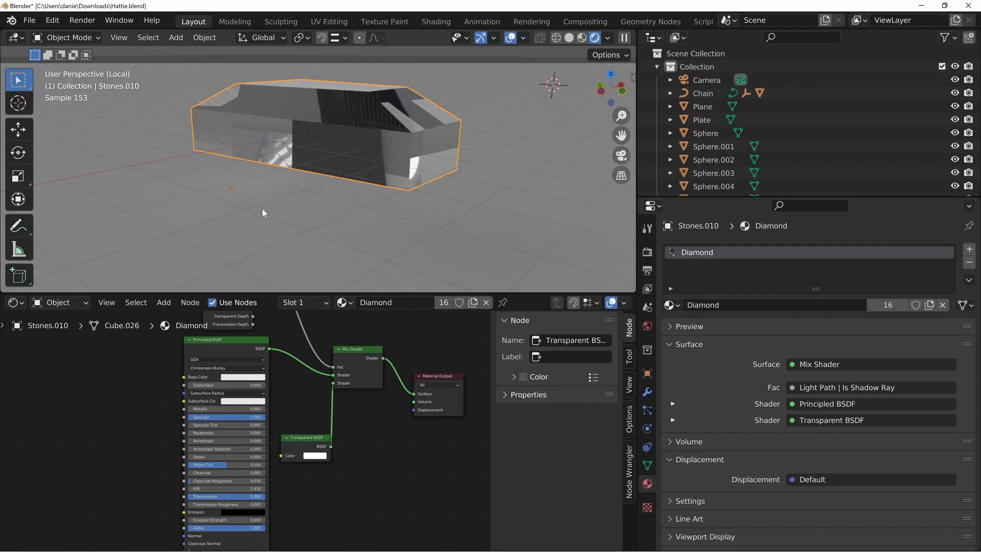
Leave local view to bring back the whole necklace and inspect the diamond stones and plate up close
key(KP_Divide)
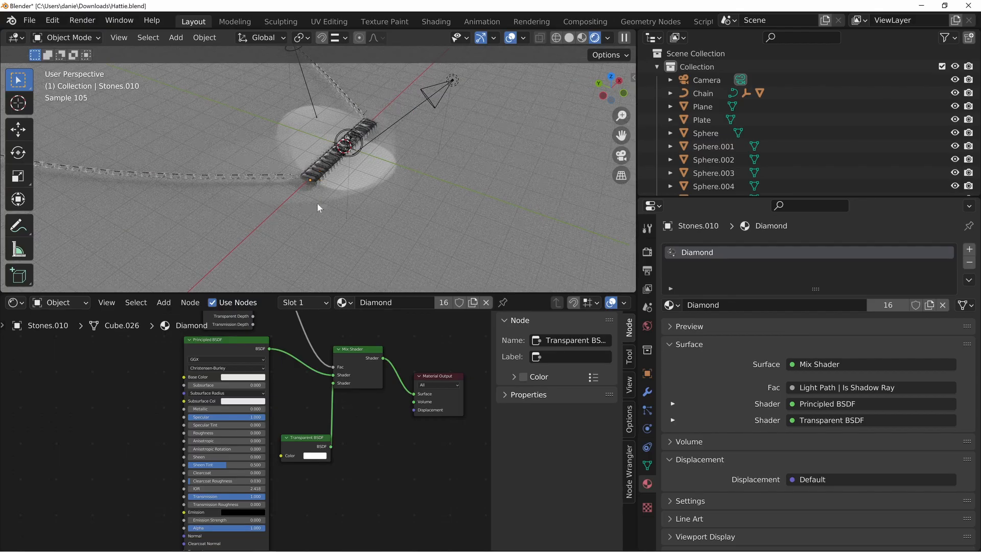
scroll(314, 188, up, 2)
scroll(315, 188, up, 5)
shift+middle_drag(314, 187, 305, 159)
scroll(287, 163, down, 2)
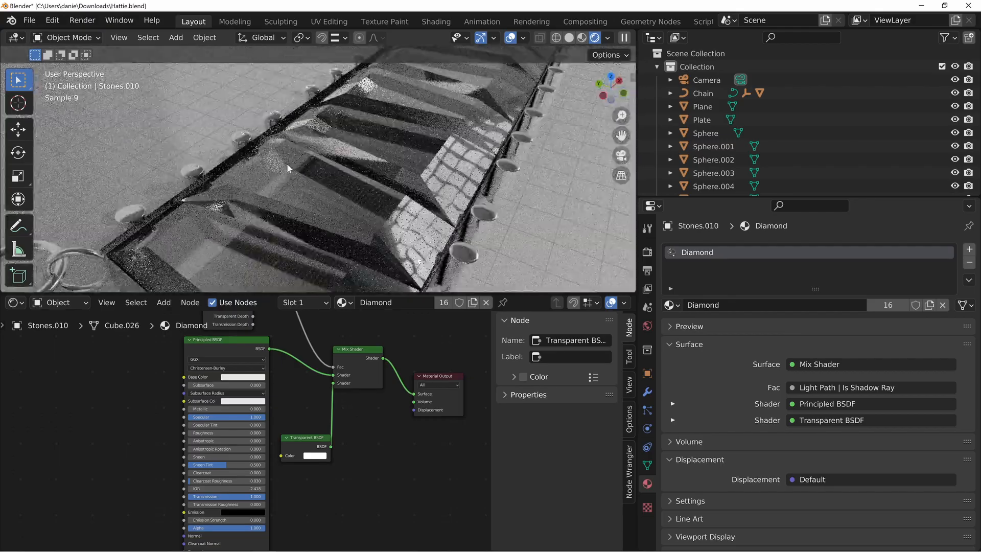
scroll(300, 174, up, 1)
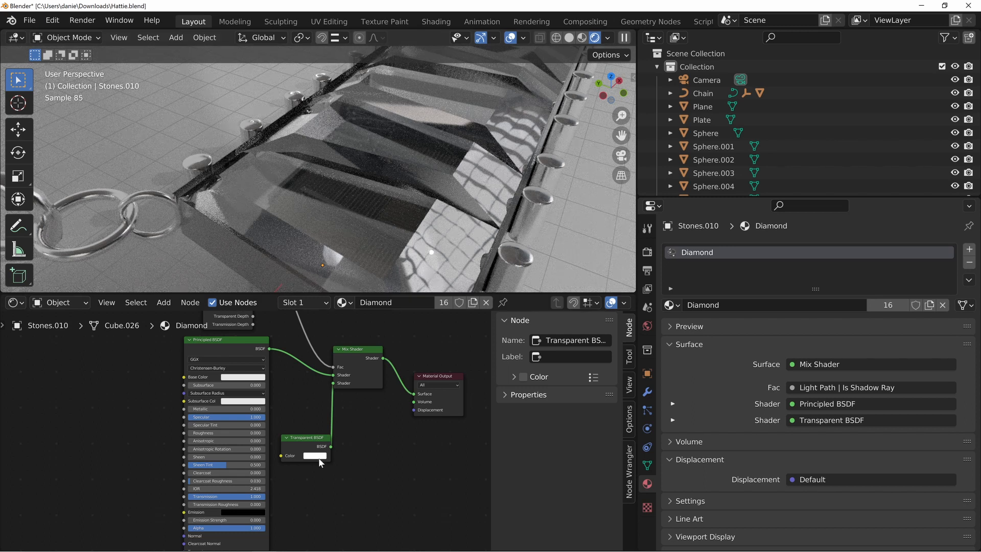
Compare the stones on the plate with the Transparent BSDF colour at black and back at white, value 1.000
click(324, 456)
drag(365, 359, 365, 405)
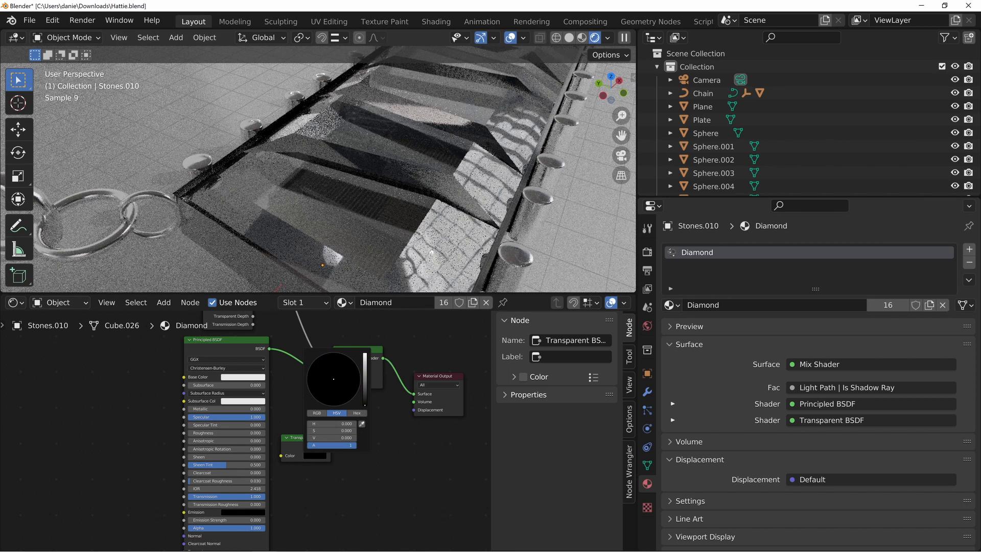
click(317, 456)
drag(366, 401, 368, 356)
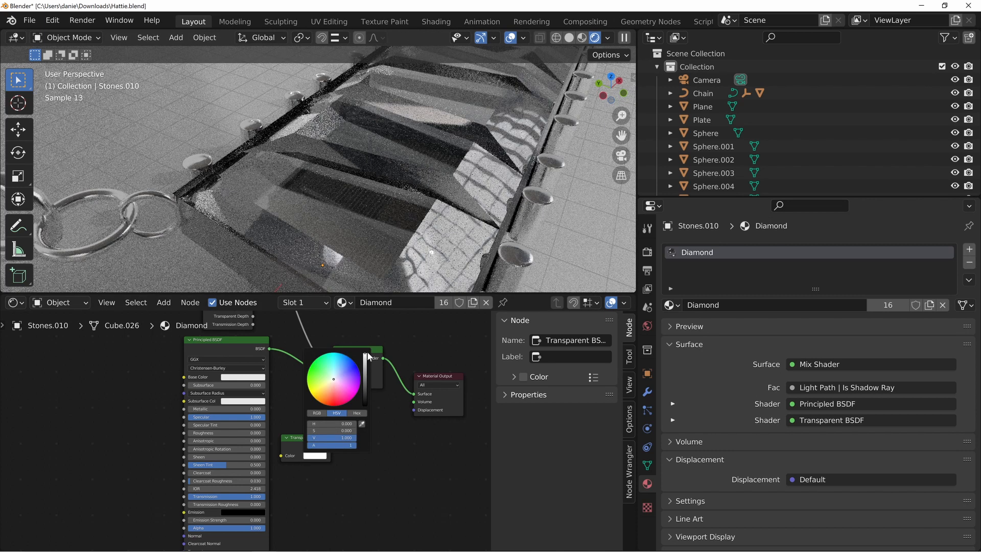
scroll(369, 163, down, 6)
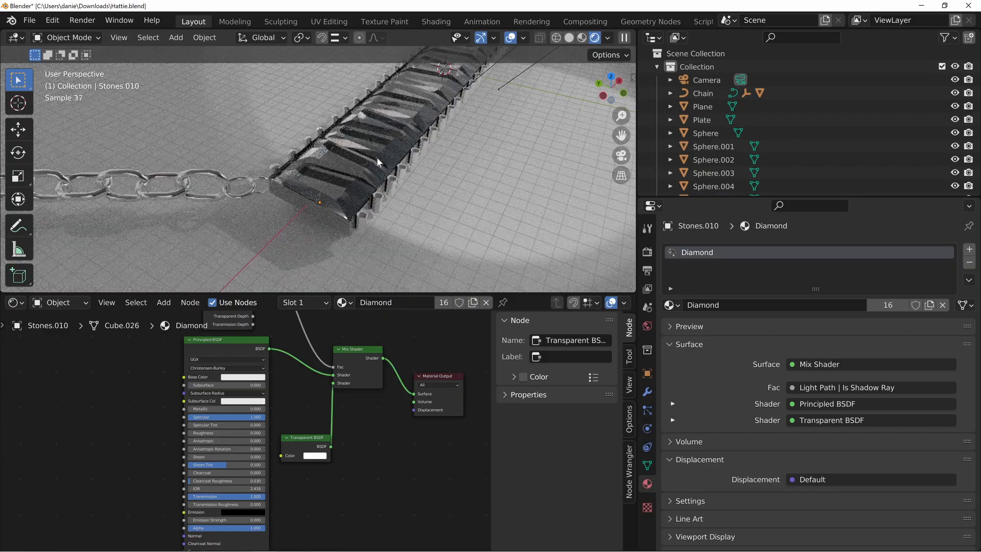
shift+middle_drag(429, 106, 422, 116)
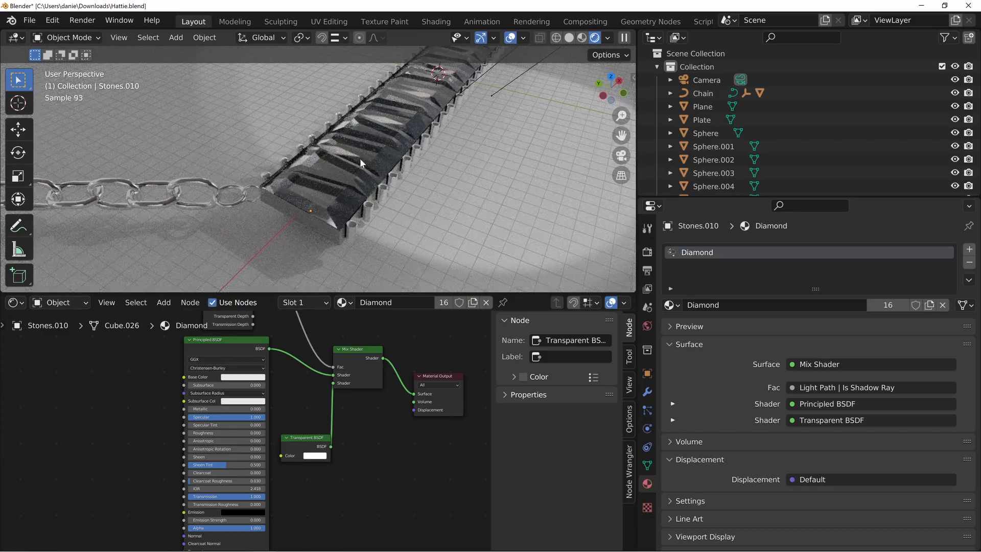
Space out the Mix Shader and Material Output nodes from the Principled BSDF, and display the end stone's modifier settings
shift+middle_drag(361, 156, 278, 198)
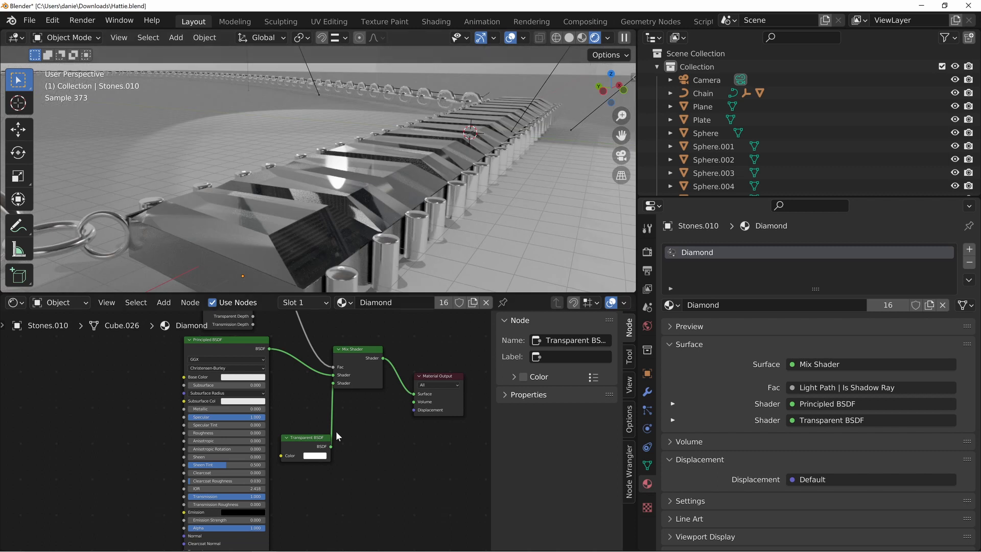
middle_drag(337, 436, 309, 455)
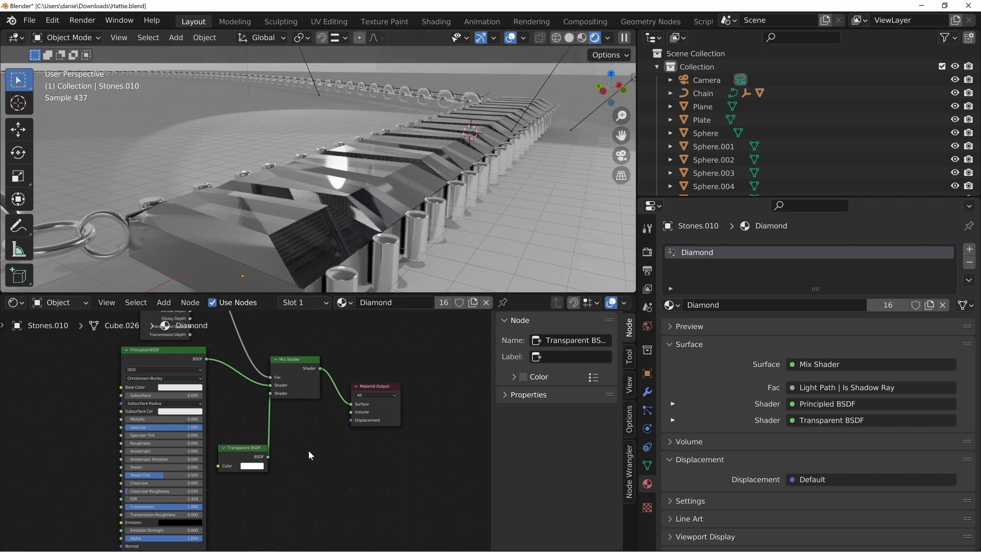
drag(369, 386, 442, 389)
drag(305, 364, 363, 388)
click(281, 245)
click(648, 392)
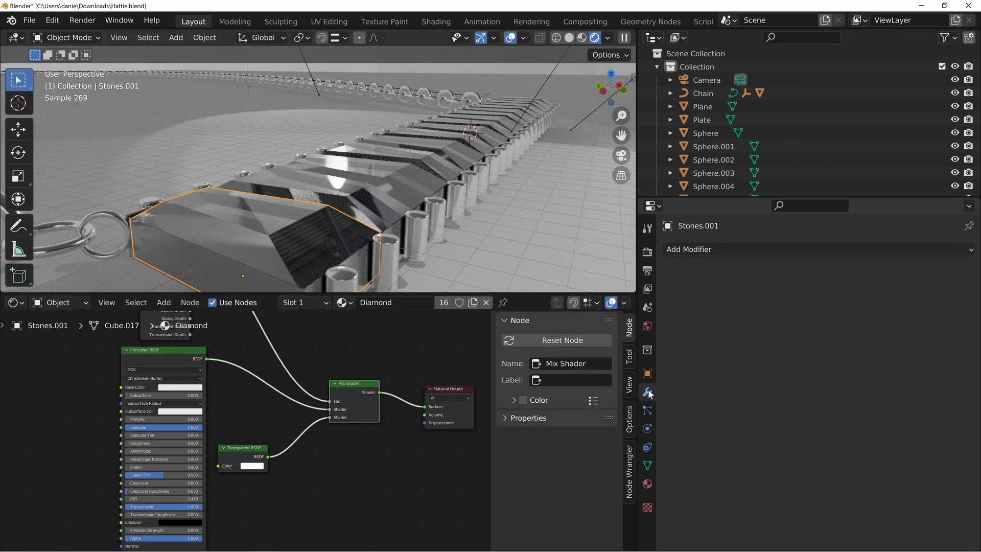
click(418, 478)
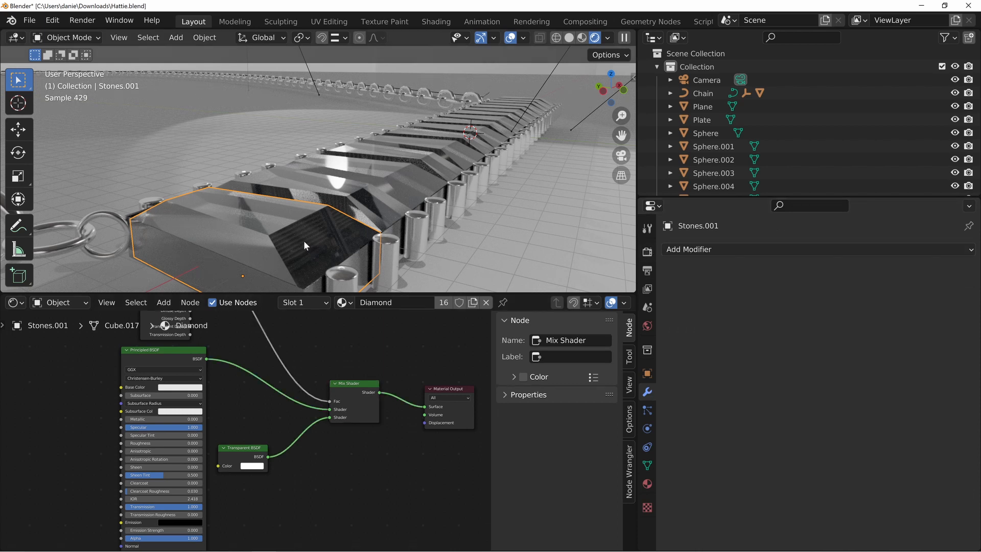
Add a Bevel node to the Diamond material and place it beside the lower part of the Principled BSDF
middle_drag(396, 512, 374, 502)
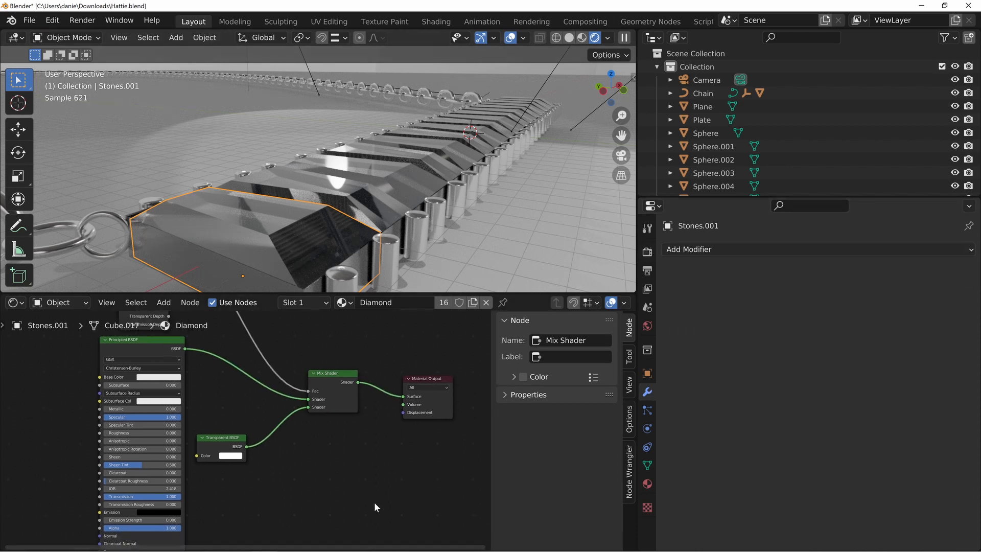
middle_drag(264, 489, 408, 422)
middle_drag(223, 444, 319, 496)
middle_drag(223, 464, 259, 413)
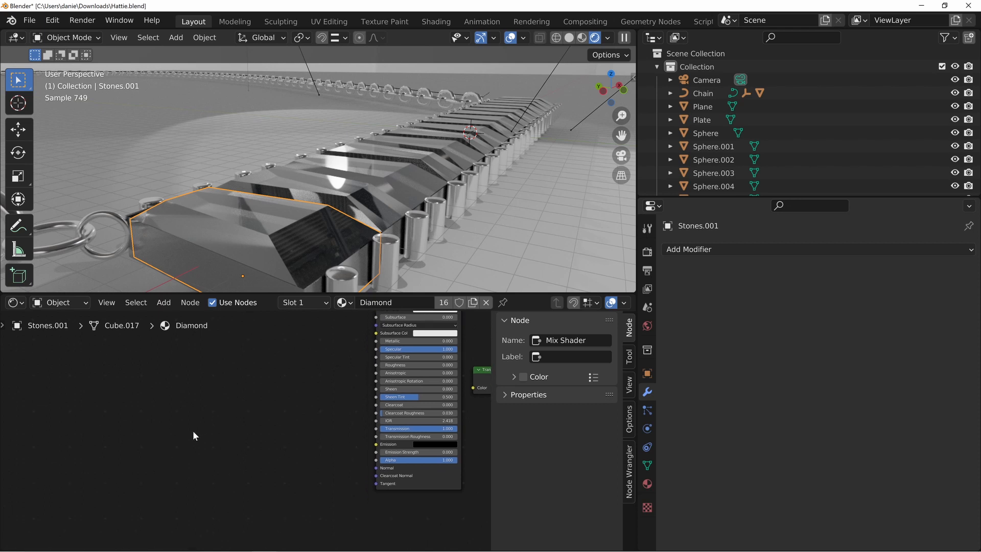
key(shift+a)
click(156, 399)
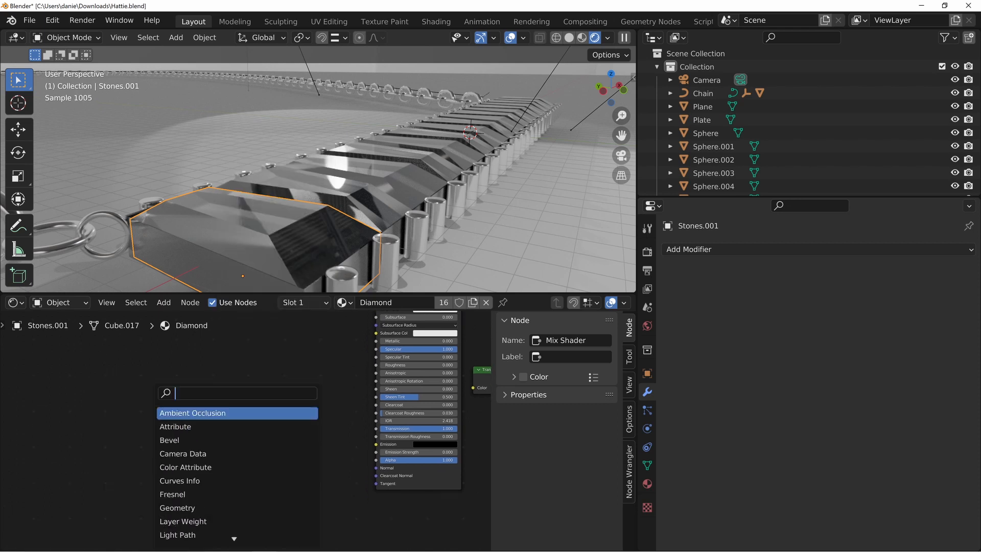
text(beve)
key(Return)
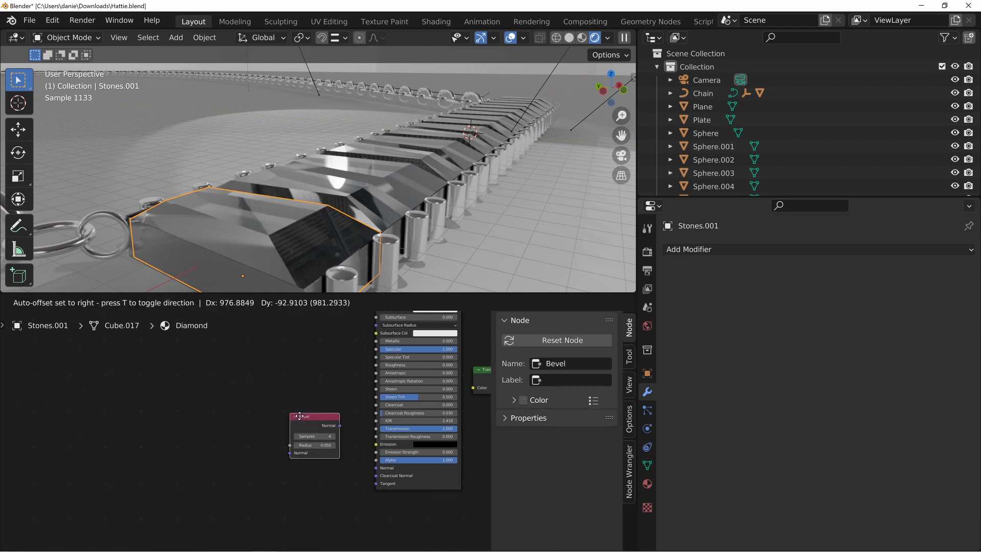
click(296, 441)
drag(334, 449, 286, 441)
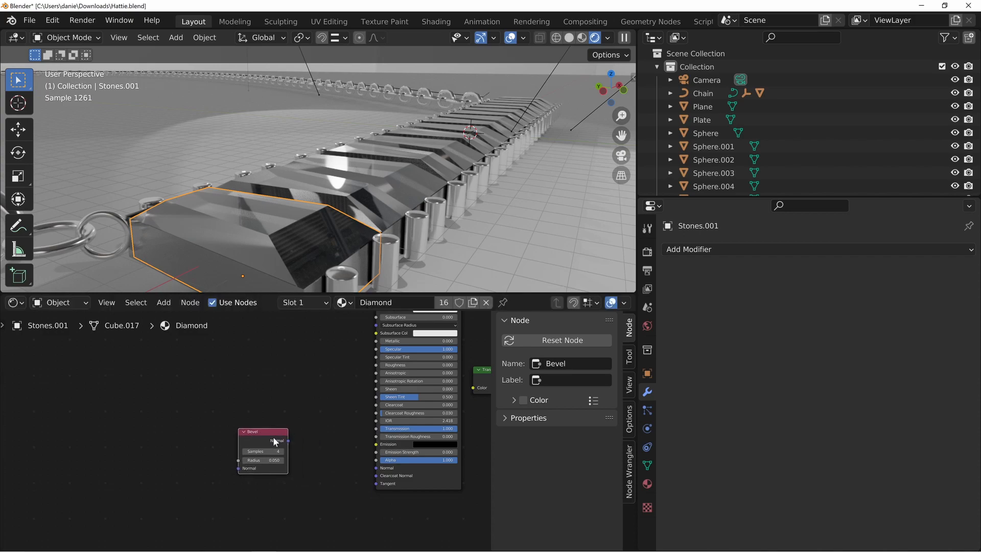
Preview the Bevel node's normal output on the stones and examine the end stone's edges up close
ctrl+shift+click(251, 435)
middle_drag(288, 205, 289, 225)
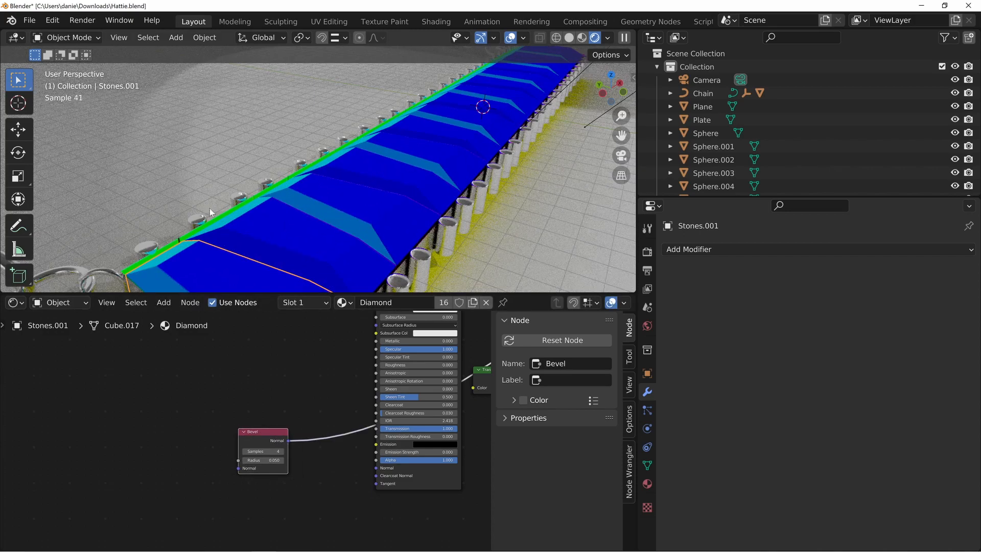
middle_drag(327, 195, 312, 233)
scroll(324, 185, up, 5)
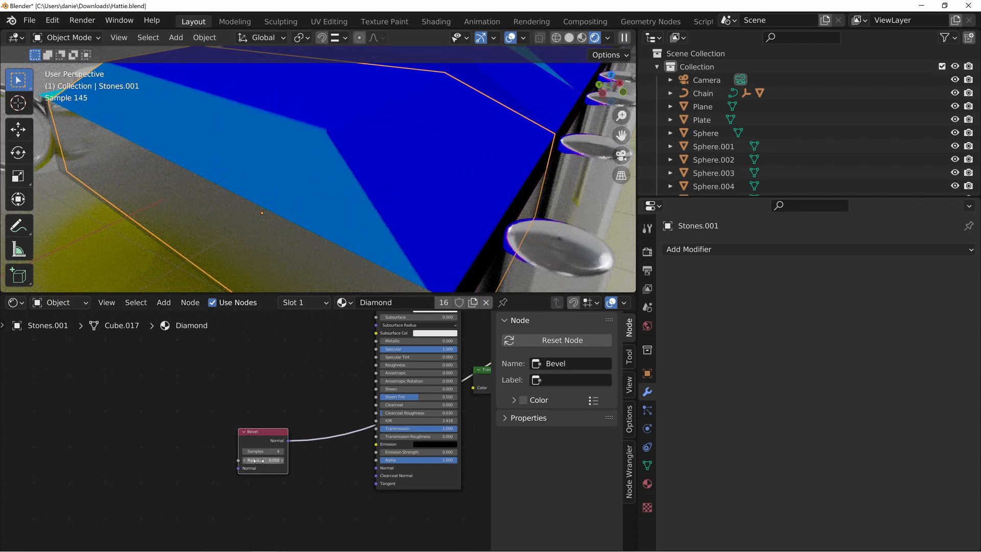
Set the Bevel radius to 0.200, link its output to the Principled BSDF's Normal input, and preview the Principled BSDF
drag(254, 461, 375, 467)
middle_drag(408, 346, 332, 433)
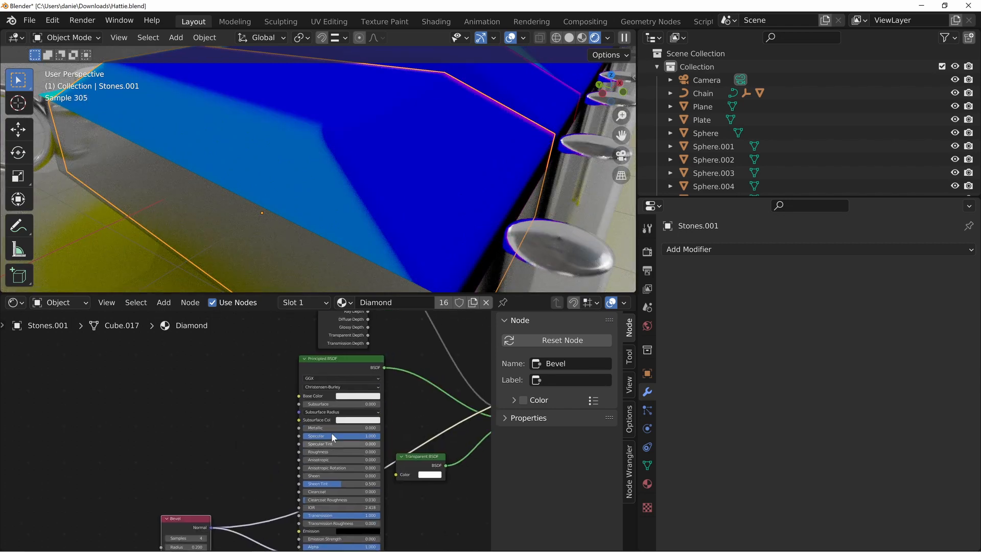
ctrl+shift+click(313, 368)
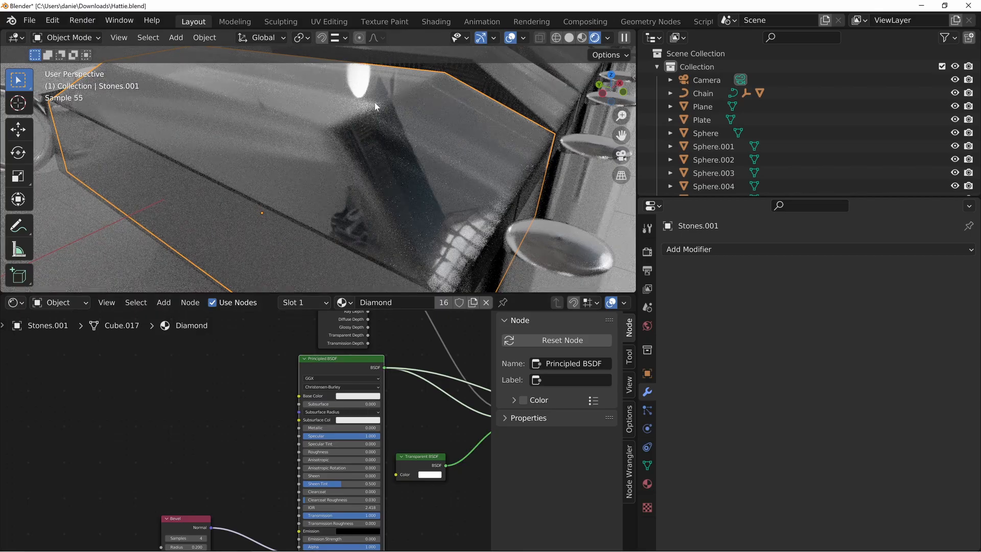
Set the Bevel radius to 0.040, check the stones' edges, and move the Bevel node nearer to the Principled BSDF
middle_drag(259, 476, 261, 431)
drag(193, 502, 182, 502)
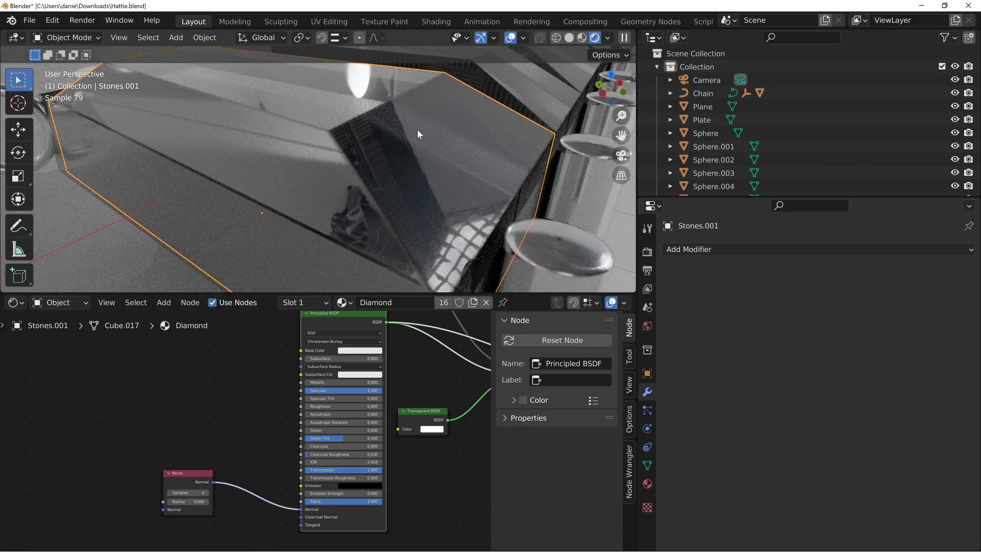
scroll(417, 137, down, 4)
scroll(398, 199, down, 4)
middle_drag(391, 198, 376, 219)
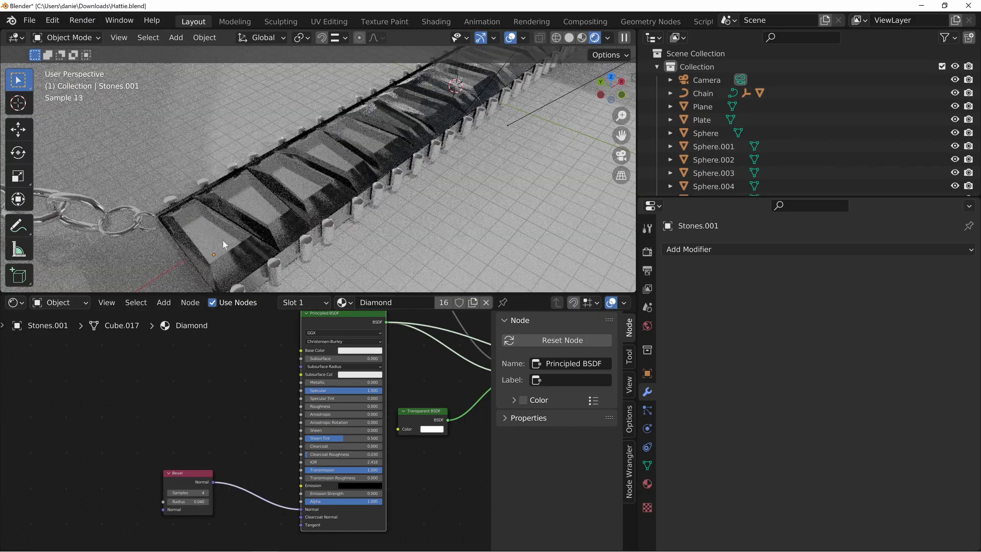
middle_drag(241, 246, 312, 225)
scroll(247, 231, up, 3)
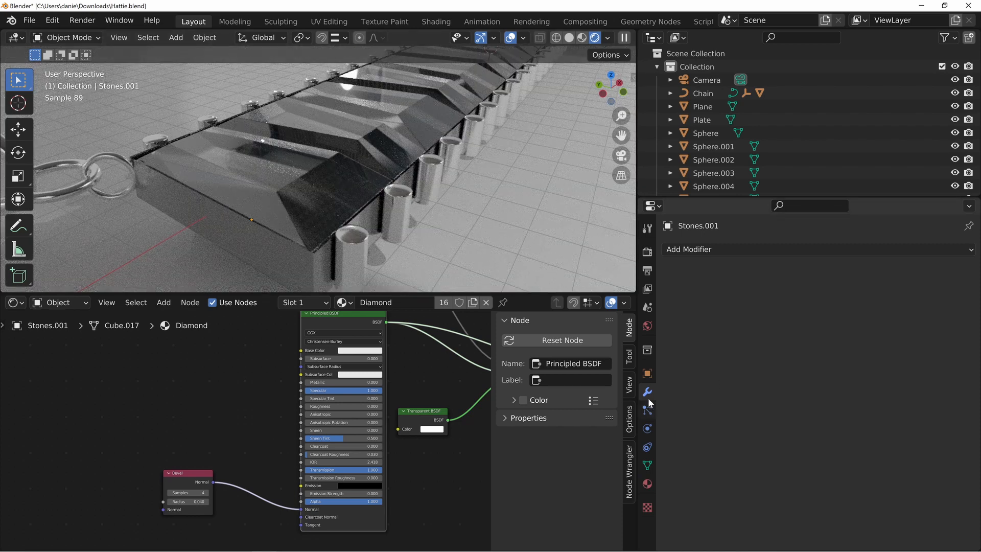
drag(184, 485, 208, 435)
Examine the bevelled stone edges and reflections along the whole plate from several angles
middle_drag(332, 176, 315, 210)
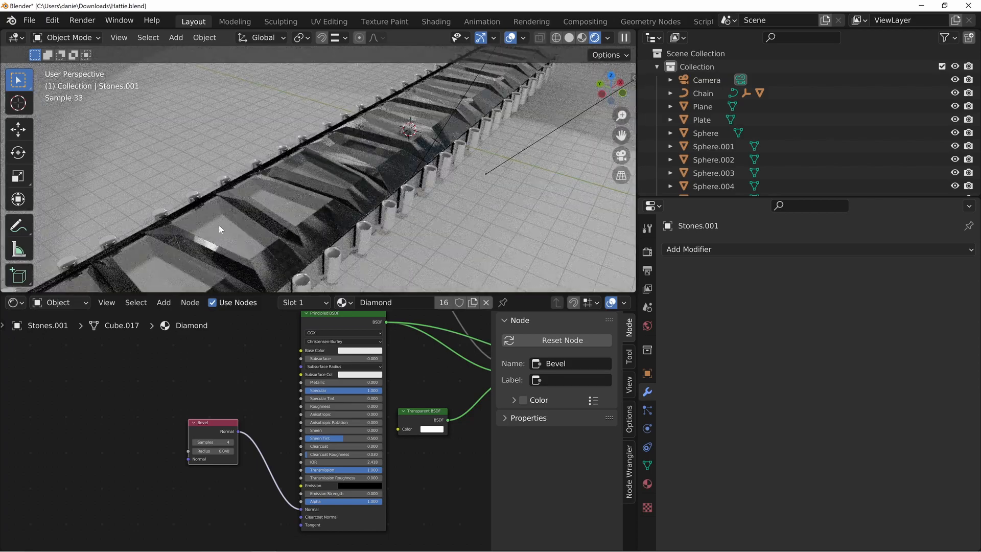
shift+middle_drag(218, 225, 296, 155)
shift+middle_drag(268, 258, 311, 211)
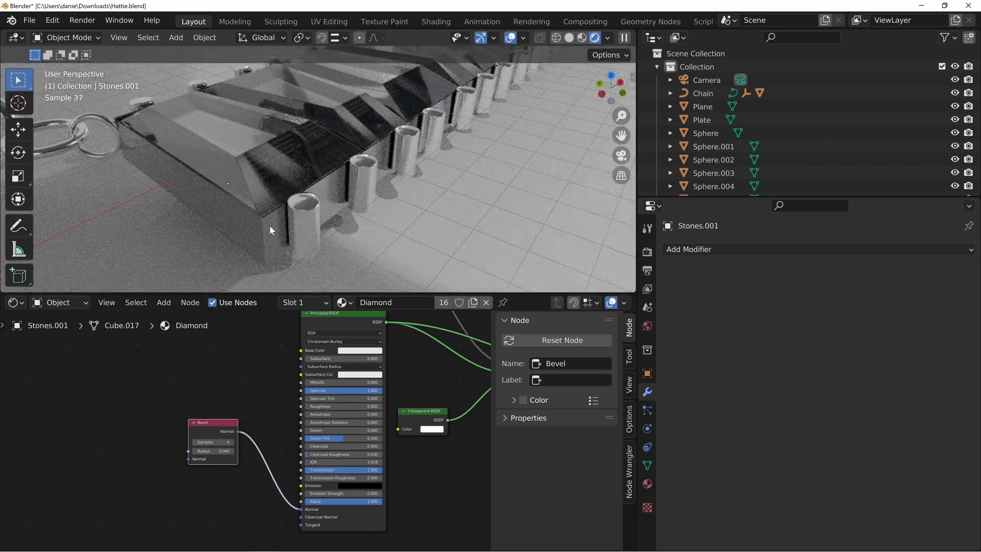
click(257, 231)
shift+middle_drag(245, 128, 281, 238)
click(271, 150)
shift+middle_drag(483, 122, 419, 180)
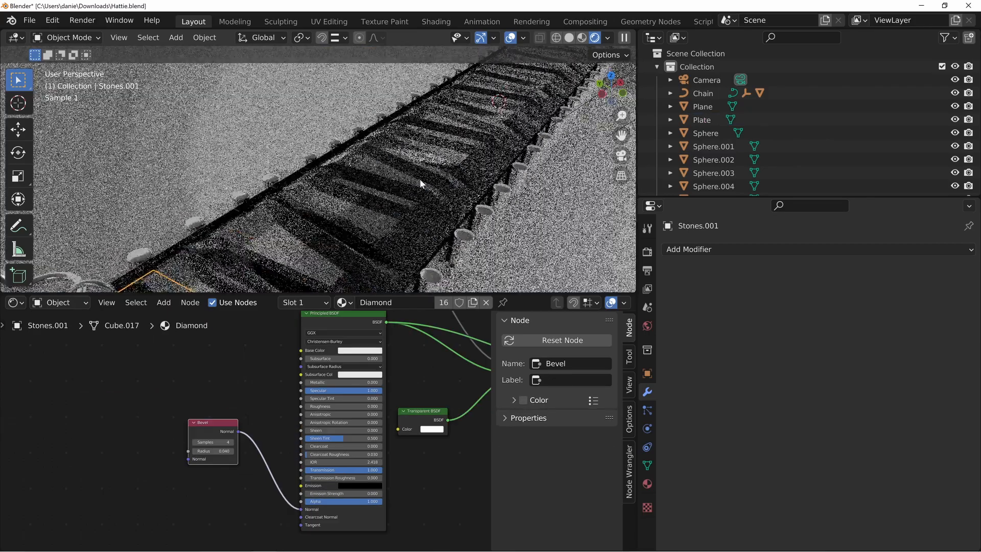
shift+middle_drag(318, 230, 377, 143)
shift+middle_drag(271, 265, 336, 178)
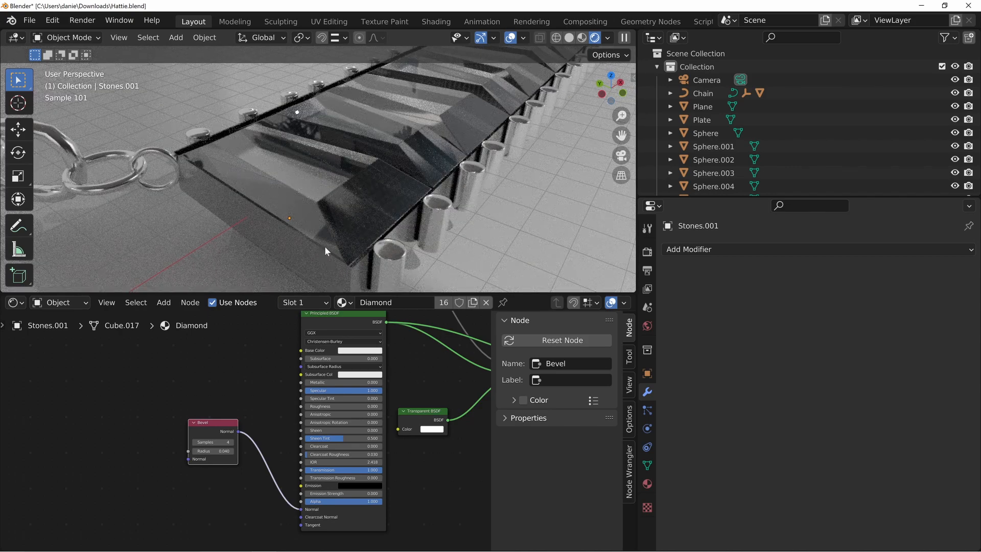
middle_drag(360, 178, 320, 191)
scroll(446, 109, down, 3)
middle_drag(474, 176, 338, 193)
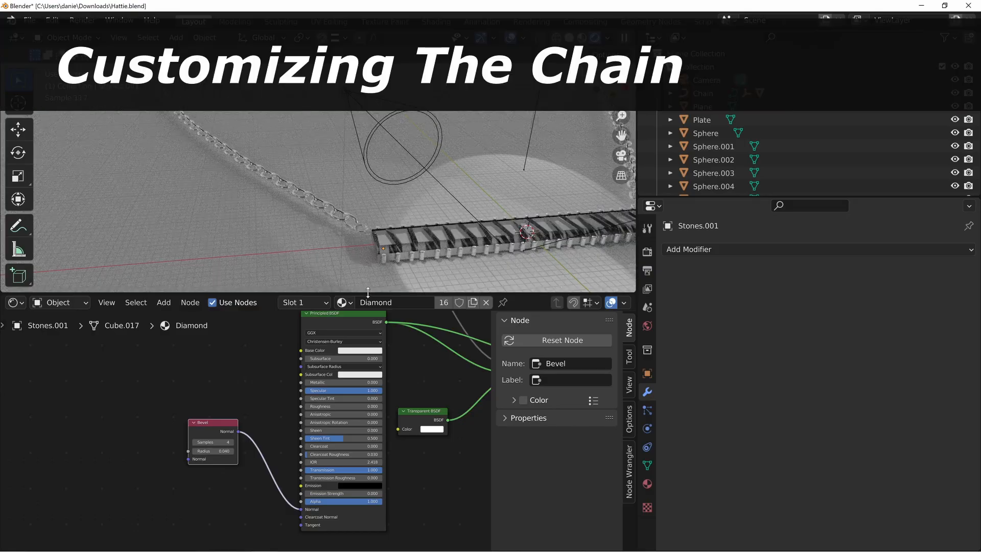
Extend the 3D viewport over the node editor area and switch it to Solid shading
drag(368, 292, 579, 313)
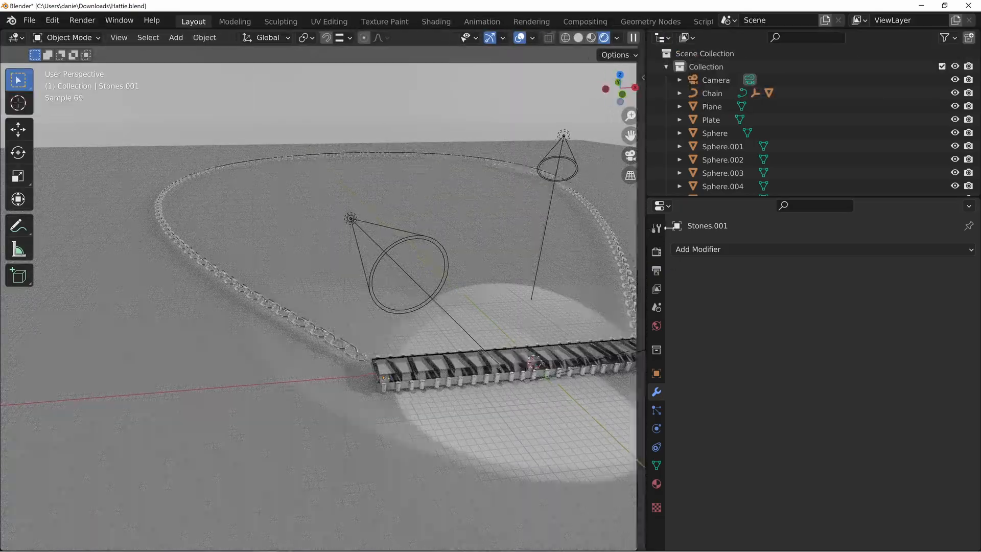
key(z)
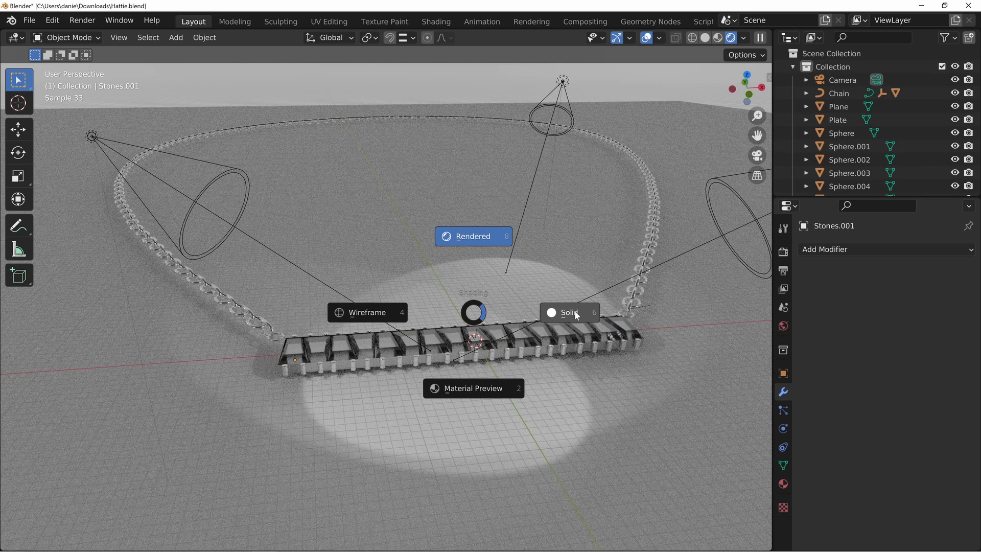
click(451, 235)
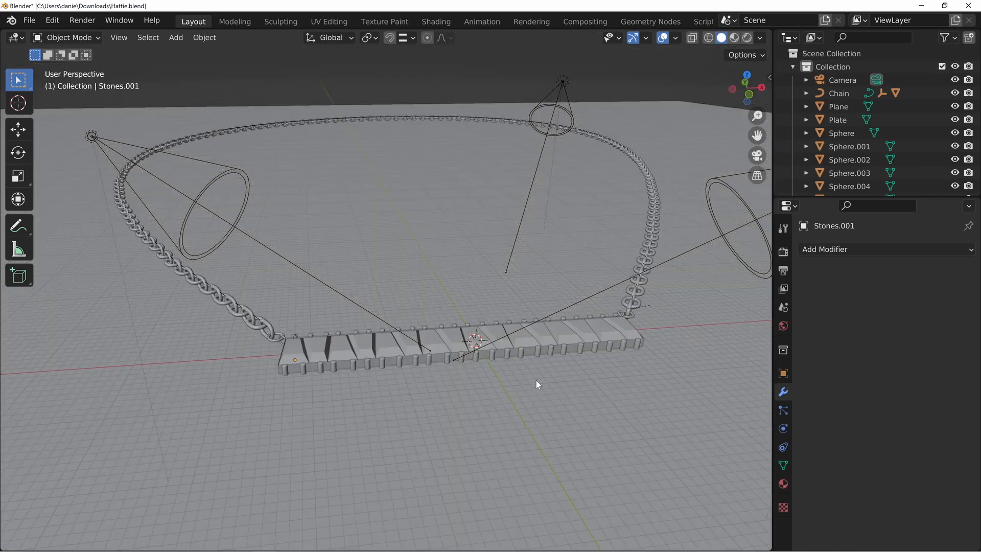
Select the floor plane and check its height beneath the necklace in front view
click(450, 394)
key(KP_1)
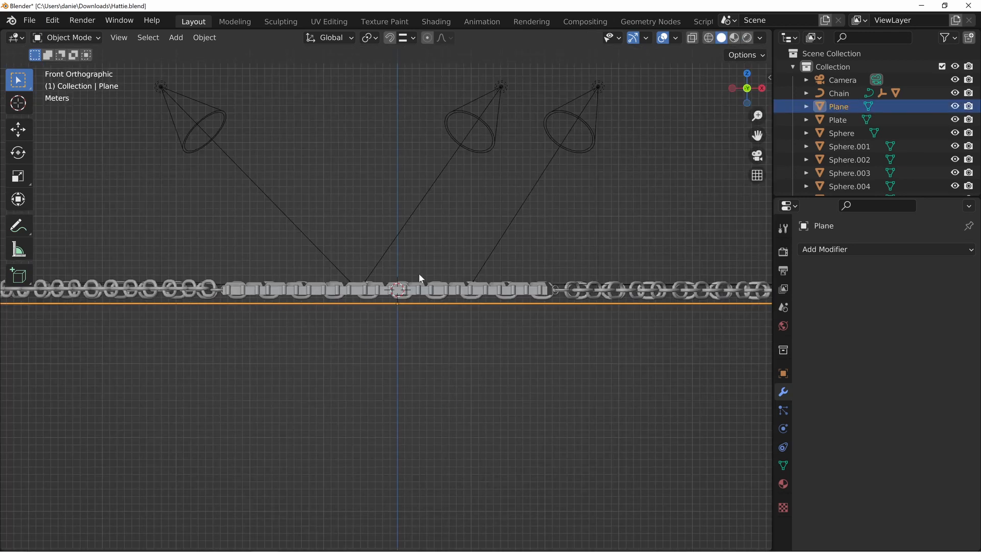
middle_drag(418, 273, 506, 286)
Select the necklace chain and collapse the settings of its Array modifier
click(521, 285)
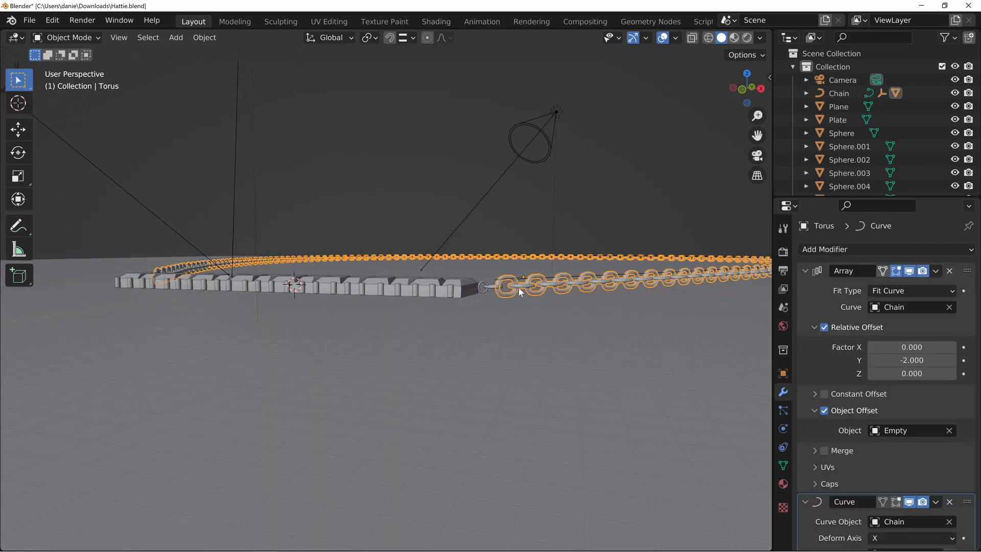
middle_drag(299, 265, 368, 284)
shift+middle_drag(232, 321, 428, 244)
click(806, 271)
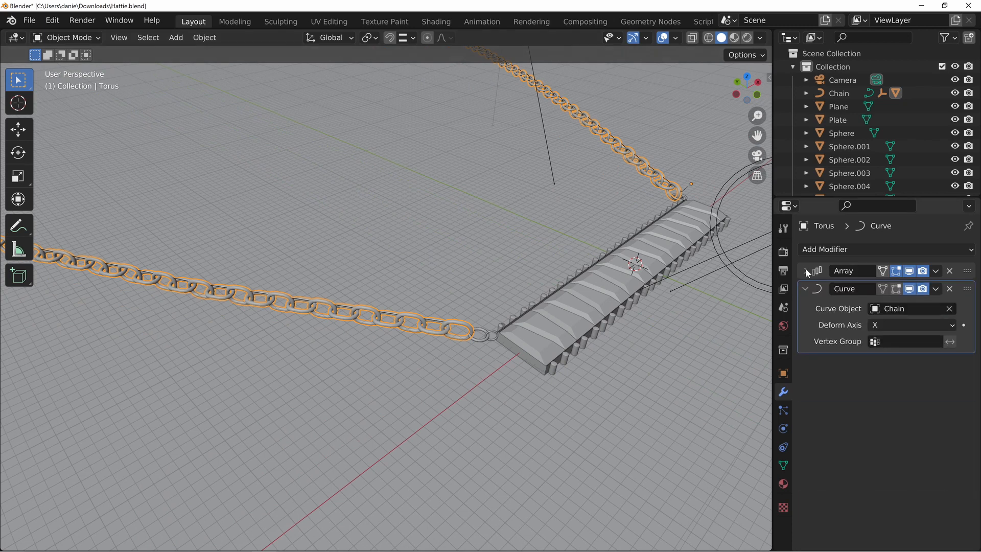
click(806, 271)
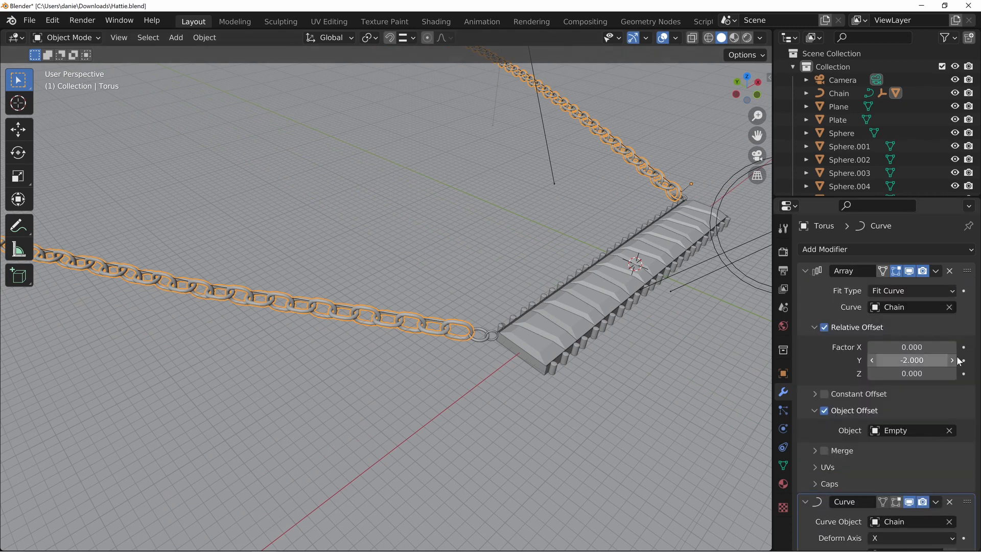
click(806, 271)
Enter Edit Mode on the chain, frame its source link, and examine how the other links follow it
middle_drag(425, 344, 376, 219)
key(Tab)
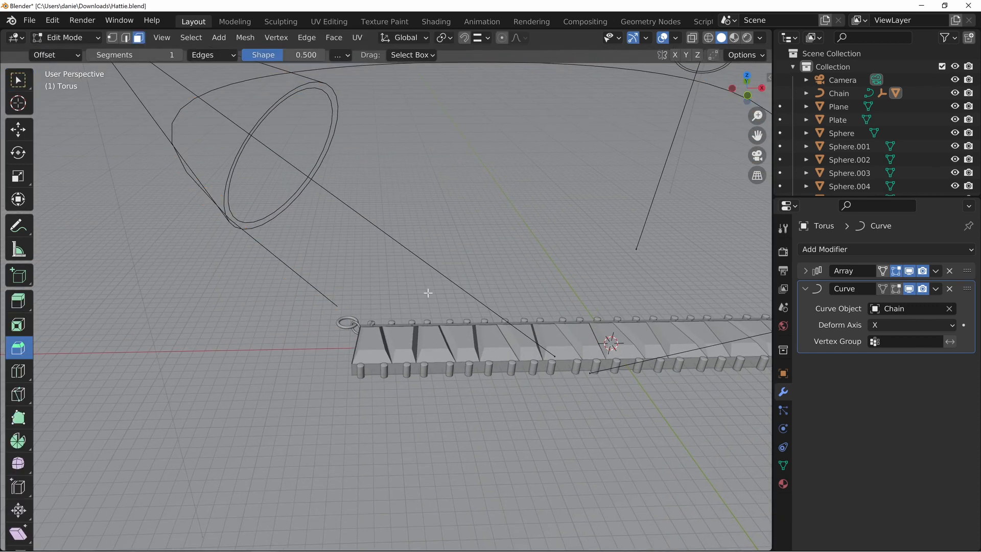
scroll(428, 293, down, 8)
key(KP_Decimal)
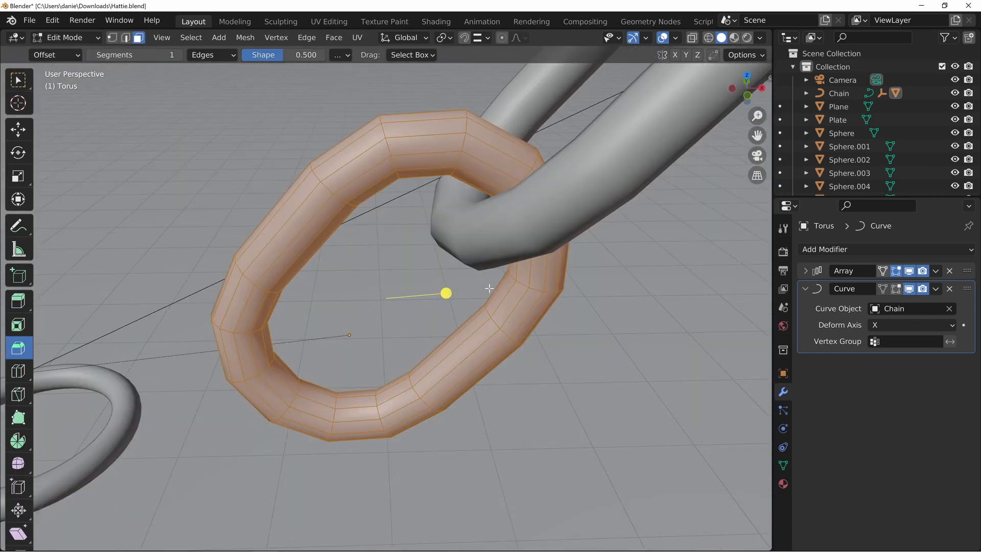
scroll(523, 182, down, 5)
middle_drag(523, 182, 440, 168)
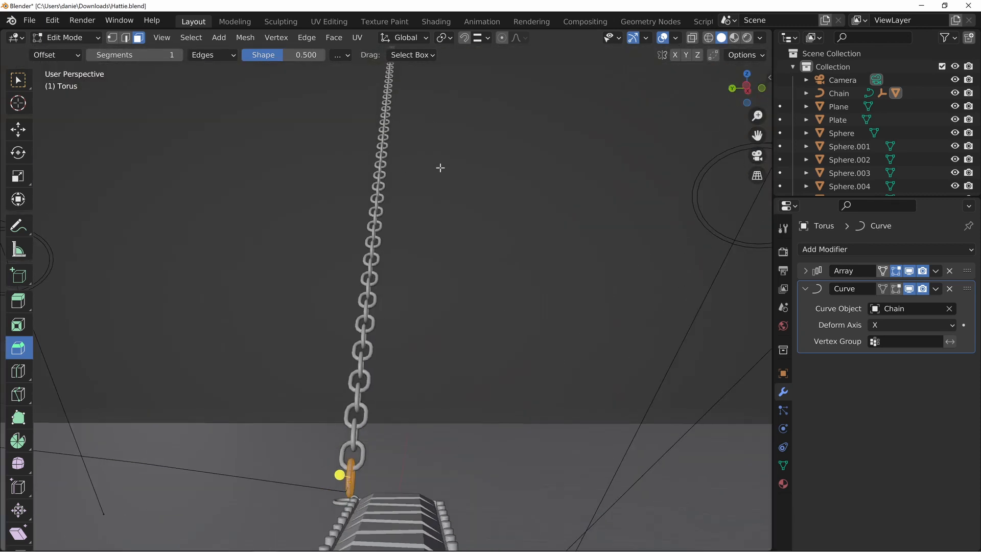
Toggle the Curve and Array modifiers' Edit Mode display off and on, leave both enabled, and return to Object Mode
click(898, 289)
middle_drag(448, 288, 317, 319)
click(898, 289)
click(896, 271)
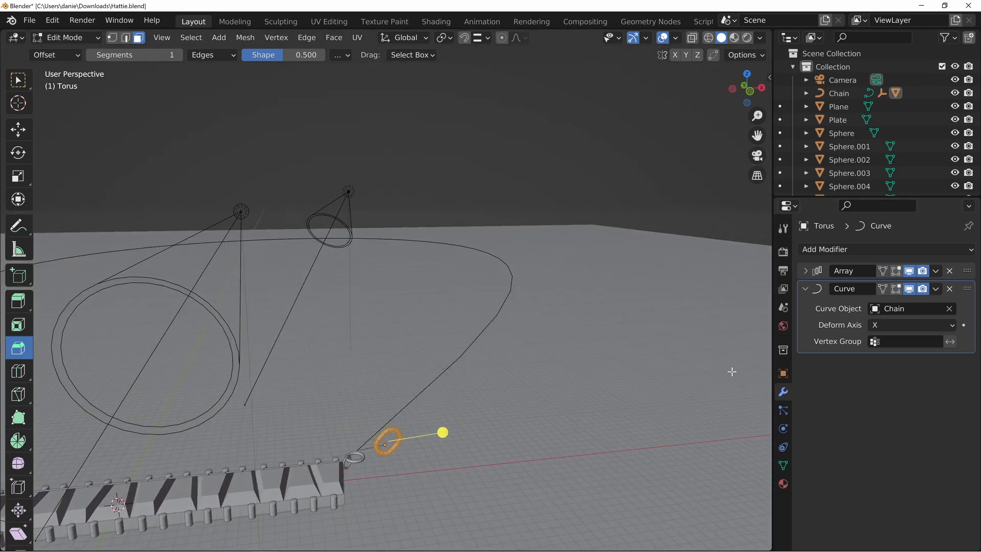
shift+middle_drag(459, 429, 461, 367)
click(896, 288)
click(896, 271)
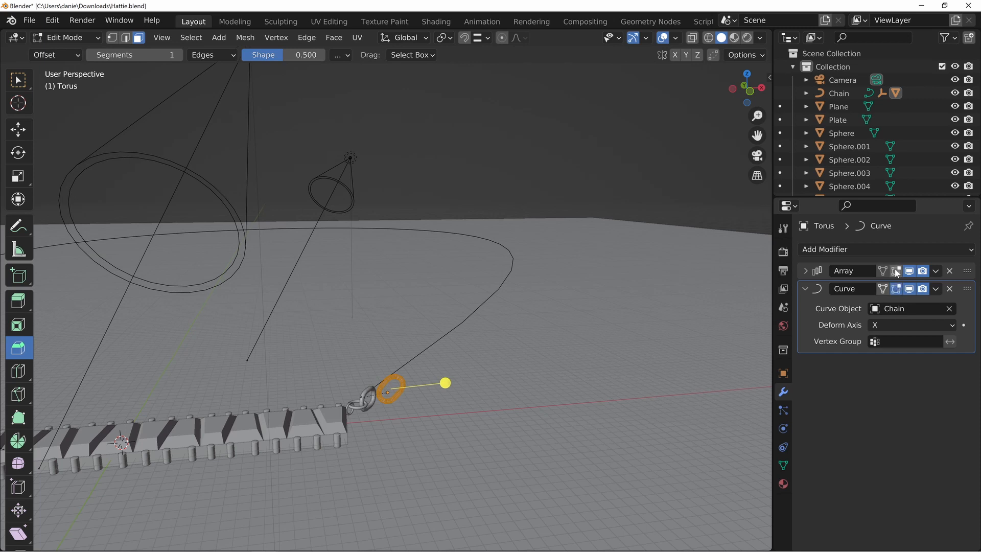
key(Tab)
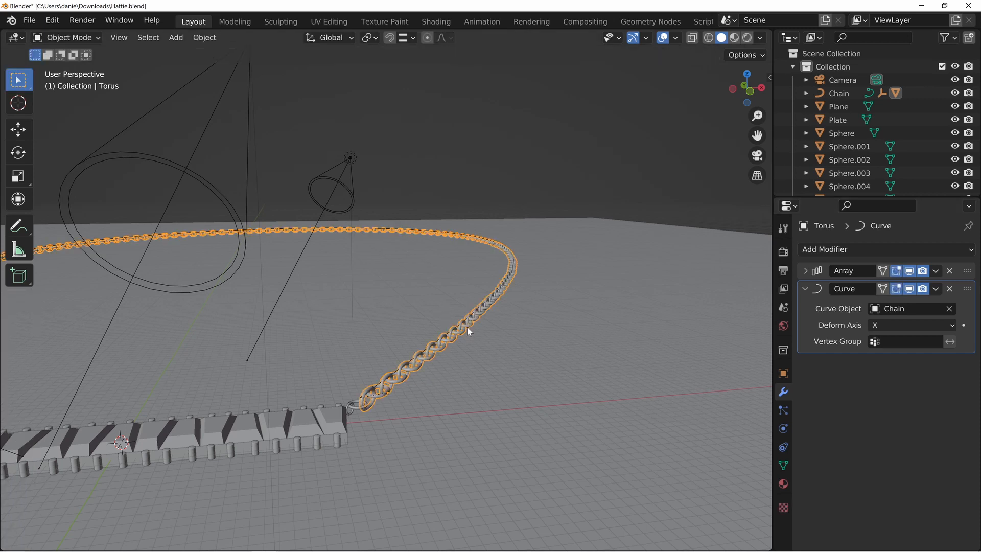
Deselect the chain and inspect how its links join the end of the plate
click(436, 279)
middle_drag(436, 271, 426, 344)
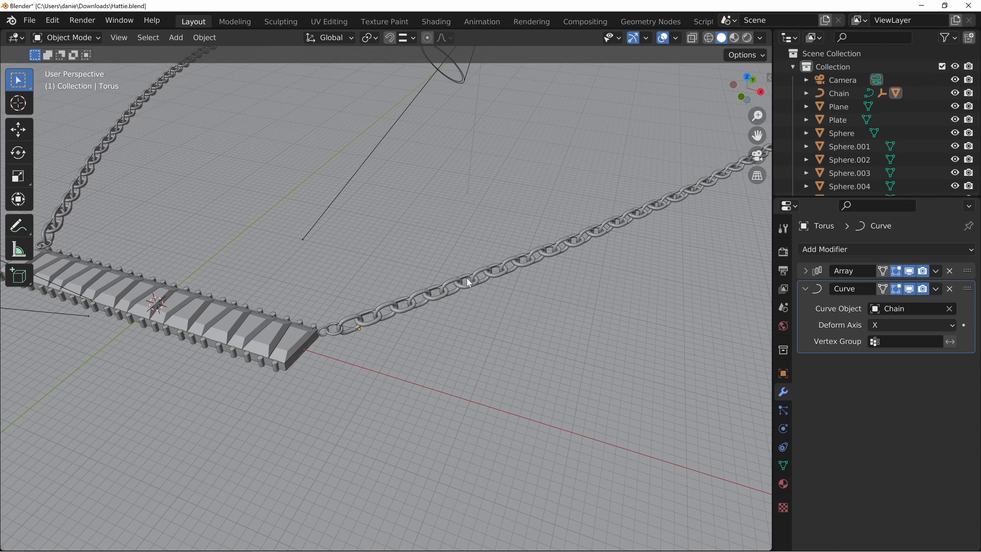
middle_drag(467, 278, 430, 268)
middle_drag(514, 332, 375, 230)
Raise the floor plane about 1 m along the Z axis in front view so it meets the underside of the necklace
click(302, 309)
middle_drag(209, 301, 290, 298)
key(KP_1)
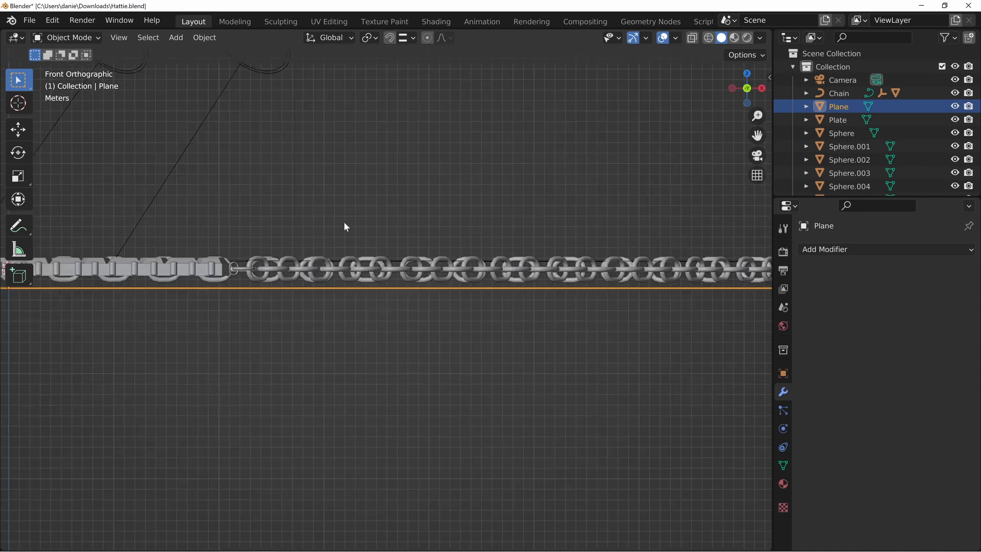
key(g)
key(z)
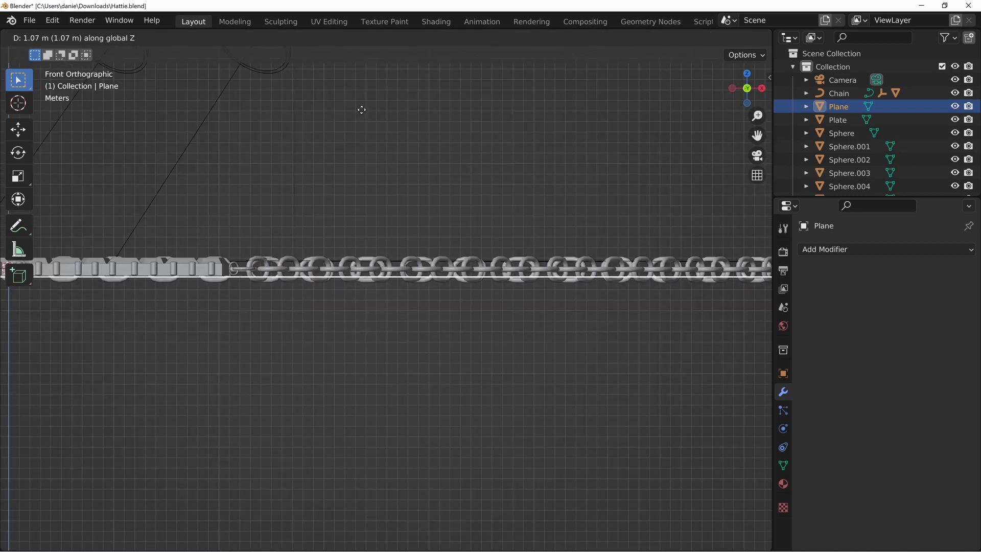
click(352, 116)
Select the curve that guides the necklace chain and enter Edit Mode on it
middle_drag(351, 116, 561, 217)
scroll(492, 295, down, 5)
shift+middle_drag(229, 357, 345, 336)
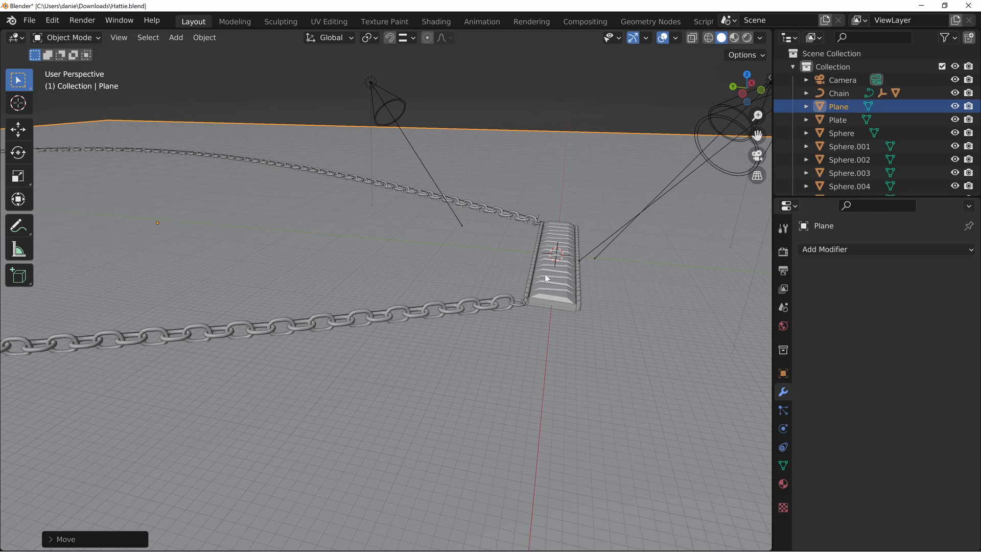
scroll(531, 261, up, 5)
scroll(536, 257, down, 1)
click(447, 245)
scroll(473, 255, down, 6)
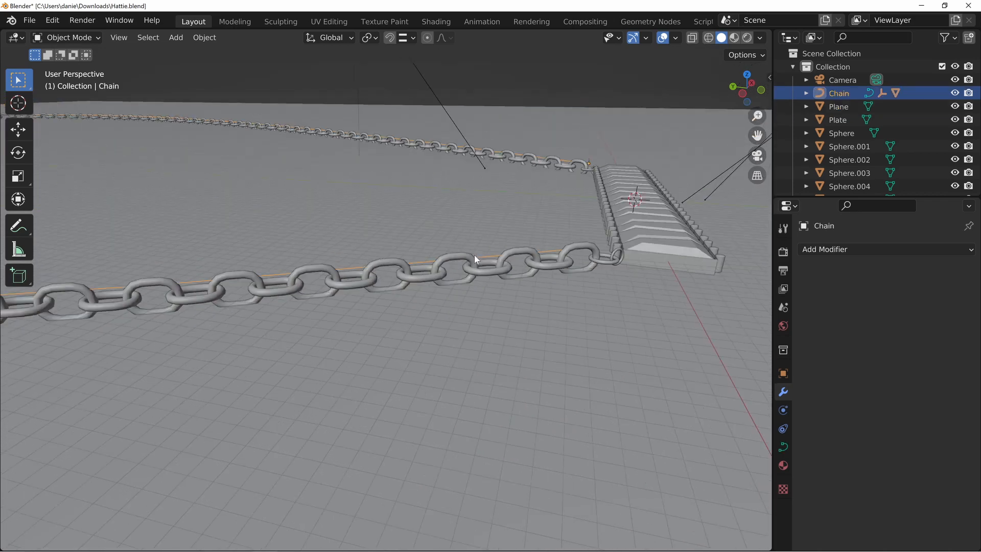
mouse_move(391, 259)
middle_down()
mouse_move(200, 308)
mouse_move(477, 305)
mouse_move(418, 260)
mouse_move(377, 250)
middle_up()
scroll(379, 291, up, 4)
middle_drag(378, 291, 441, 261)
key(Tab)
scroll(441, 262, down, 6)
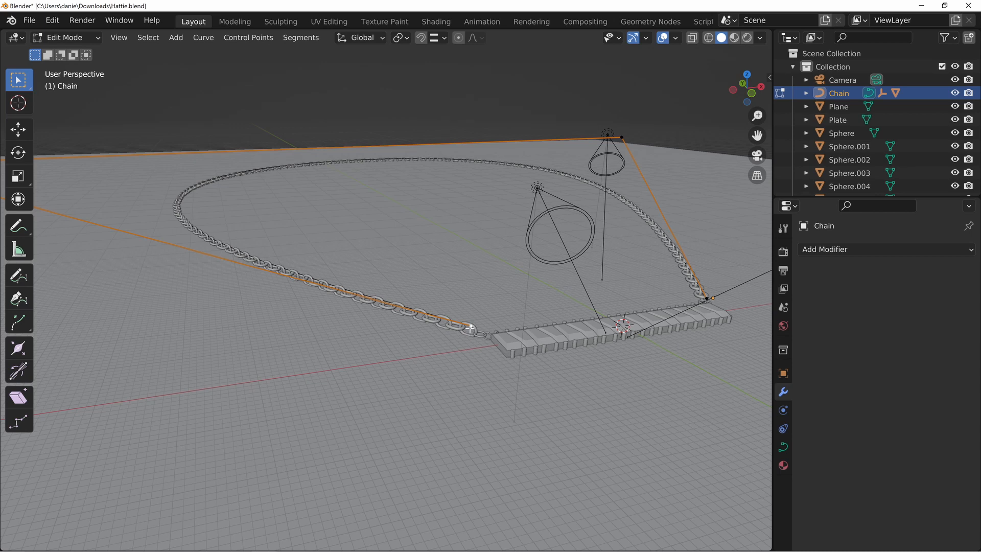
Move the curve's outer corner control point slightly inward from the edge of the floor
scroll(324, 265, down, 4)
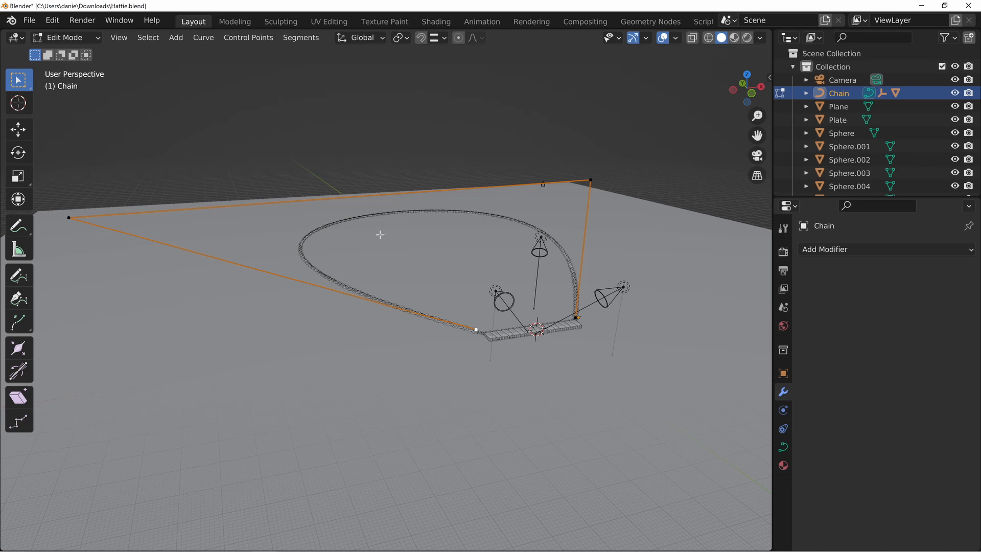
click(65, 218)
middle_drag(186, 220, 211, 345)
shift+middle_drag(236, 155, 251, 209)
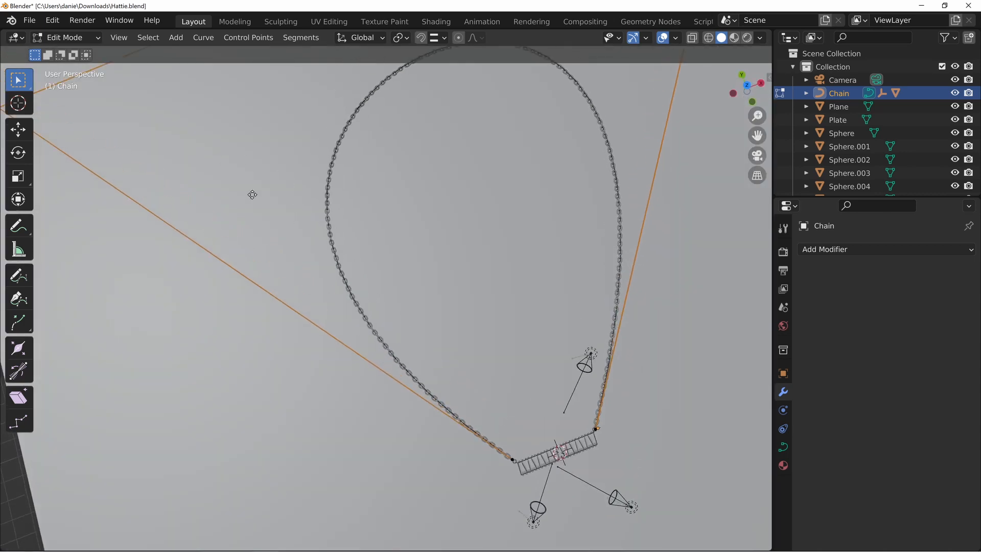
key(g)
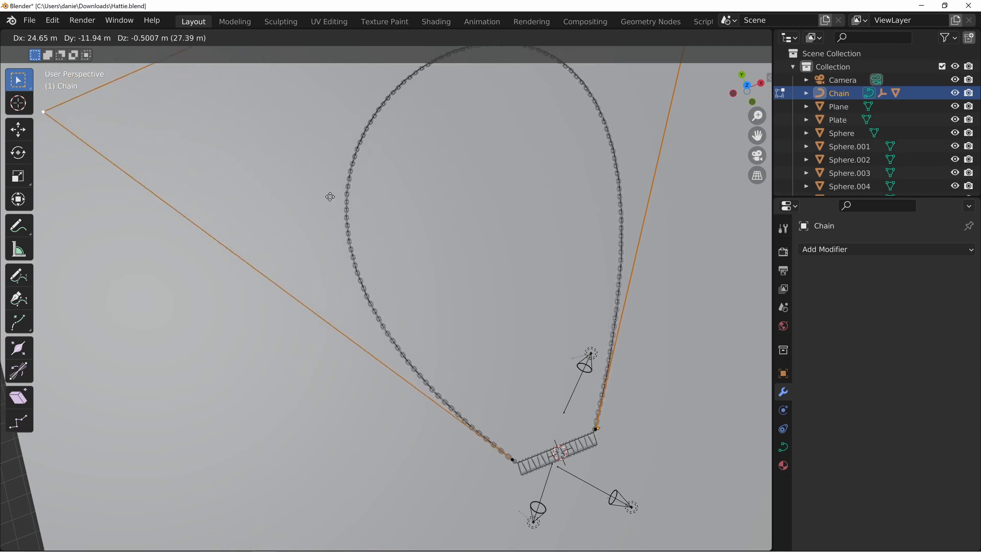
click(264, 172)
Use the Tilt tool on the curve's end control point beside the plate to rotate the nearby chain links
scroll(457, 269, down, 4)
middle_drag(458, 270, 438, 249)
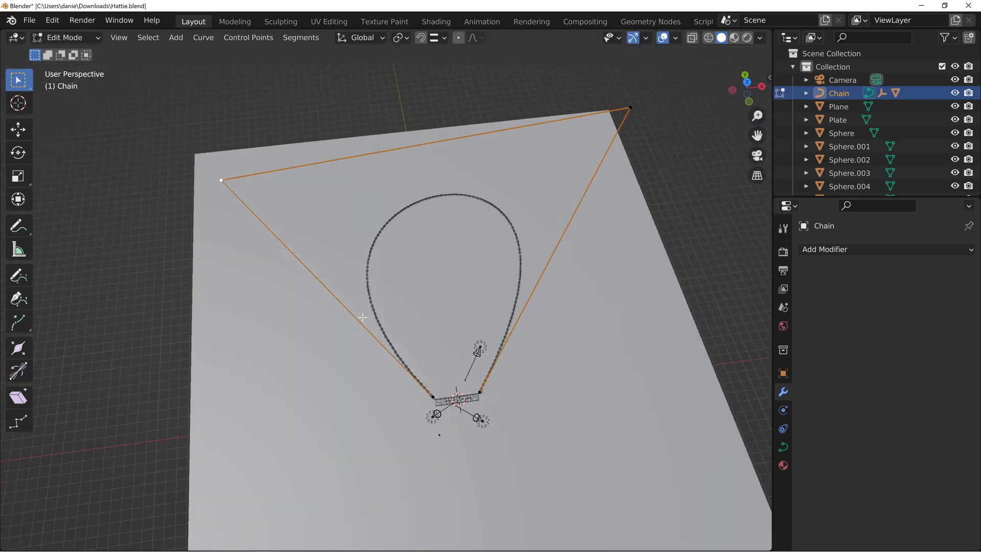
shift+middle_drag(406, 320, 399, 277)
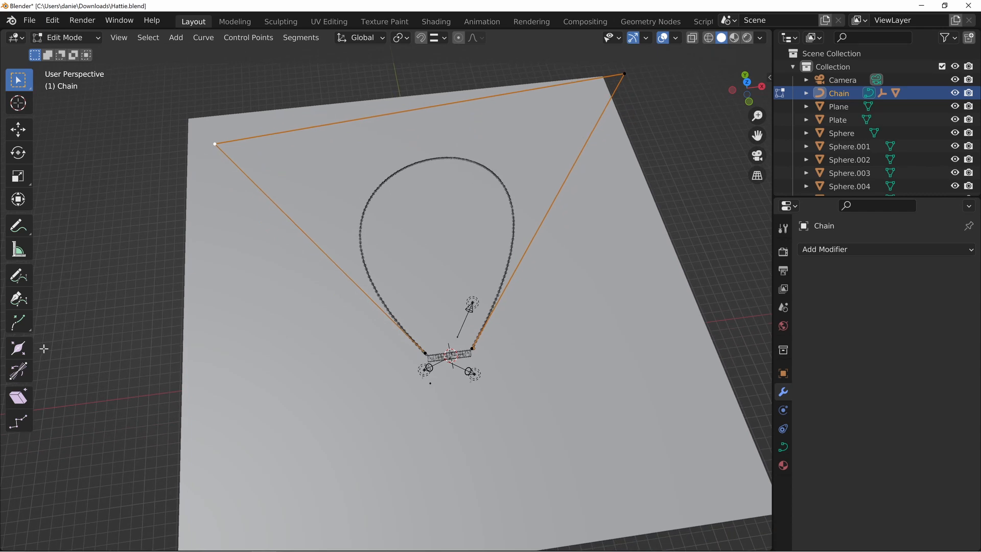
click(22, 376)
shift+middle_drag(368, 358, 404, 295)
key(KP_Decimal)
scroll(403, 295, down, 10)
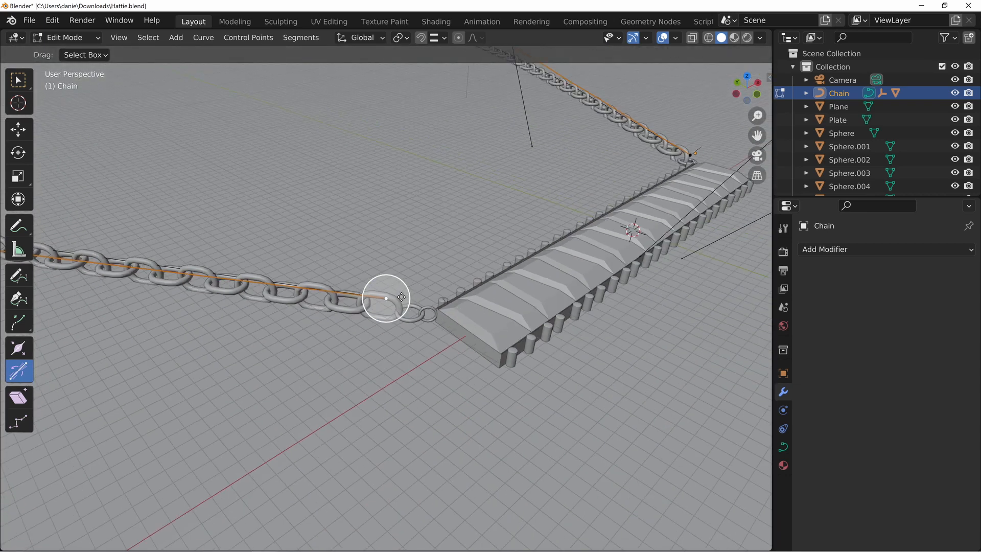
scroll(393, 286, up, 2)
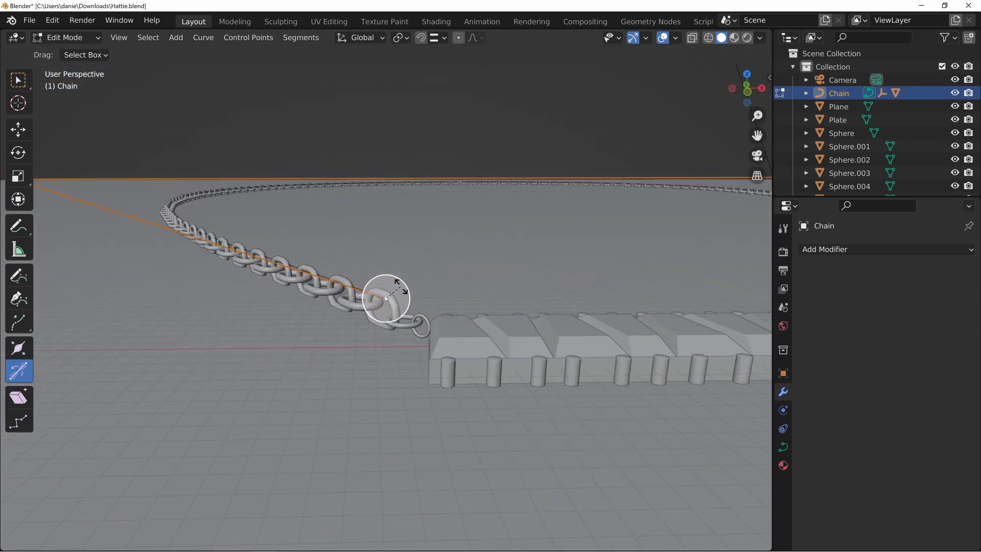
drag(400, 287, 415, 210)
middle_drag(380, 301, 344, 305)
middle_drag(513, 306, 403, 291)
middle_drag(311, 261, 210, 308)
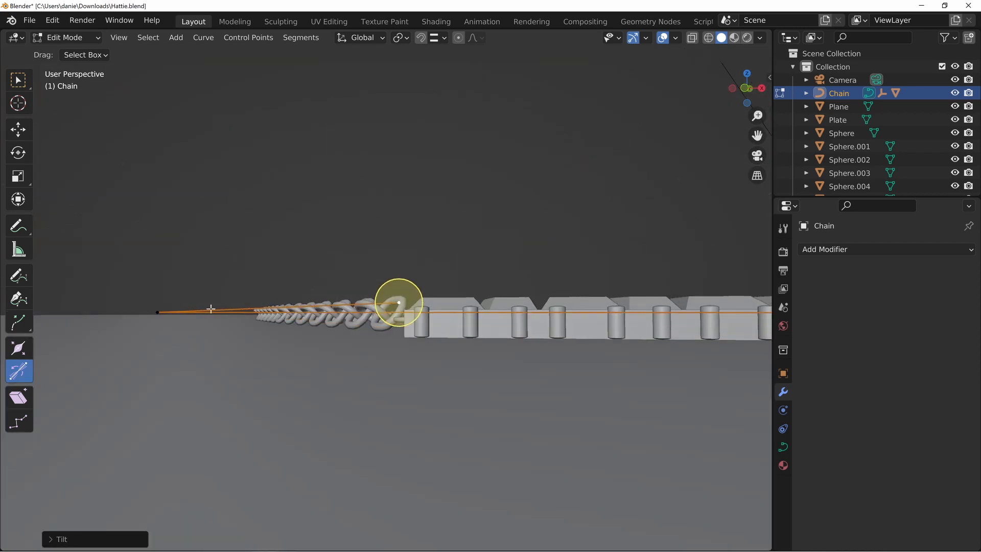
Tilt the curve's far corner control point and the end control point at the opposite end of the plate
click(157, 312)
middle_drag(228, 207, 219, 250)
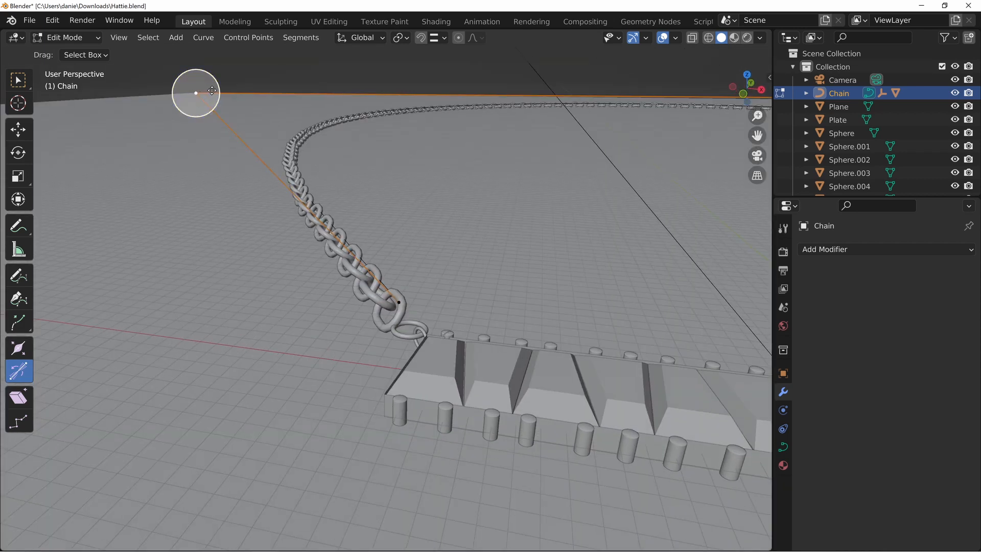
drag(212, 91, 235, 124)
drag(207, 238, 53, 190)
scroll(664, 279, down, 5)
shift+middle_drag(675, 331, 478, 325)
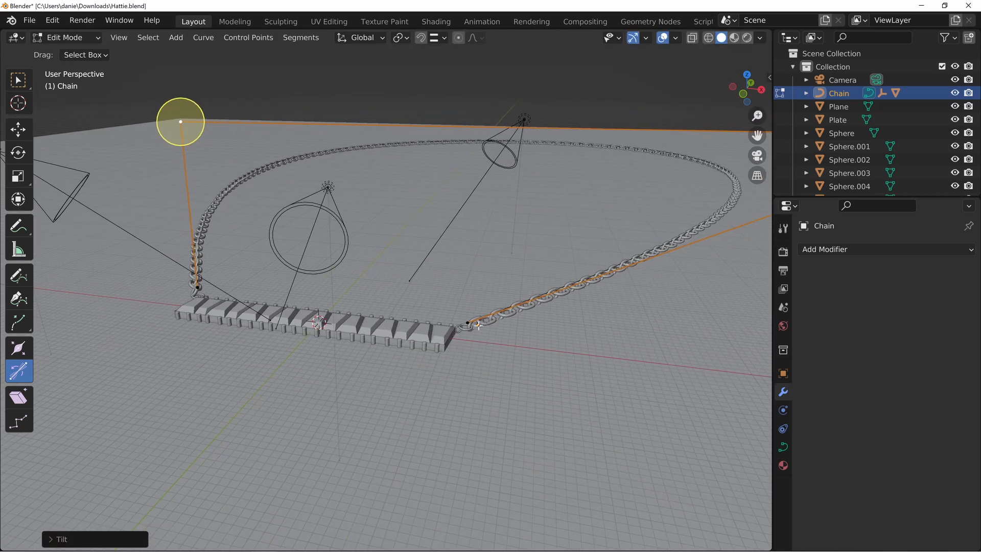
drag(470, 323, 483, 307)
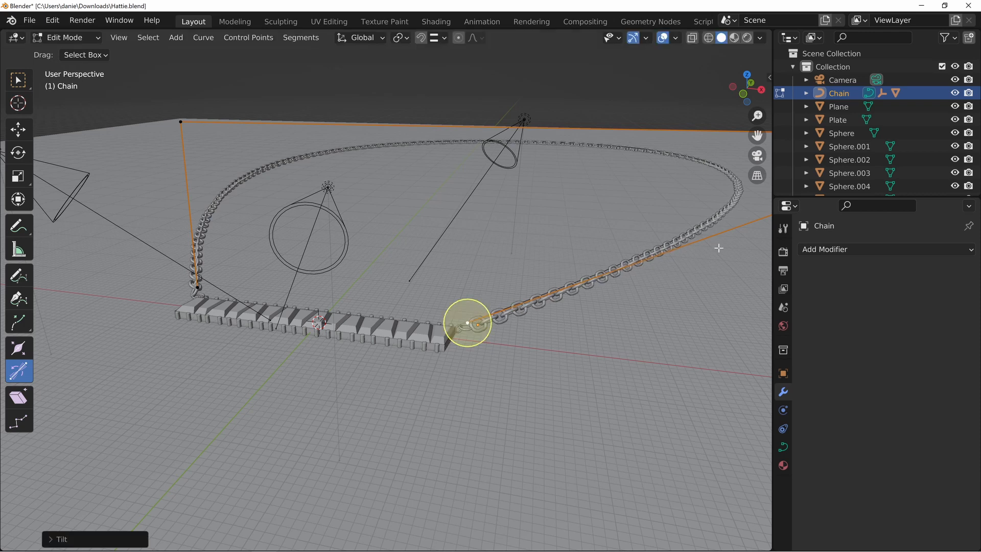
scroll(679, 155, down, 5)
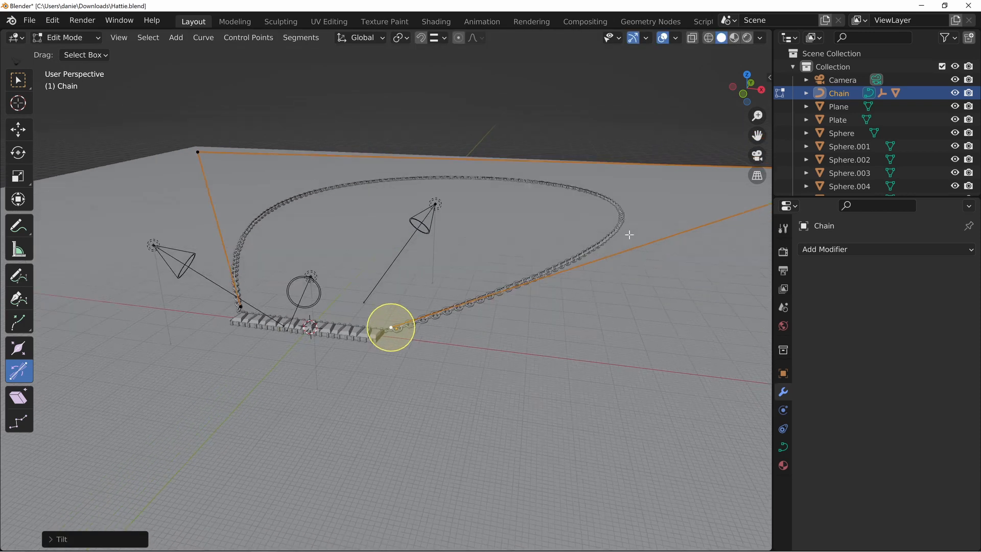
Subdivide the curve segment between the two far corner control points with 3 cuts
click(197, 151)
shift+middle_drag(309, 158, 280, 232)
scroll(283, 233, down, 4)
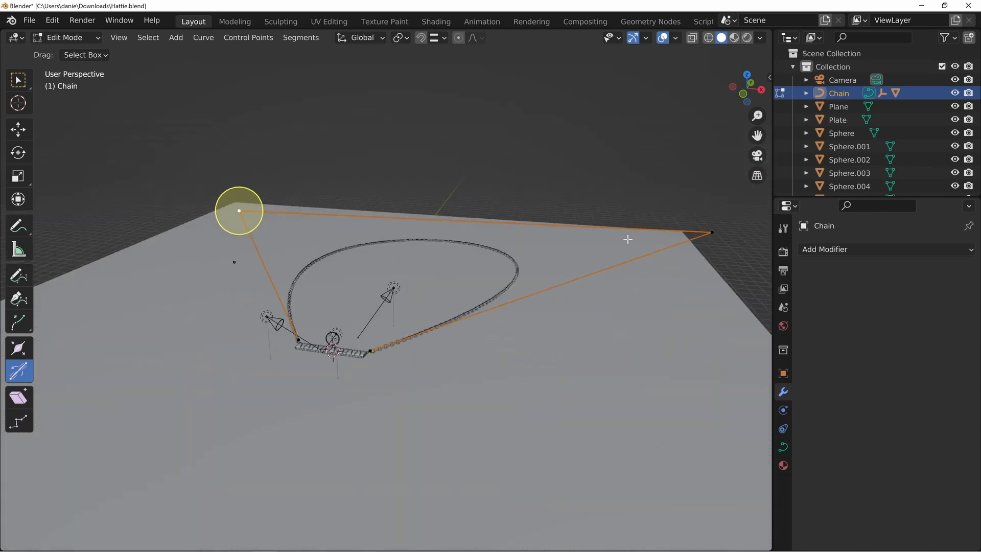
shift+click(710, 233)
right_click(636, 191)
click(636, 191)
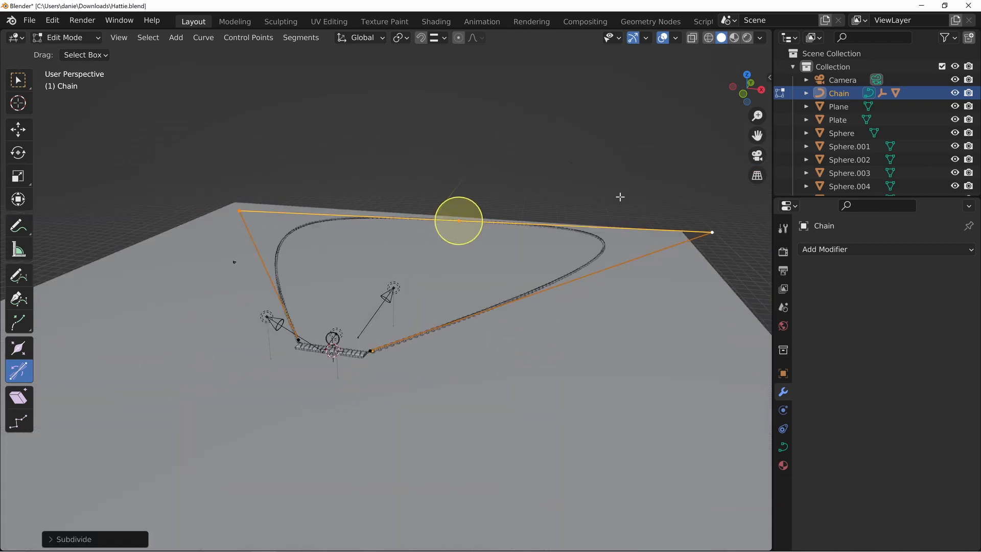
click(53, 541)
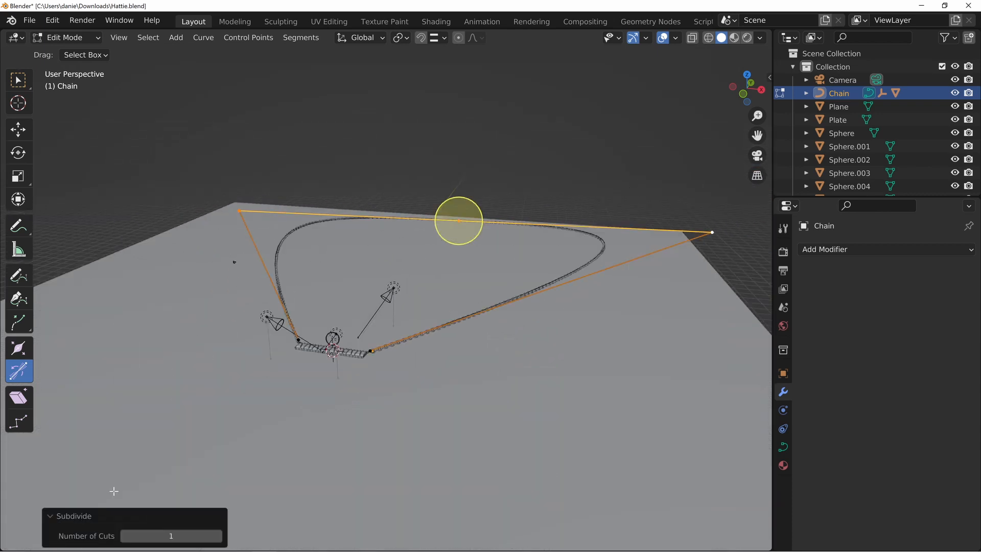
click(217, 537)
click(218, 536)
middle_drag(316, 217, 398, 262)
scroll(348, 262, down, 3)
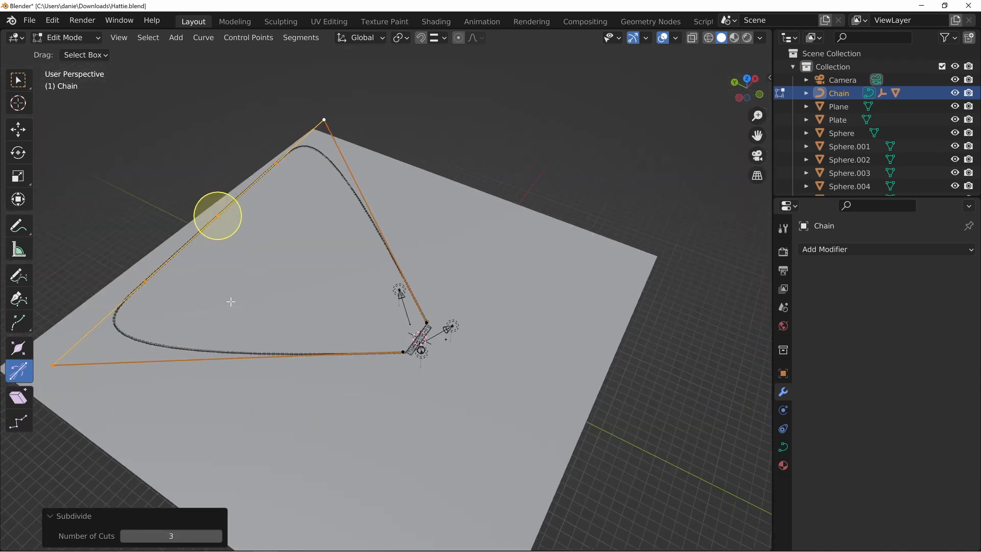
Move the three new control points inward across the floor toward the plate, keeping their height locked
click(147, 284)
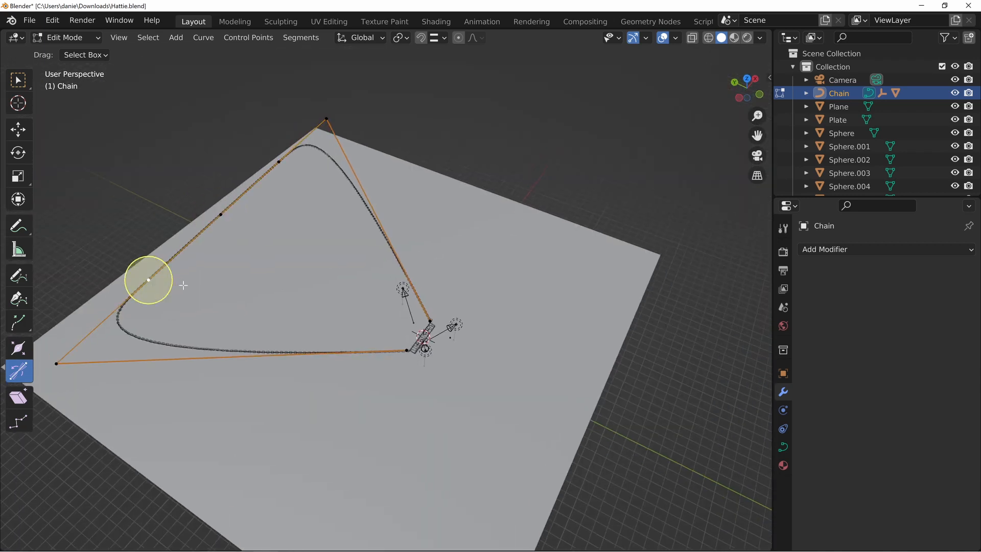
key(g)
click(372, 307)
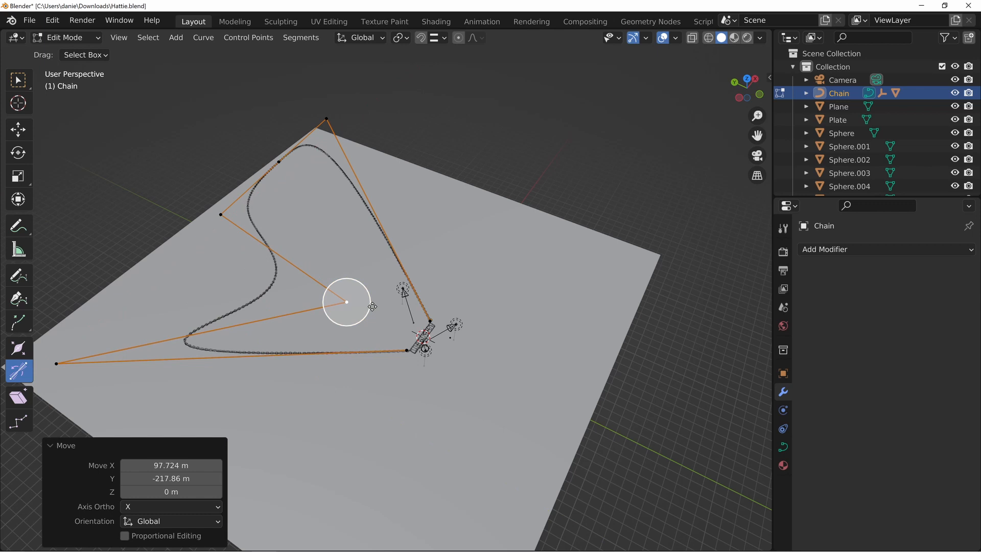
click(224, 215)
key(g)
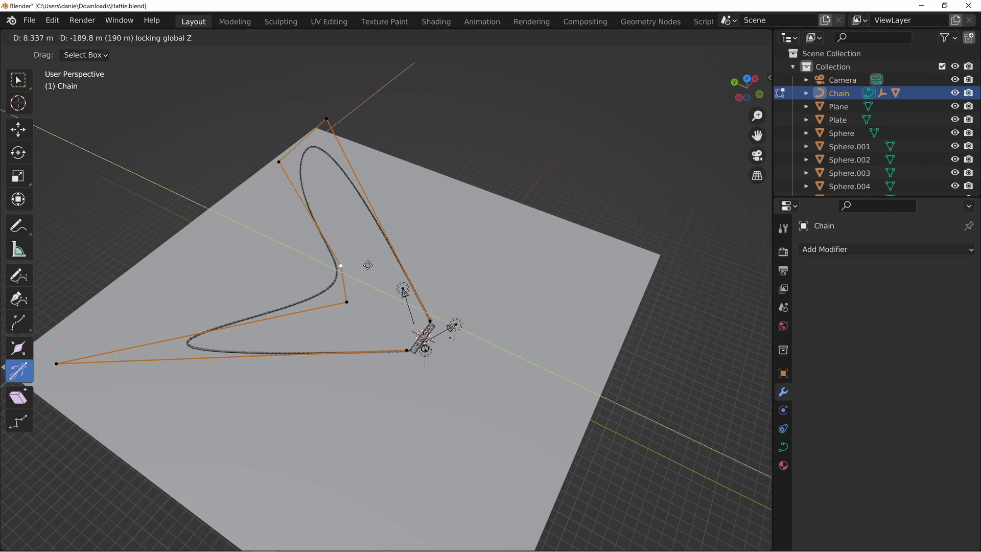
click(359, 262)
click(279, 162)
key(g)
key(shift+z)
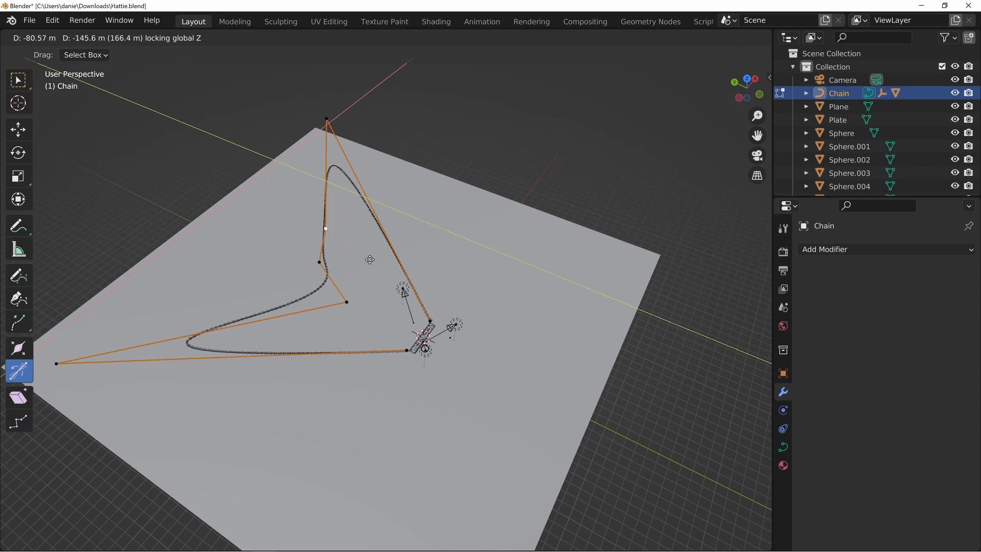
click(303, 291)
Move the outlying corner control point toward the plate by about 170 m in X and -210 m in Y, with Z locked
click(64, 362)
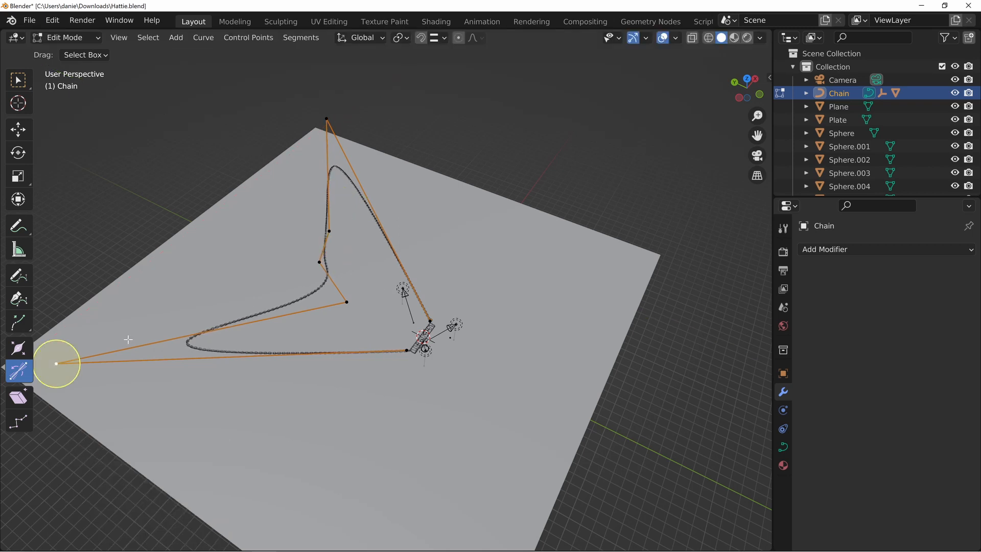
key(g)
key(shift+z)
click(390, 316)
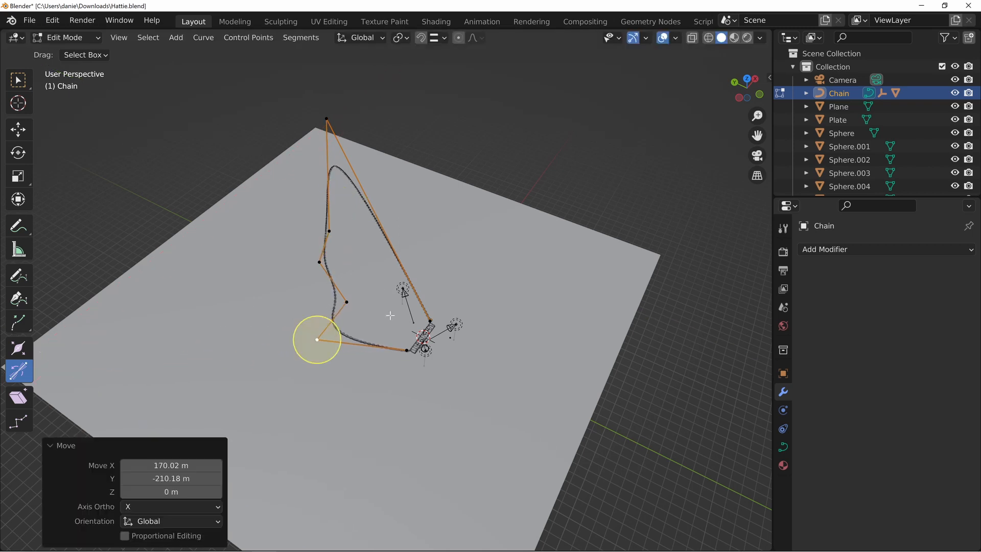
Shift the neighbouring inner control point by about -10 m in X and 8.5 m in Y, with Z locked
scroll(390, 315, up, 4)
click(331, 294)
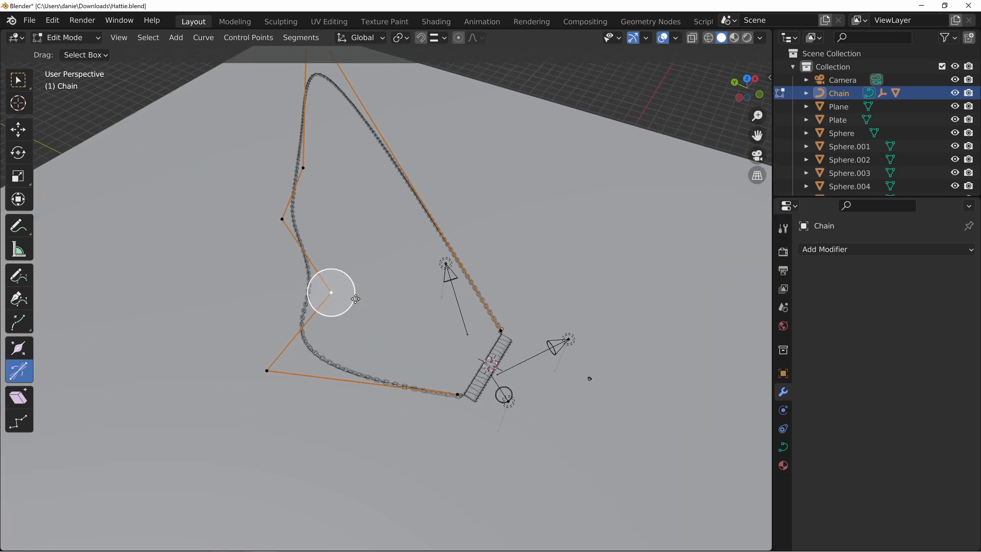
key(g)
key(shift+z)
click(310, 298)
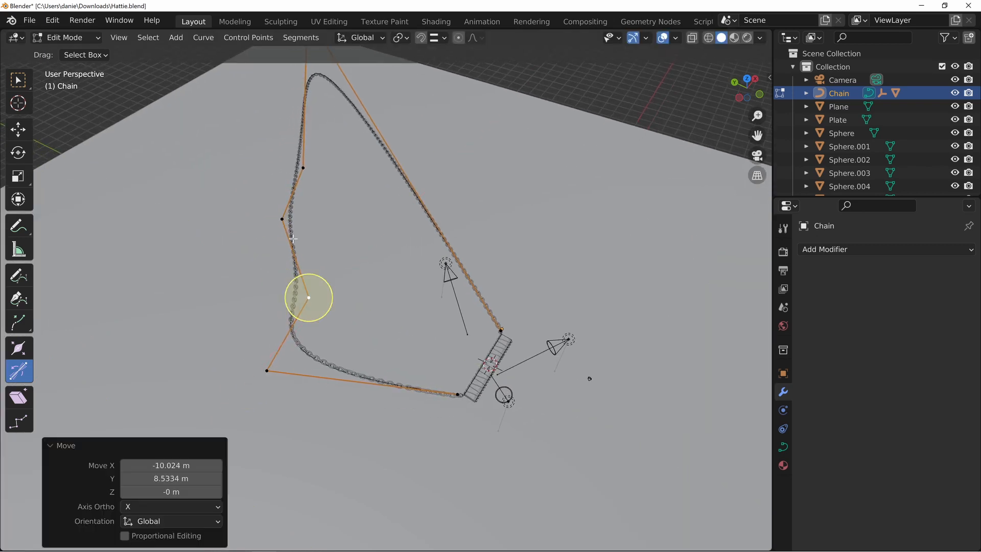
In top view, move the middle new control point inward and the third one about -61 m in X and -14 m in Y
click(284, 218)
key(KP_7)
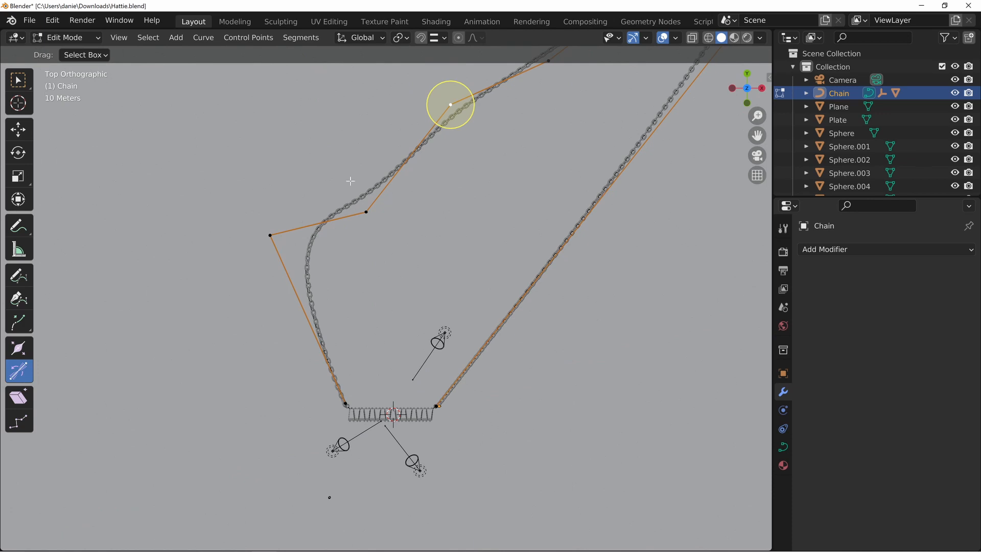
key(g)
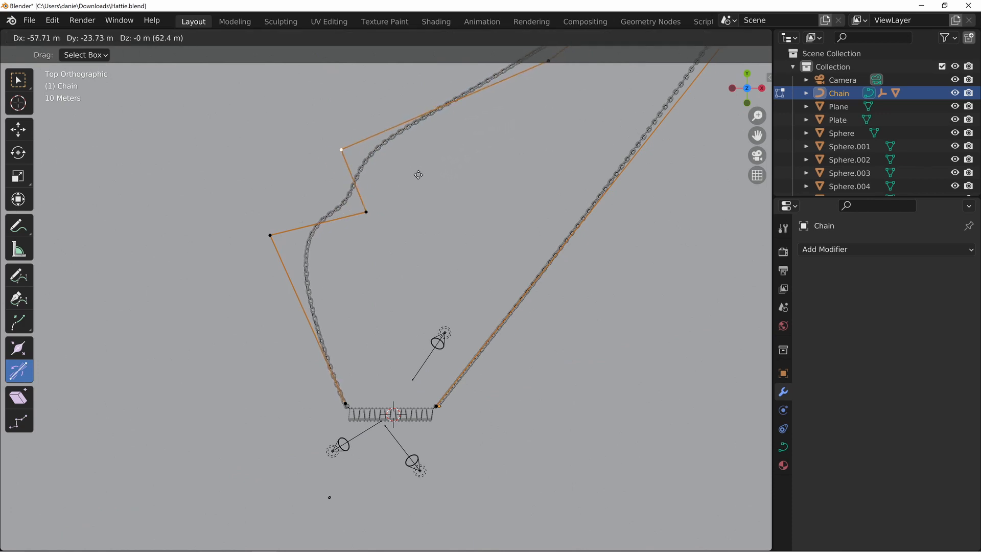
click(417, 166)
scroll(499, 132, down, 3)
click(480, 160)
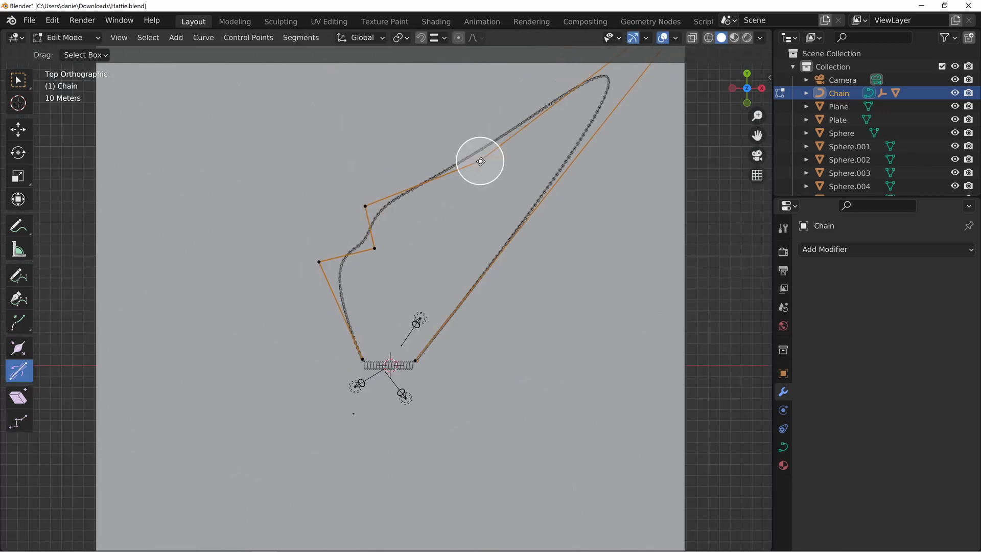
key(g)
click(427, 174)
Move the remaining far corner control point by about -273 m in X and -213 m in Y to close up the chain loop
scroll(556, 167, down, 3)
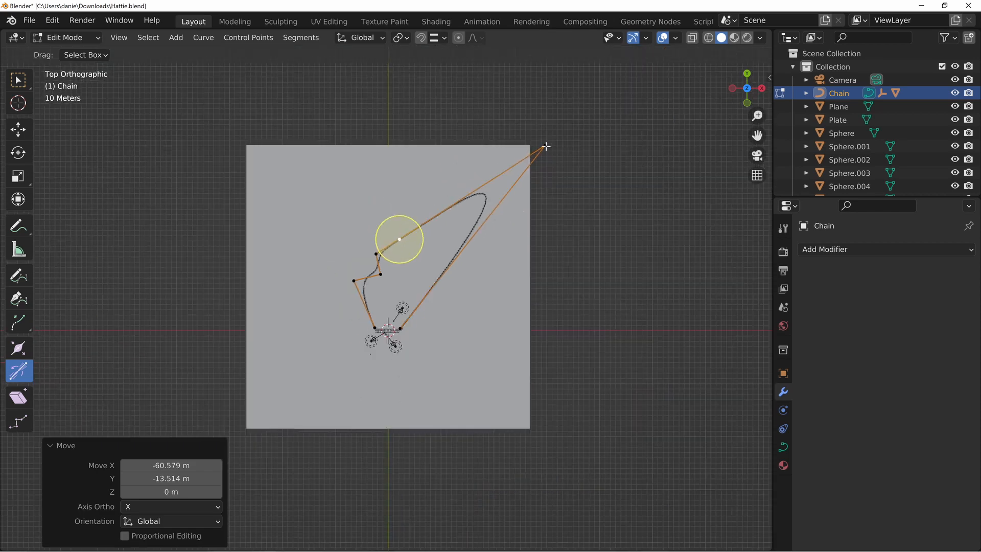
key(g)
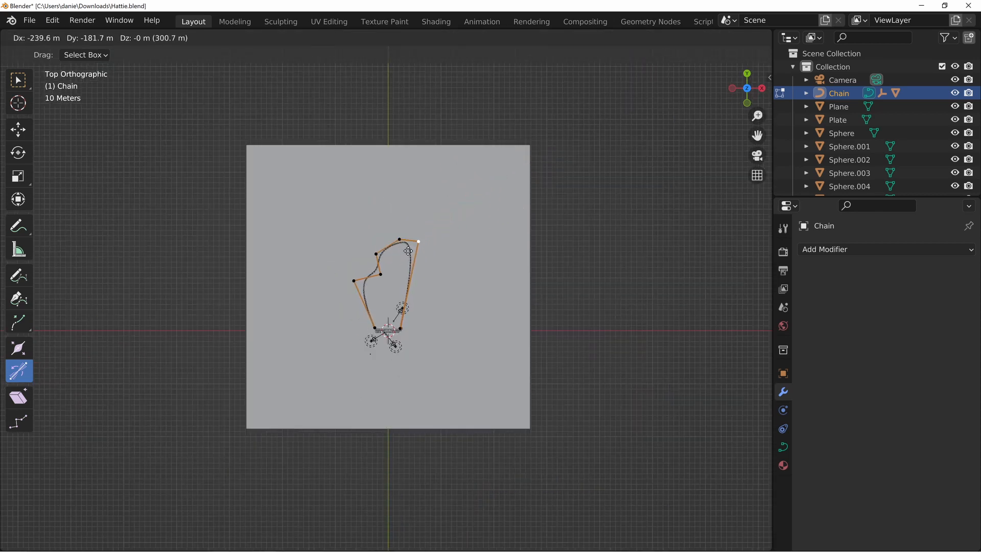
click(390, 267)
scroll(432, 194, up, 5)
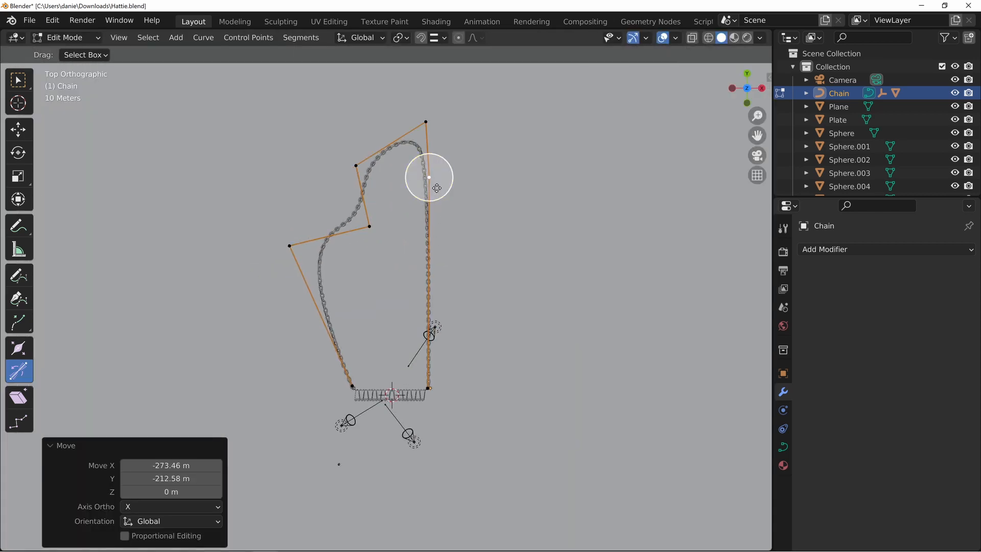
Move the selected control point on the chain loop outward by about 27.5 m in X and -30 m in Y, then leave Edit Mode
key(g)
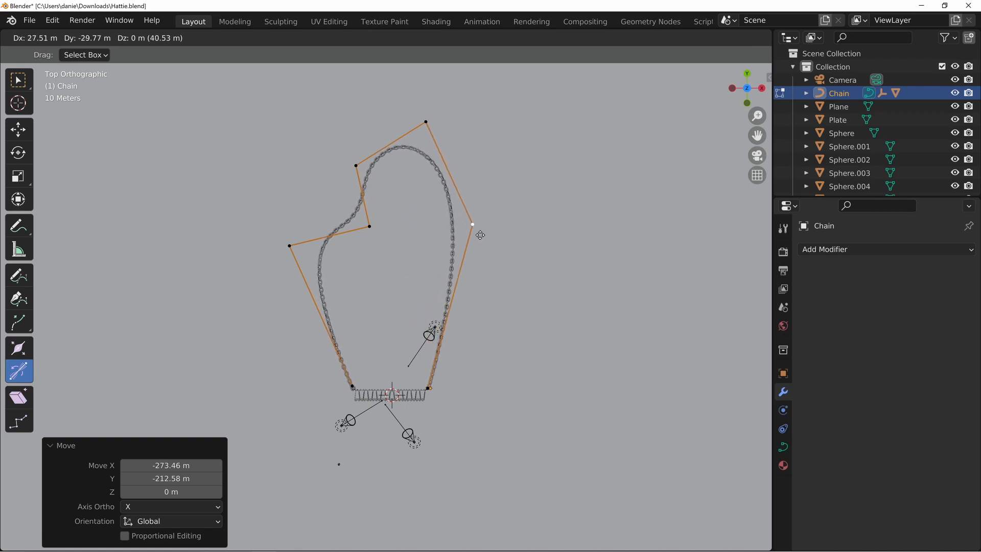
click(479, 235)
middle_drag(317, 348, 389, 256)
key(Tab)
scroll(458, 394, up, 2)
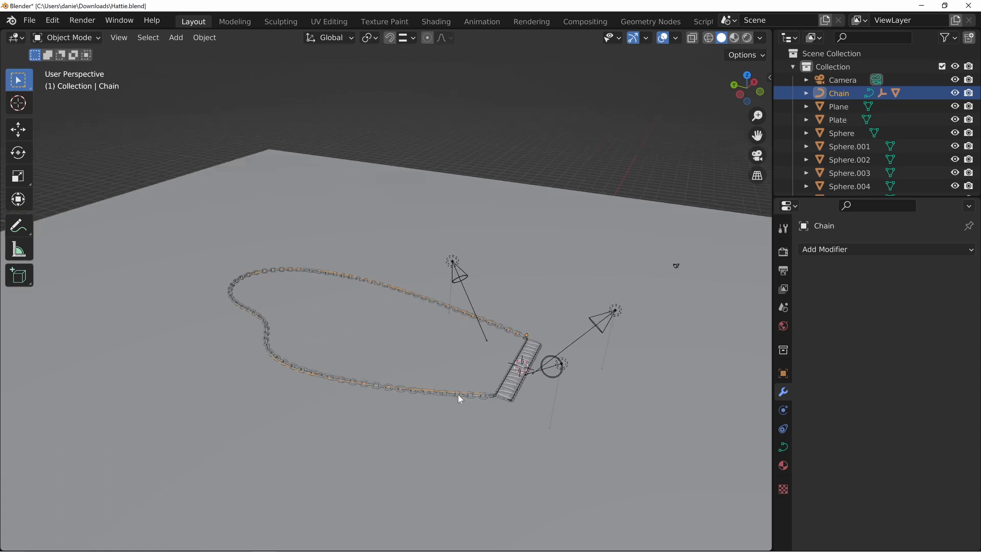
middle_drag(458, 394, 210, 302)
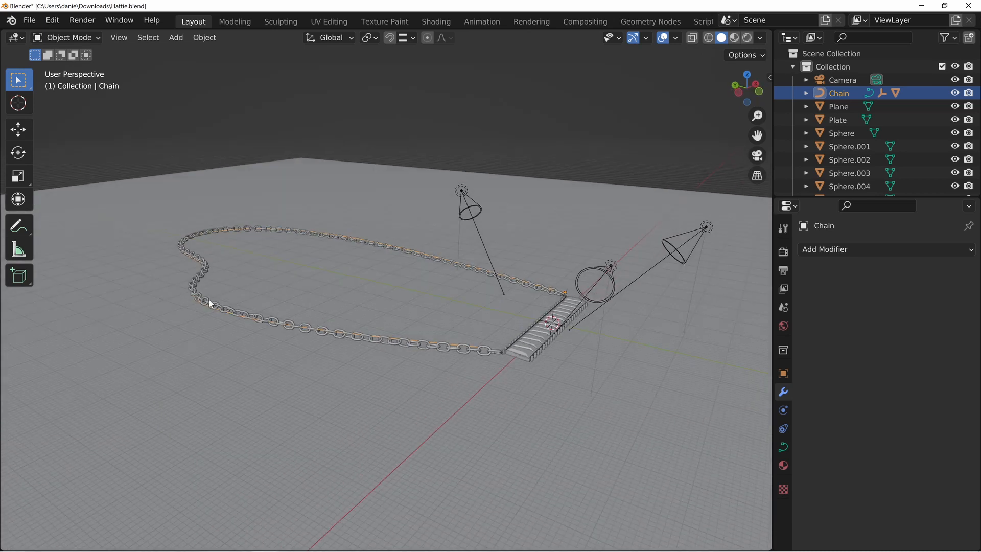
middle_drag(553, 394, 374, 155)
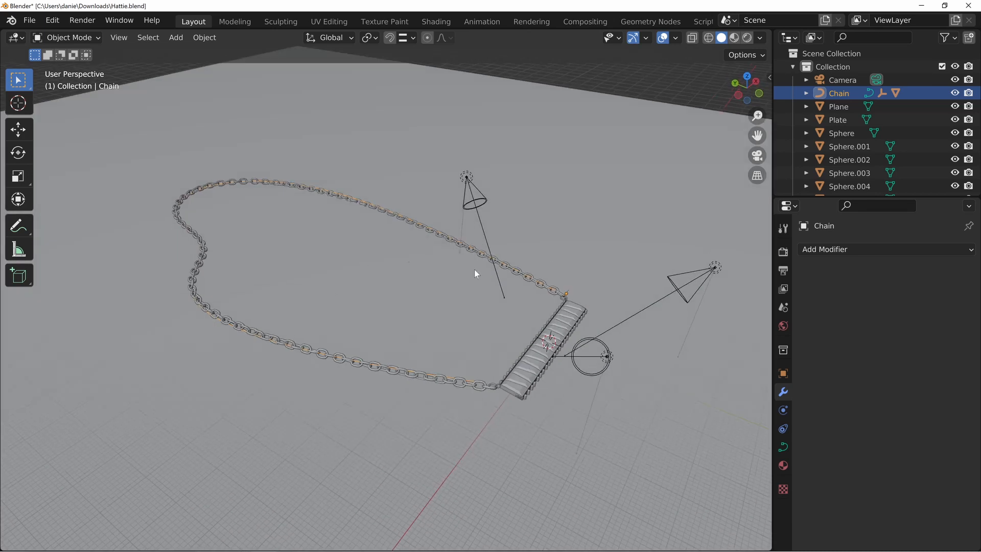
Select the plate beneath the stones and isolate it in local view
middle_drag(512, 248, 580, 321)
scroll(579, 317, up, 5)
middle_drag(389, 419, 366, 299)
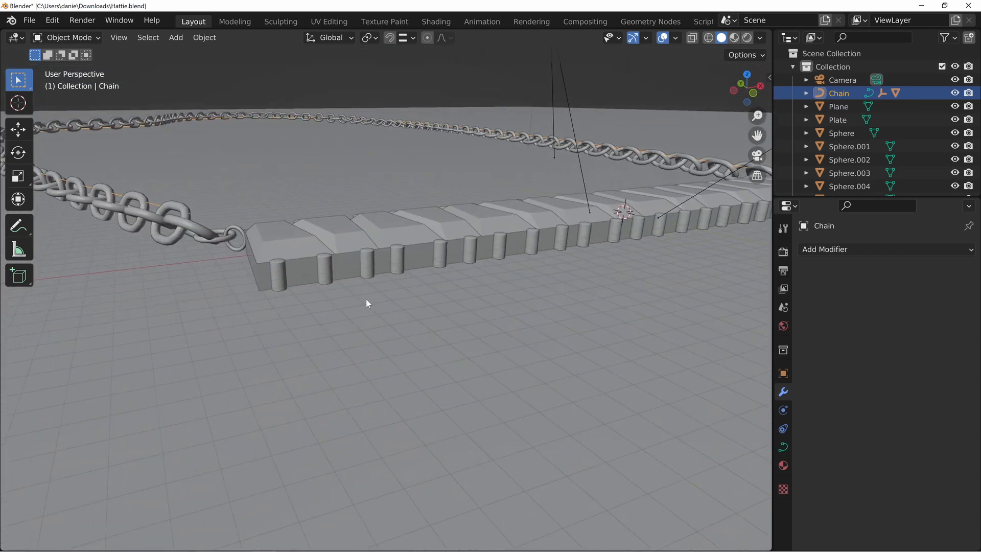
click(285, 253)
middle_drag(284, 253, 480, 259)
scroll(529, 277, up, 6)
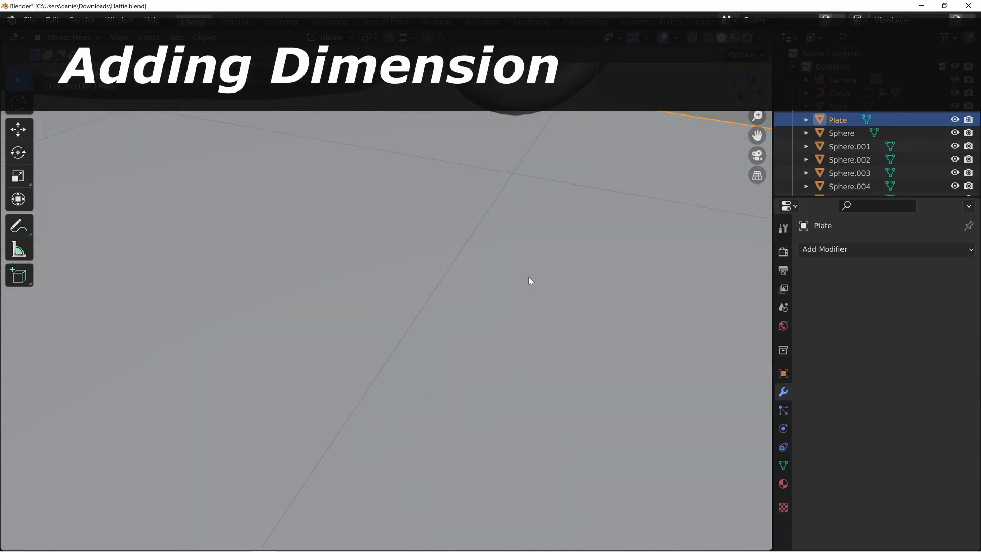
middle_drag(610, 244, 523, 256)
scroll(522, 255, down, 6)
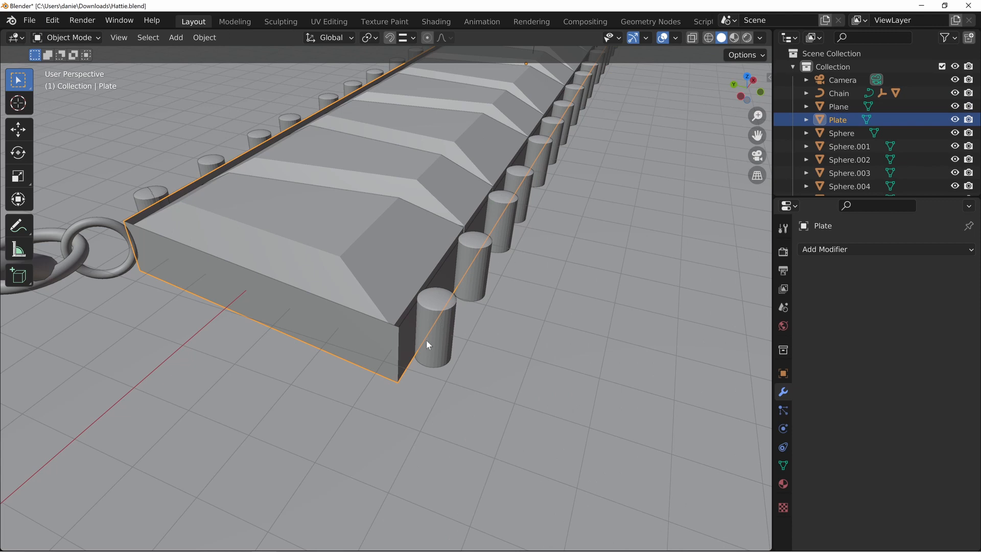
middle_drag(400, 329, 594, 355)
middle_drag(513, 229, 526, 262)
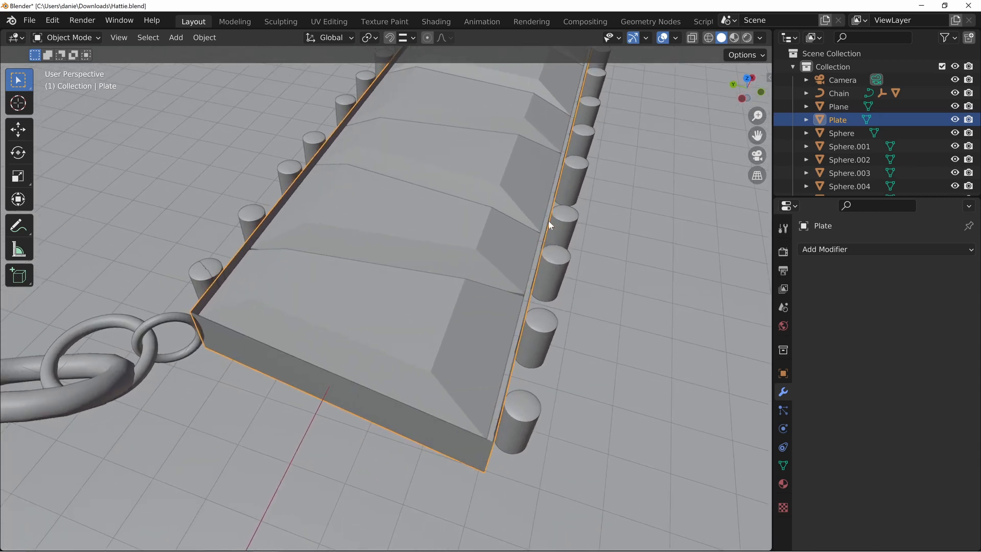
middle_drag(548, 220, 496, 287)
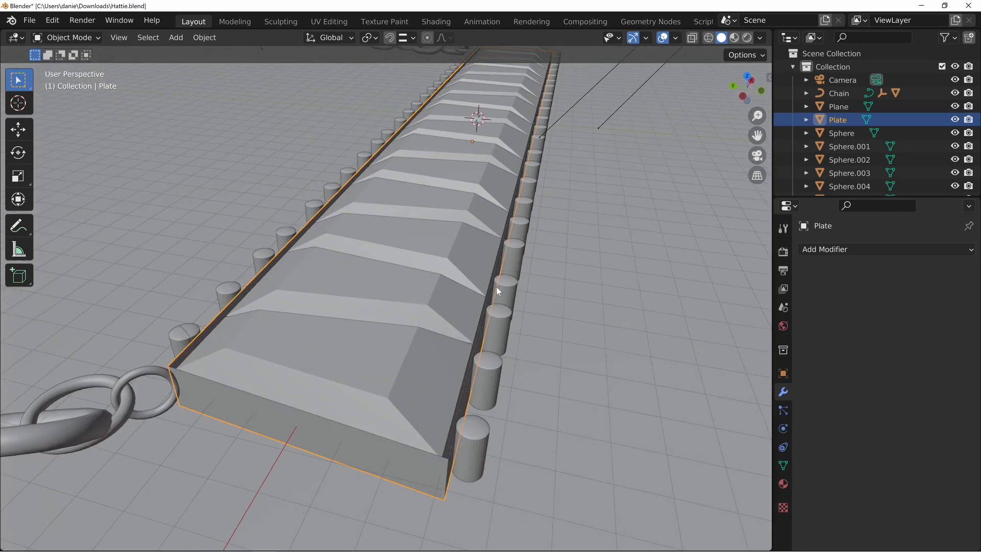
key(KP_Divide)
scroll(413, 306, up, 5)
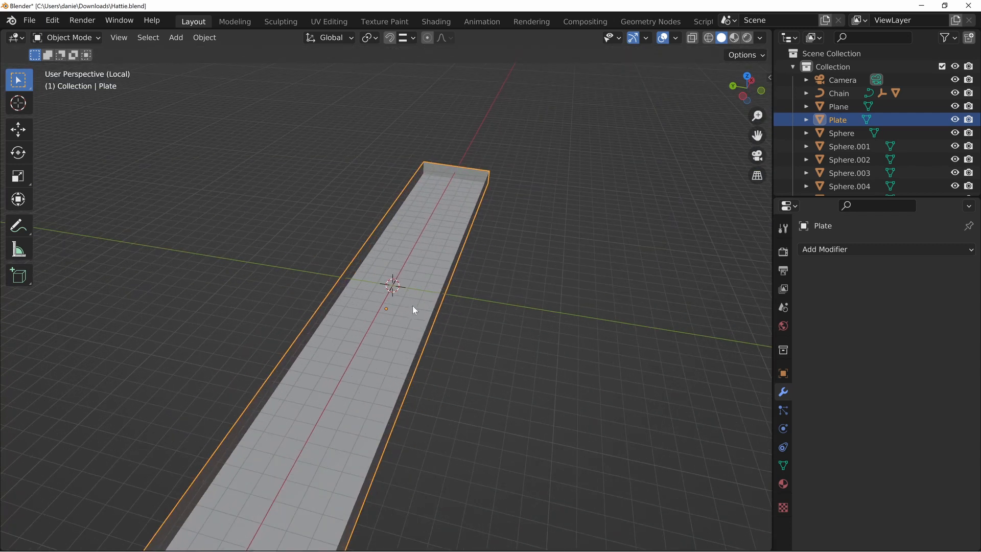
Add a Solidify modifier to the plate with Even Thickness enabled and a thickness of -0.004 m
middle_drag(412, 306, 451, 244)
scroll(450, 244, up, 5)
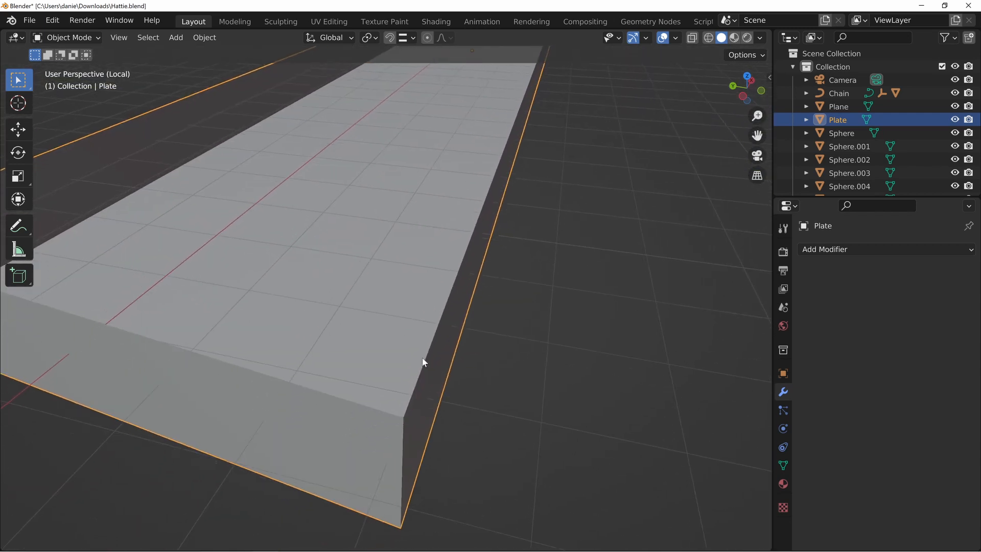
middle_drag(423, 362, 502, 279)
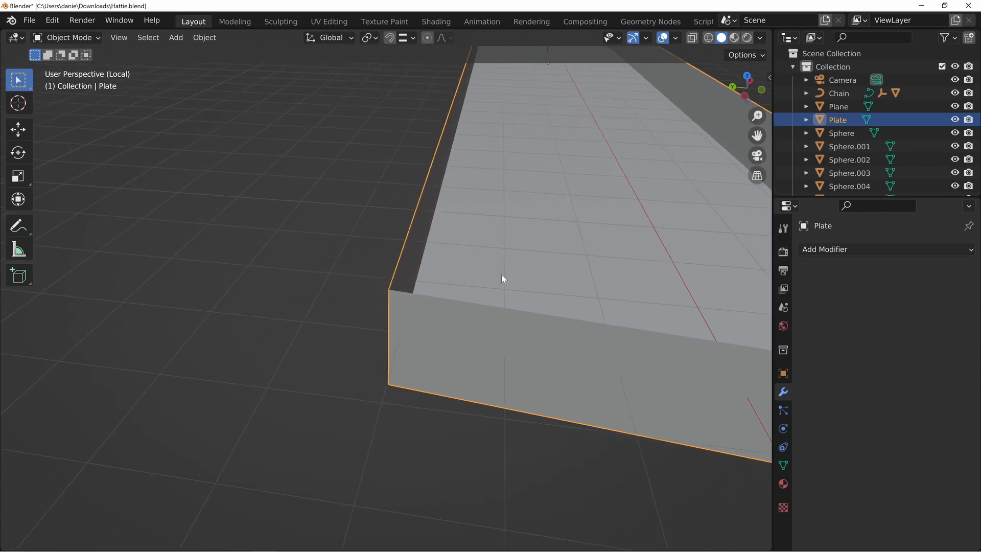
middle_drag(402, 235, 819, 413)
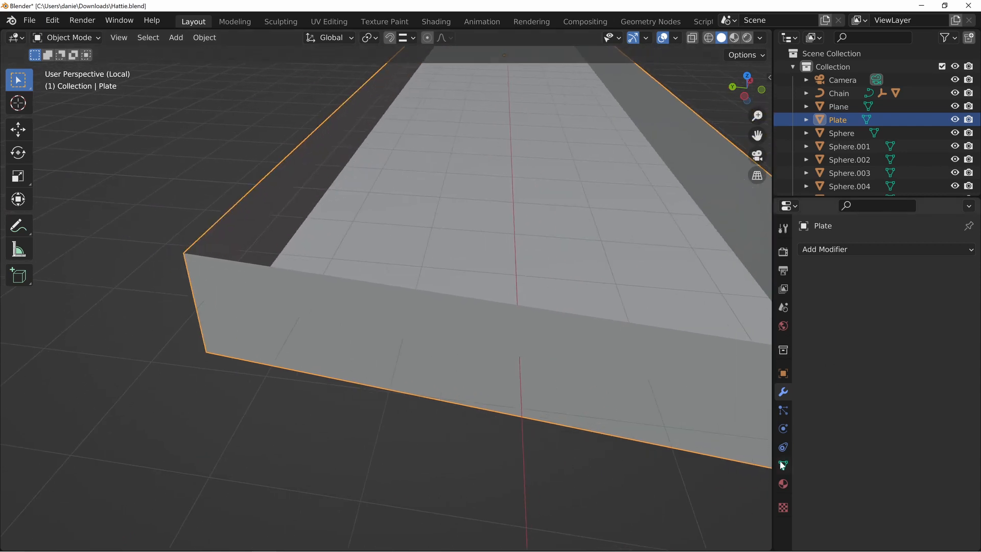
click(864, 249)
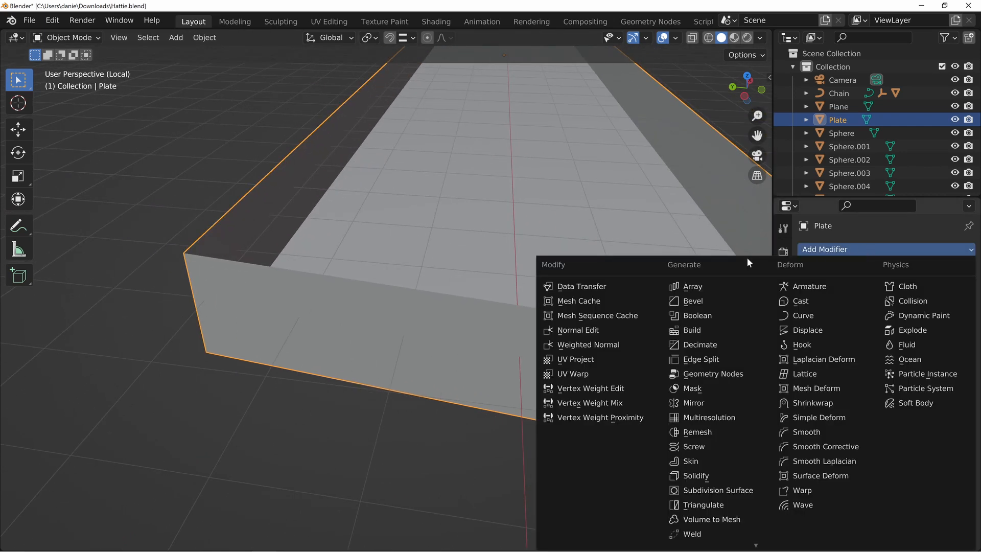
click(700, 476)
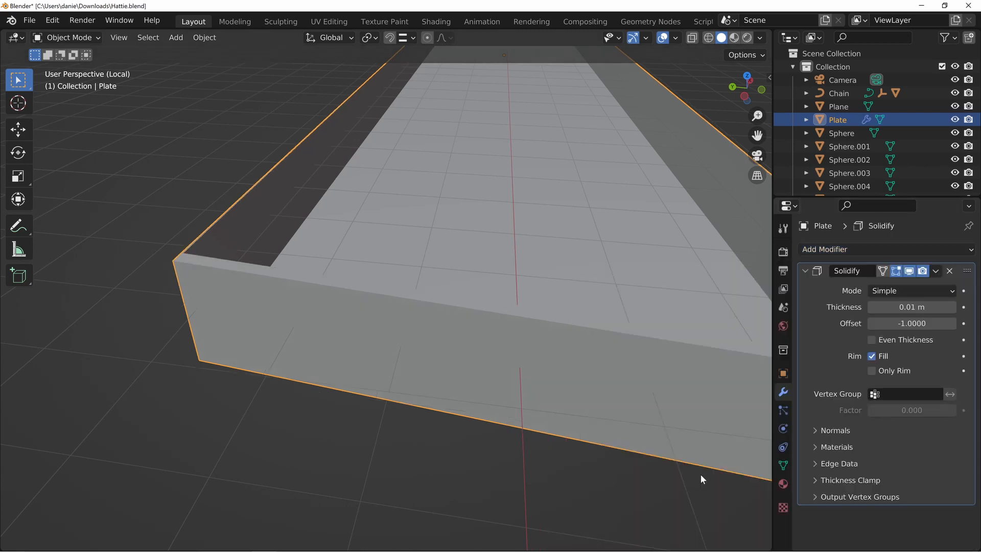
middle_drag(700, 474, 546, 328)
drag(897, 308, 876, 307)
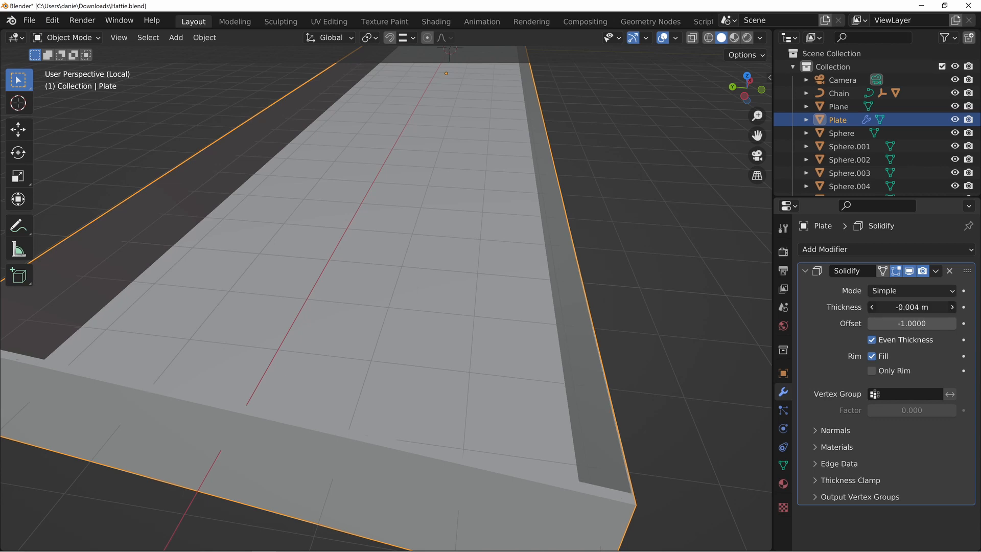
key(Escape)
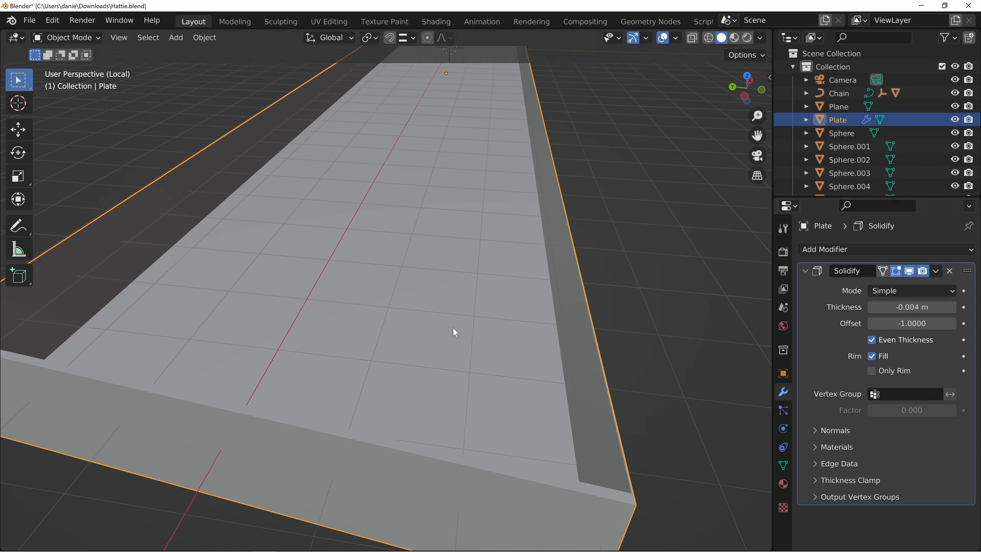
Apply the plate's scale and set its Solidify thickness to -0.026 m
key(ctrl+a)
click(396, 358)
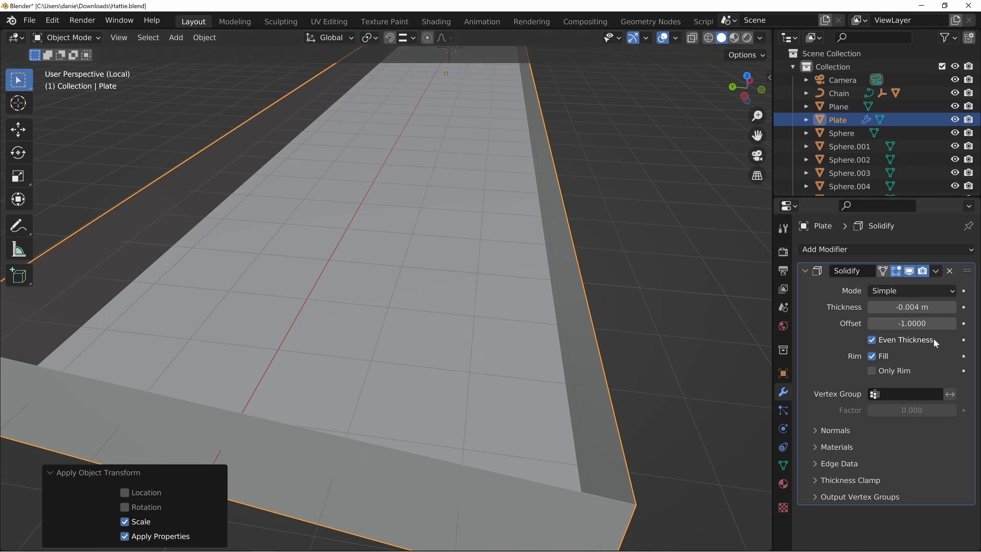
drag(912, 308, 890, 307)
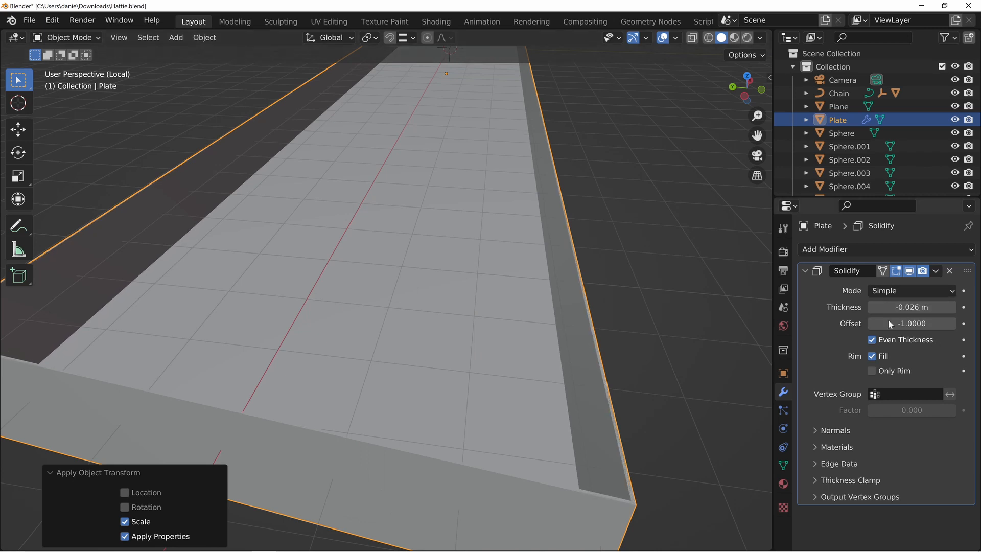
shift+middle_drag(715, 516, 589, 383)
scroll(427, 259, up, 6)
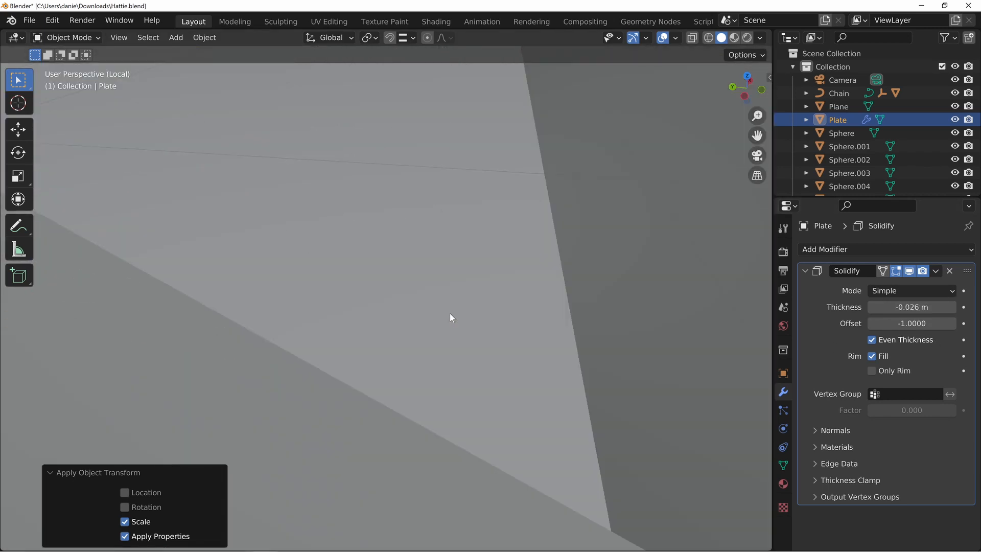
scroll(492, 308, down, 4)
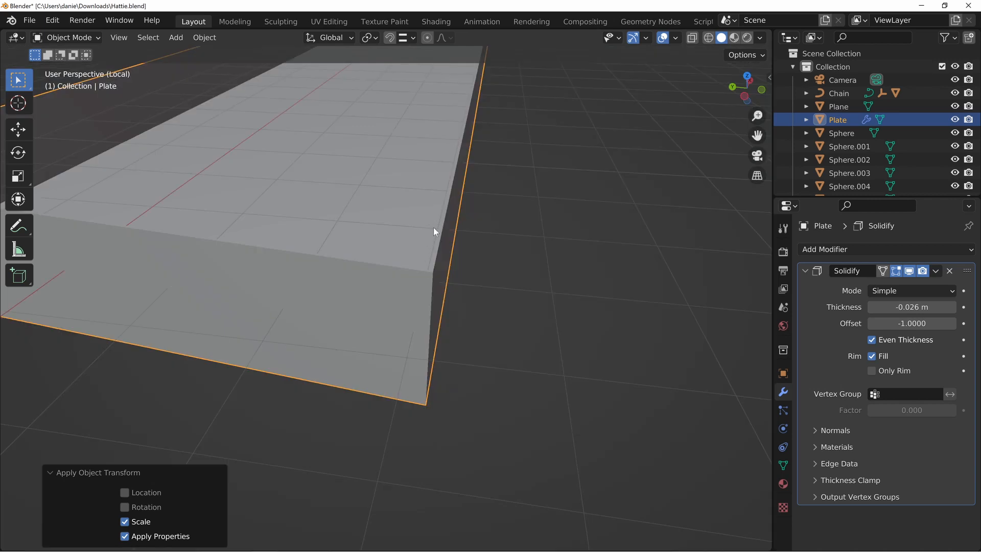
middle_drag(433, 228, 487, 453)
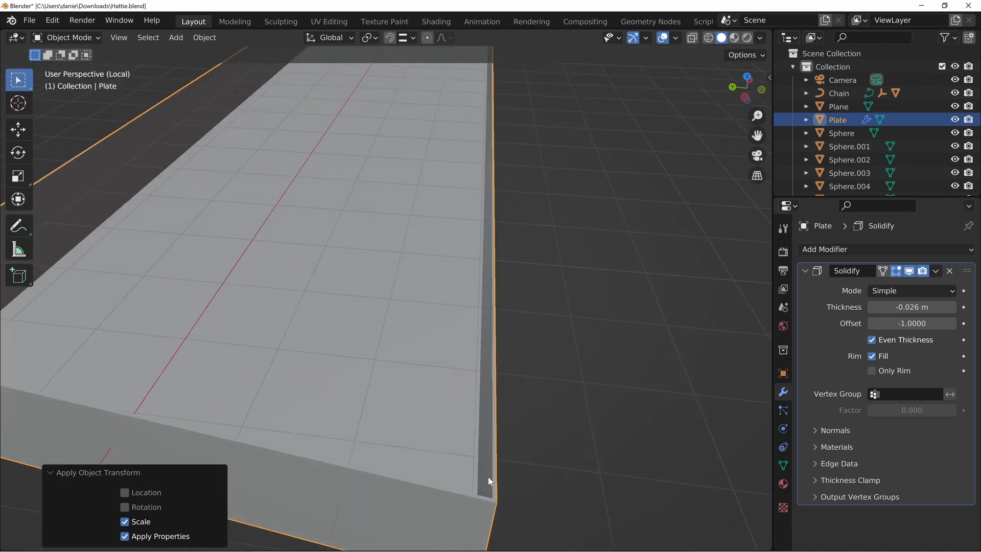
Leave local view and examine how the thickened plate rim fits between the stones and the prongs
key(KP_Divide)
scroll(488, 476, down, 4)
scroll(492, 477, up, 7)
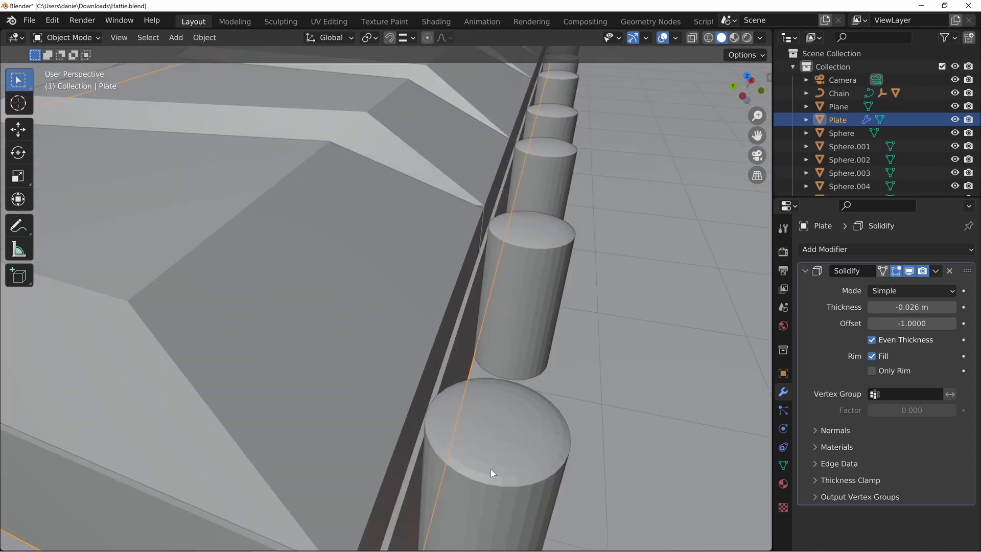
shift+middle_drag(417, 458, 421, 452)
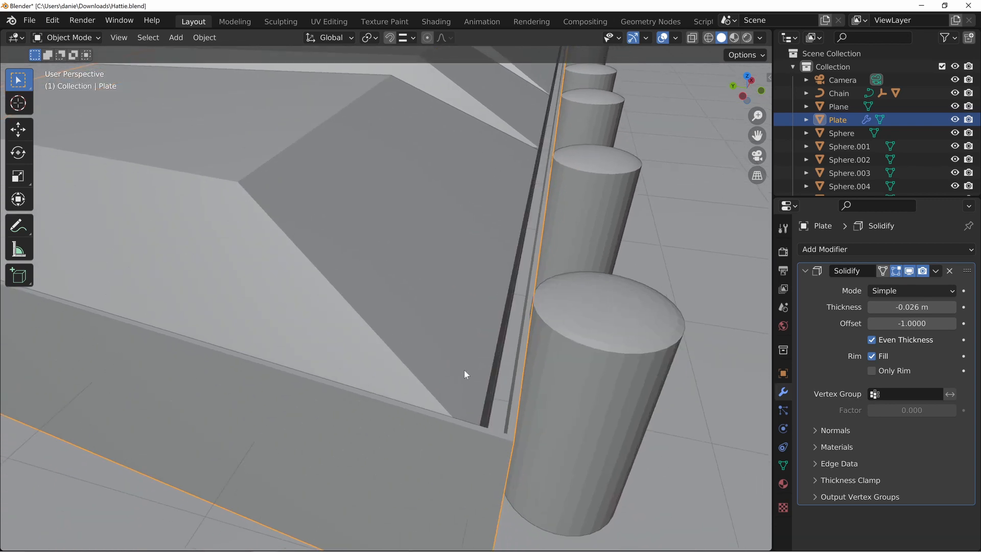
scroll(487, 413, up, 2)
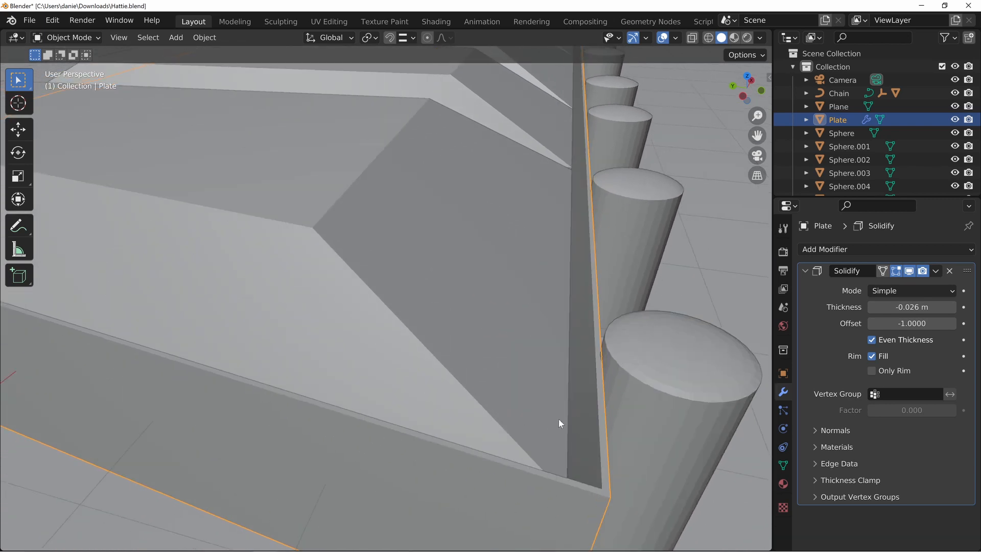
scroll(561, 415, down, 6)
Select the cylindrical prong at the plate's near corner and shade it smooth
middle_drag(563, 393, 440, 316)
click(460, 386)
right_click(421, 299)
click(391, 298)
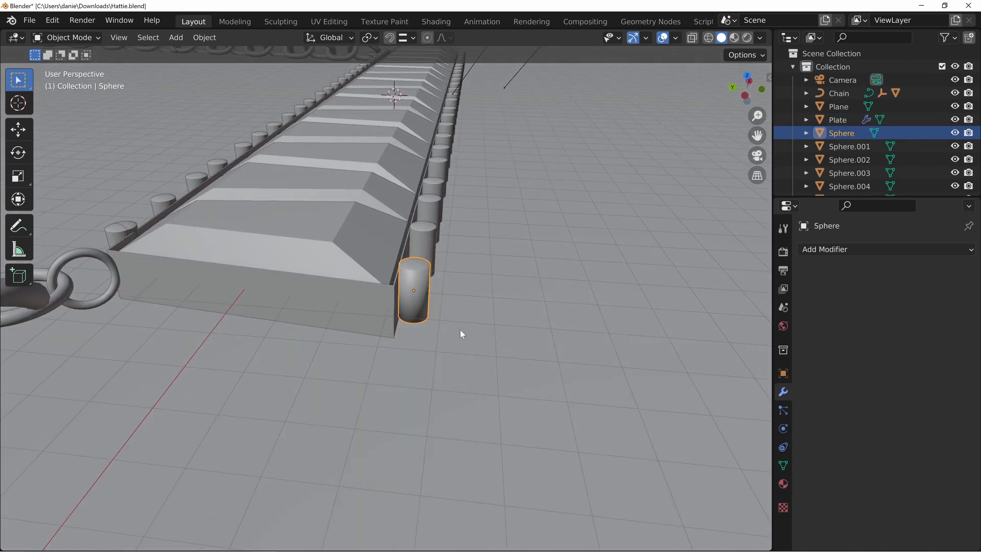
scroll(460, 329, up, 5)
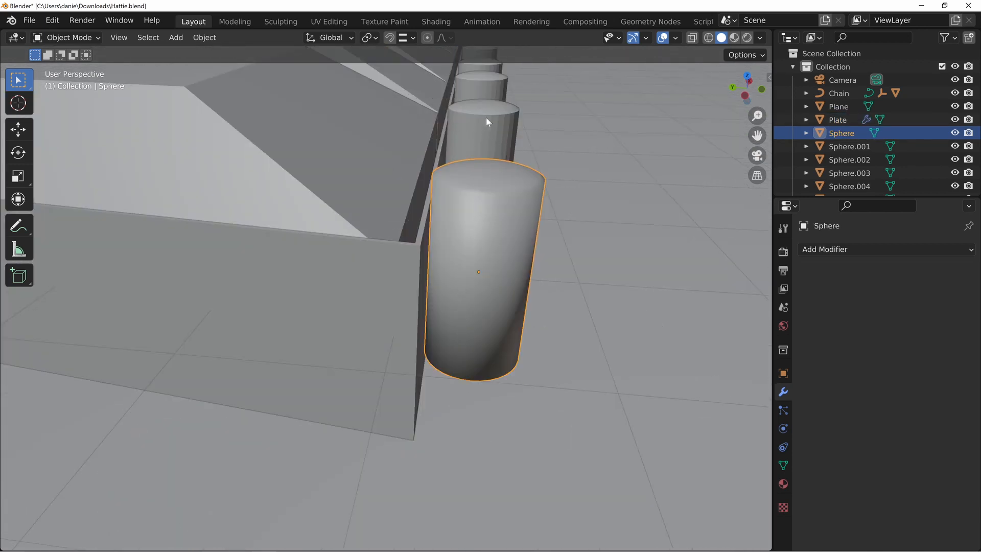
scroll(491, 133, down, 12)
shift+click(400, 276)
shift+click(405, 260)
shift+click(407, 248)
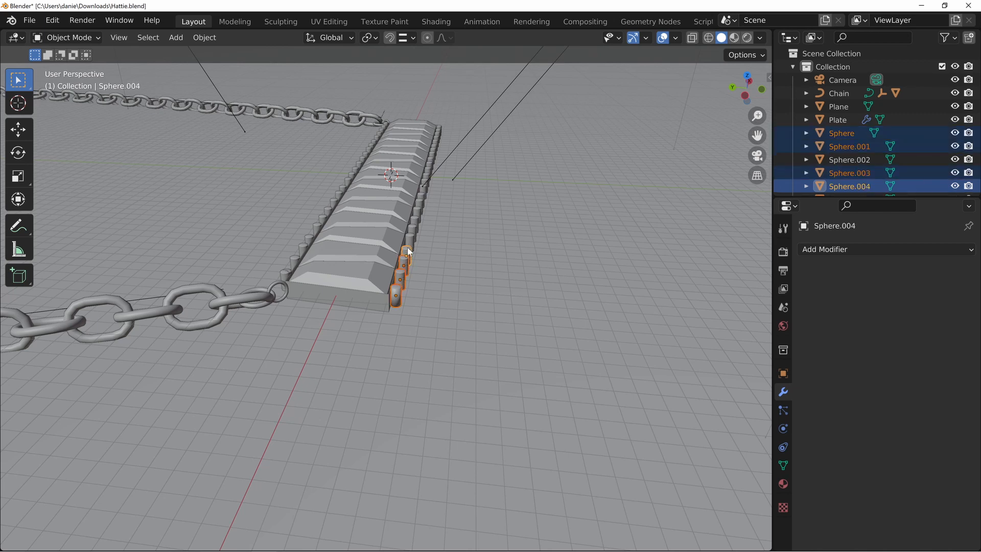
shift+click(410, 239)
shift+click(412, 229)
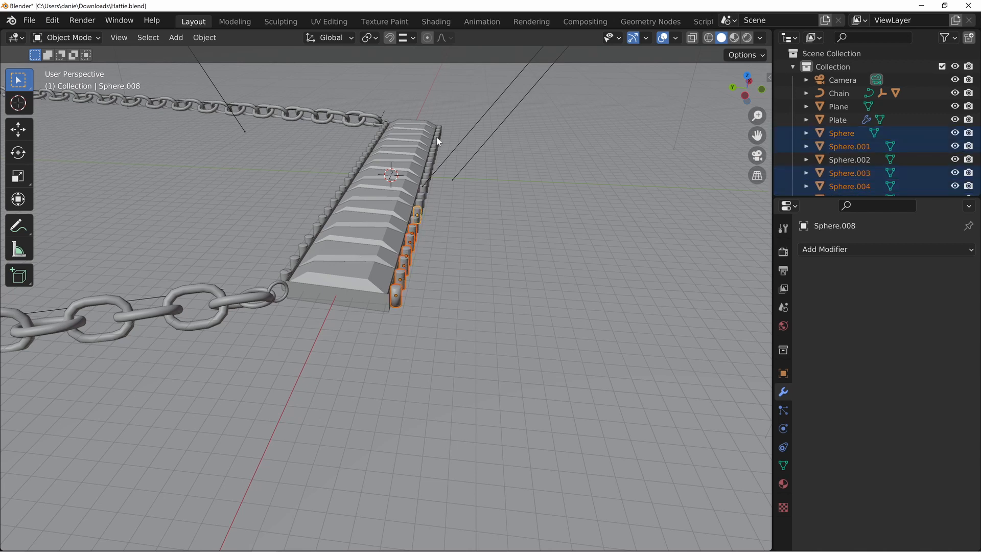
click(423, 307)
Enable Auto Smooth at 30° in the corner prong's mesh normals, then deselect the prong
scroll(429, 317, up, 8)
click(485, 254)
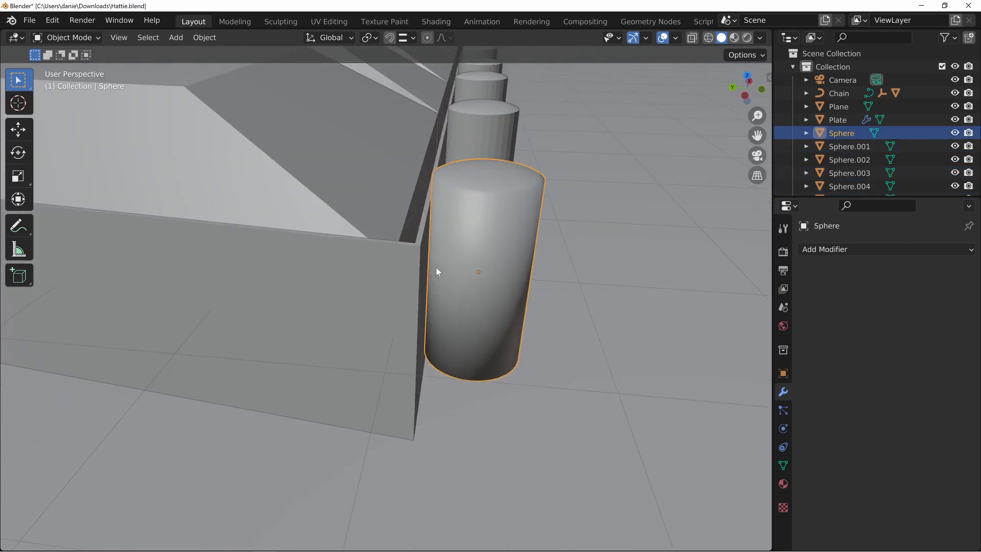
right_click(411, 234)
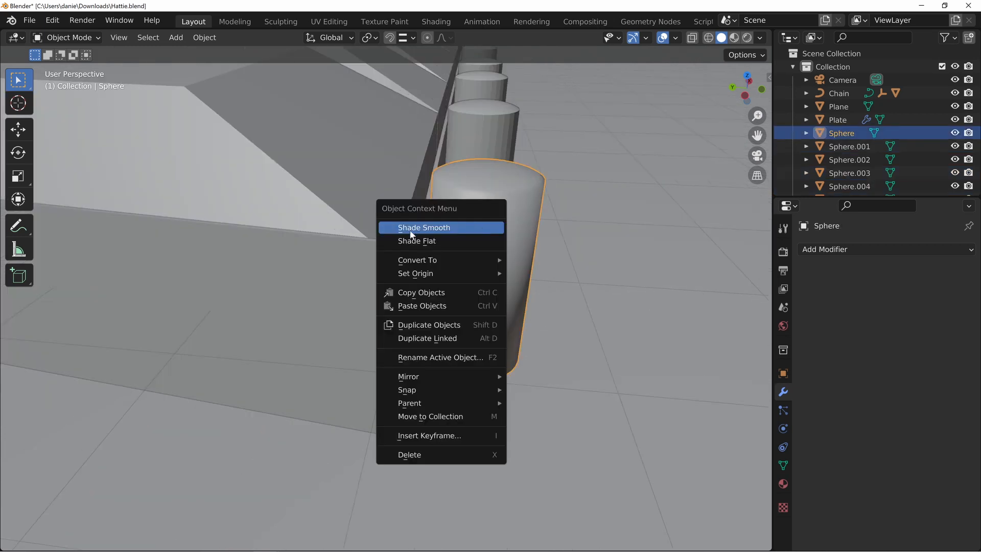
click(784, 466)
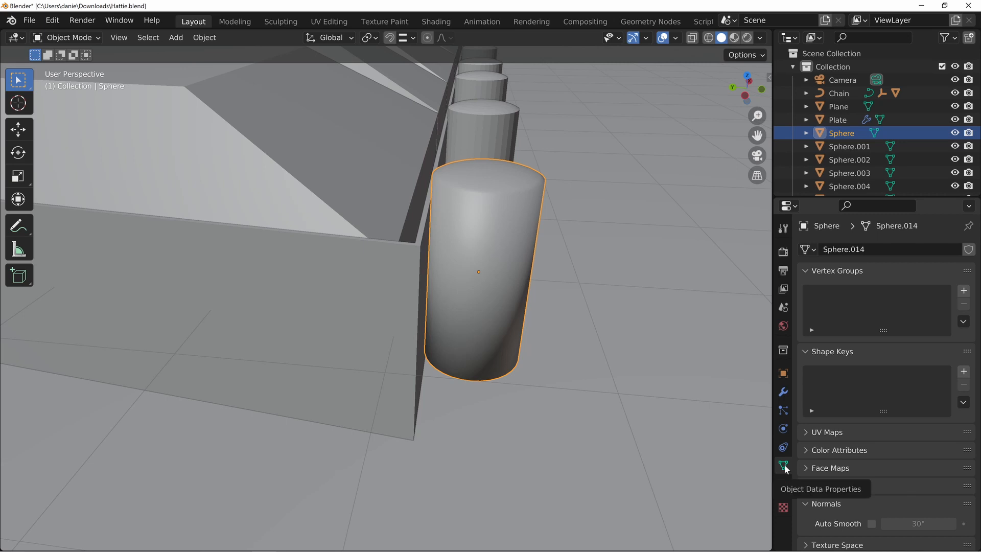
click(872, 523)
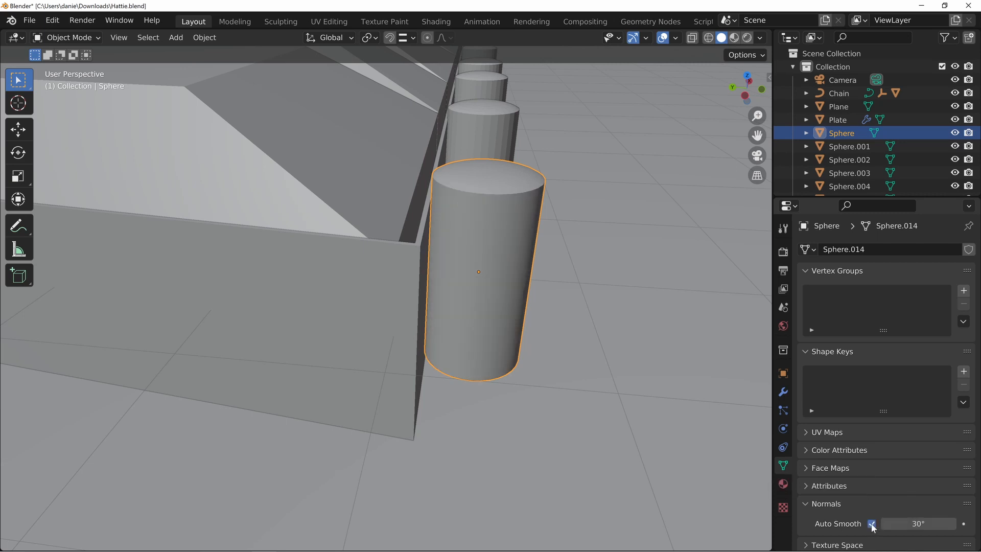
middle_drag(529, 246, 516, 249)
shift+middle_drag(223, 259, 226, 265)
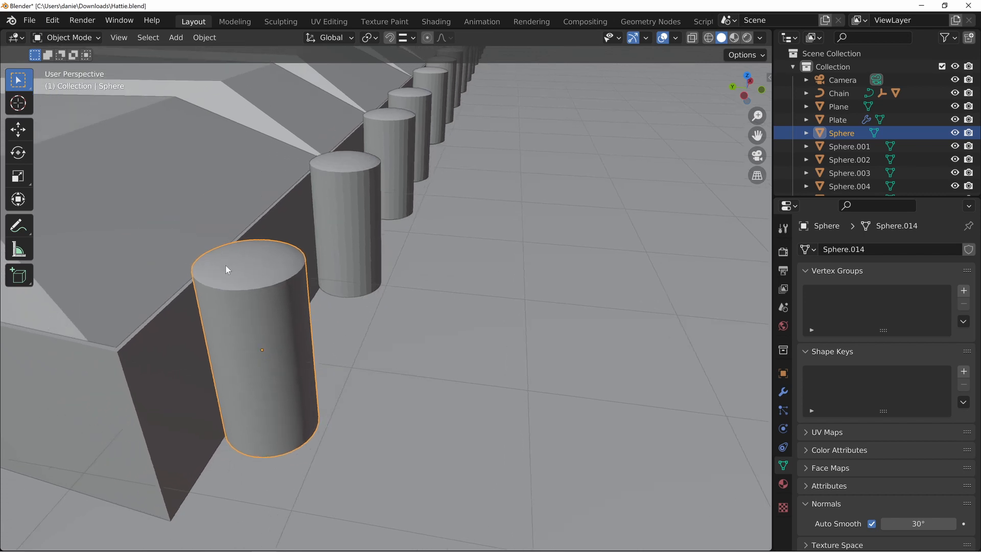
key(alt+a)
scroll(296, 299, down, 8)
shift+middle_drag(356, 301, 375, 310)
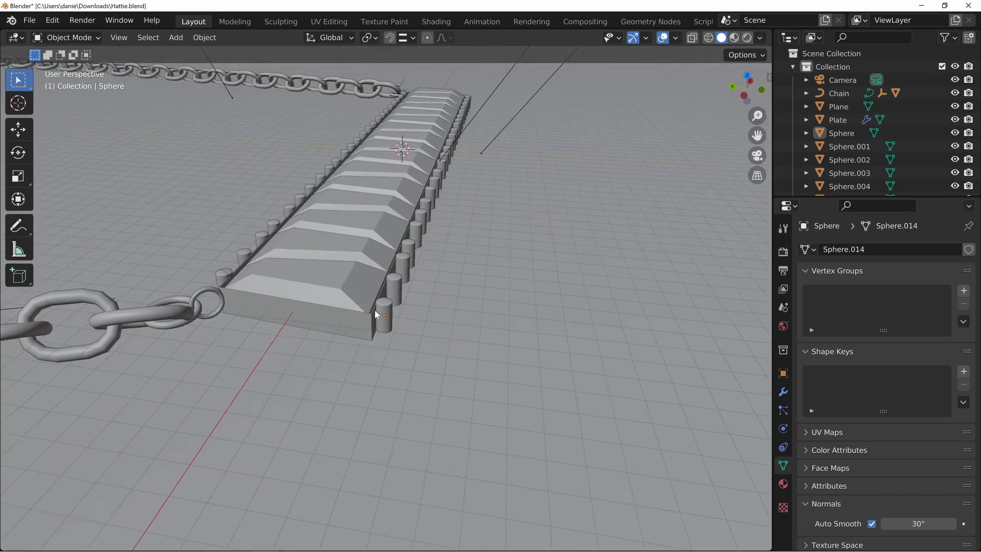
scroll(384, 320, up, 3)
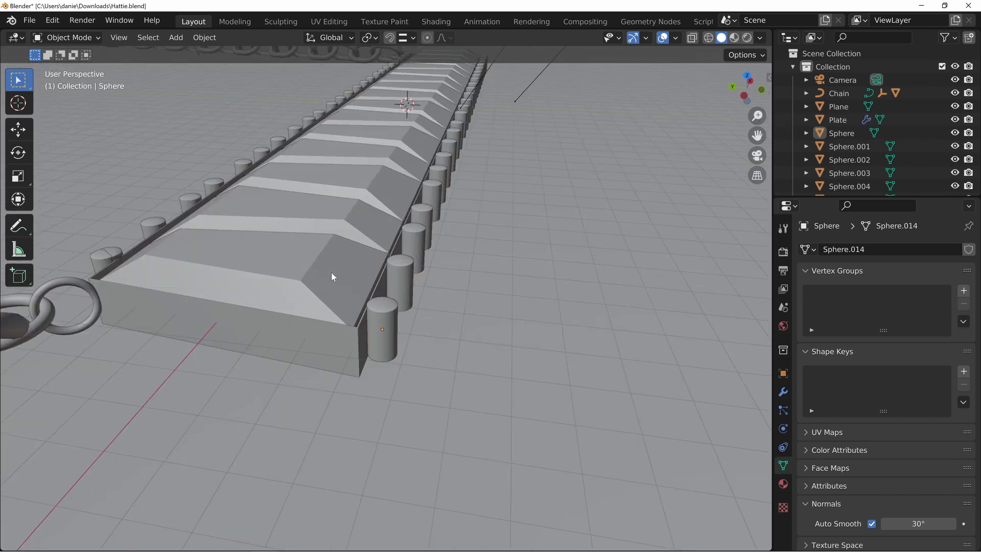
Delete the duplicate prong overlapping the one at the plate's corner beside the chain's end ring
shift+middle_drag(257, 268, 375, 310)
scroll(375, 310, up, 3)
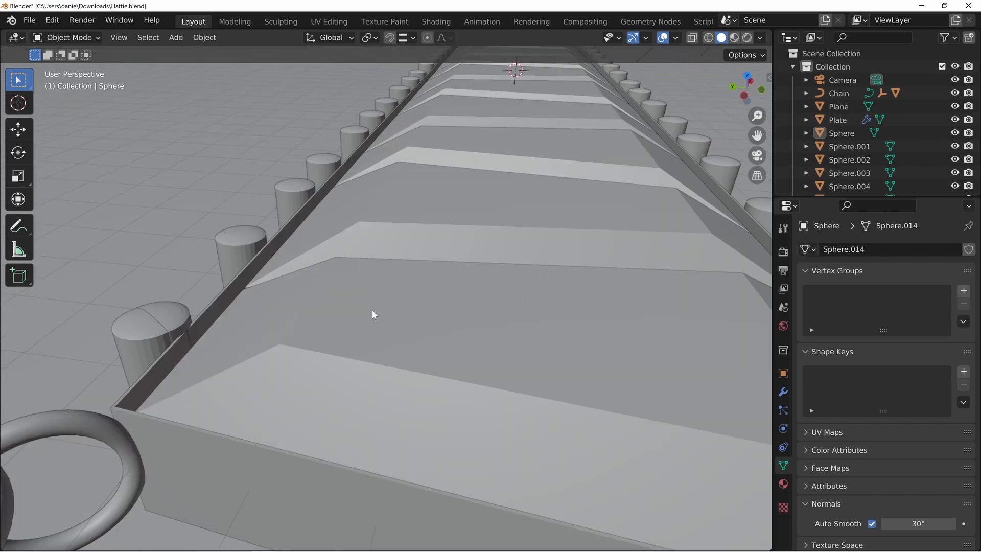
scroll(437, 309, down, 4)
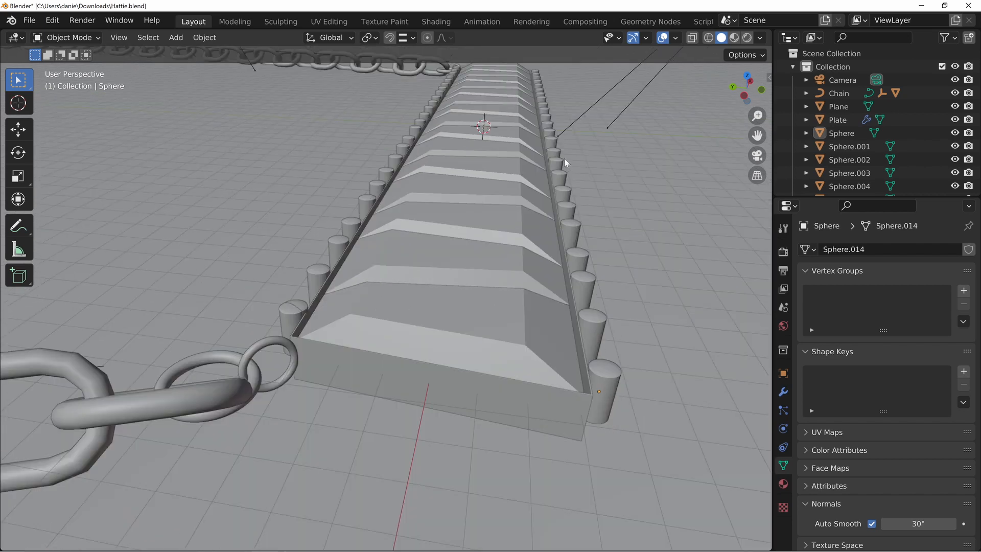
click(291, 316)
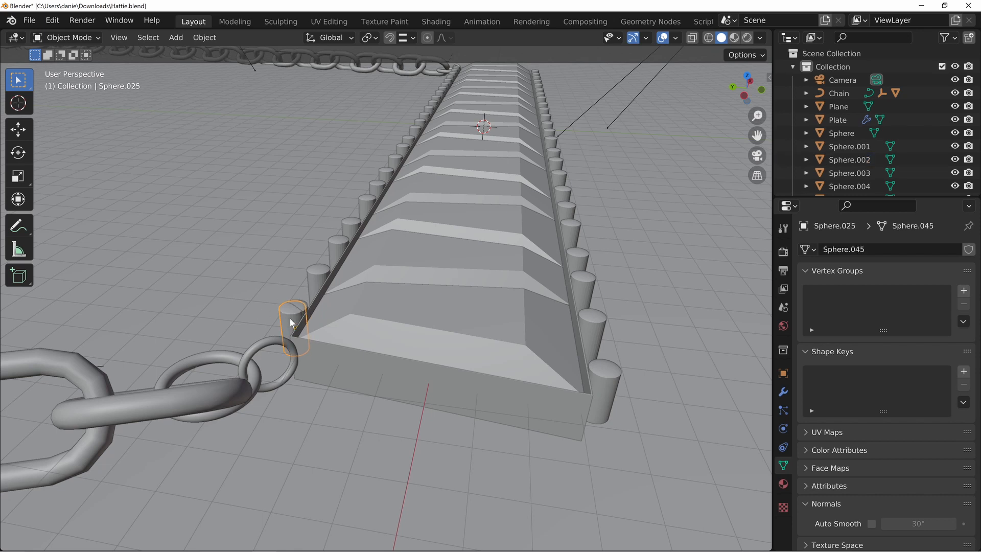
key(x)
click(289, 321)
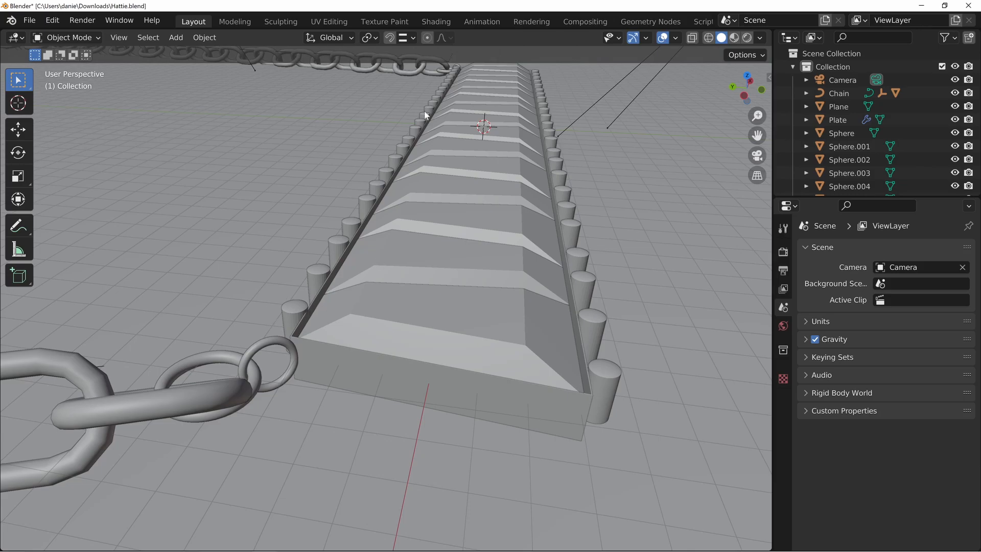
Check the whole necklace in rendered shading, select the ground plane, and return to solid shading
middle_drag(435, 197, 439, 266)
middle_drag(565, 256, 404, 253)
scroll(397, 252, down, 7)
key(z)
click(396, 177)
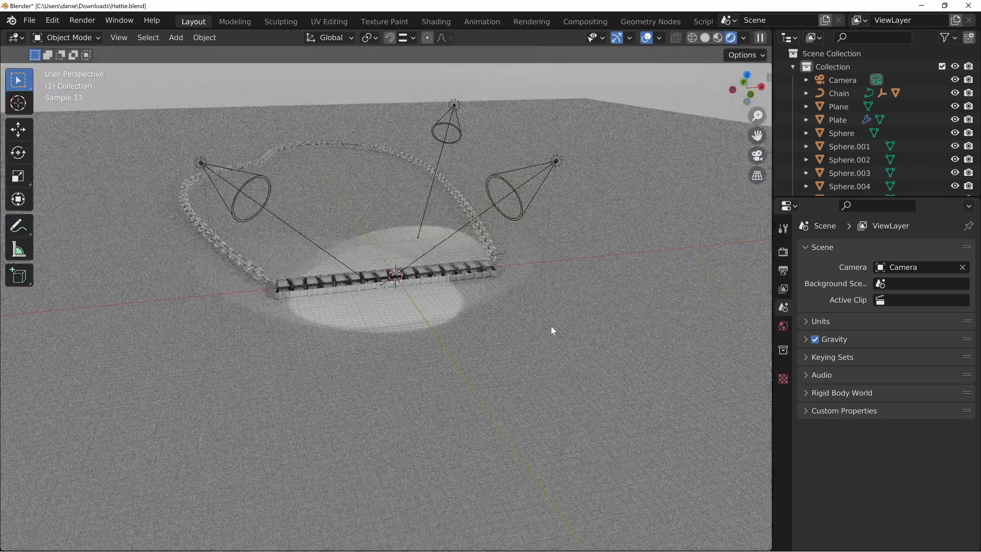
click(495, 346)
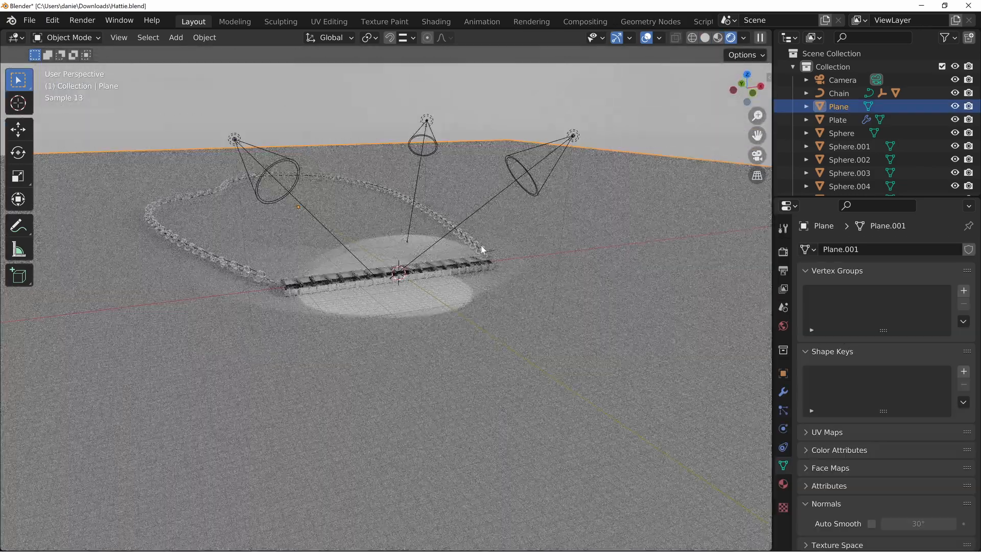
scroll(429, 330, up, 4)
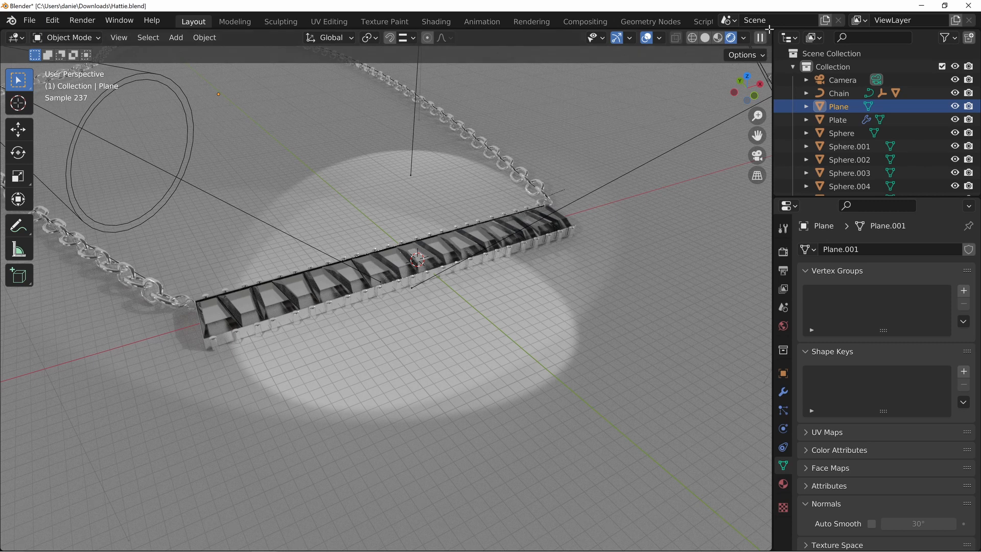
key(z)
click(596, 225)
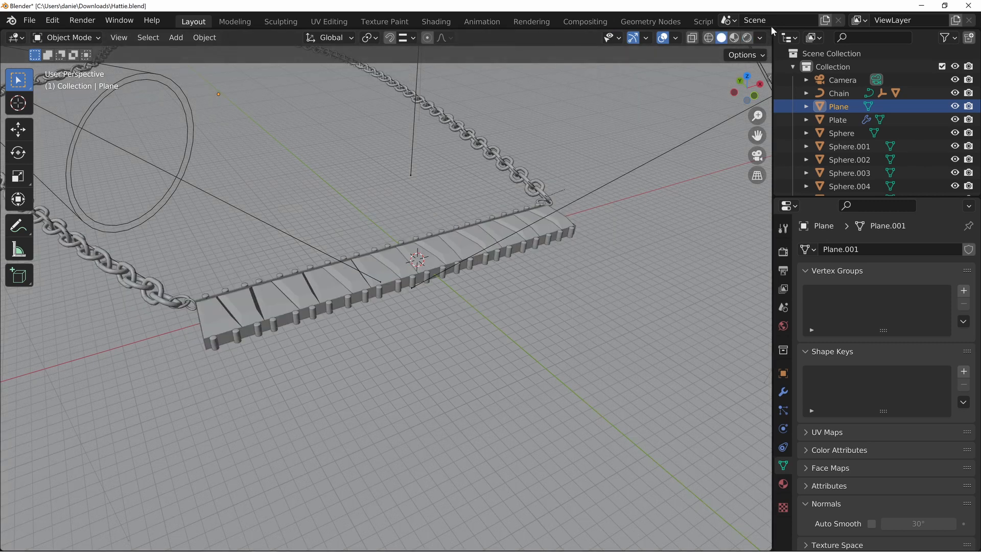
Split the 3D viewport horizontally, turn the lower area into a Shader Editor and enlarge it
drag(770, 28, 71, 353)
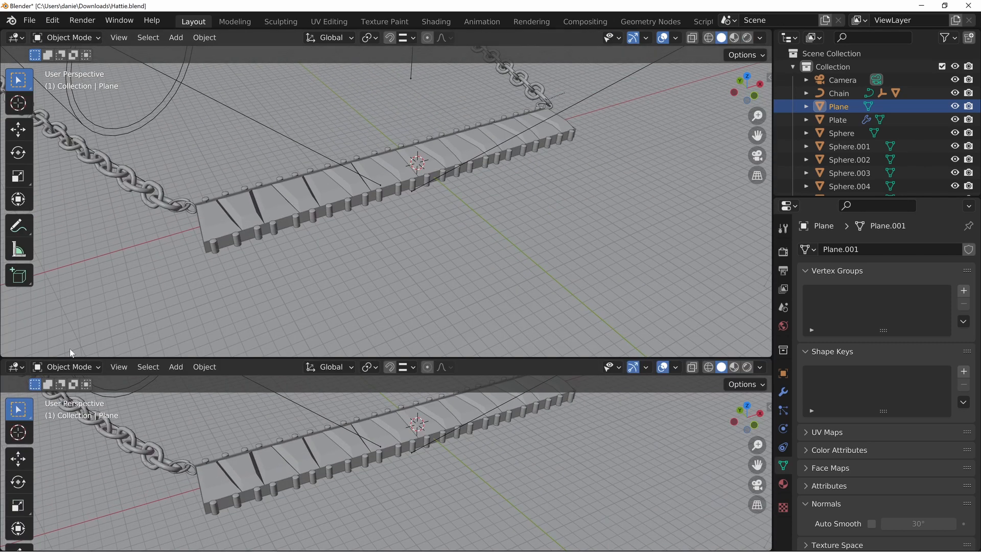
click(16, 367)
click(46, 492)
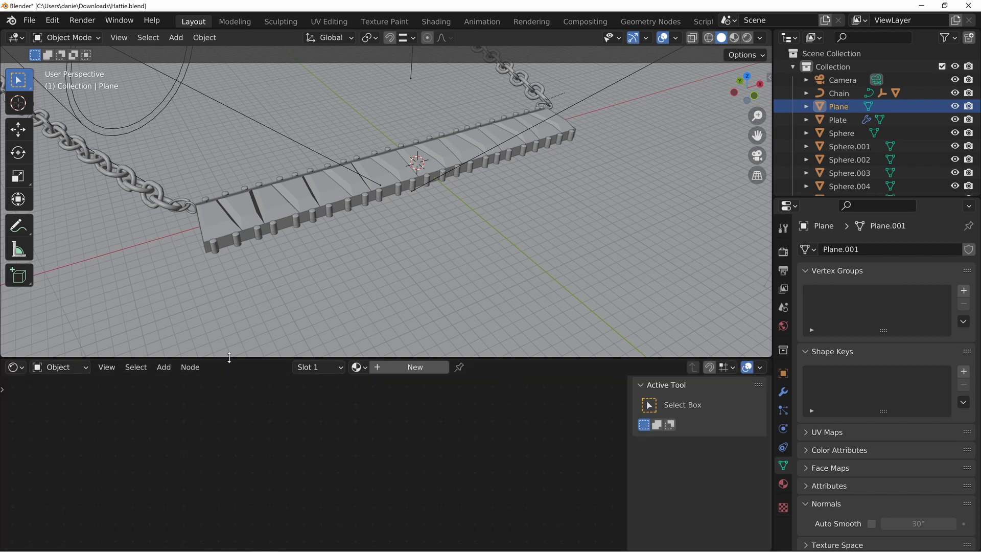
drag(229, 358, 243, 315)
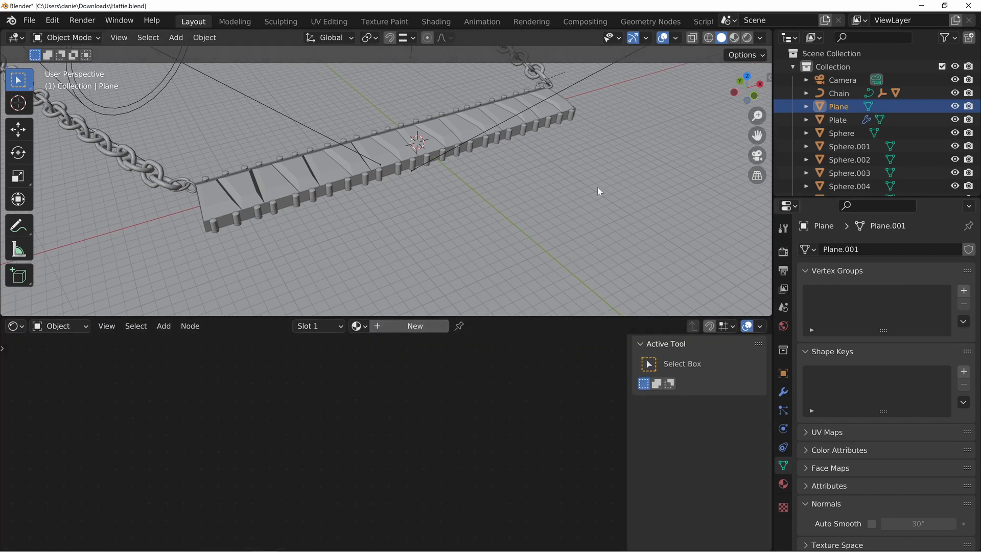
Create a new material for the ground plane and delete its Principled BSDF node
middle_drag(599, 191, 708, 293)
click(783, 484)
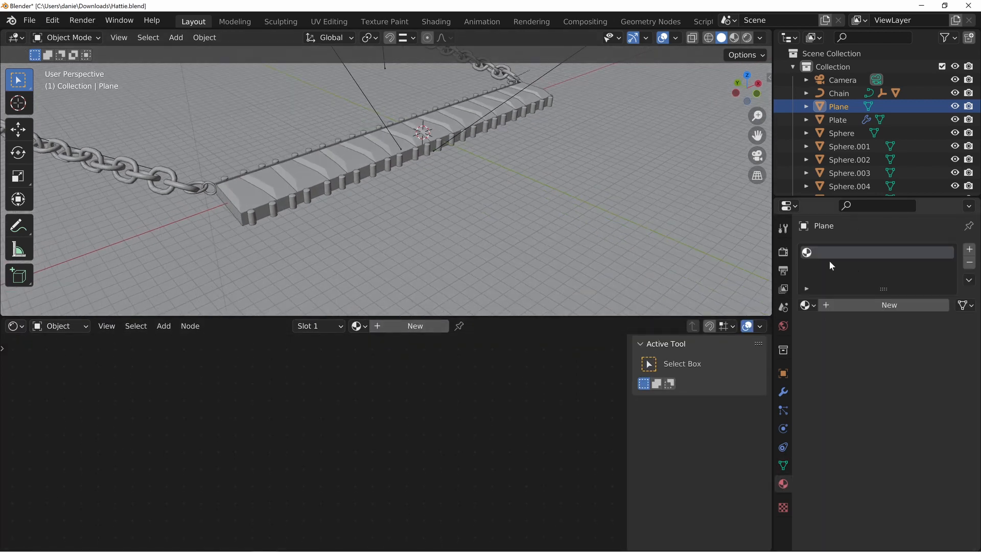
click(866, 310)
scroll(341, 492, up, 4)
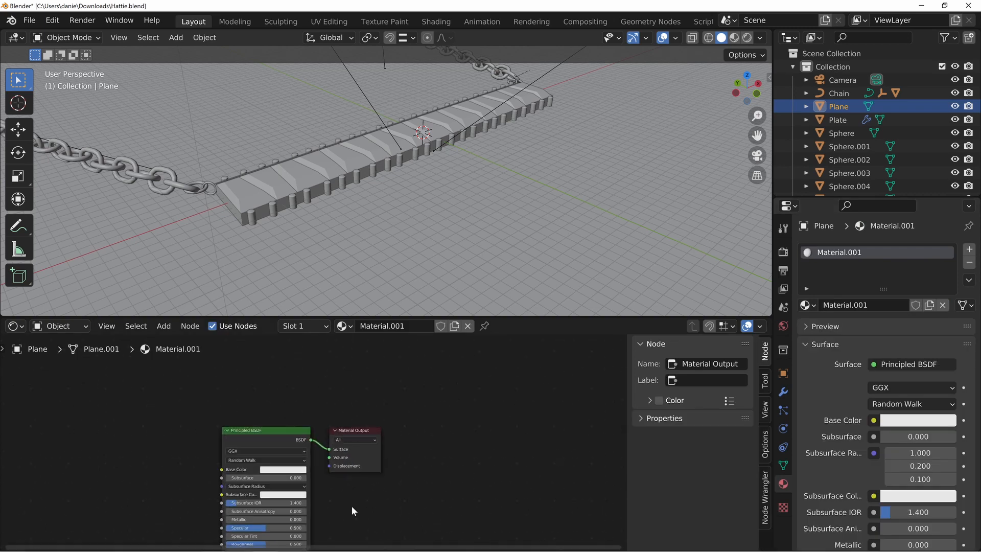
middle_drag(351, 506, 417, 465)
scroll(373, 442, up, 1)
click(322, 387)
key(x)
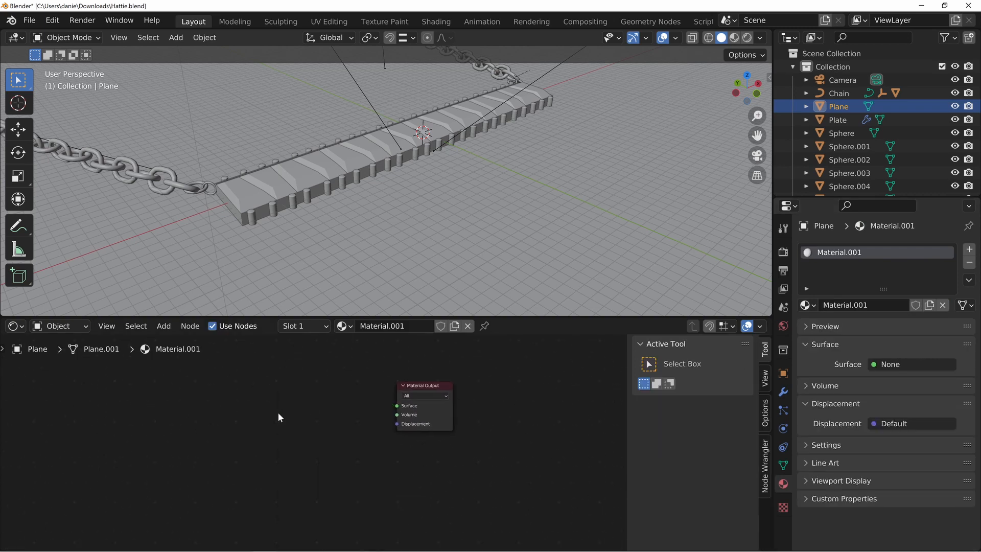
Add a Velvet BSDF node and connect its BSDF output to the Material Output's Surface input
middle_drag(297, 412, 366, 419)
key(shift+a)
mouse_move(285, 419)
mouse_move(244, 448)
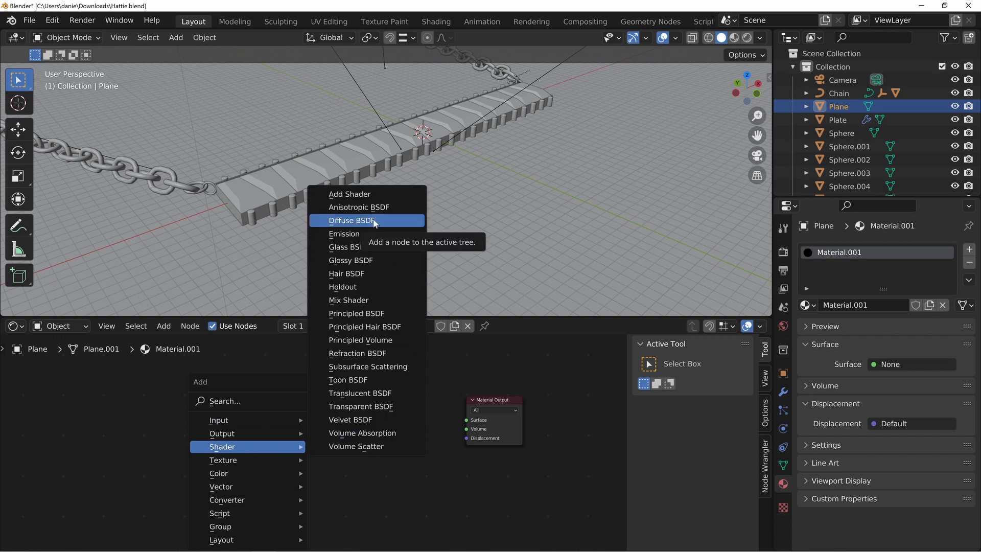
click(353, 419)
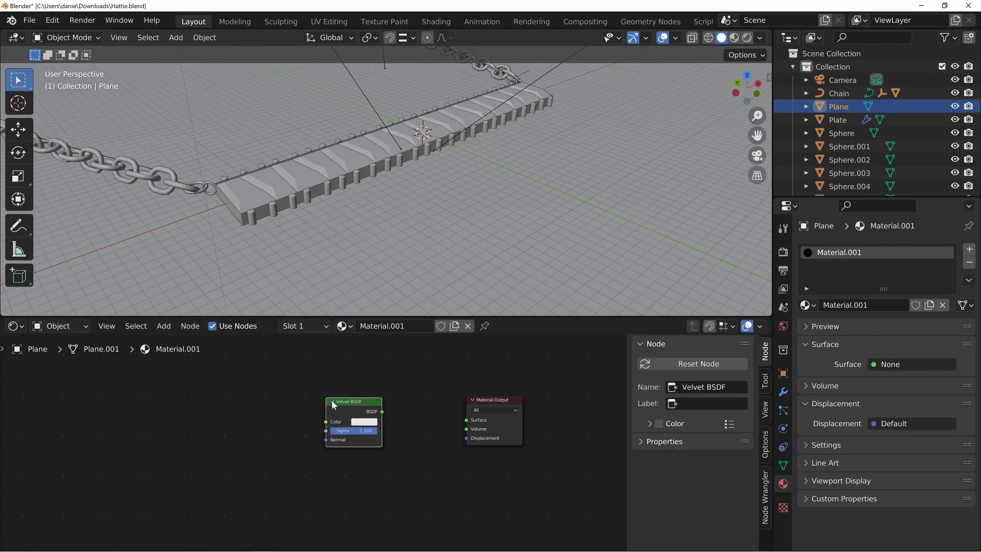
drag(382, 412, 473, 419)
drag(354, 408, 353, 402)
Show the scene in rendered shading and set the Velvet BSDF color to a light blue
click(365, 416)
key(z)
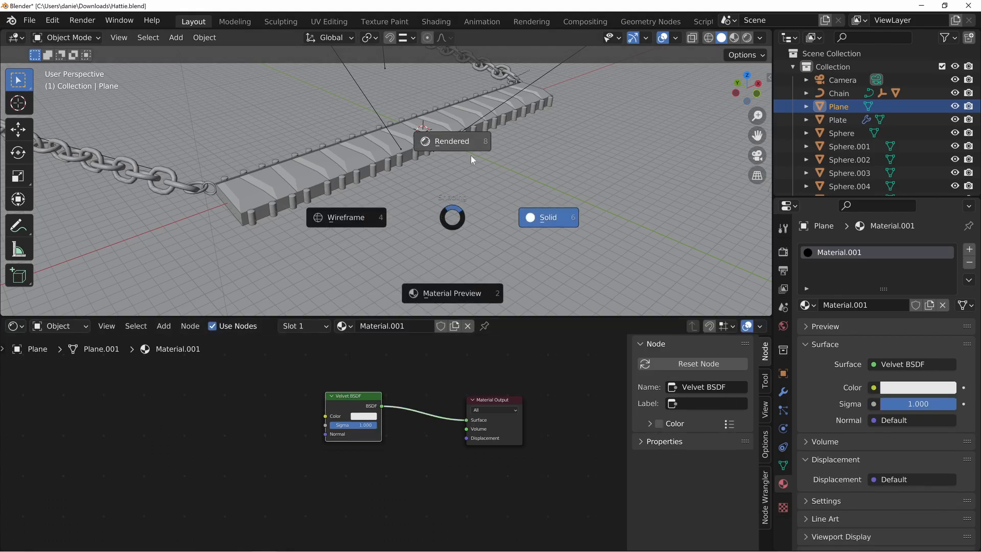
click(481, 161)
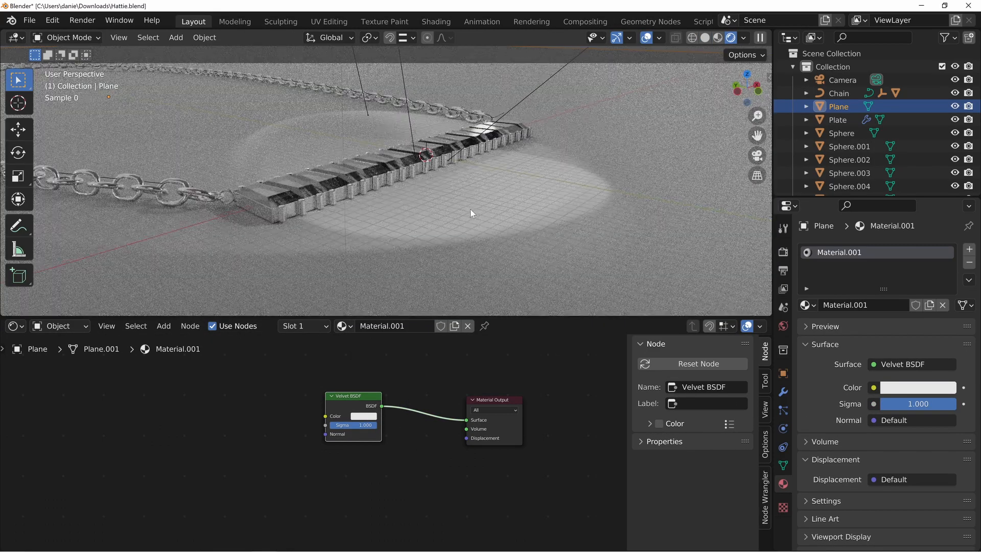
click(364, 416)
click(386, 321)
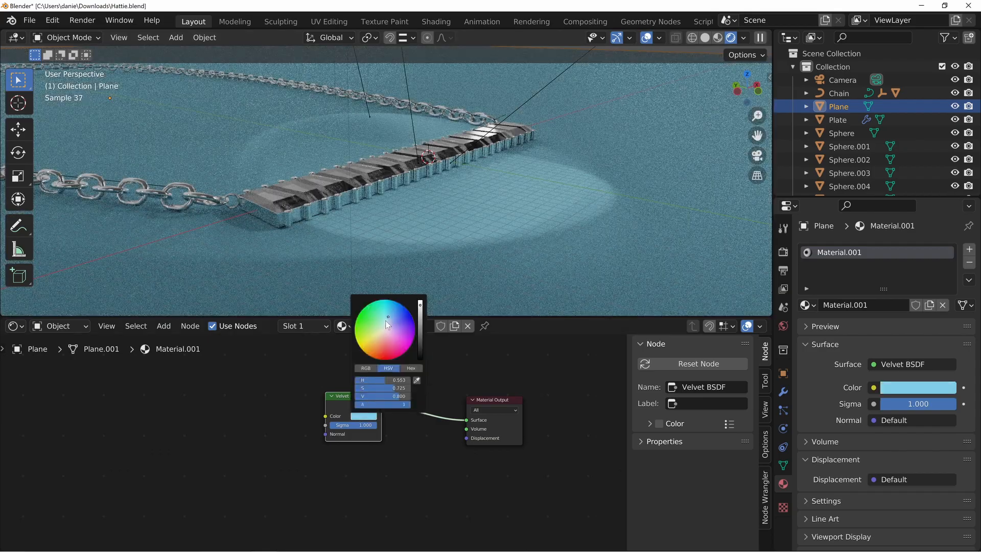
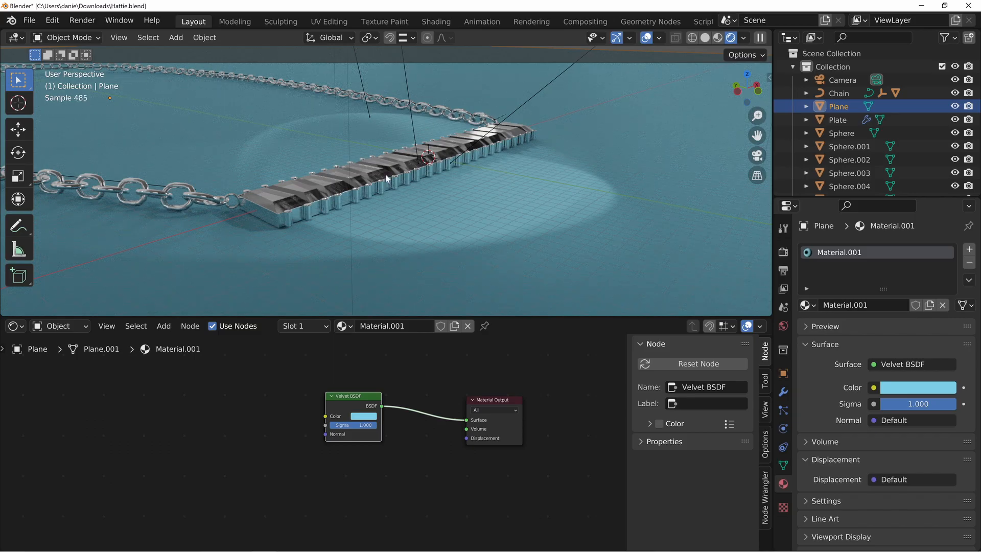
Try a paler blue and a more saturated blue as the ground plane's Velvet BSDF color
middle_drag(516, 162, 458, 198)
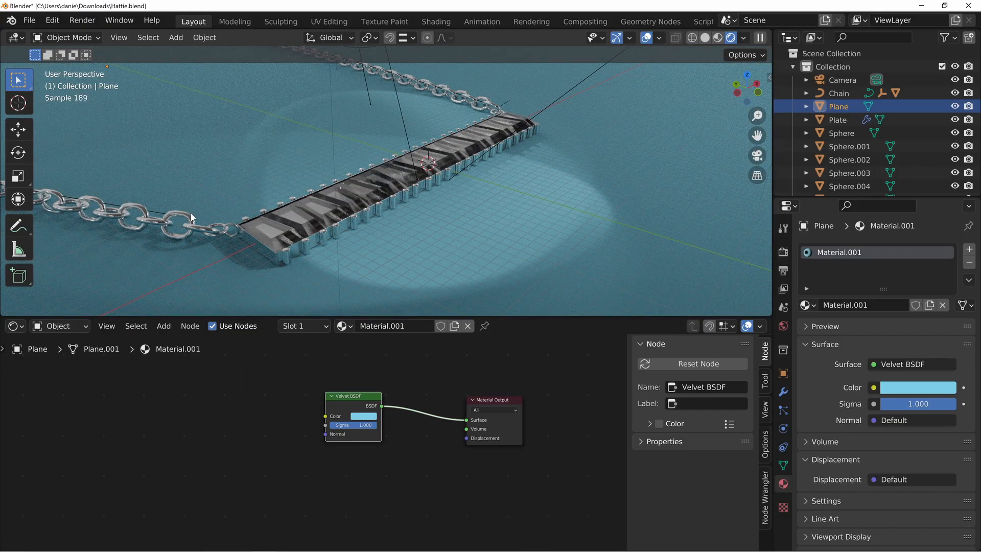
middle_drag(434, 201, 409, 199)
click(362, 417)
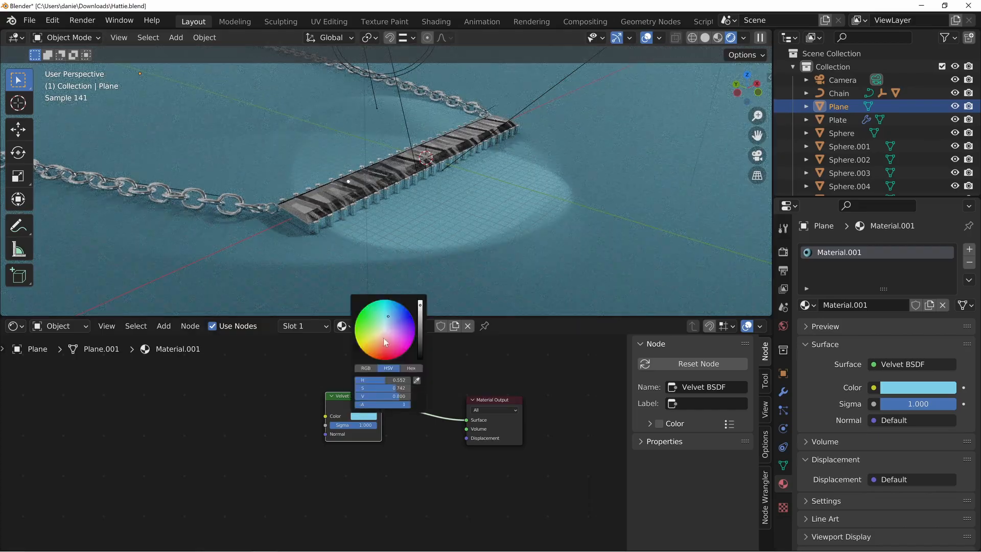
click(388, 323)
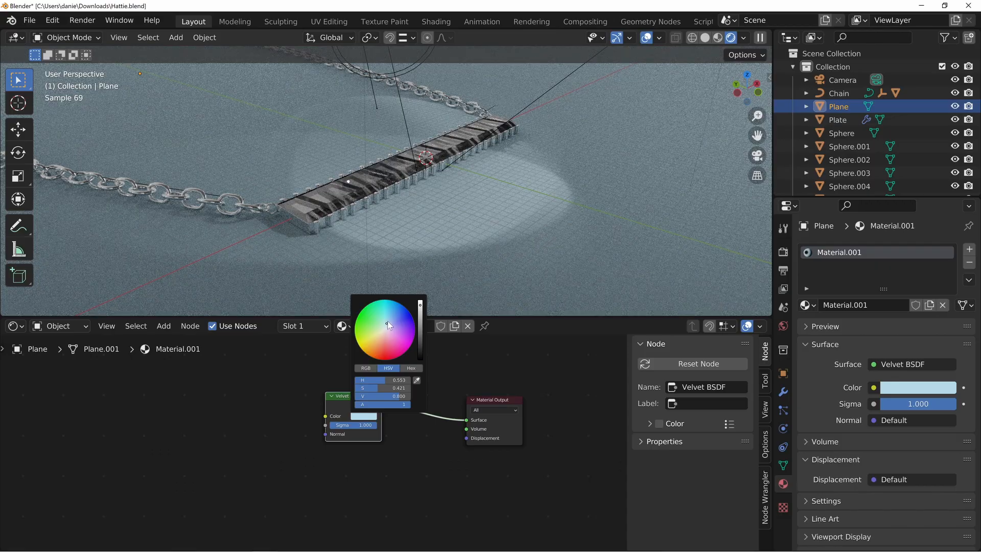
click(390, 313)
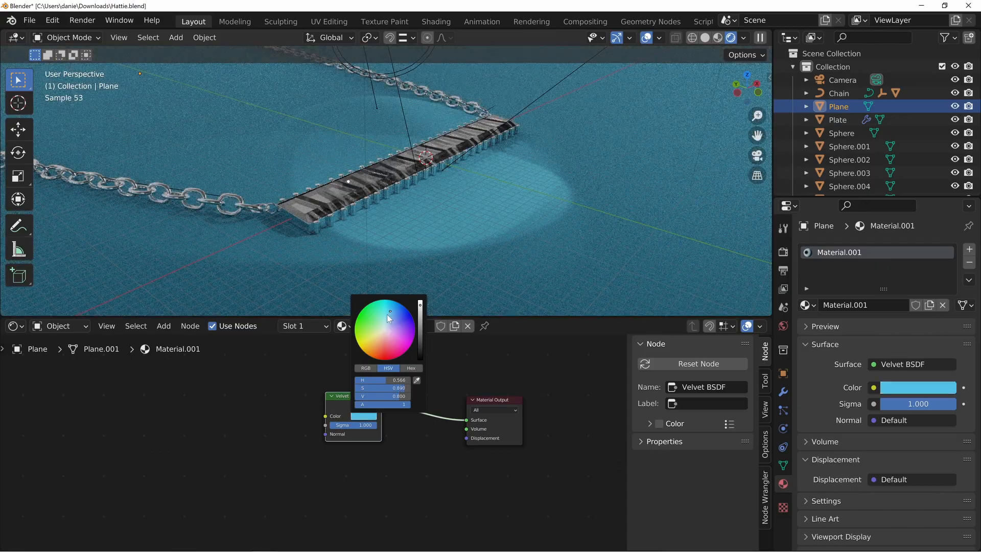
Try a golden yellow and an orange as the ground plane's Velvet BSDF color
middle_drag(520, 160, 506, 219)
click(369, 417)
click(375, 341)
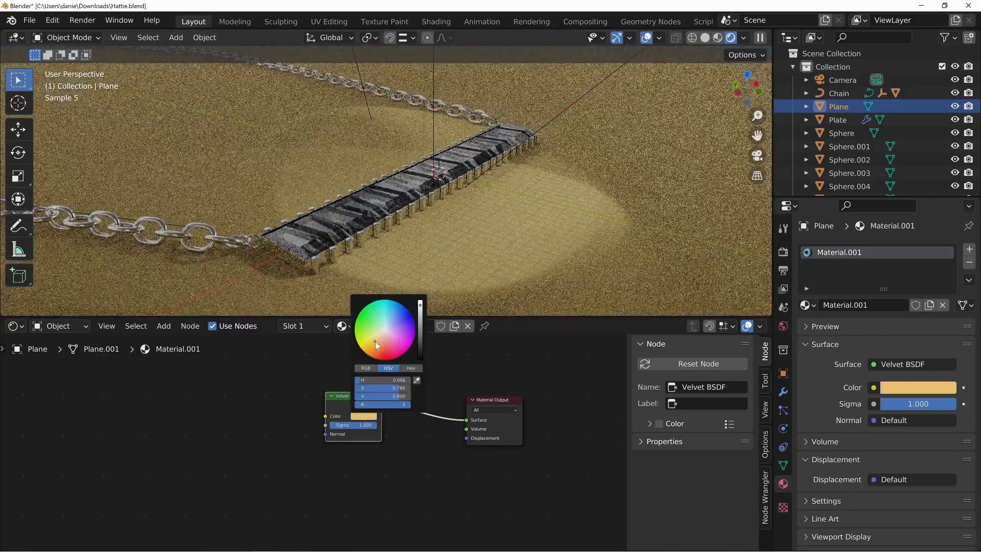
drag(376, 345, 382, 342)
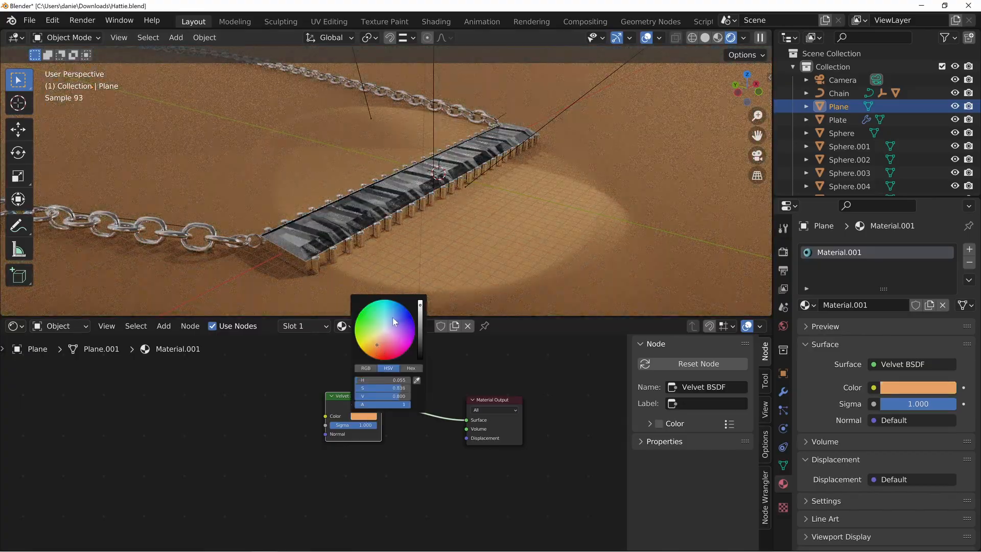
Set the ground plane's Velvet BSDF color back to a light blue and check the velvet around the necklace
click(387, 323)
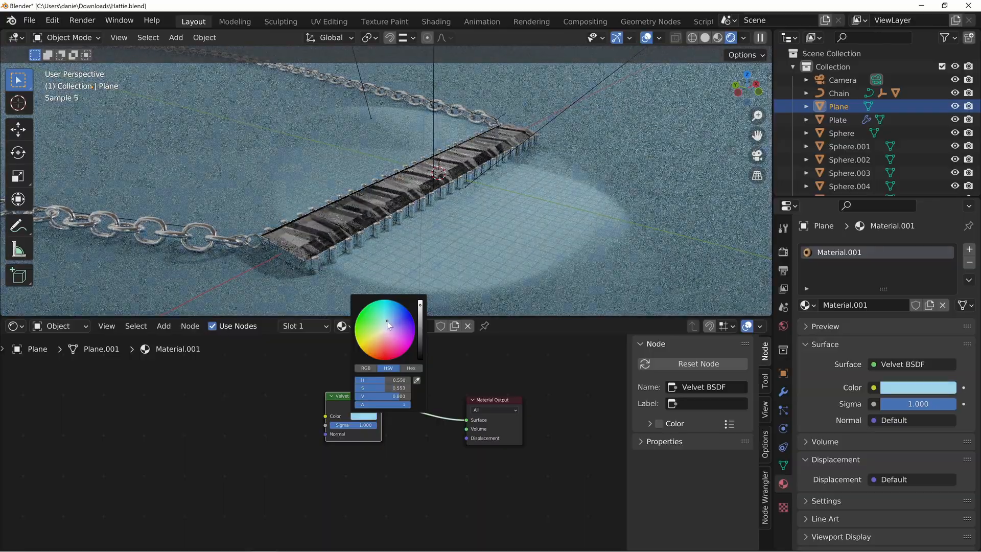
middle_drag(441, 151, 273, 159)
middle_drag(380, 221, 529, 219)
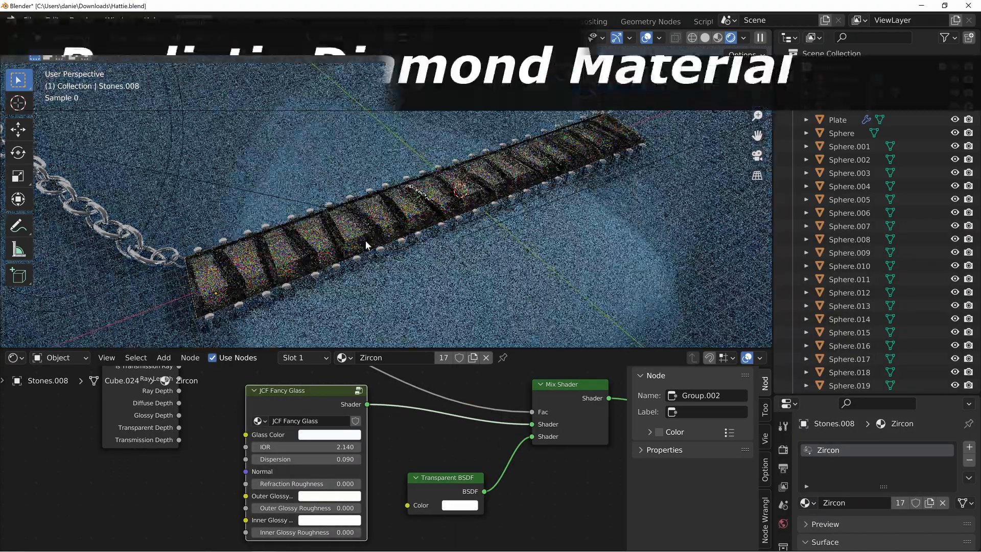
Select the end stone to show its Zircon material nodes and examine the stones' reflections from several angles
middle_drag(366, 241, 400, 220)
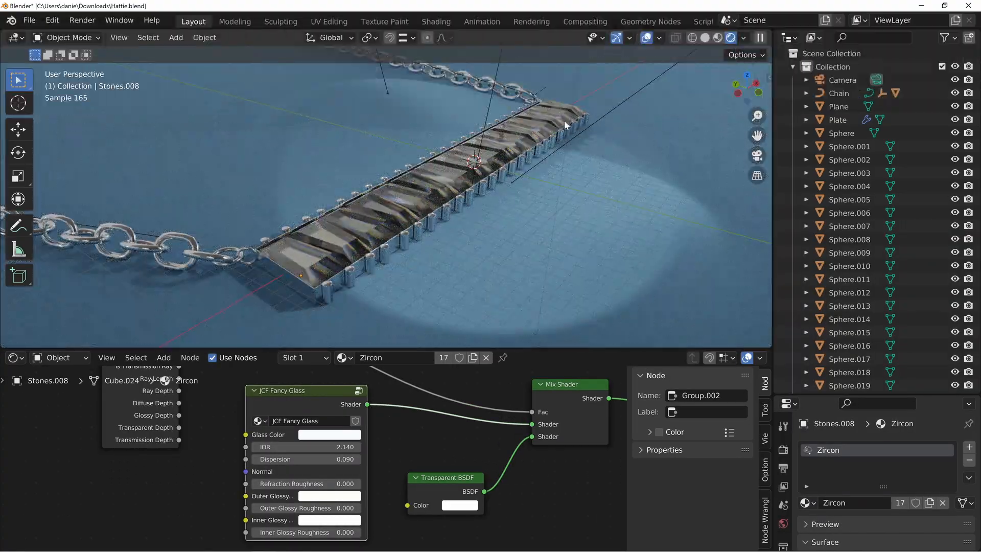
middle_drag(495, 408, 335, 437)
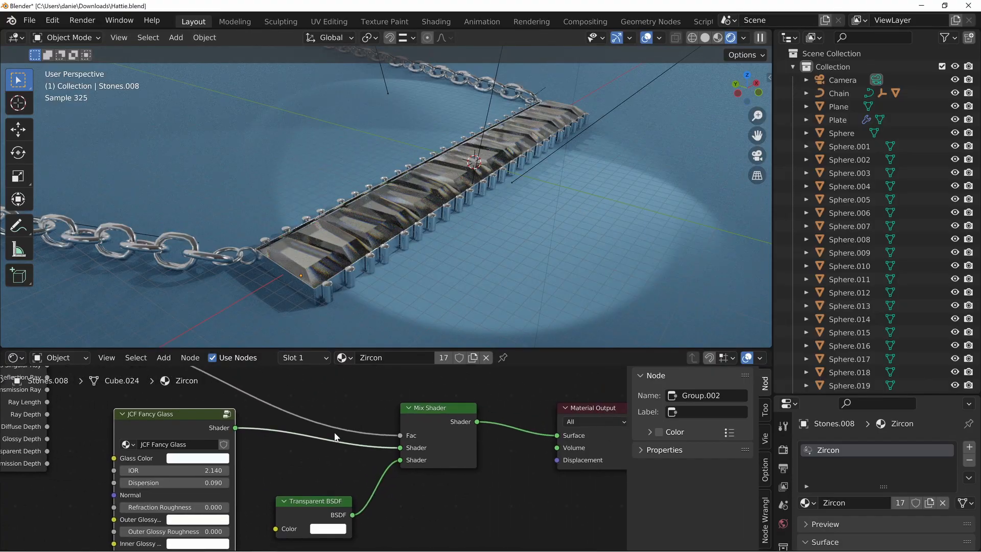
middle_drag(400, 226, 314, 174)
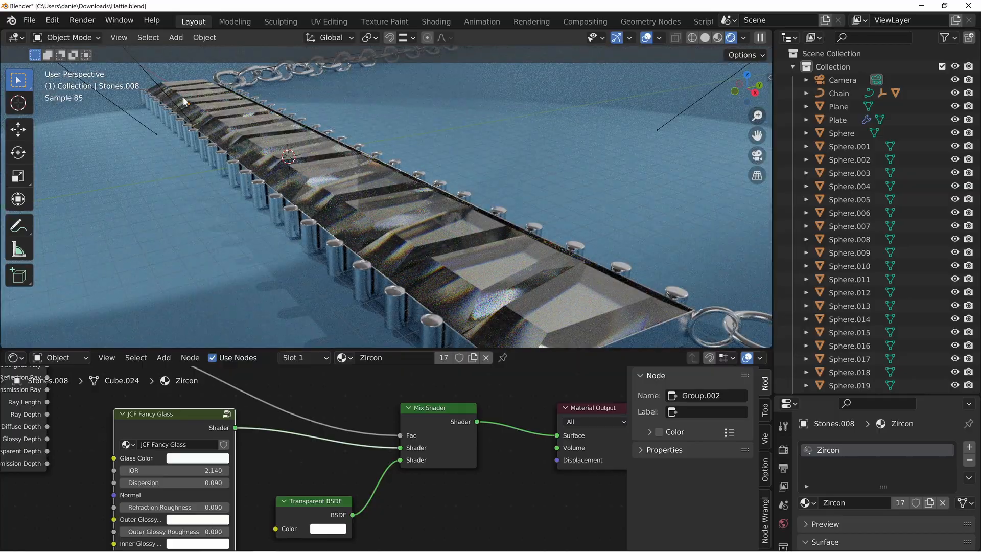
middle_drag(283, 202, 392, 239)
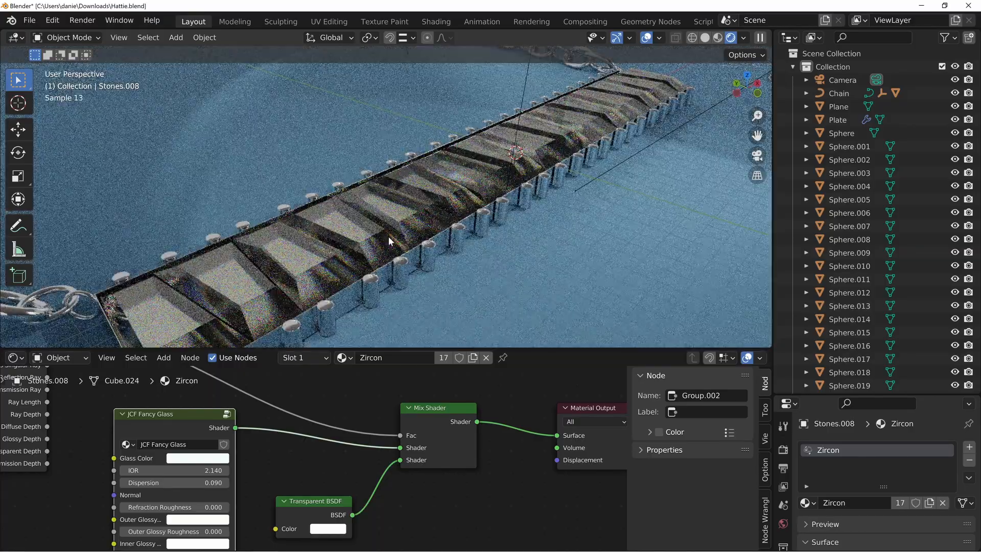
middle_drag(587, 155, 335, 273)
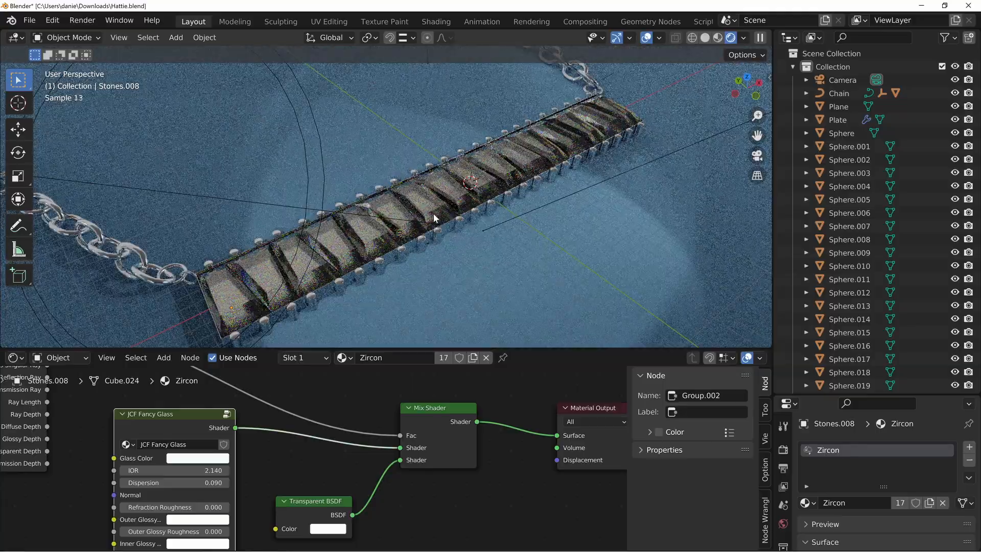
Reposition the JCF Fancy Glass and Transparent BSDF nodes slightly in the Zircon material
drag(142, 422, 174, 435)
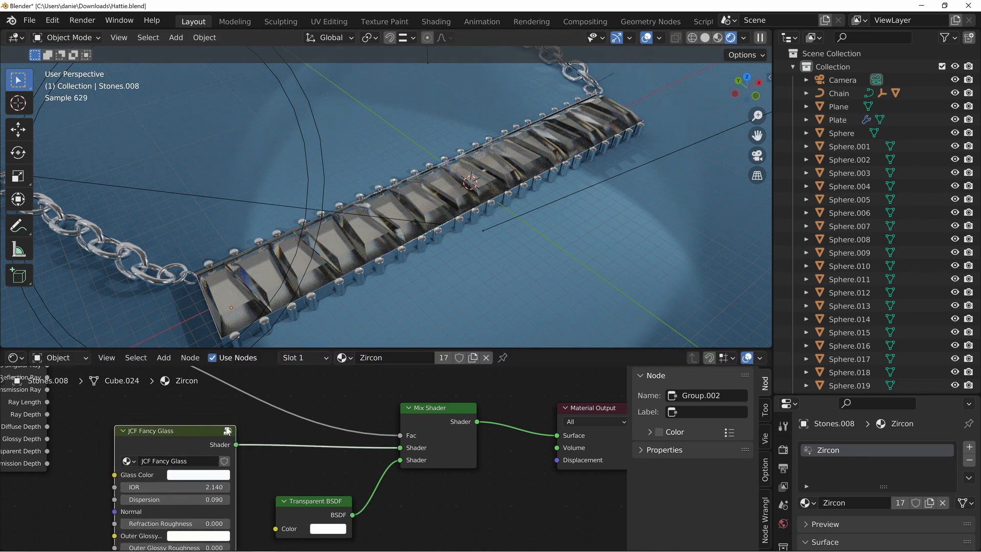
middle_drag(293, 451, 334, 425)
drag(357, 482, 349, 489)
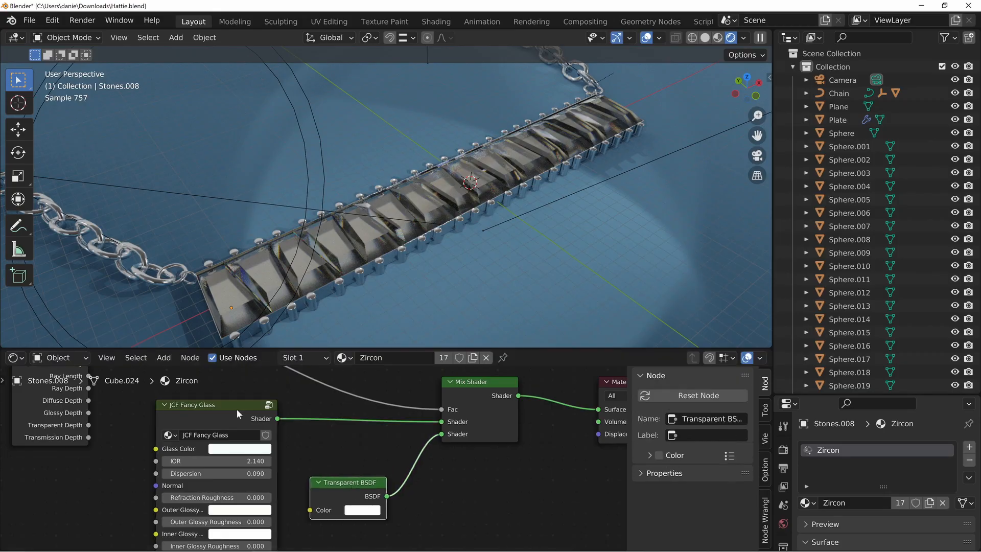
drag(237, 409, 231, 411)
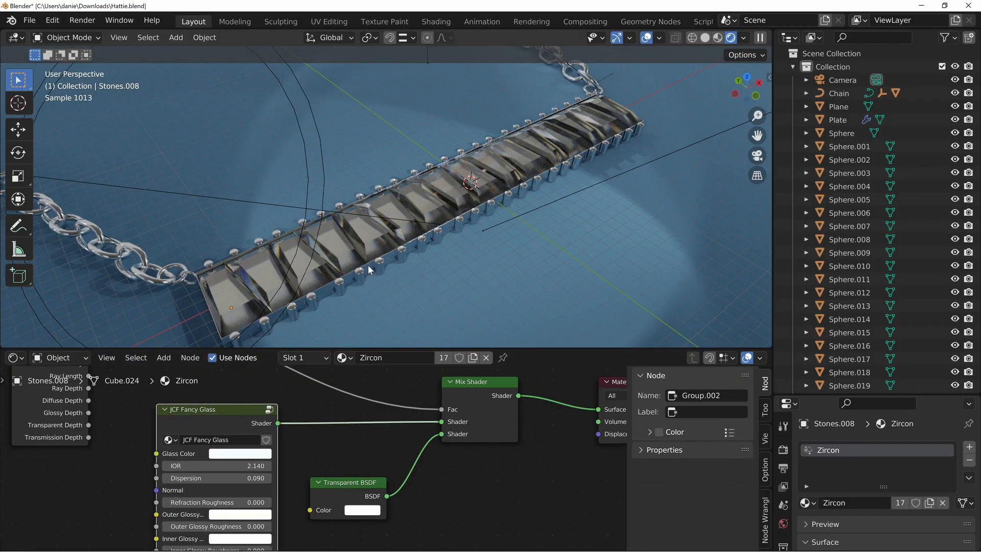
Set the Dispersion of the Zircon material's JCF Fancy Glass node to 0.310
shift+middle_drag(368, 265, 404, 210)
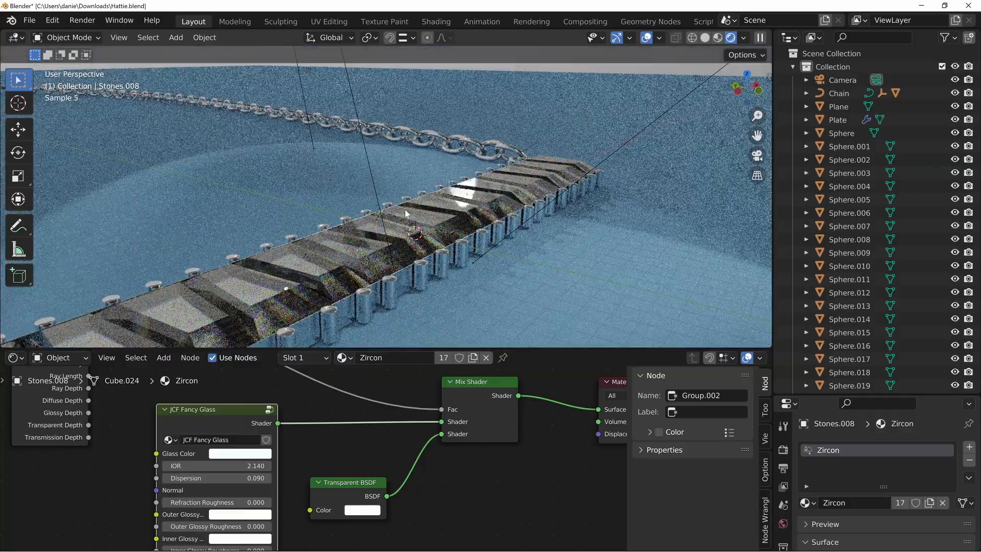
middle_drag(314, 473, 326, 459)
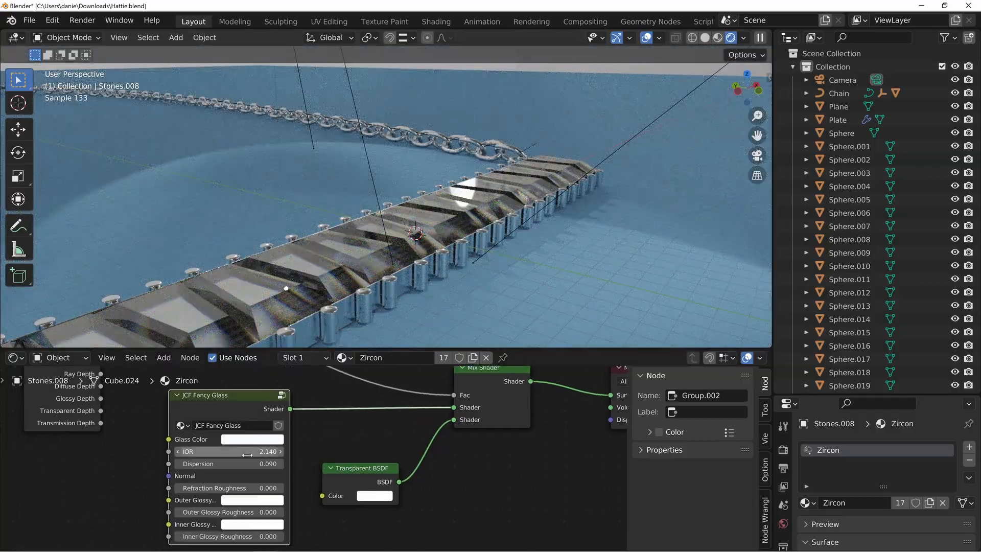
mouse_move(230, 464)
mouse_down()
mouse_move(263, 464)
mouse_move(241, 464)
mouse_up()
Try a cyan Glass Color and an orange Outer Glossy color on the JCF Fancy Glass node
middle_drag(300, 479, 294, 433)
click(268, 431)
click(290, 280)
click(279, 446)
click(308, 350)
Try magenta and violet as the JCF Fancy Glass node's Inner Glossy color and check the stones
middle_drag(342, 468, 351, 437)
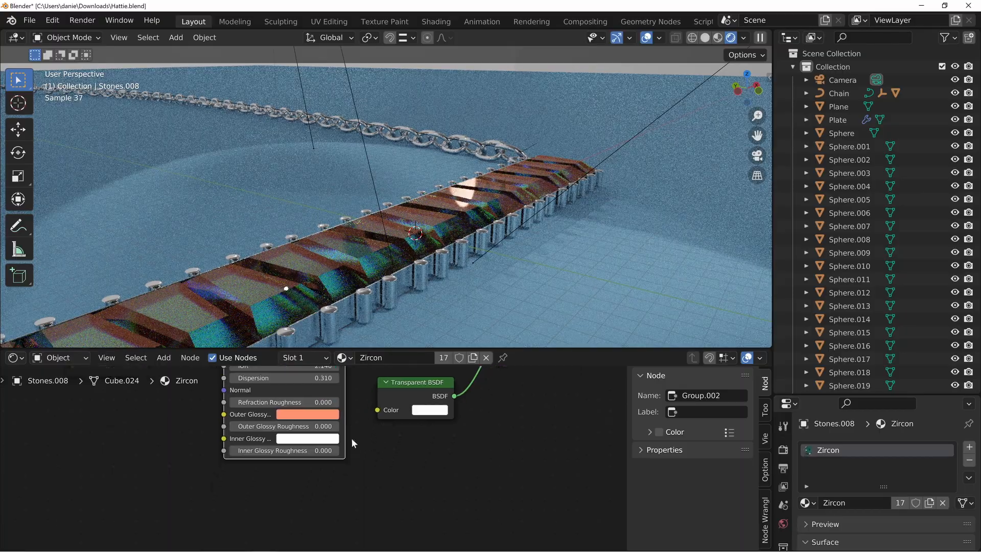
click(310, 439)
click(350, 324)
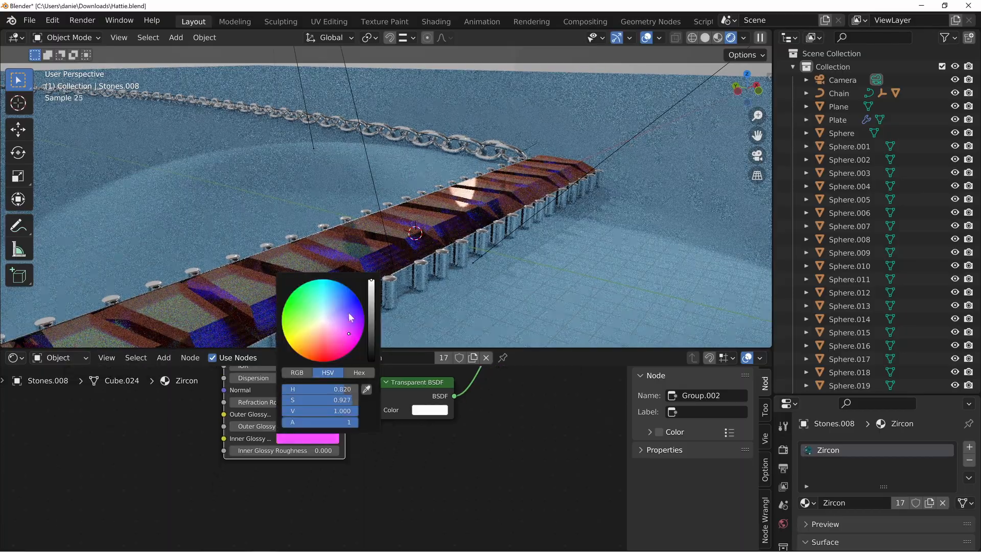
click(350, 316)
middle_drag(484, 201, 463, 143)
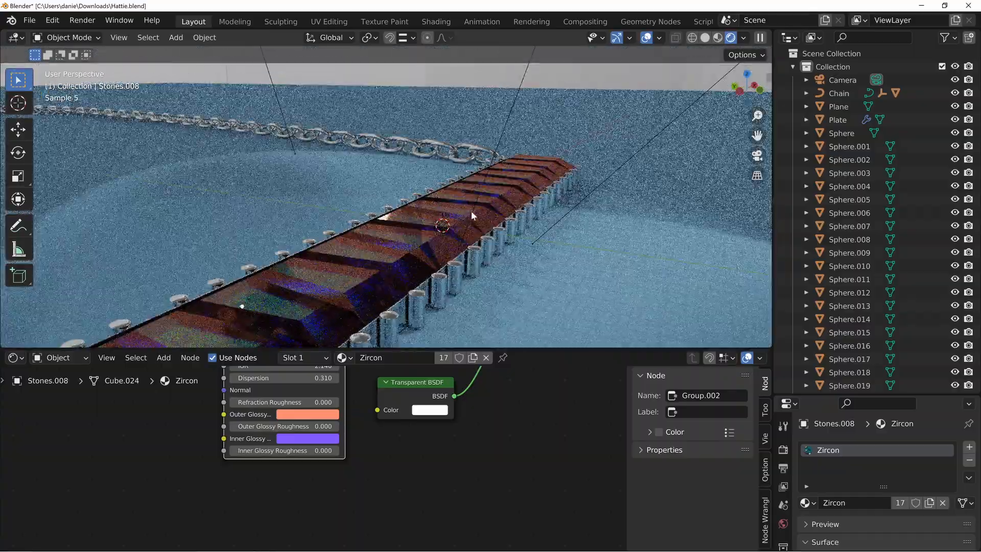
Return the JCF Fancy Glass node's Inner Glossy and Outer Glossy colors to near white and set Glass Color to a very pale blue
middle_drag(359, 453, 394, 492)
click(350, 483)
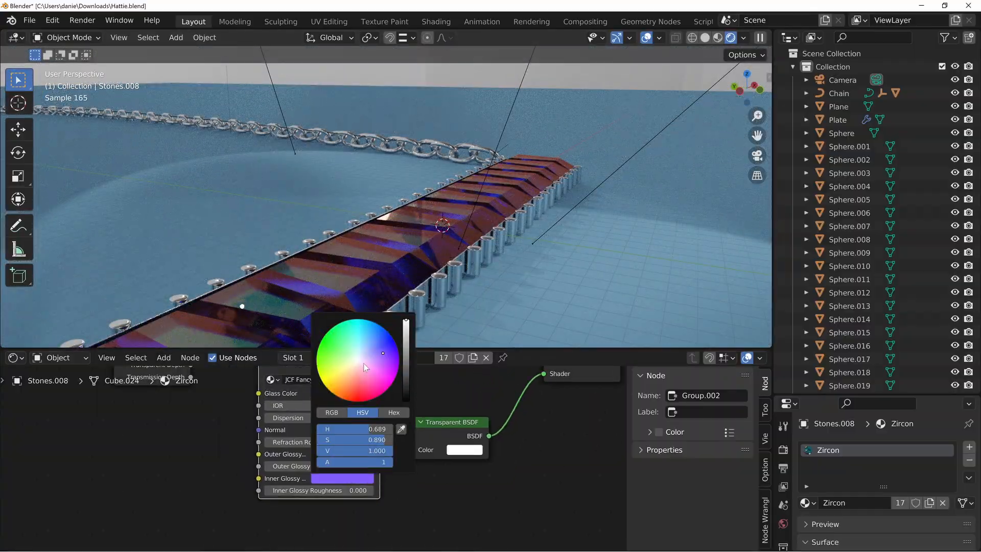
click(359, 361)
click(351, 455)
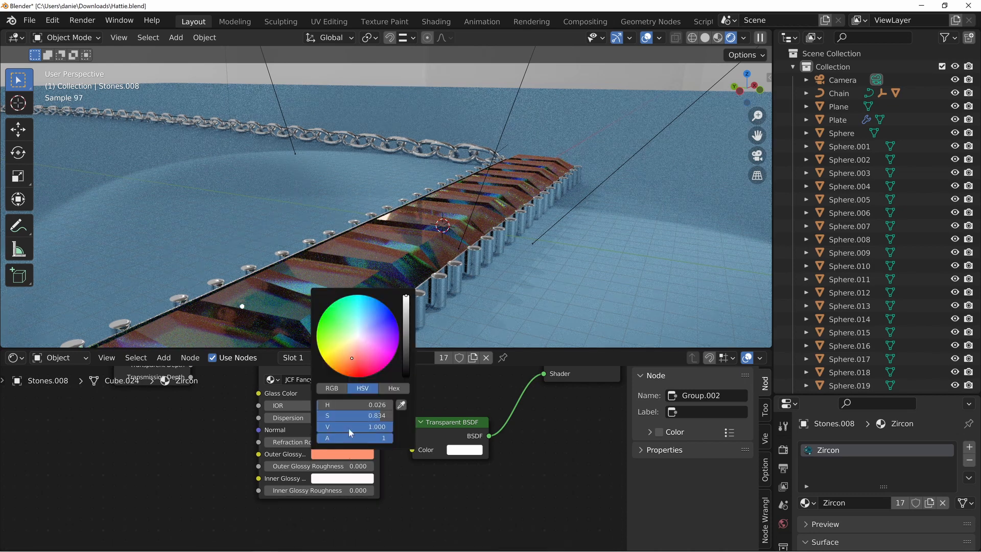
click(358, 336)
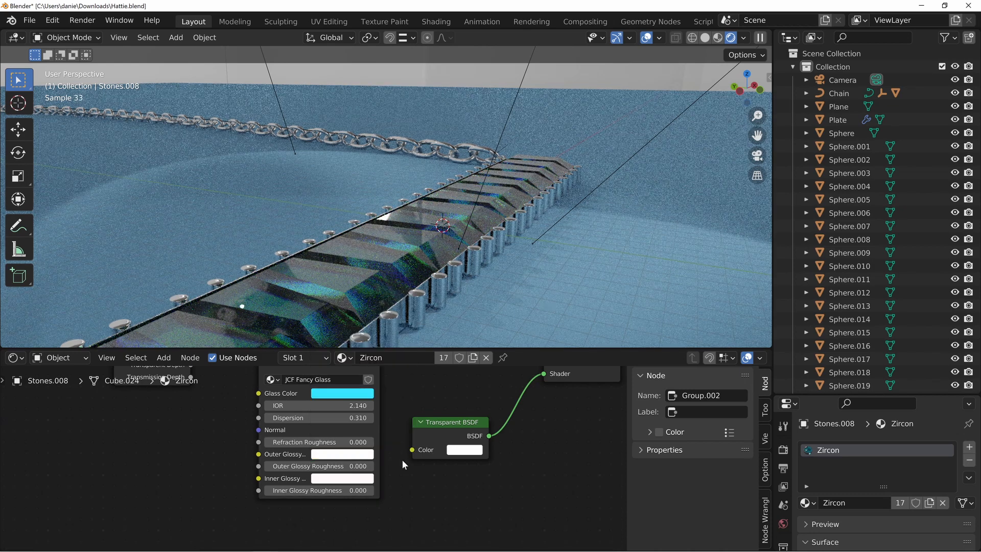
click(351, 391)
click(359, 274)
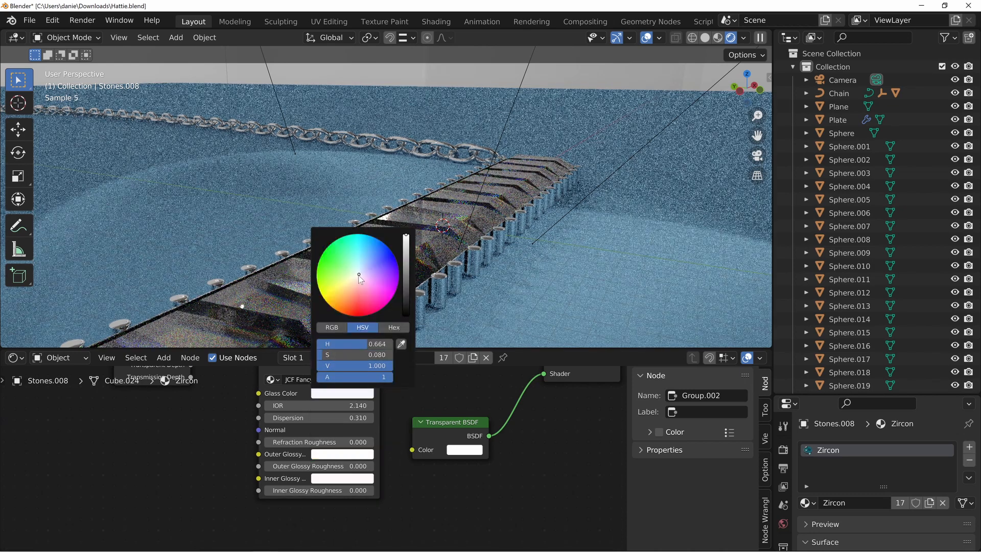
Examine the rendered stones and the whole necklace from several angles and distances
middle_drag(407, 266, 480, 220)
scroll(383, 266, up, 5)
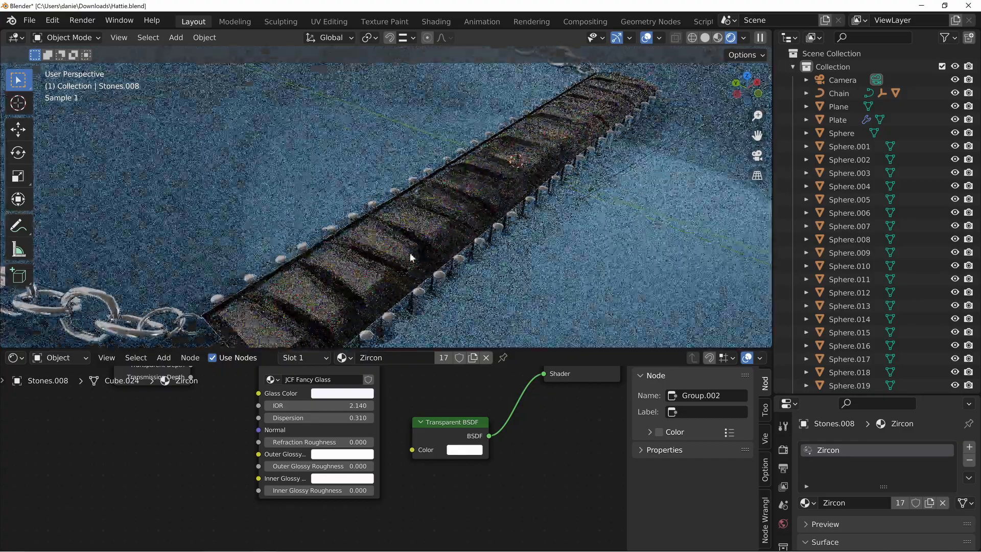
middle_drag(410, 257, 425, 248)
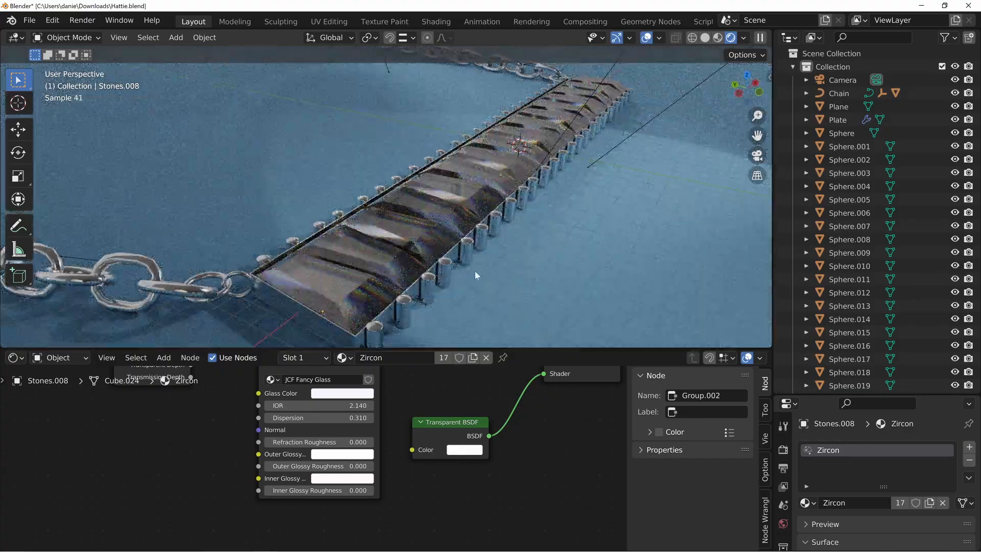
middle_drag(475, 276, 484, 279)
middle_drag(594, 235, 410, 251)
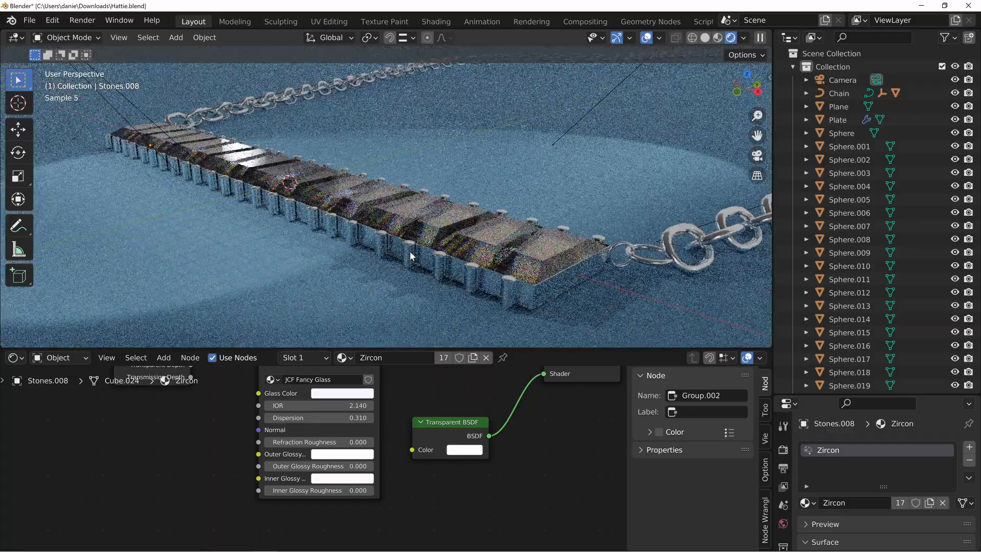
scroll(425, 258, down, 5)
middle_drag(379, 194, 399, 205)
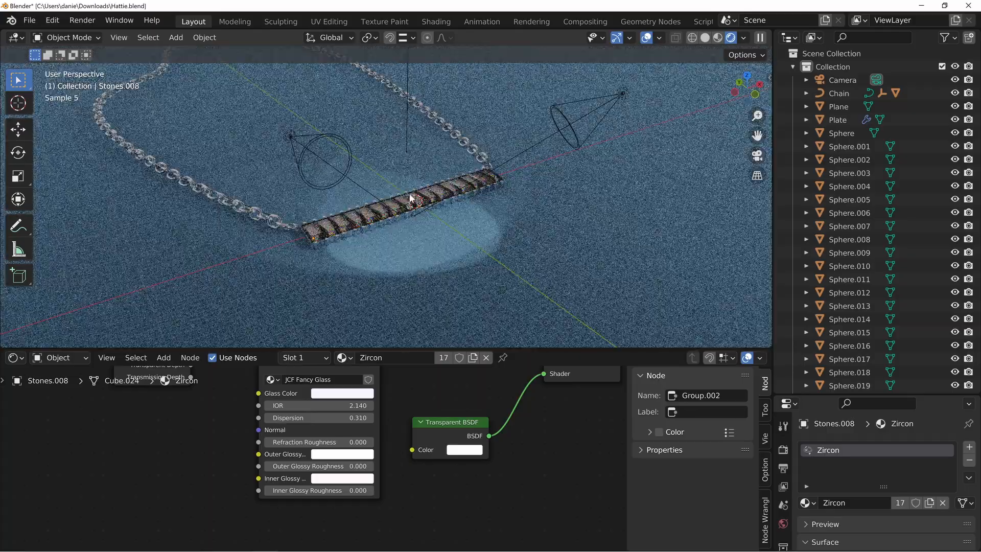
Enlarge the Properties editor, expand the render's Light Paths settings and set the maximum Transmission bounces to 16
drag(798, 392, 798, 128)
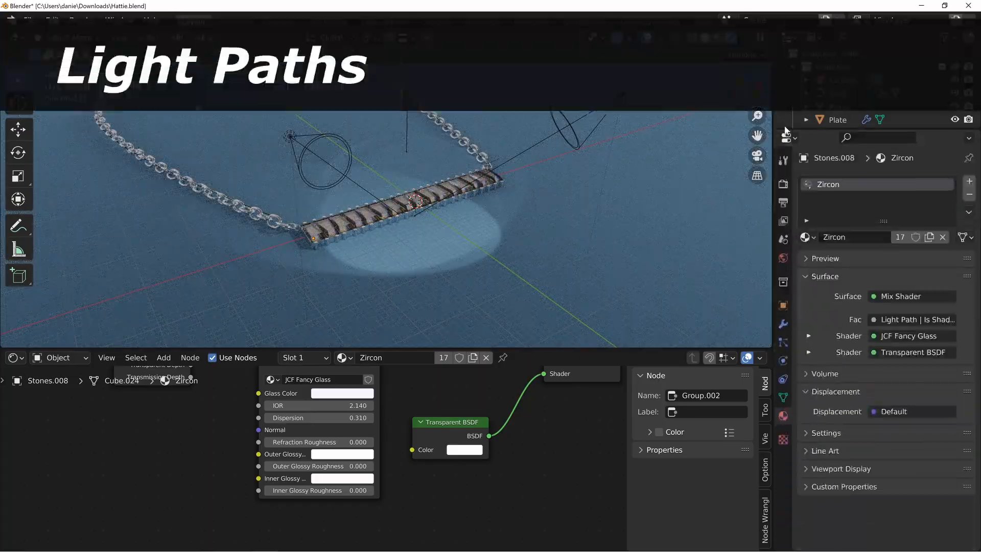
click(784, 183)
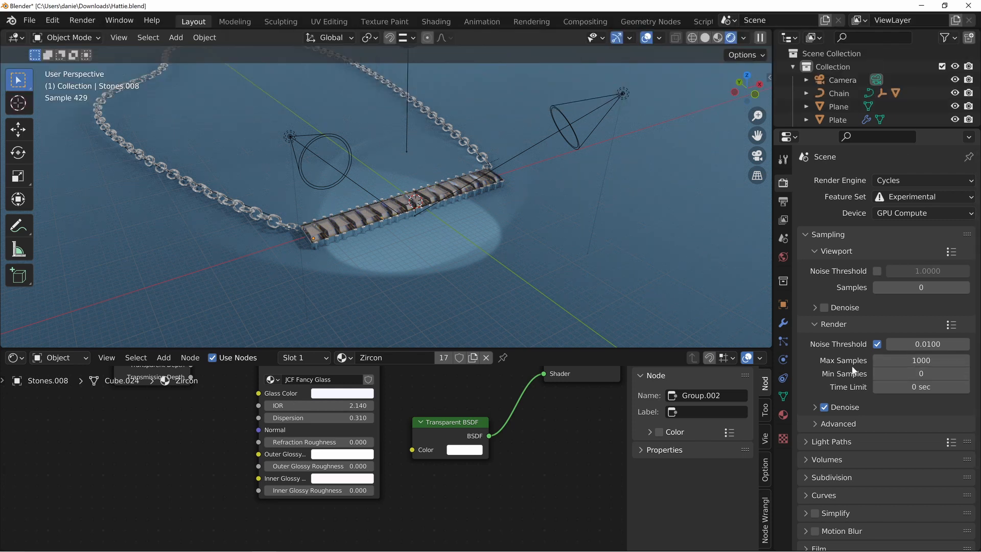
click(806, 443)
scroll(851, 409, down, 5)
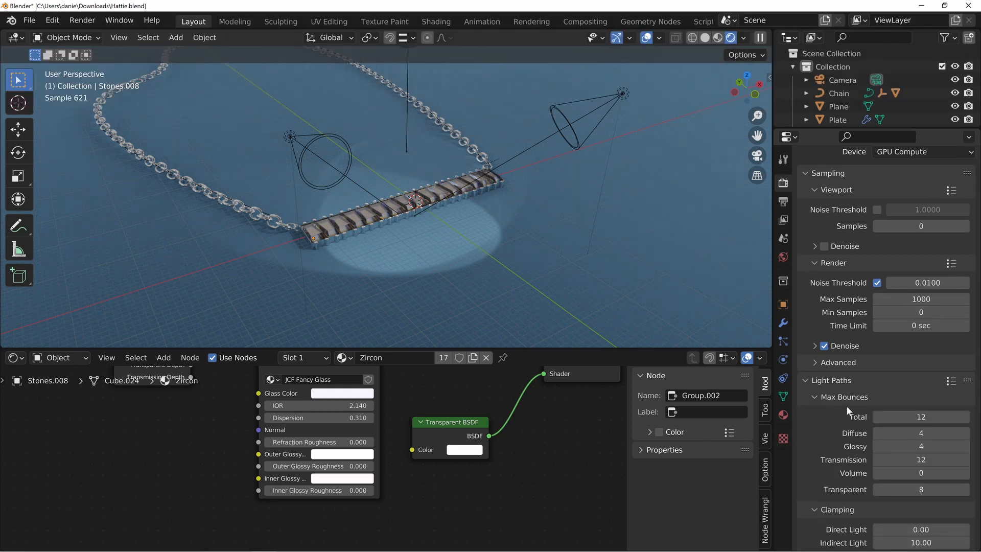
scroll(828, 359, down, 2)
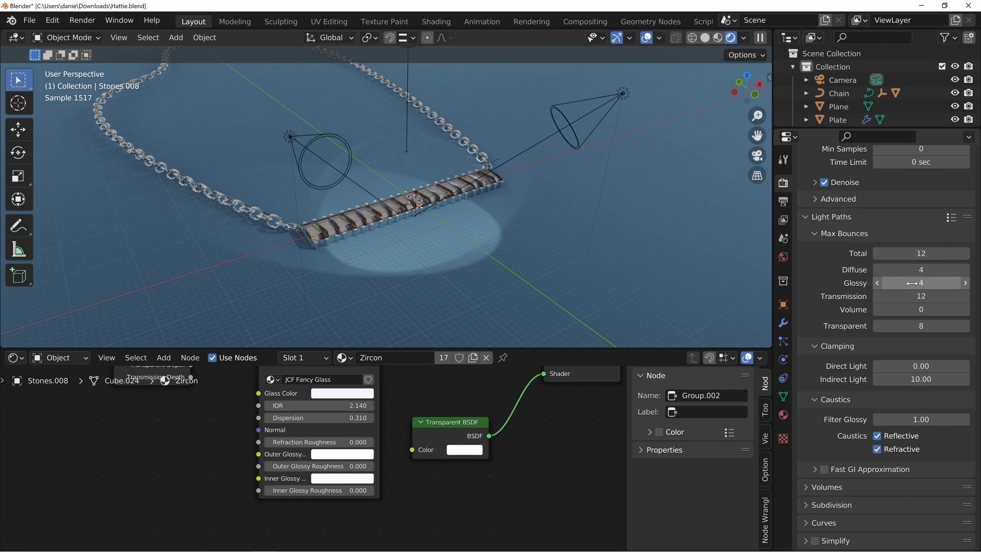
click(965, 297)
click(965, 296)
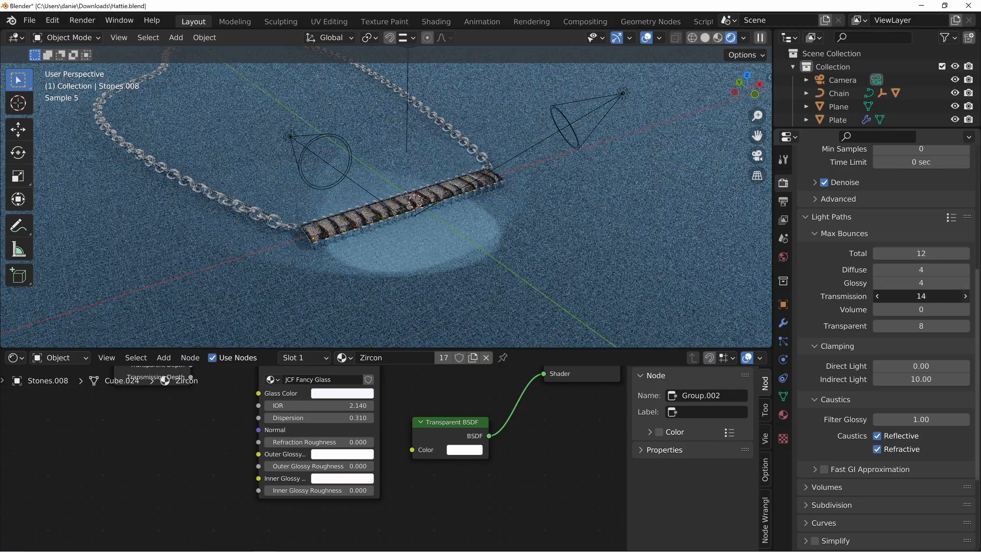
click(965, 297)
click(964, 297)
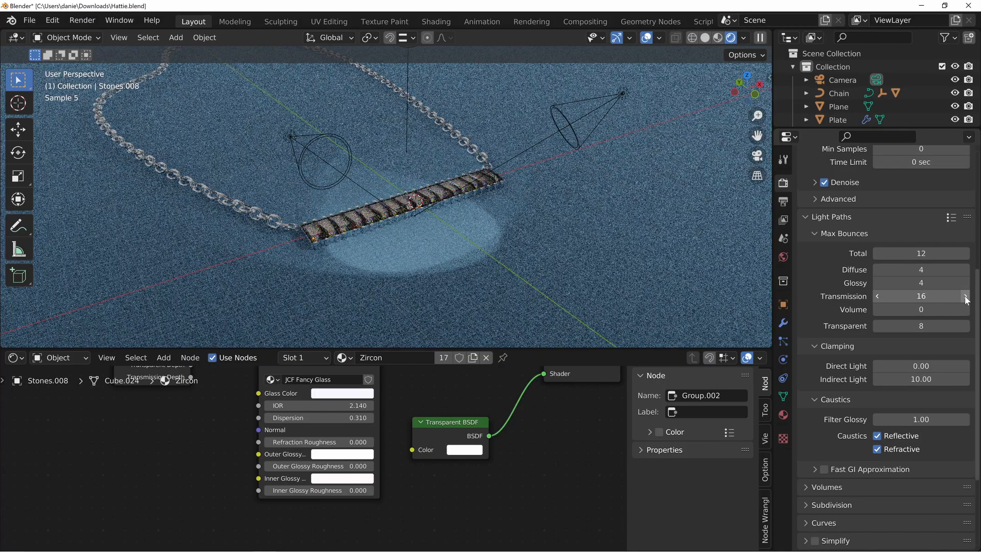
Enable Fast GI Approximation for the render and inspect the stones up close from a higher angle
click(825, 470)
click(835, 471)
scroll(846, 434, down, 3)
scroll(844, 411, down, 3)
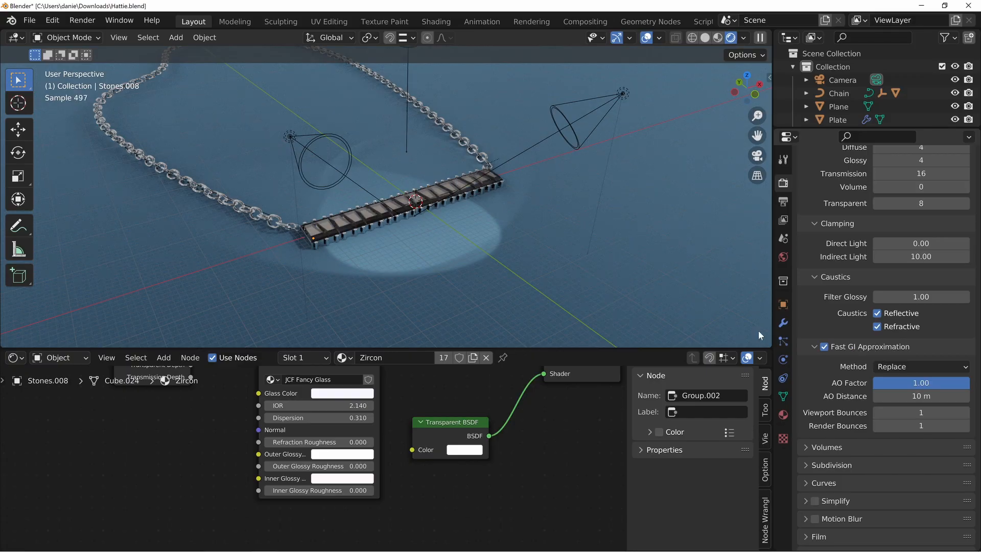
scroll(469, 228, up, 8)
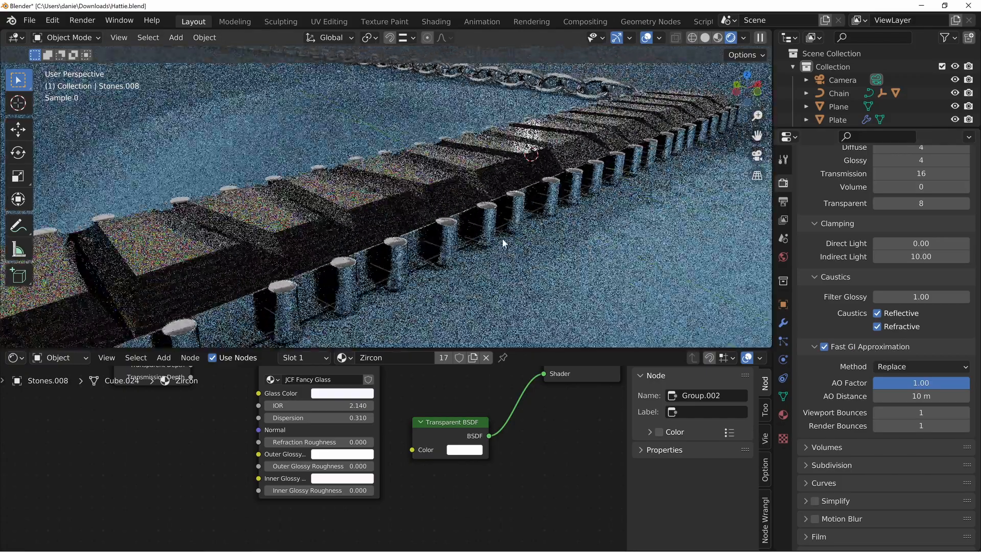
scroll(495, 232, down, 3)
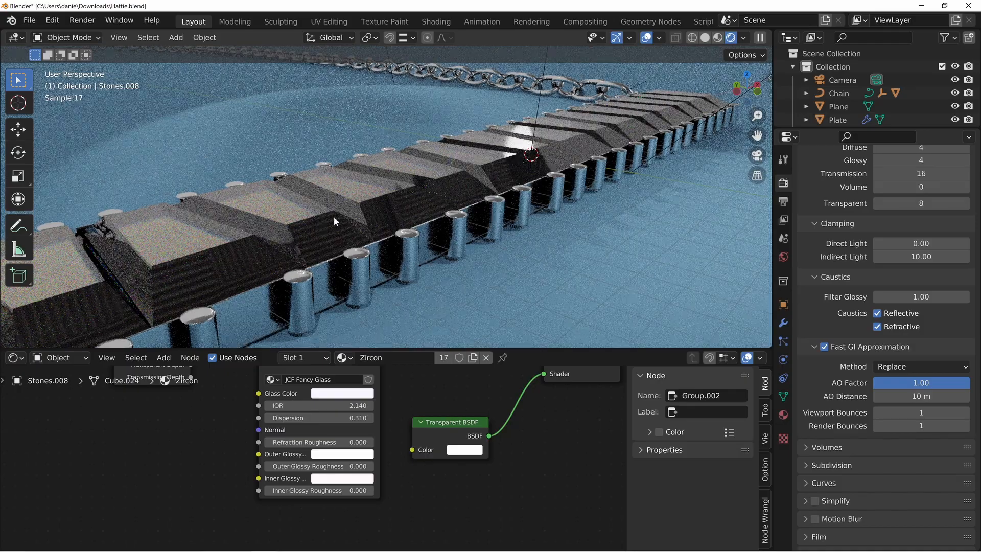
middle_drag(335, 221, 376, 259)
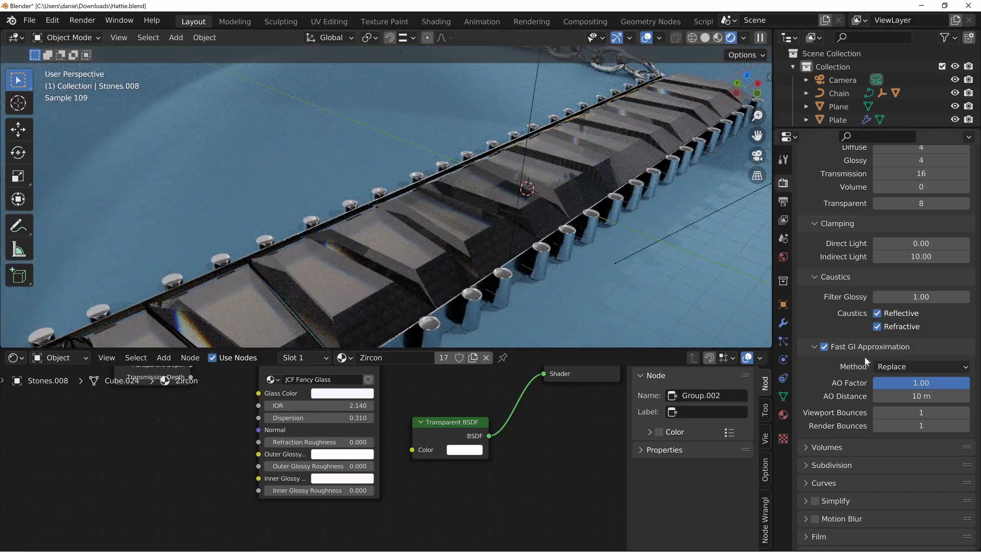
Set the Fast GI Approximation's Viewport Bounces to 16 and its Render Bounces to 0
click(825, 348)
click(826, 348)
mouse_move(966, 418)
mouse_down()
mouse_move(980, 419)
mouse_move(966, 416)
mouse_up()
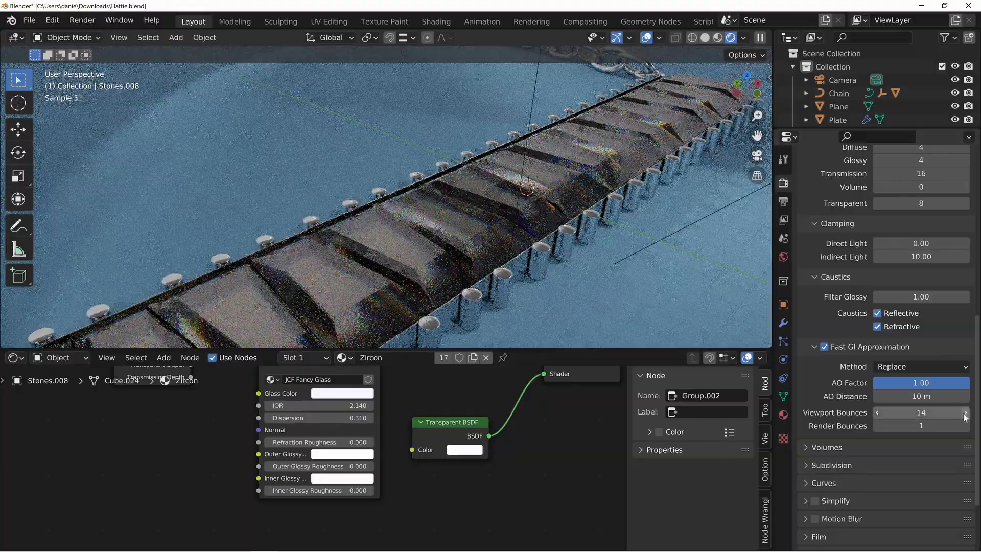
click(964, 417)
click(965, 417)
click(965, 417)
click(965, 417)
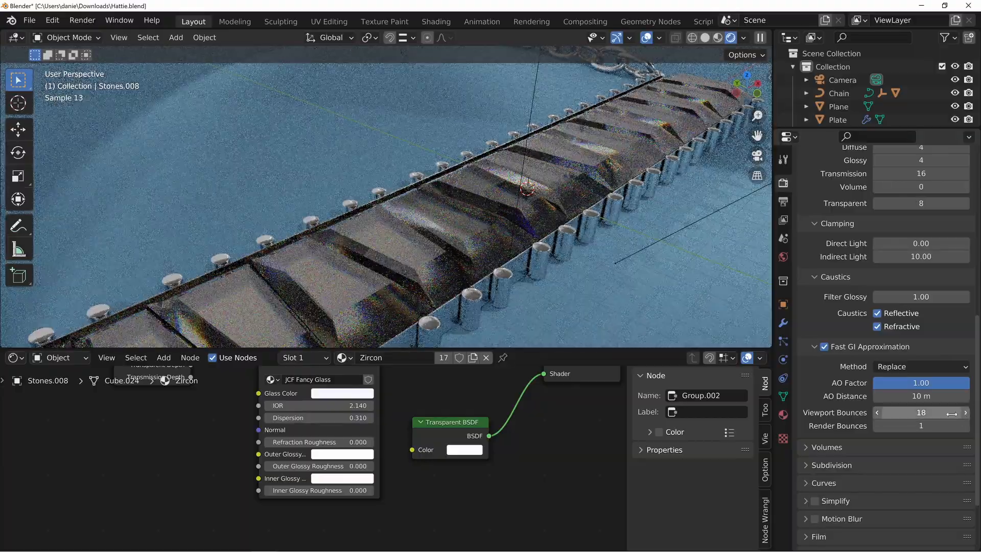
click(877, 414)
click(877, 414)
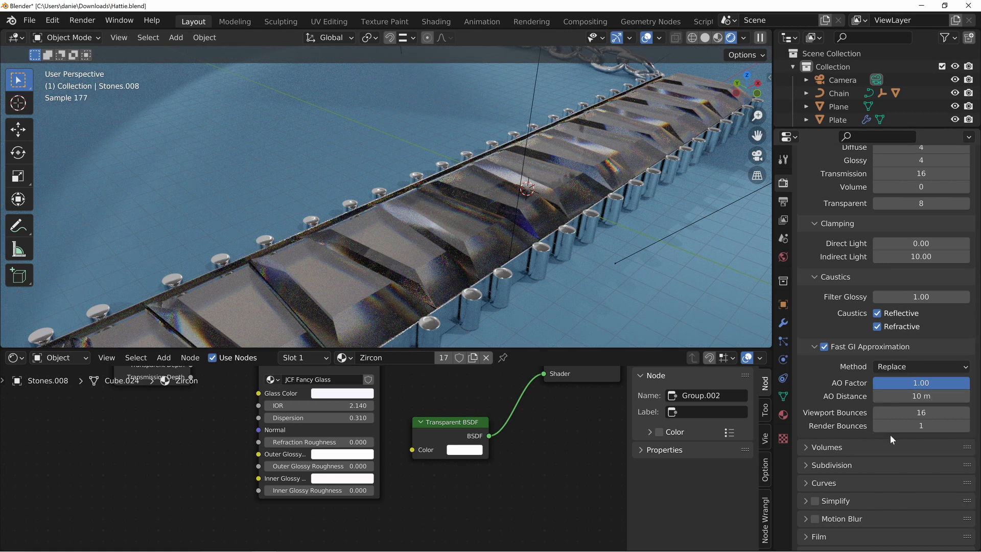
click(922, 426)
text(0)
key(Return)
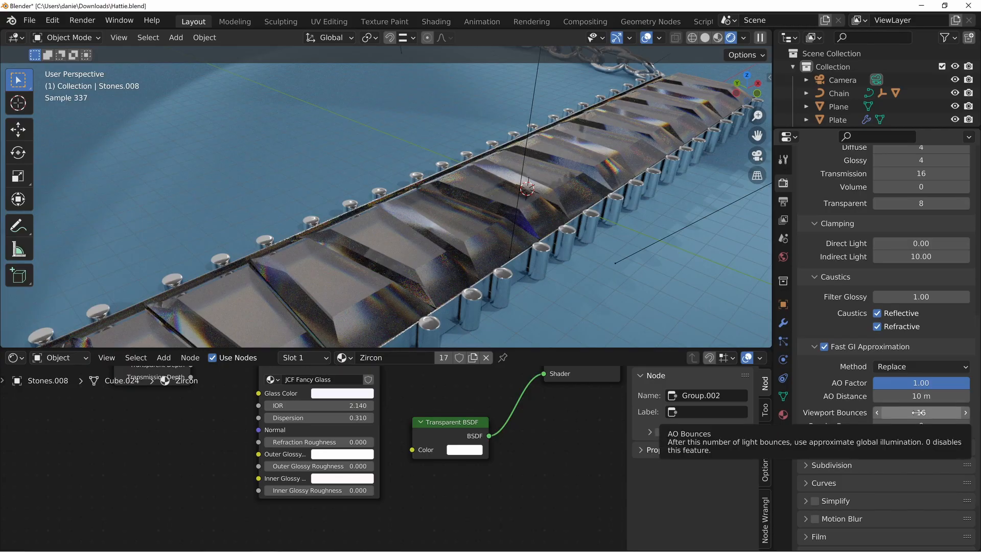
Examine the whole necklace from farther away and through the scene camera with its full frame in view
scroll(304, 155, down, 4)
middle_drag(419, 174, 403, 146)
scroll(405, 188, down, 4)
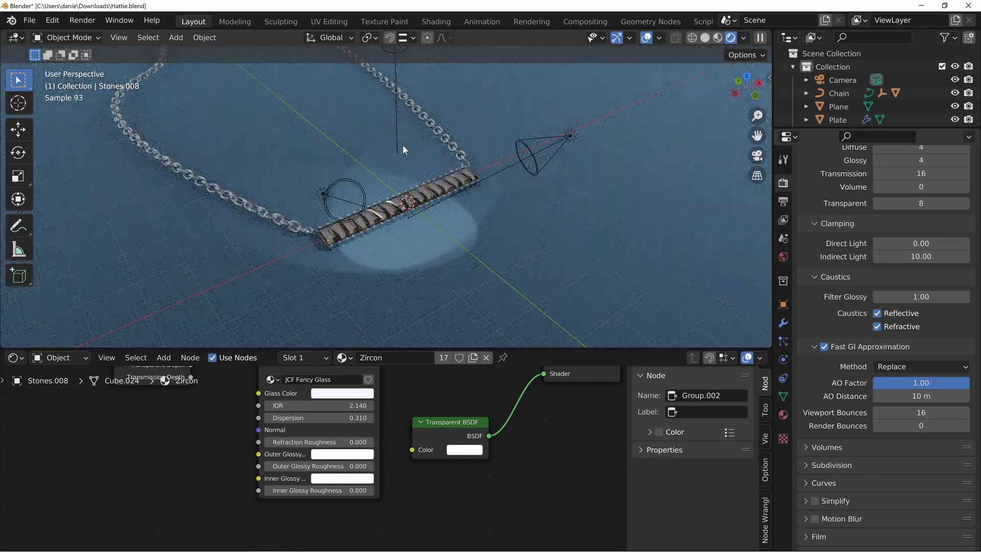
key(KP_0)
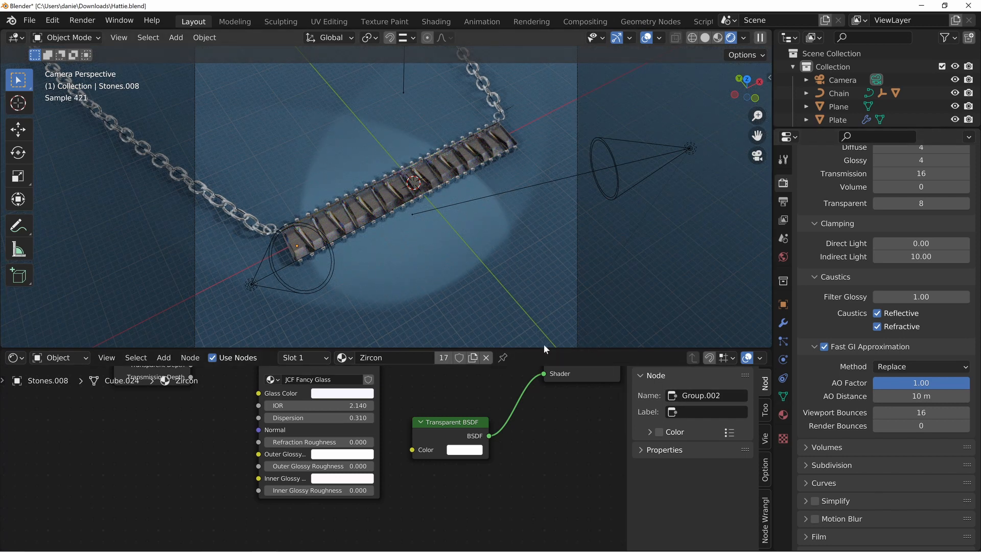
scroll(482, 269, down, 2)
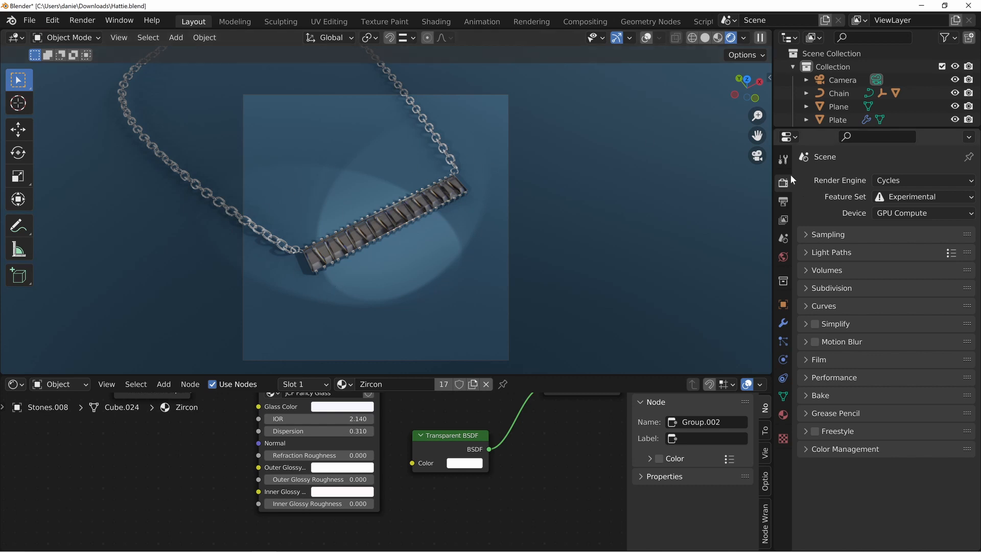
Expand the render's Color Management settings and set the View Transform to False Color
click(848, 448)
scroll(869, 409, down, 2)
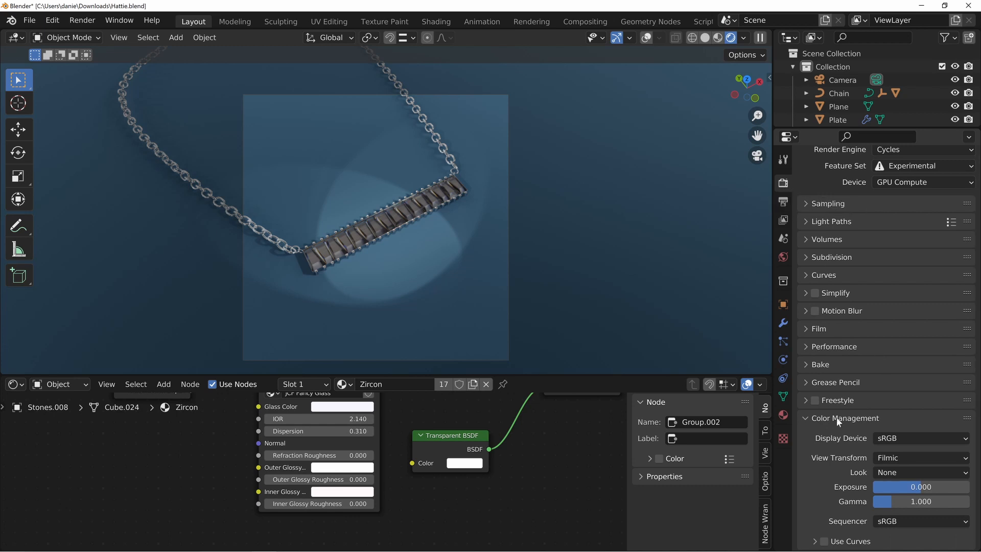
click(888, 458)
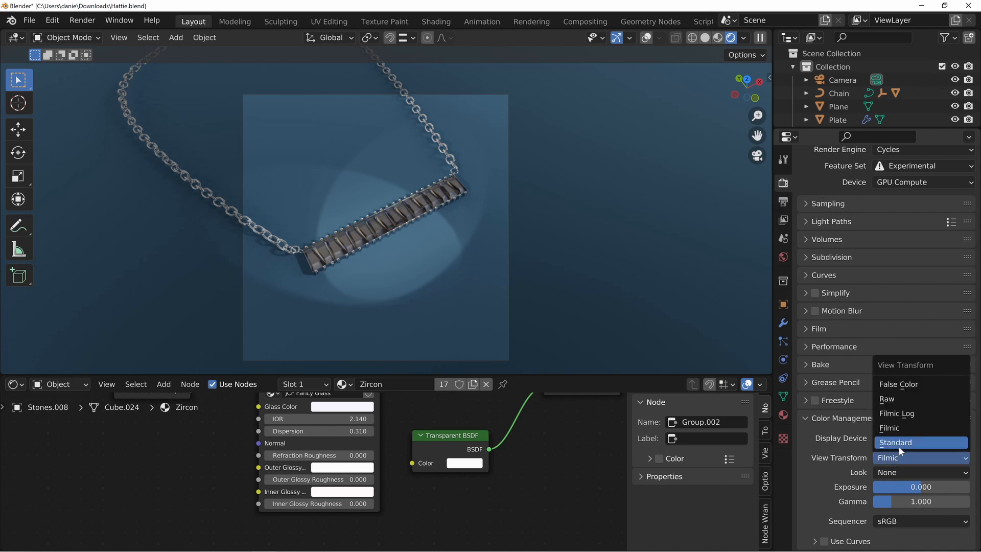
click(900, 384)
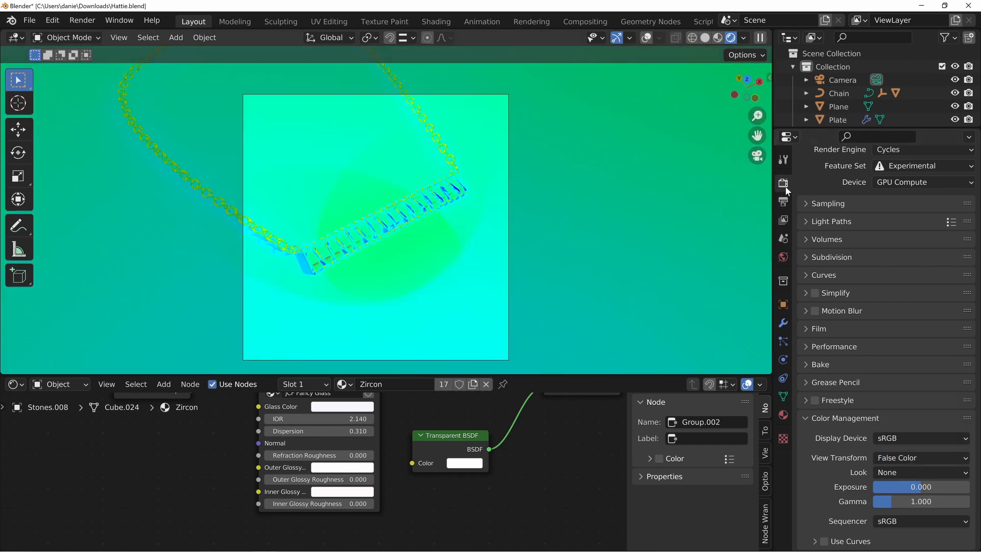
Enable Render Region in the output format settings and check the stones' exposure within the camera frame
click(783, 203)
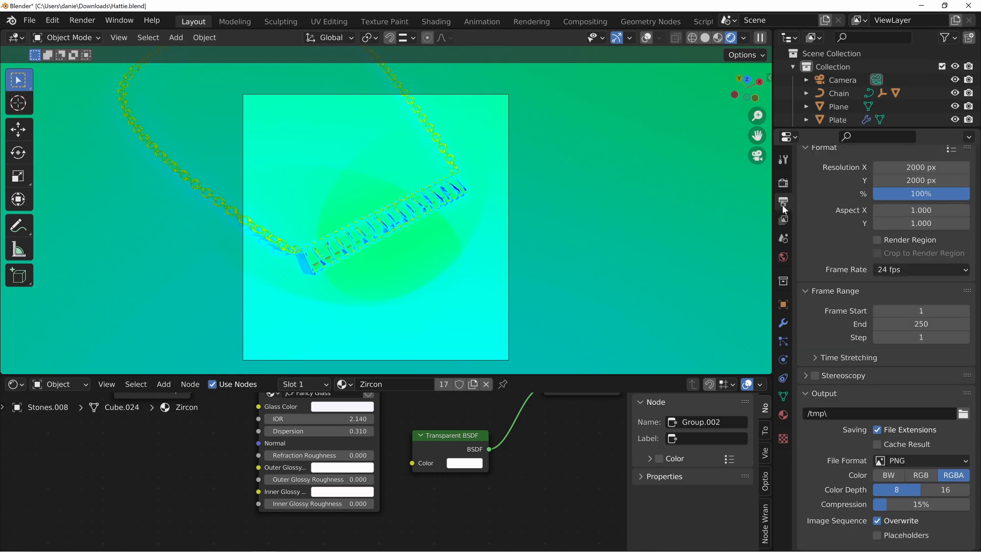
click(878, 240)
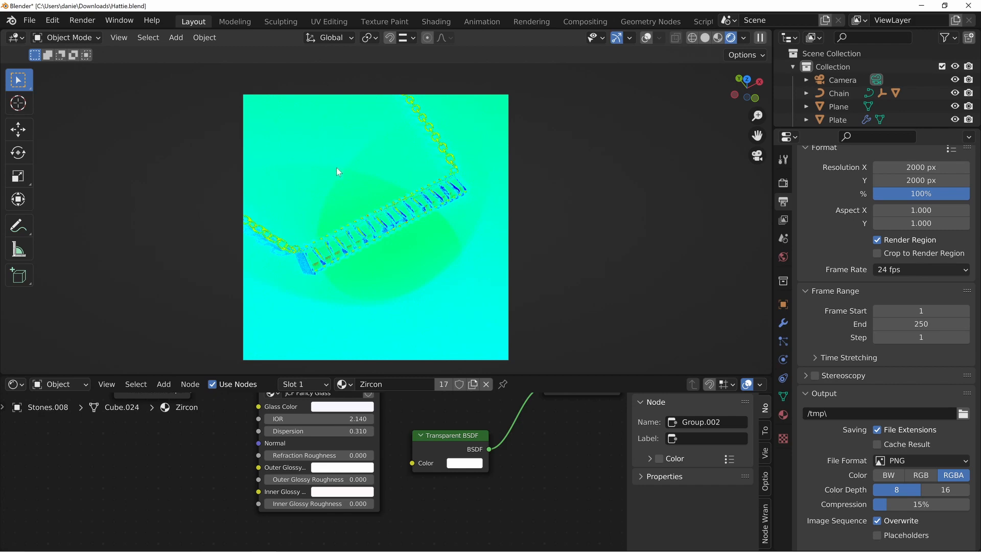
scroll(417, 260, up, 9)
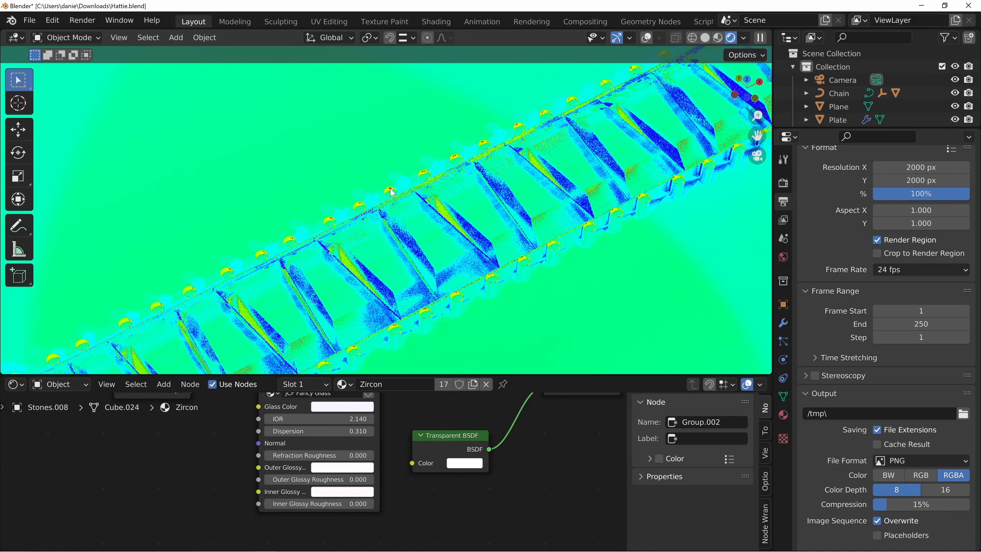
key(Home)
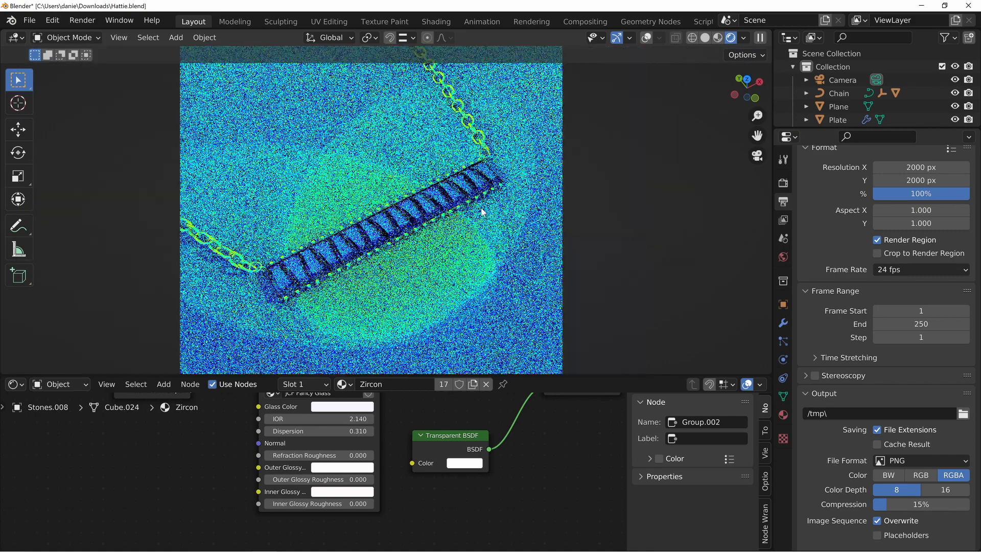
scroll(547, 324, down, 3)
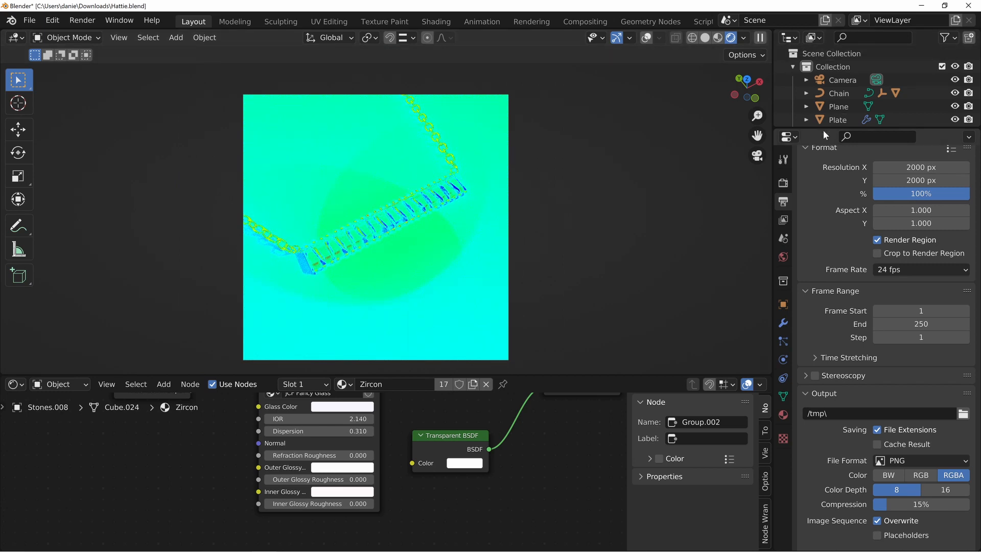
Enlarge the Outliner and select the Spot.002 light in the scene collection
drag(825, 128, 864, 466)
scroll(867, 449, down, 5)
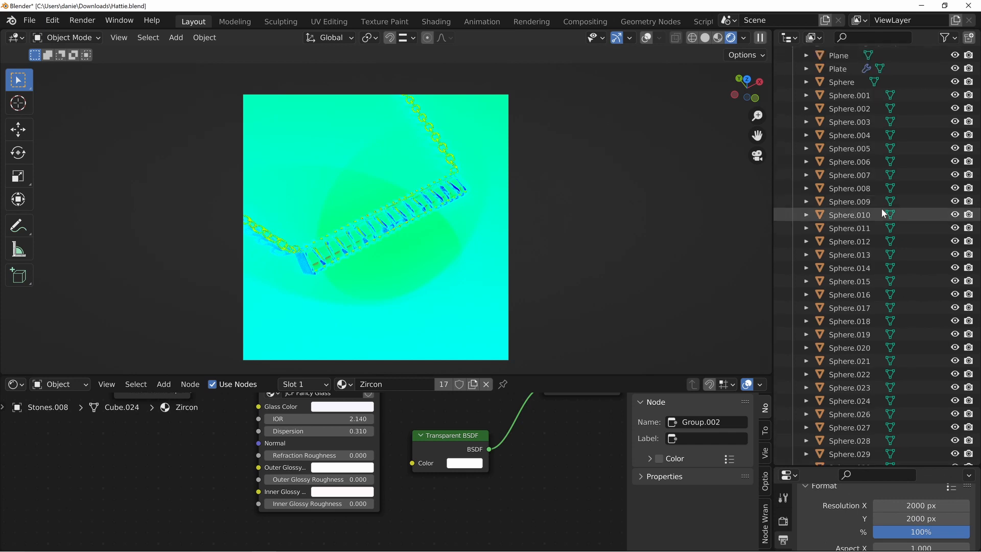
scroll(867, 264, down, 6)
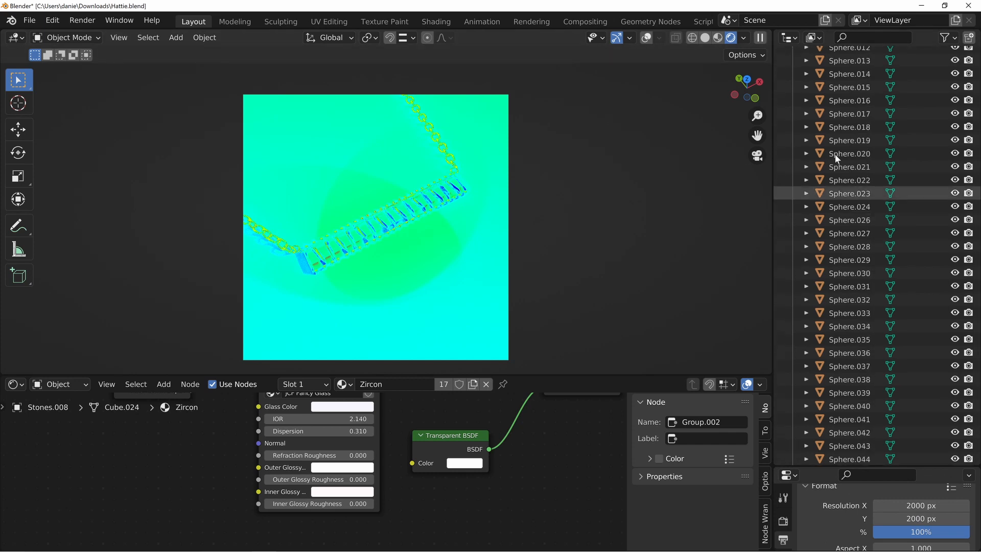
scroll(831, 316, down, 5)
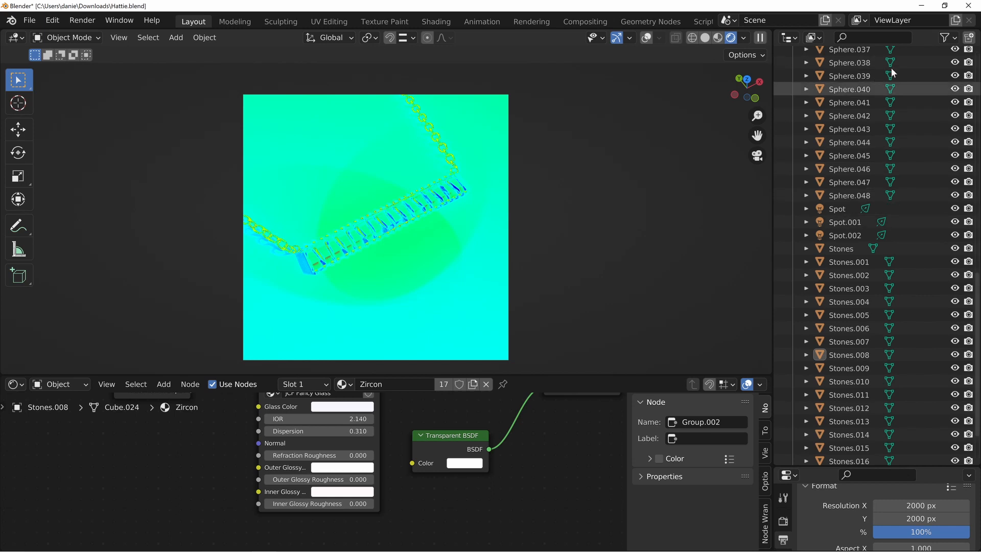
scroll(880, 226, down, 2)
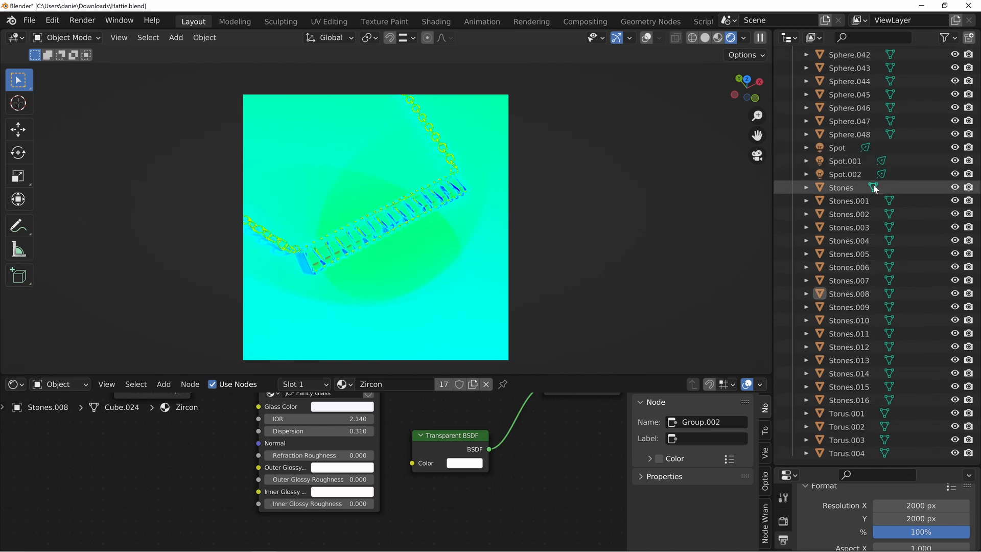
click(844, 162)
click(845, 172)
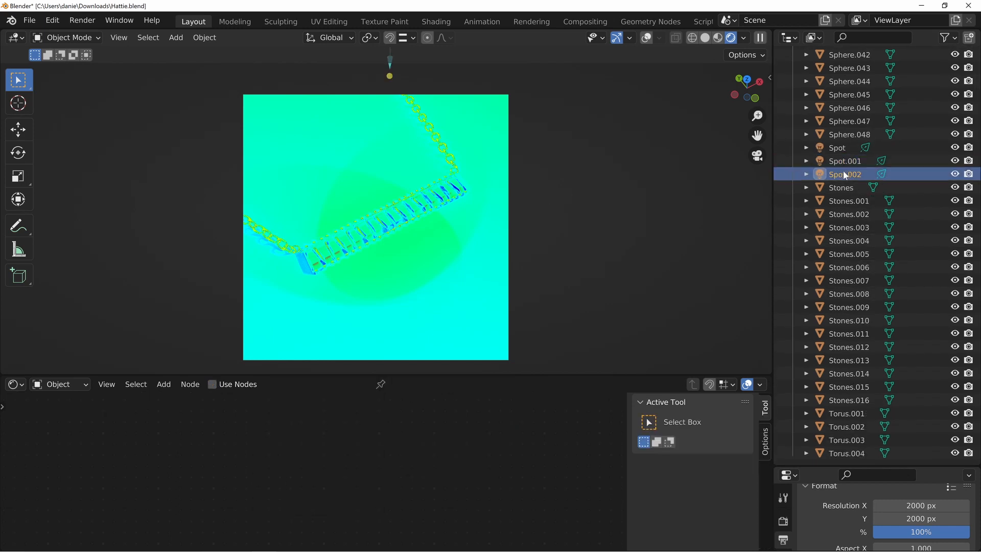
Enlarge the Properties editor and set the Spot.002 light's power to 15 MW
drag(832, 466, 847, 71)
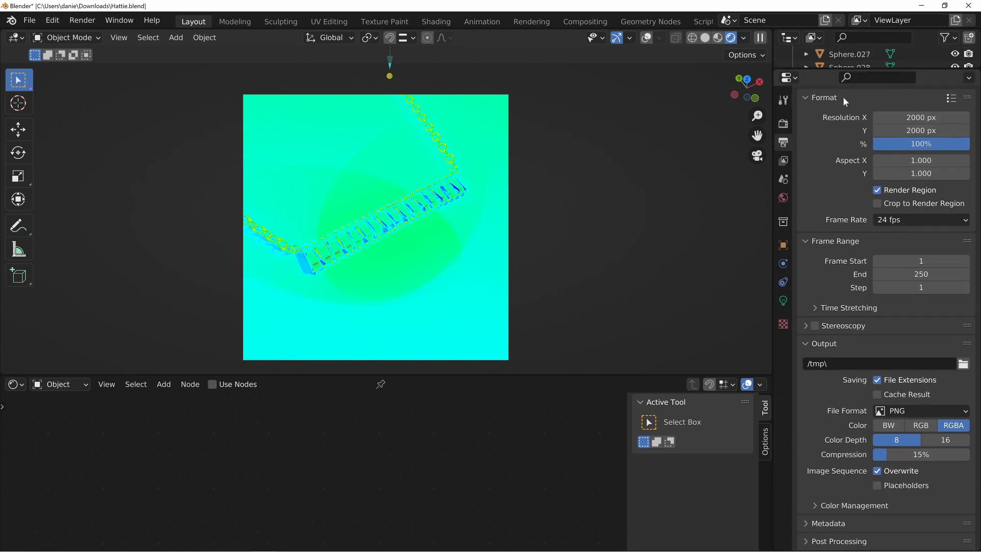
click(784, 300)
click(907, 211)
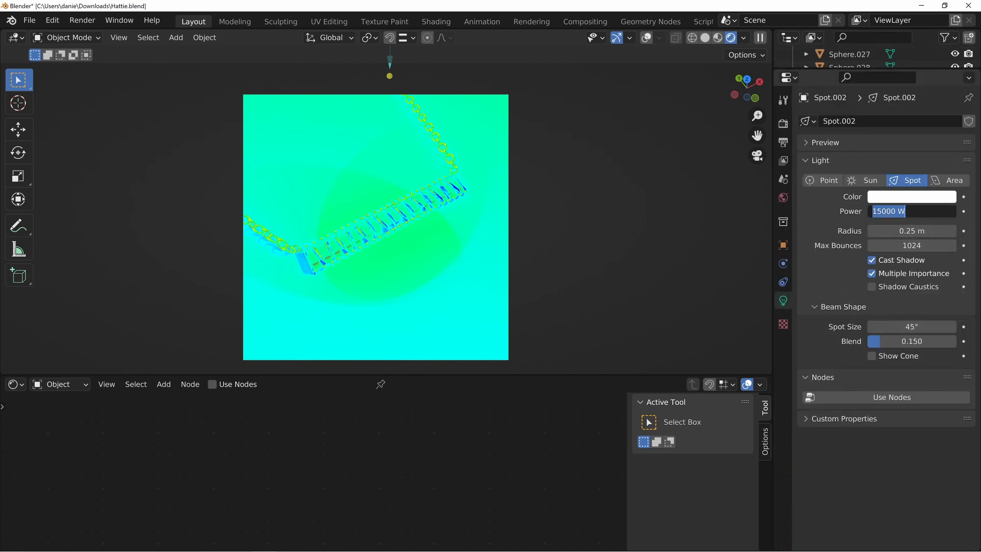
text(000)
key(Return)
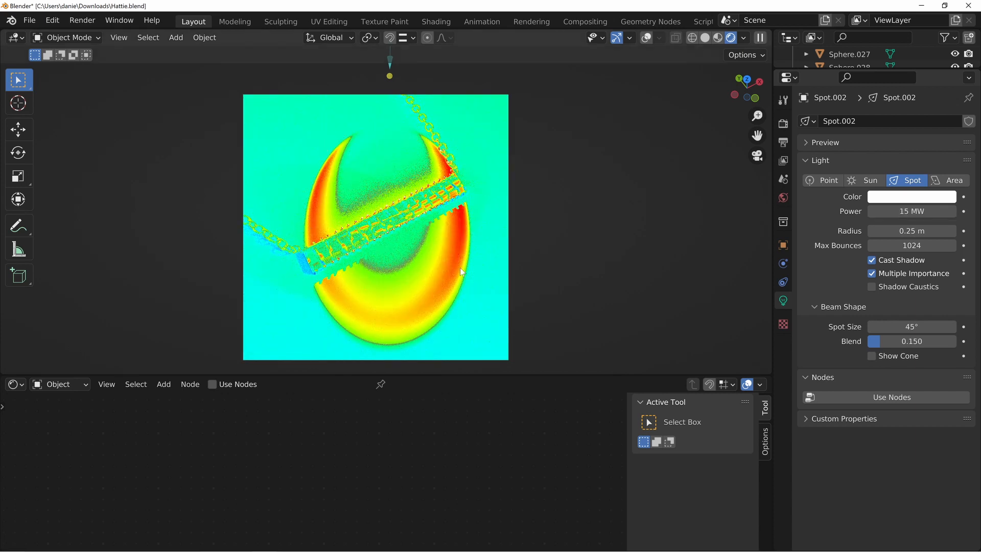
Check the lighting with the Standard view transform and return the View Transform to False Color
click(780, 124)
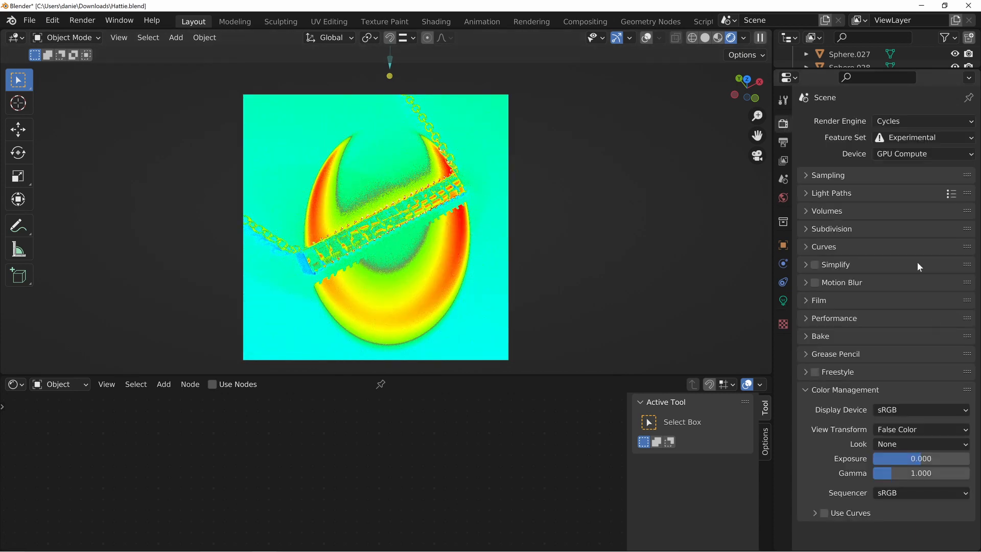
click(918, 427)
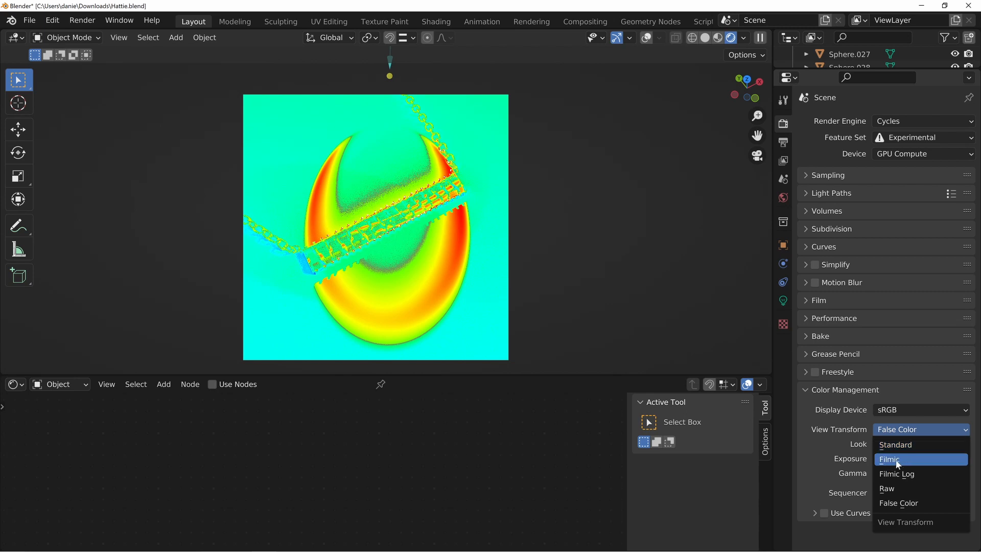
click(911, 446)
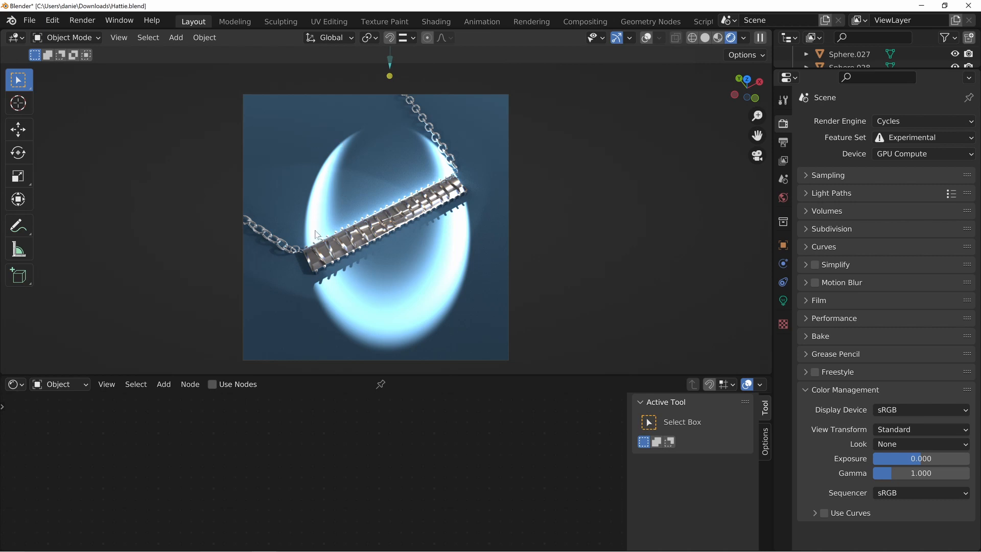
click(914, 430)
click(913, 429)
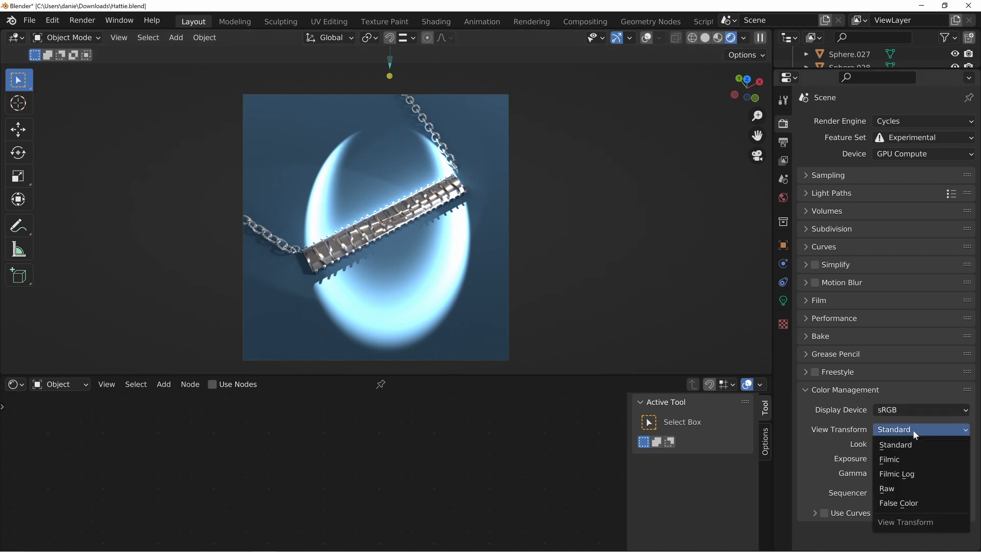
click(895, 503)
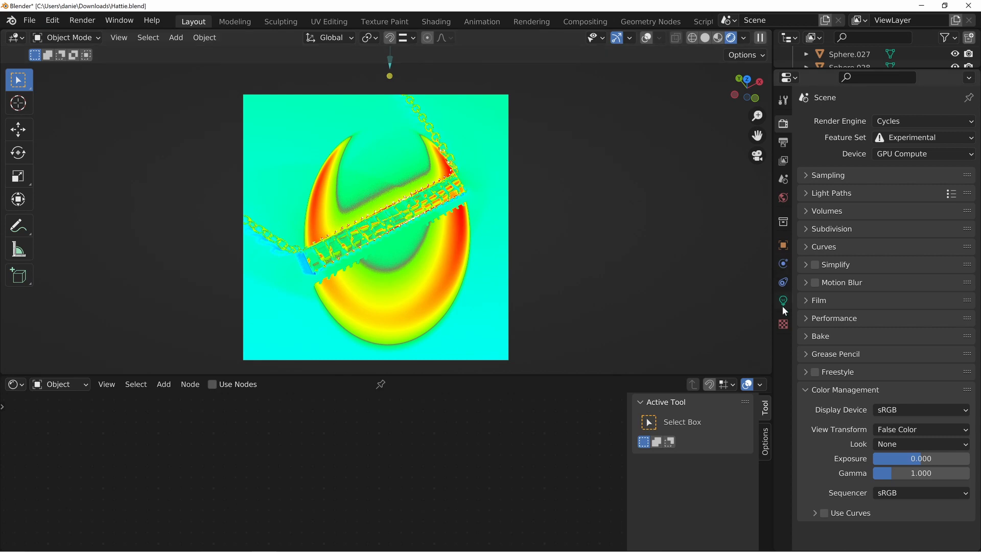
Set the World background's Strength to 2.5
click(783, 197)
click(920, 394)
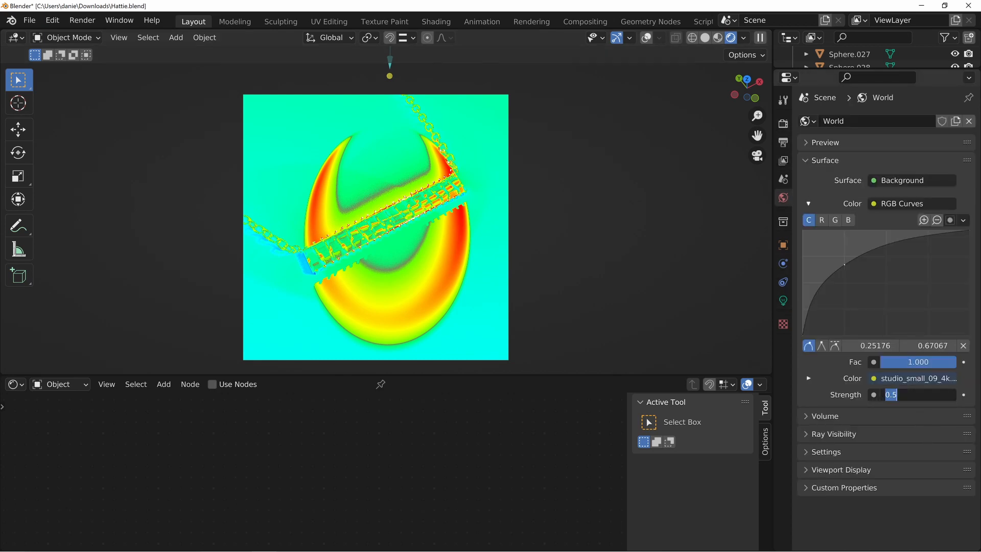
text(2.5)
key(Return)
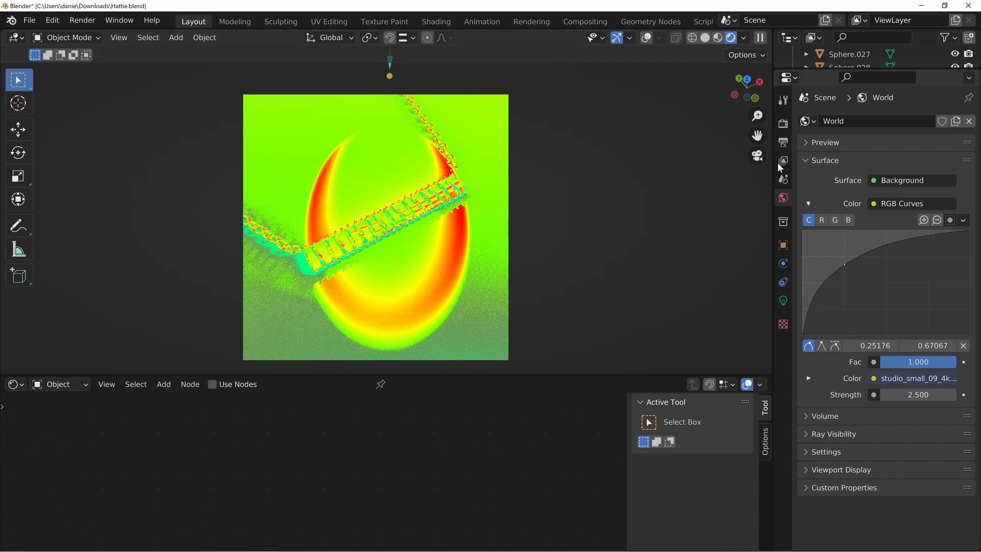
Set the render's View Transform to Standard to check the lighting on the necklace
click(783, 123)
click(899, 429)
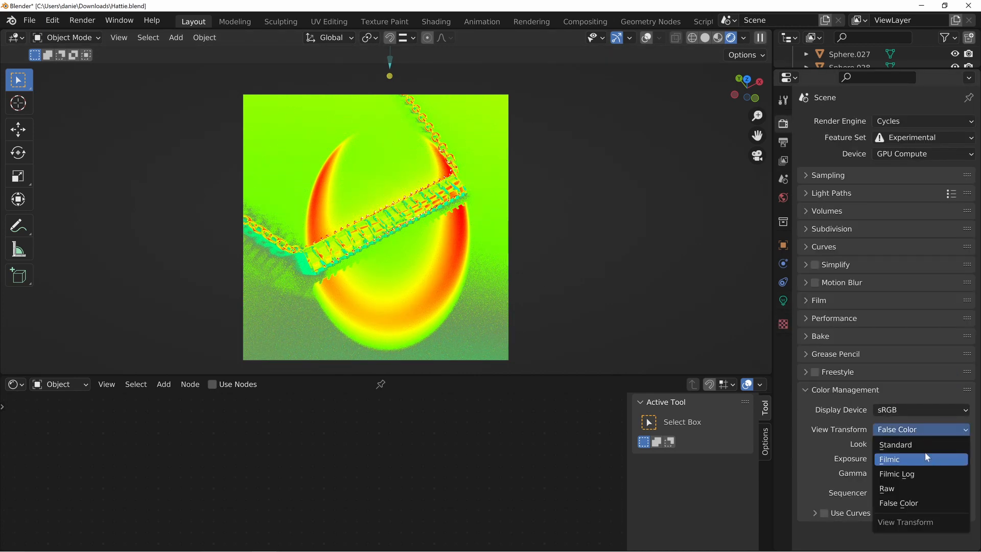
click(924, 448)
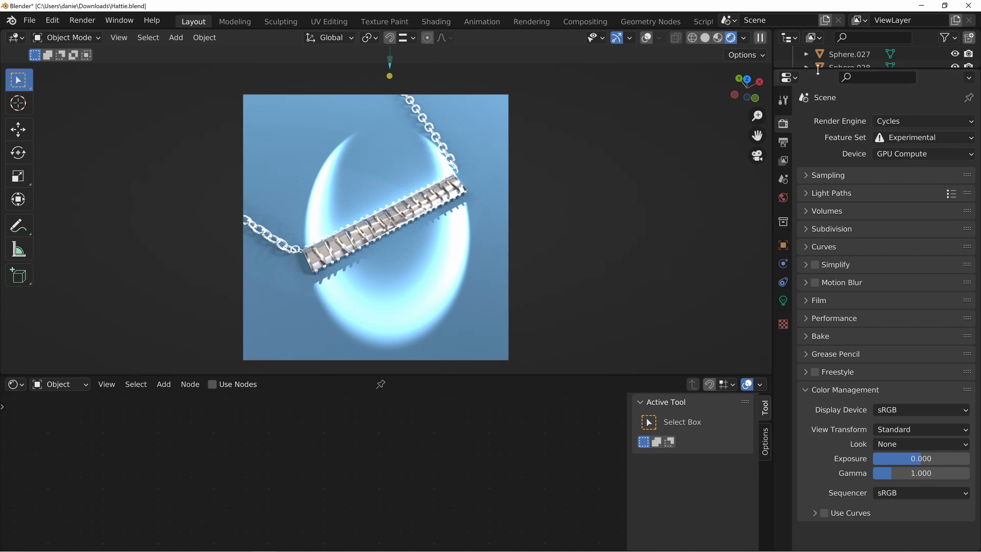
Enlarge the Outliner to select the Spot.002 light and show its light settings in the re-enlarged Properties editor
drag(818, 70, 877, 376)
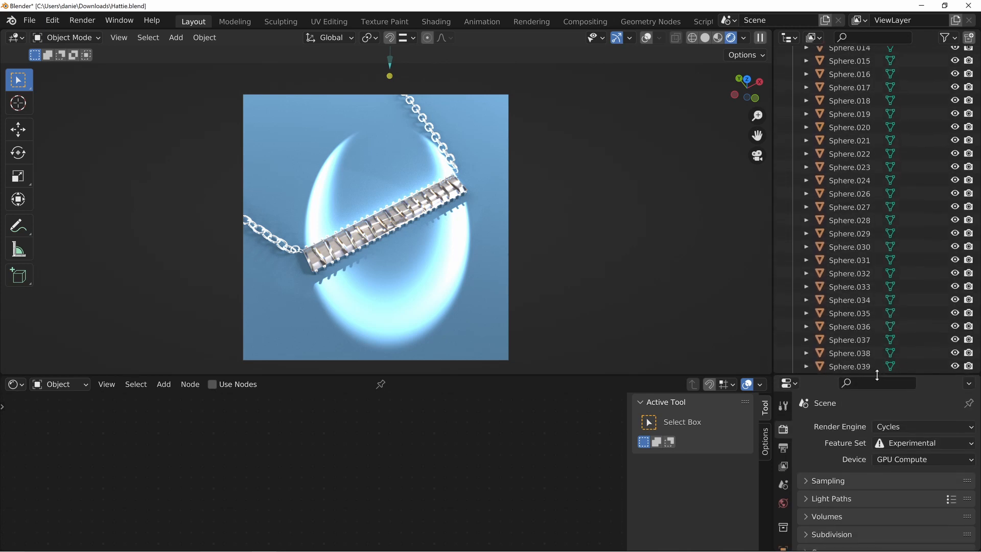
scroll(889, 345, down, 10)
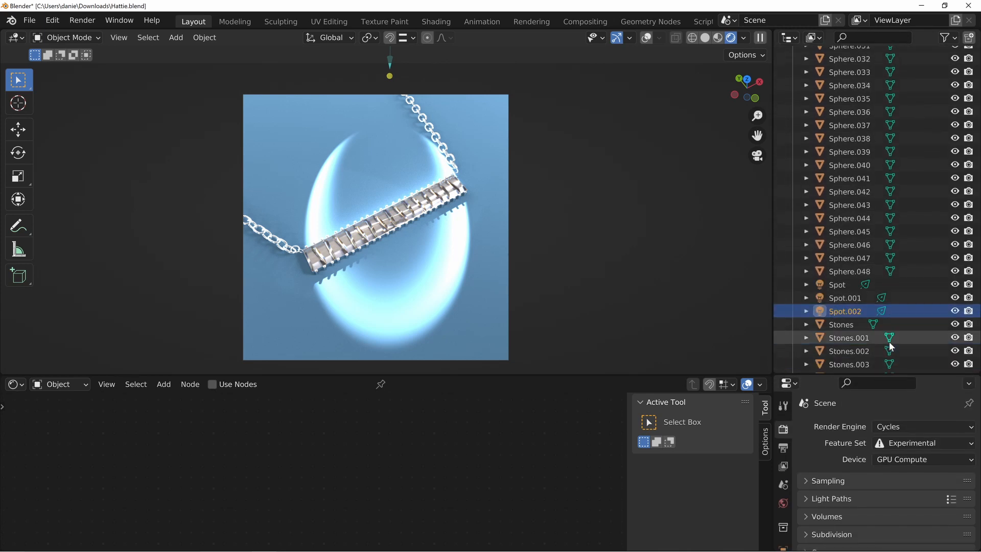
click(867, 314)
drag(869, 376, 848, 176)
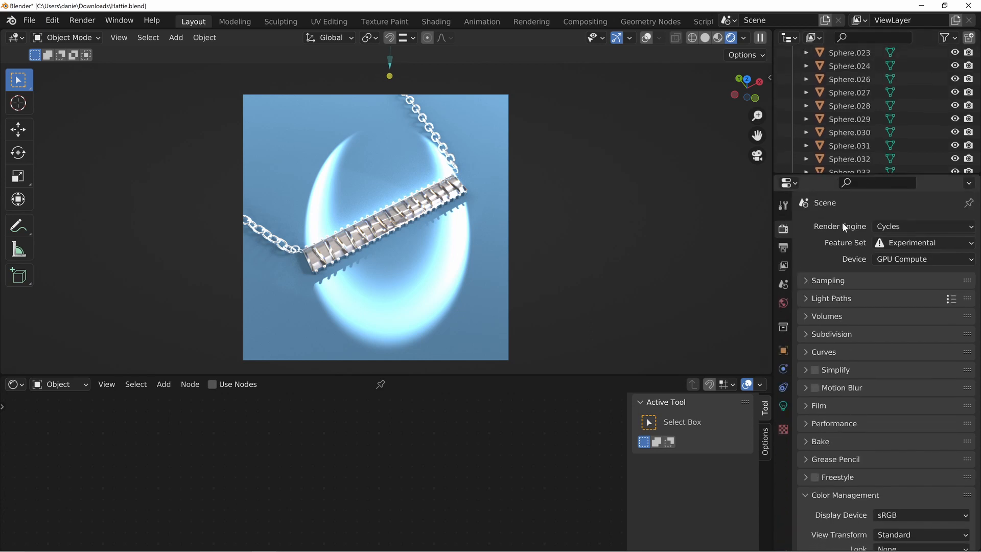
click(783, 406)
Try the Spot.002 light at powers of 15000 W and 150000 W
click(918, 315)
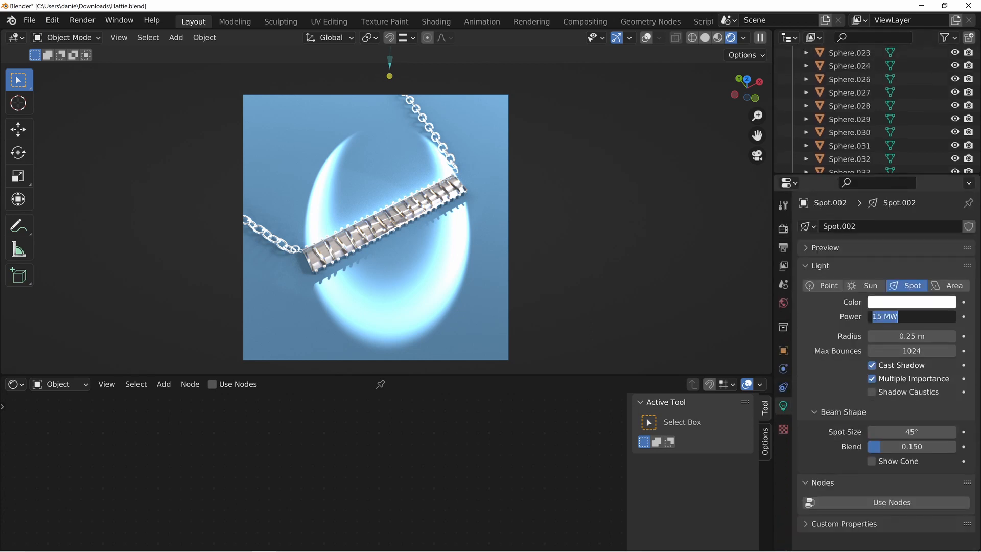
text(15000)
key(Return)
click(891, 316)
click(890, 317)
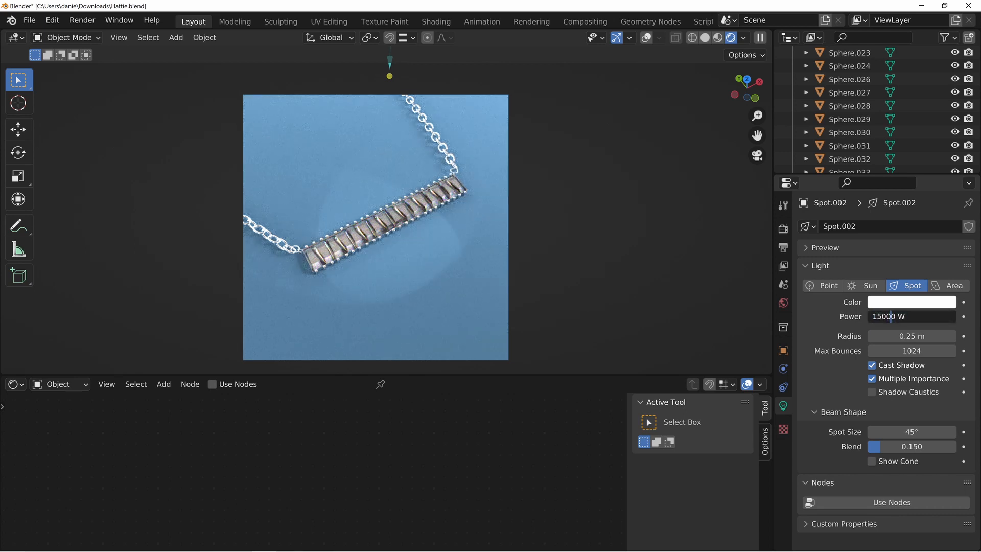
text(0)
key(Return)
Set the Spot.002 light's power to 1.5 MW
click(891, 317)
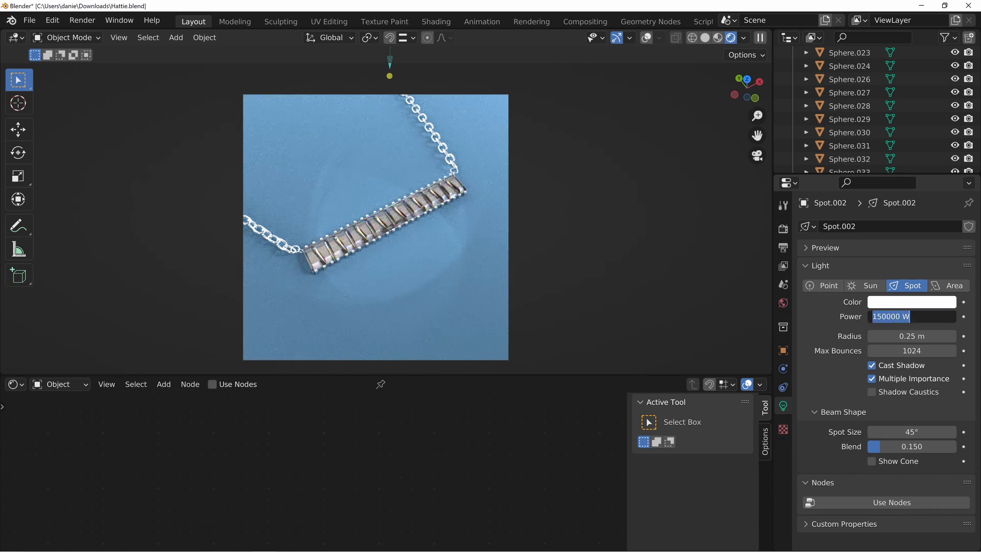
click(891, 317)
text(0)
key(Return)
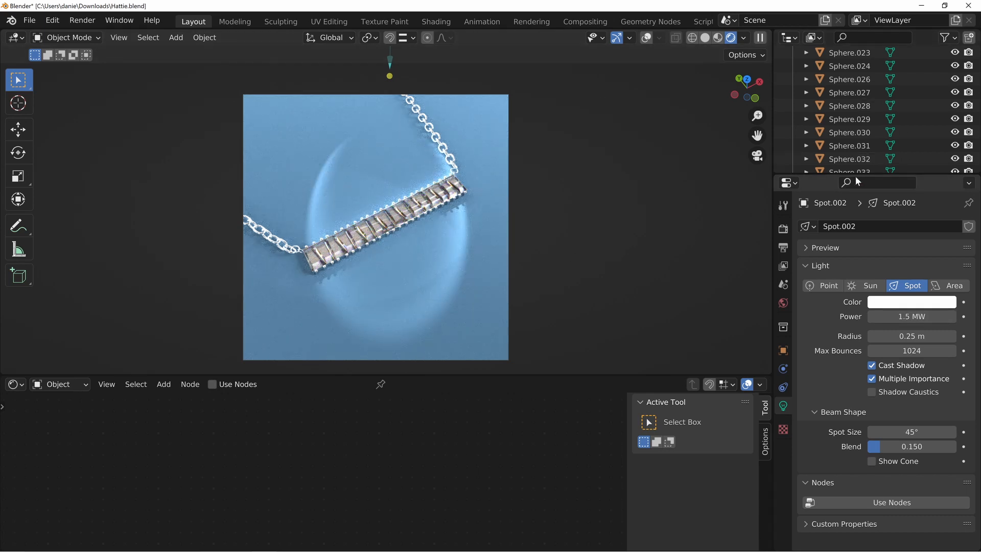
Select the Spot.001 light in the scene collection and enlarge the Properties editor to show its light settings
drag(856, 174, 892, 473)
scroll(880, 312, down, 15)
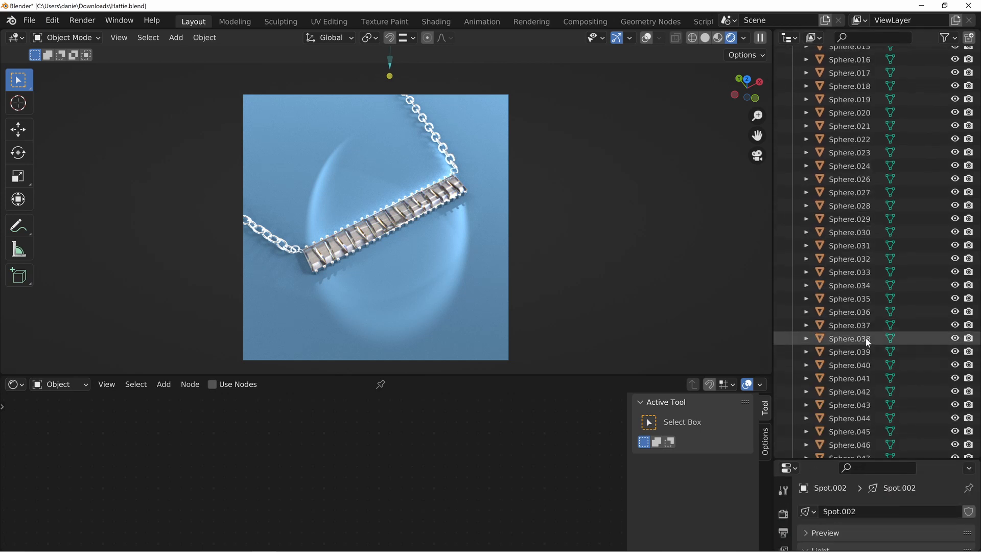
scroll(862, 350, down, 1)
click(848, 323)
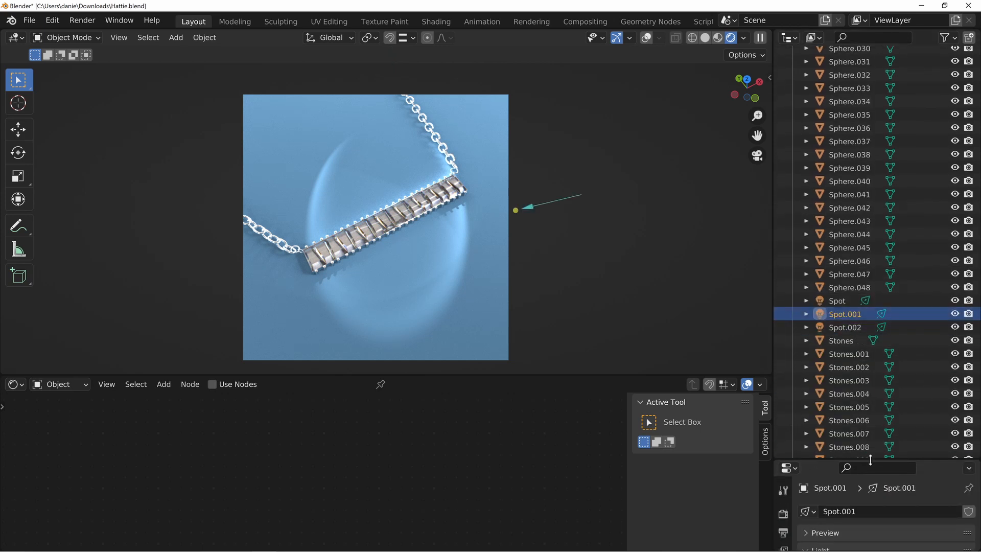
drag(892, 459, 869, 119)
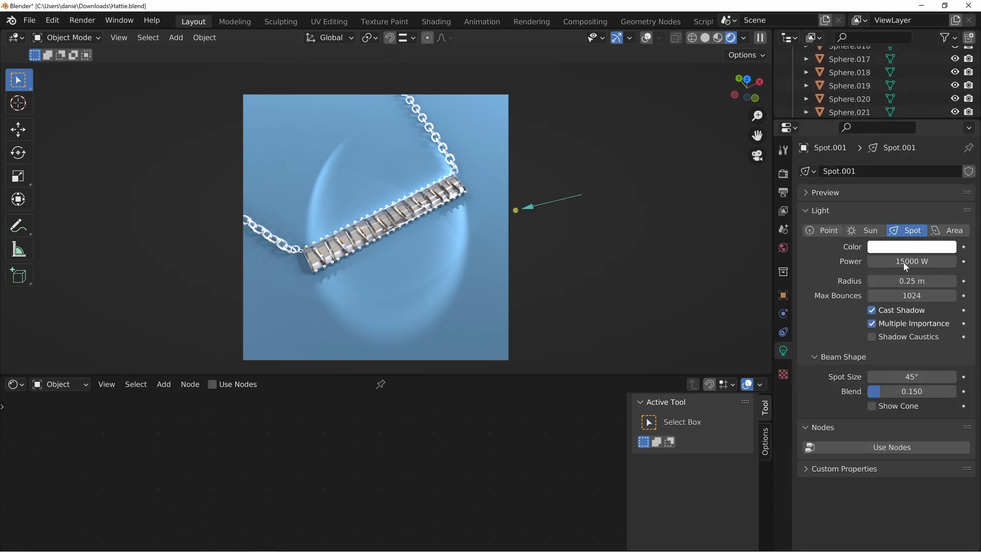
Try the Spot.001 light at powers of 1.5 MW and 1 MW
click(936, 263)
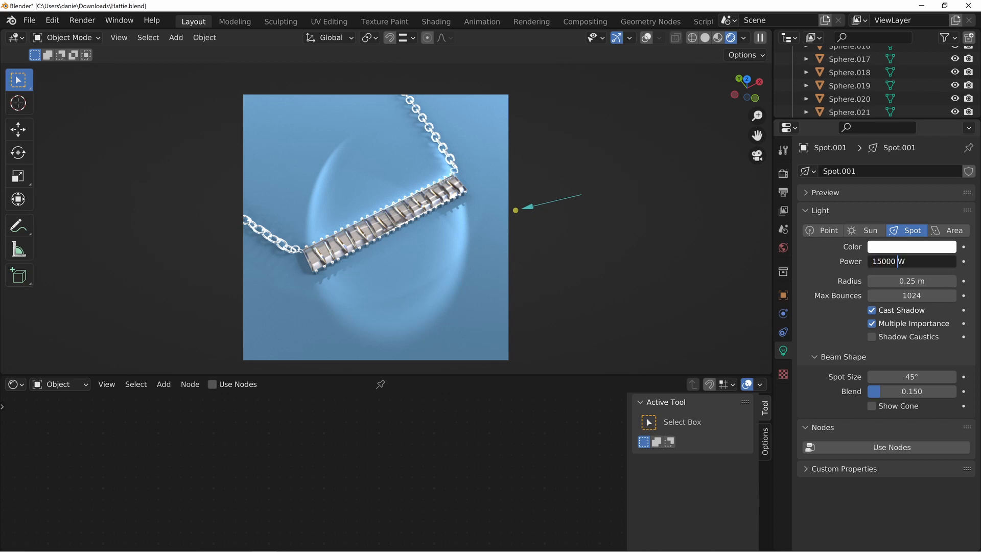
text(00)
key(Return)
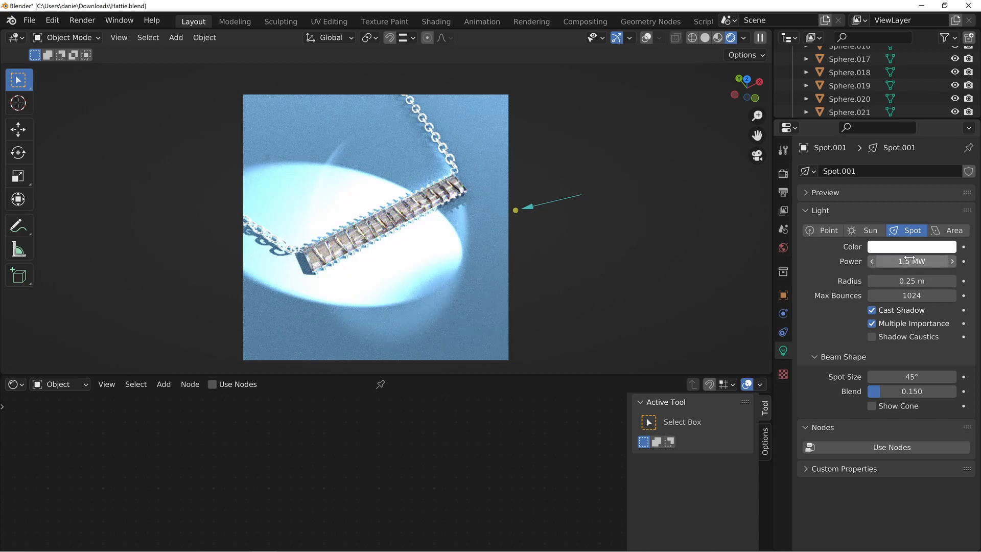
click(904, 261)
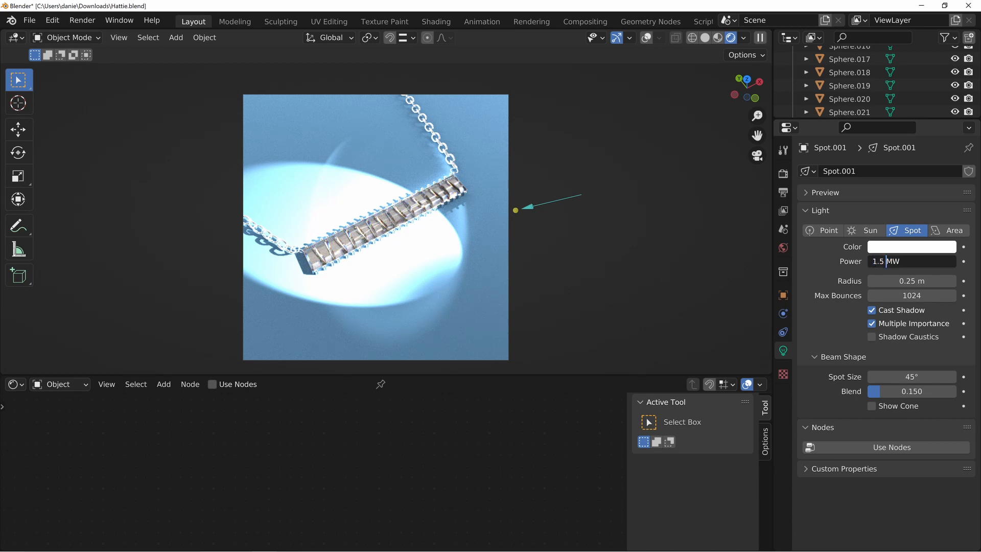
key(BackSpace)
key(BackSpace)
key(Return)
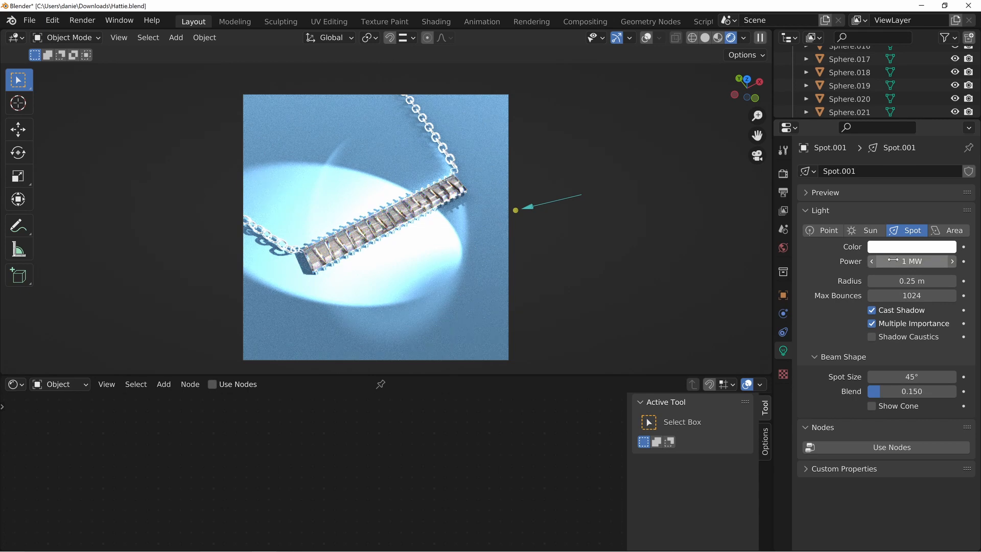
Try a power of 500000 W for the Spot.001 light
click(893, 260)
key(Home)
key(shift+Right)
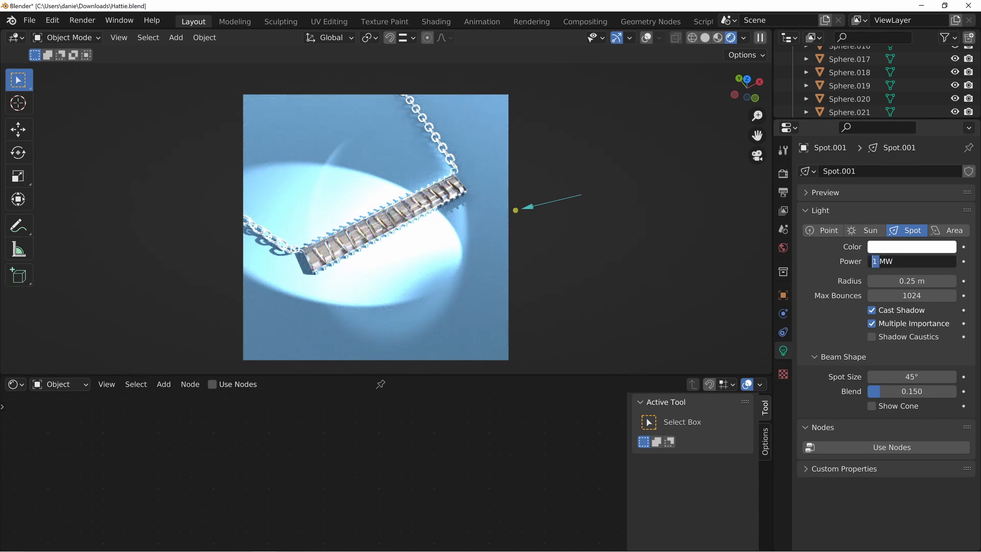
text(500)
key(Delete)
key(Delete)
key(Return)
double_click(887, 261)
text(000)
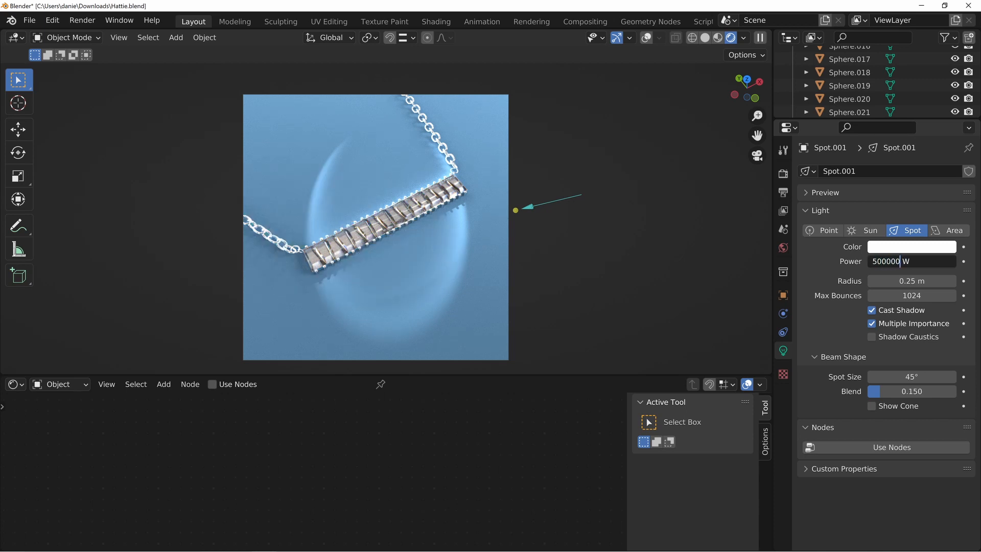
key(Return)
Reduce the Spot.001 light's power to 50000 W
click(894, 260)
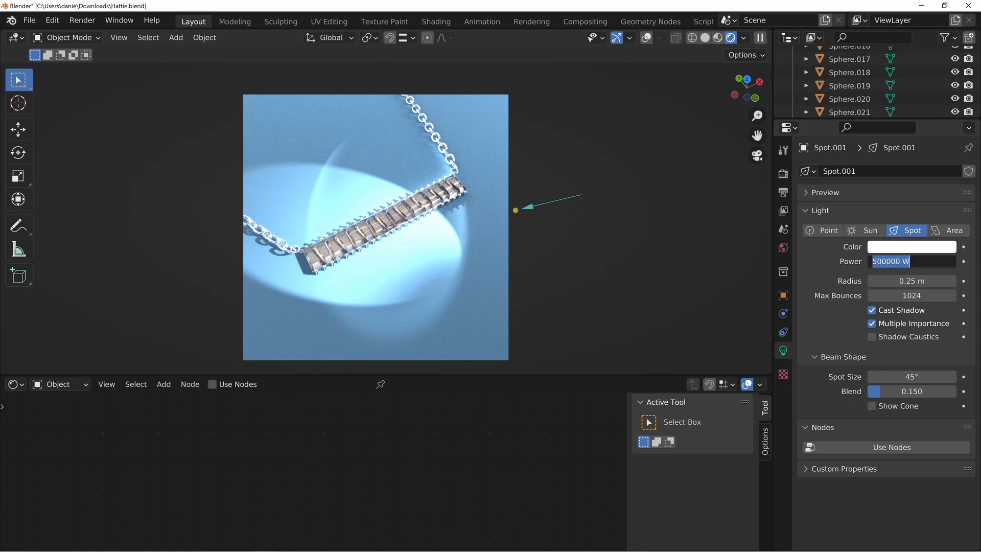
click(891, 261)
key(Delete)
key(Return)
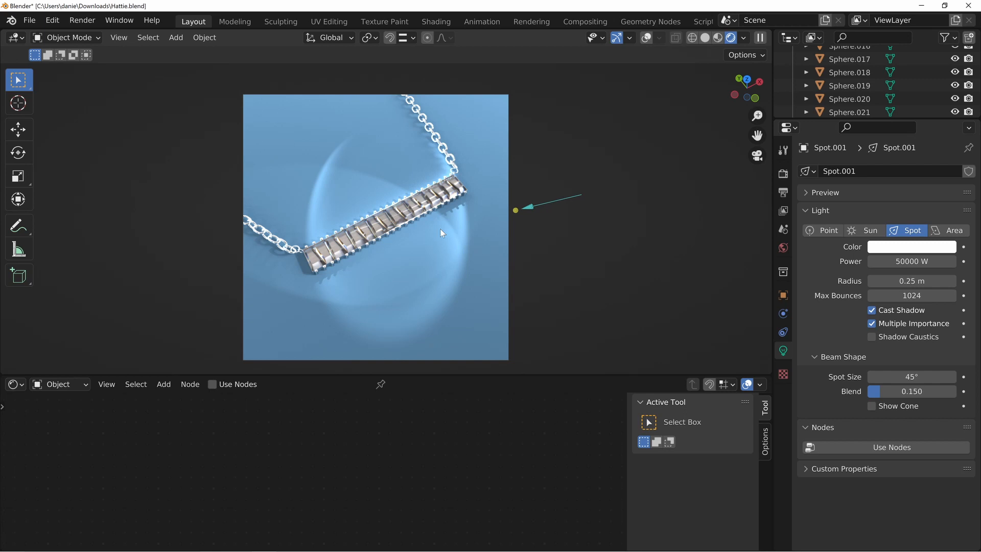
Set the View Transform to False Color to check the exposure with the adjusted spot lights
click(783, 173)
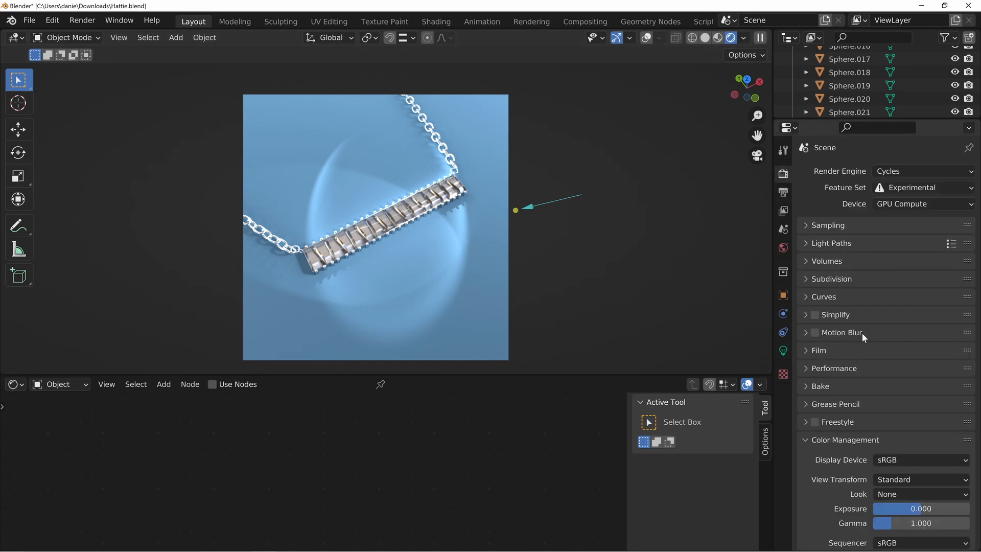
click(920, 478)
click(903, 404)
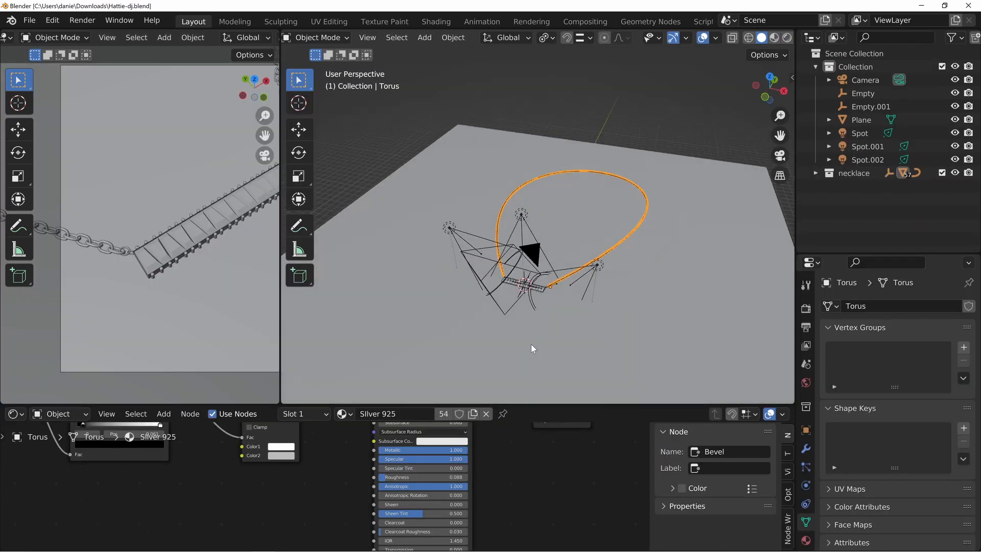
Examine the arrangement of spot lights and camera around the necklace in the Hattie-dj.blend scene
middle_drag(531, 344, 456, 171)
middle_drag(620, 229, 521, 244)
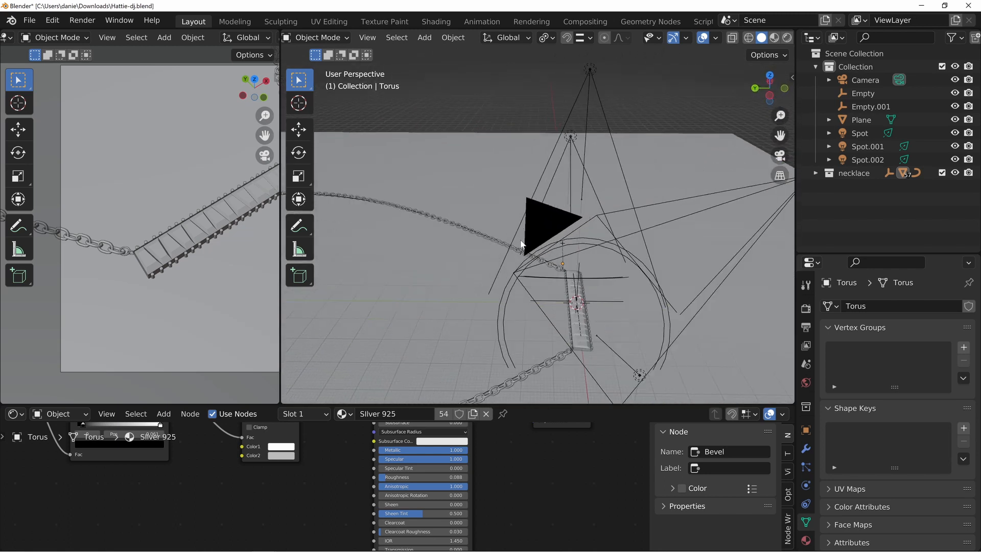
scroll(522, 244, down, 5)
middle_drag(575, 222, 462, 203)
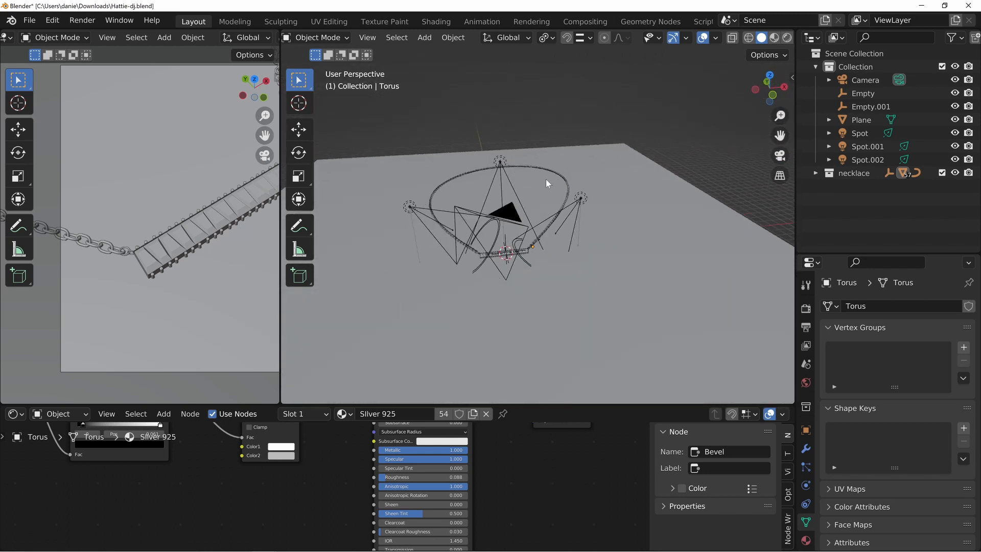
middle_drag(590, 203, 500, 213)
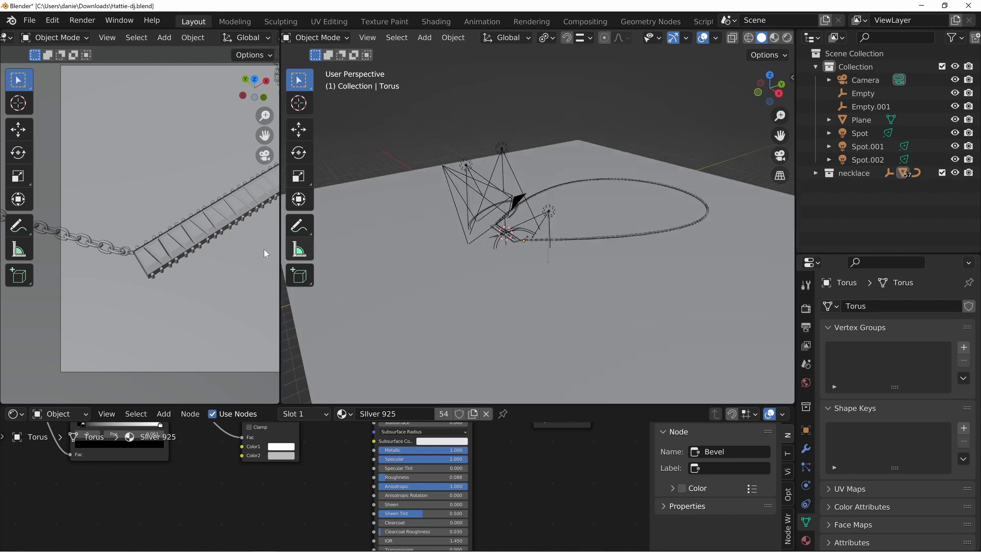
scroll(176, 251, down, 6)
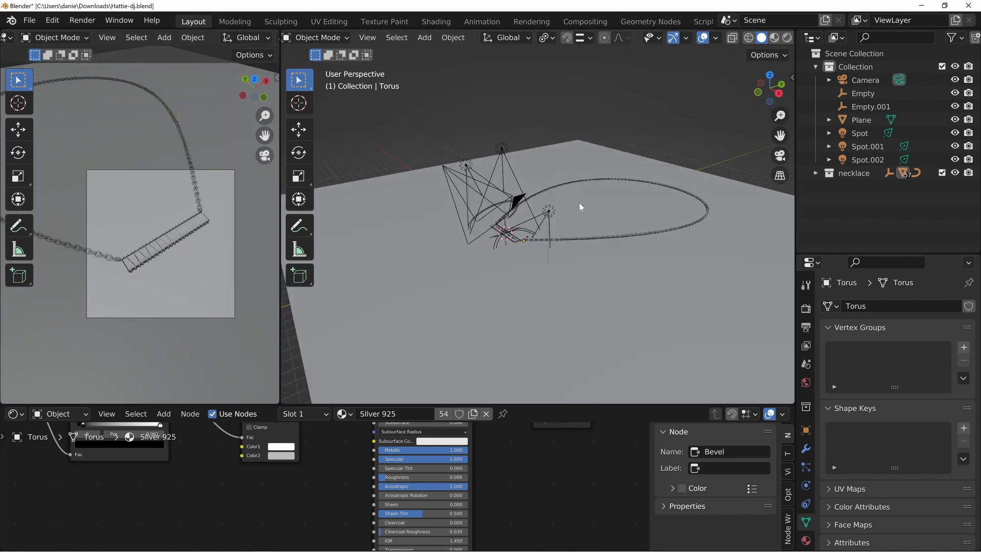
Switch the perspective viewport to Rendered shading and get a close view of the pendant's stones
key(z)
click(555, 130)
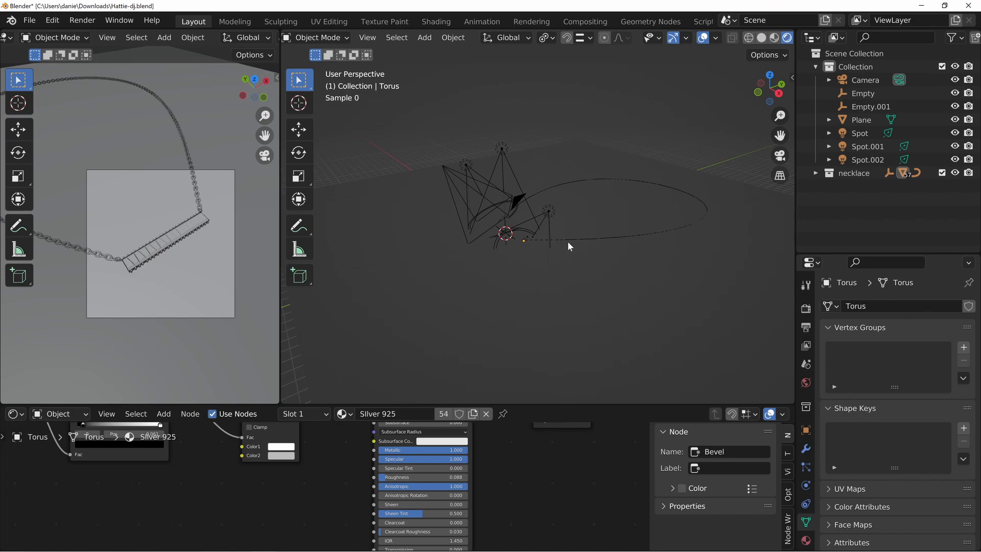
middle_drag(523, 229, 599, 212)
scroll(569, 302, up, 7)
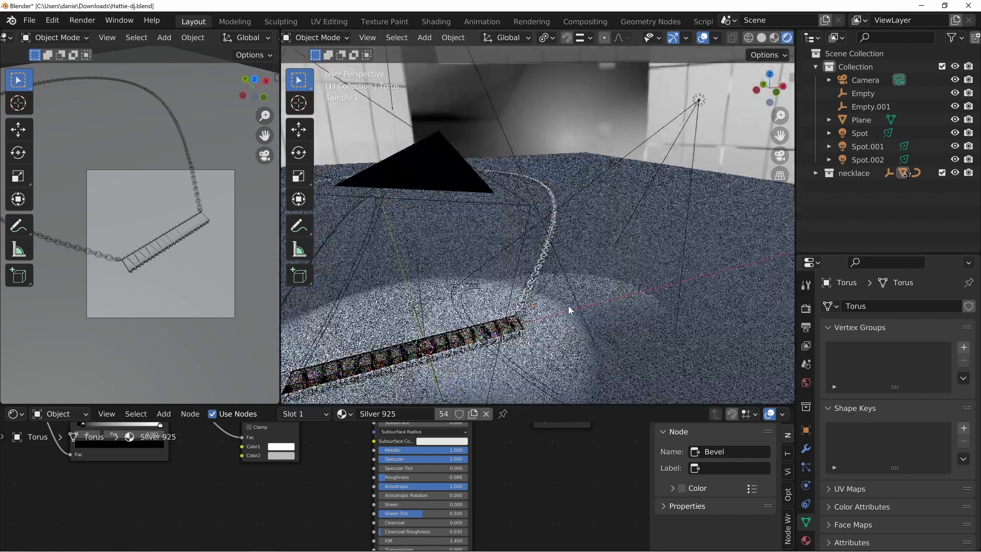
middle_drag(568, 306, 560, 264)
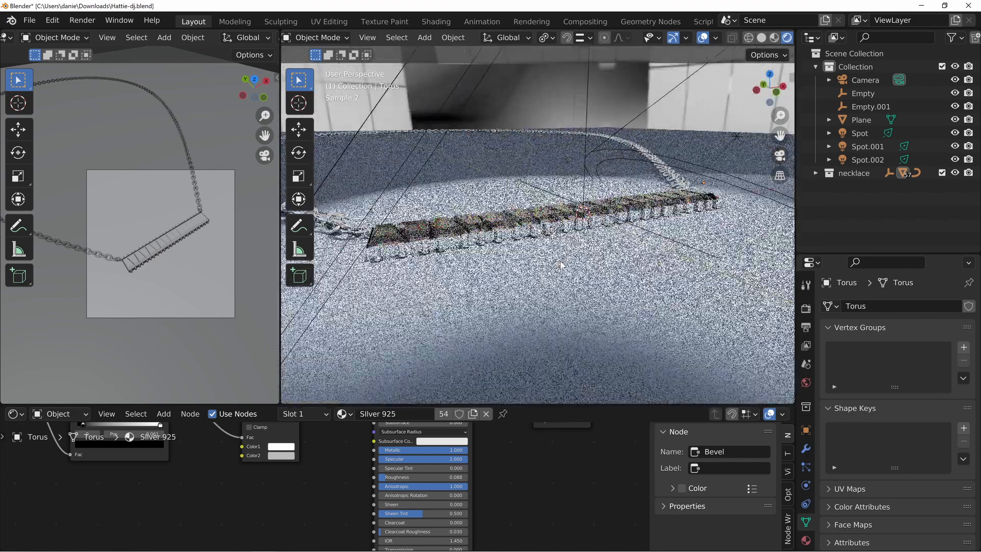
Select the pendant's stones and enlarge the Shader Editor to inspect the JCF Fancy Glass material's Light Path and Mix Shader nodes
click(479, 223)
middle_drag(564, 230, 554, 268)
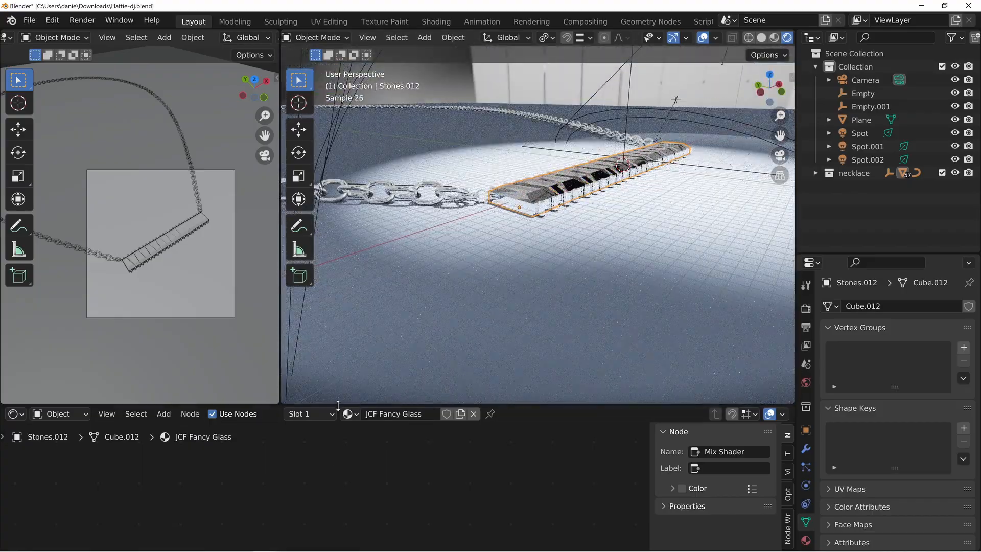
drag(337, 405, 338, 226)
middle_drag(386, 355, 370, 454)
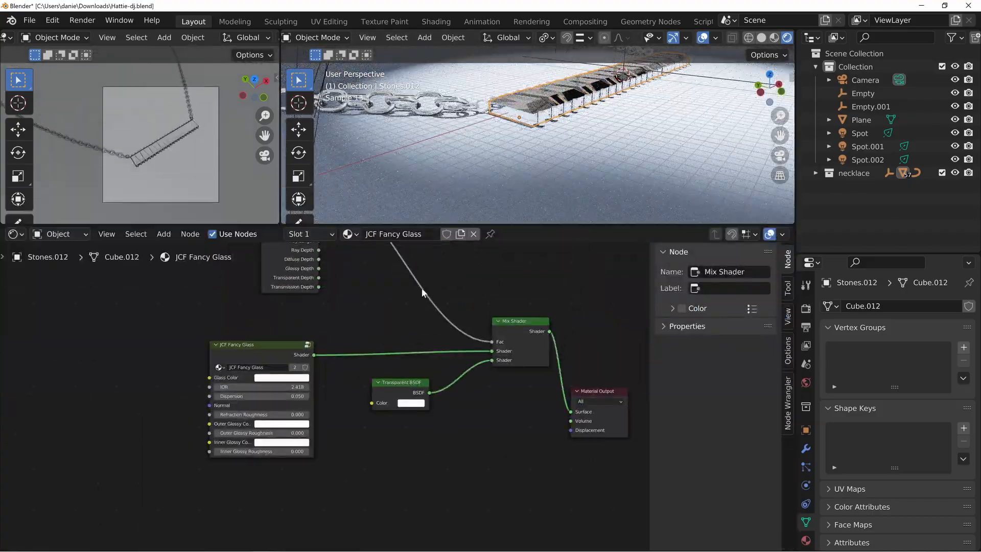
middle_drag(422, 292, 374, 397)
mouse_move(248, 276)
mouse_down()
mouse_move(284, 275)
mouse_move(255, 277)
mouse_up()
drag(467, 435, 460, 442)
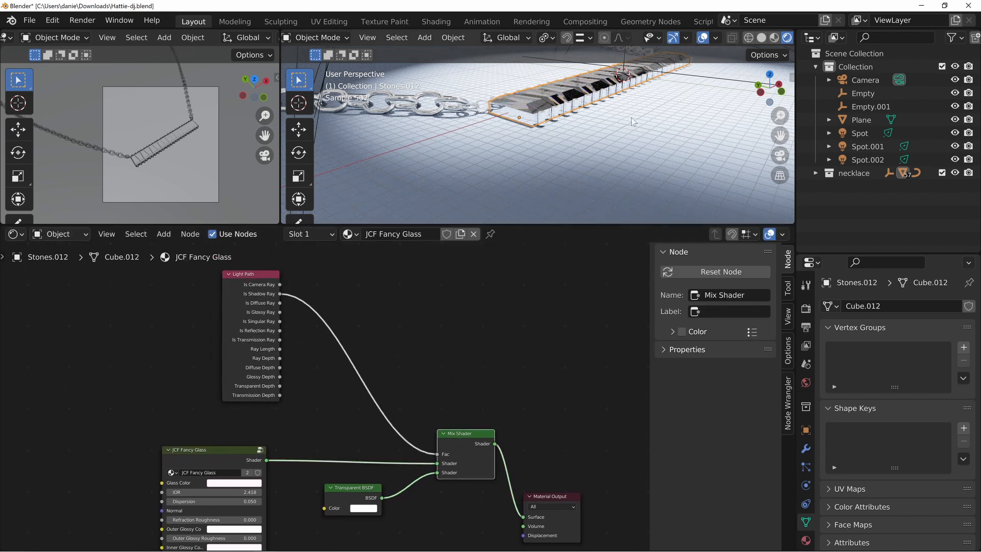
Deselect everything and examine the rendered stones and chain from above and from the front
middle_drag(614, 104, 635, 144)
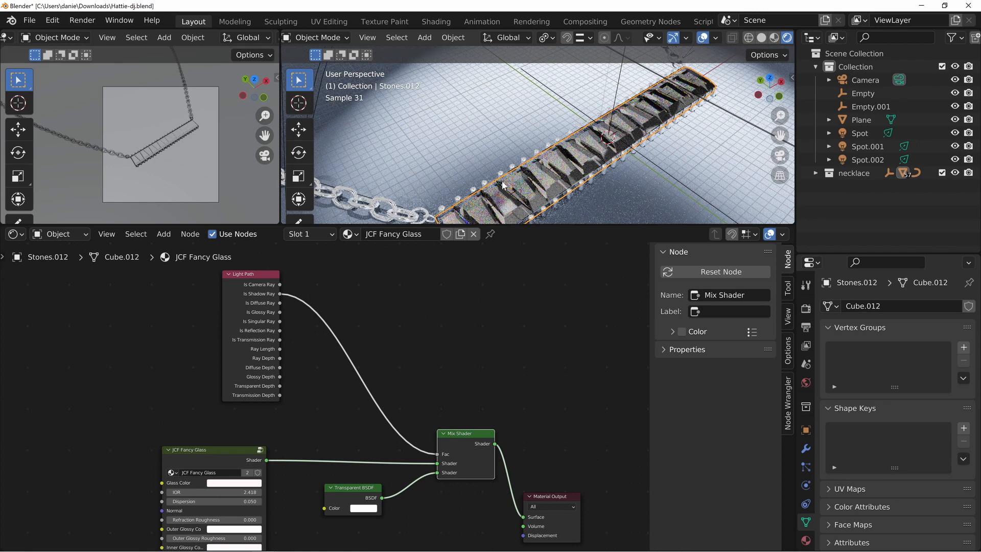
scroll(631, 148, down, 4)
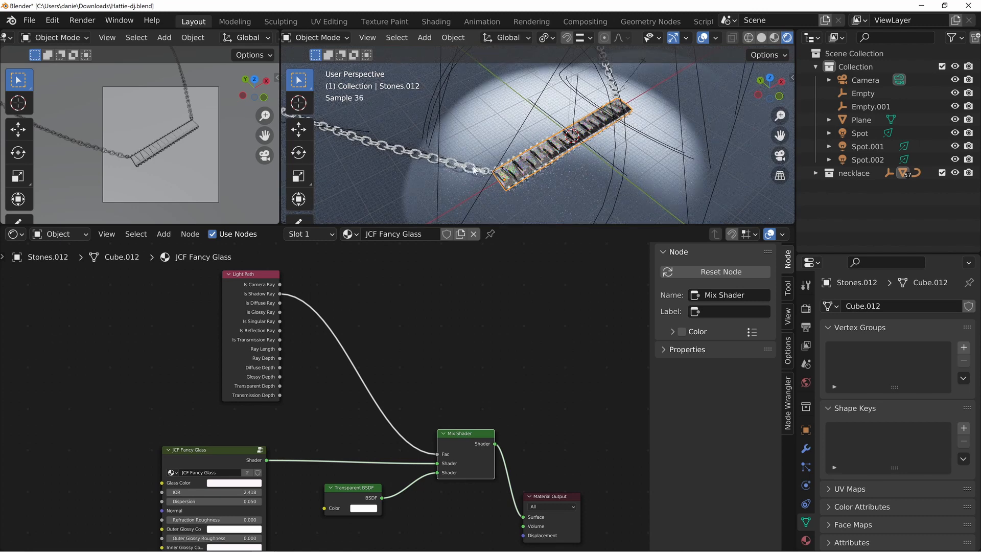
key(alt+a)
middle_drag(527, 202, 478, 177)
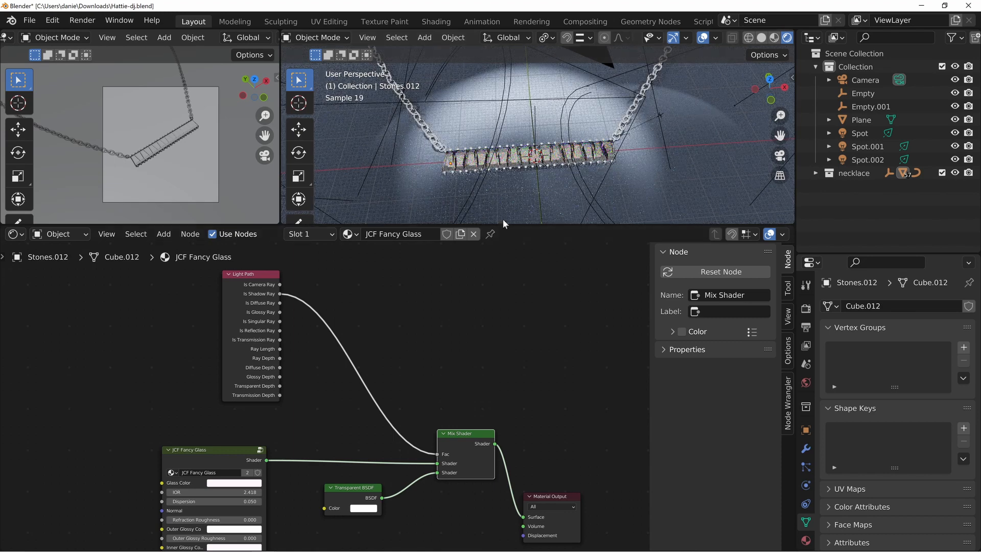
Select the backdrop plane under the necklace and examine its Velvet BSDF material
middle_drag(503, 219, 603, 152)
click(603, 152)
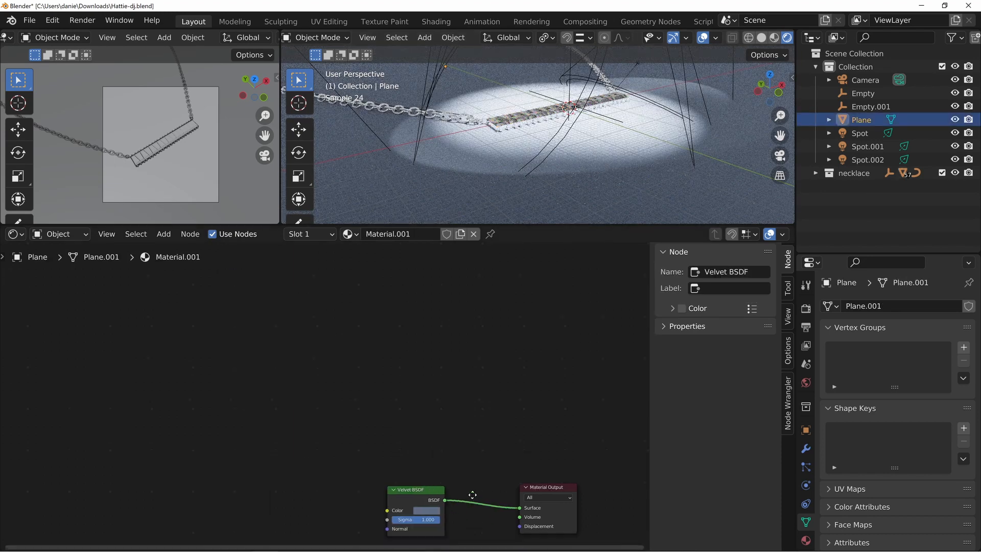
middle_drag(418, 503, 394, 403)
middle_drag(558, 143, 533, 151)
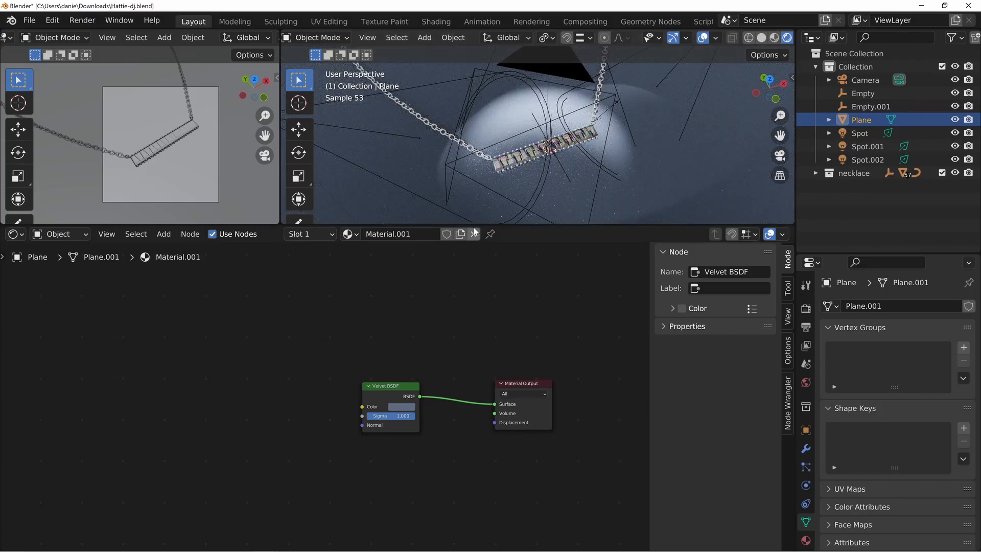
Shrink the Shader Editor to enlarge the 3D viewports and switch the perspective viewport to Solid shading
drag(474, 228, 490, 405)
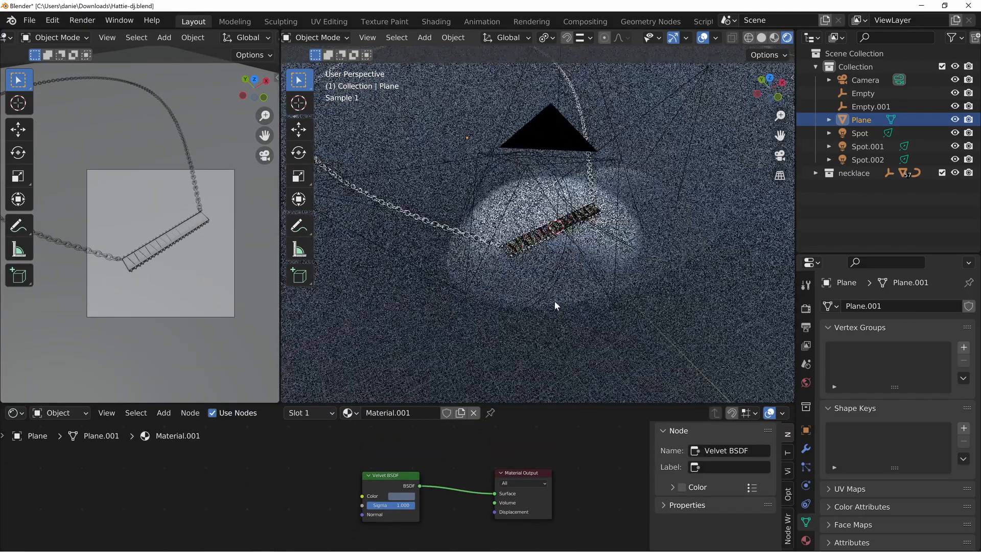
key(z)
click(537, 281)
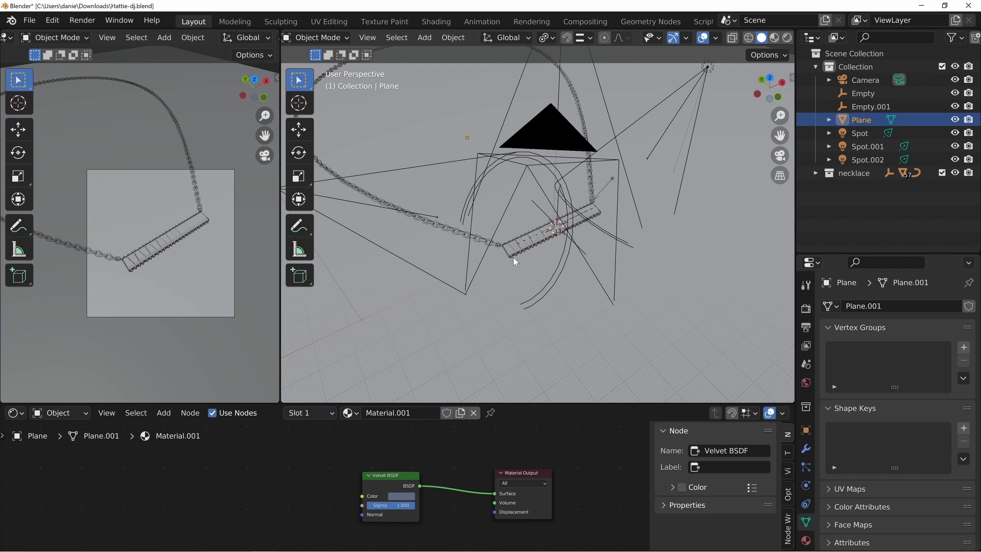
Open the finished render result, examine the pendant's stones and chain up close, and close the image
key(F11)
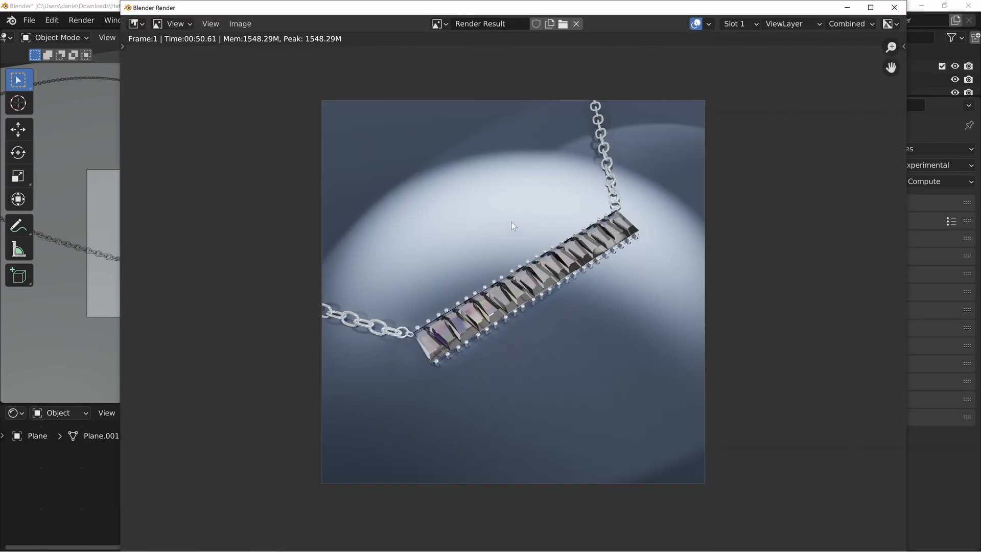
scroll(475, 342, up, 4)
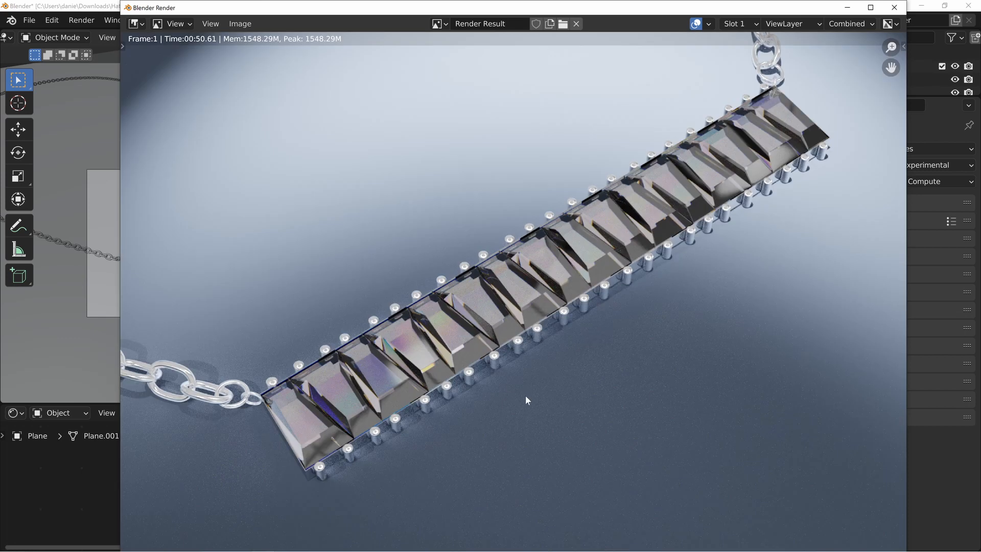
scroll(526, 396, up, 3)
middle_drag(350, 434, 520, 337)
scroll(526, 266, down, 5)
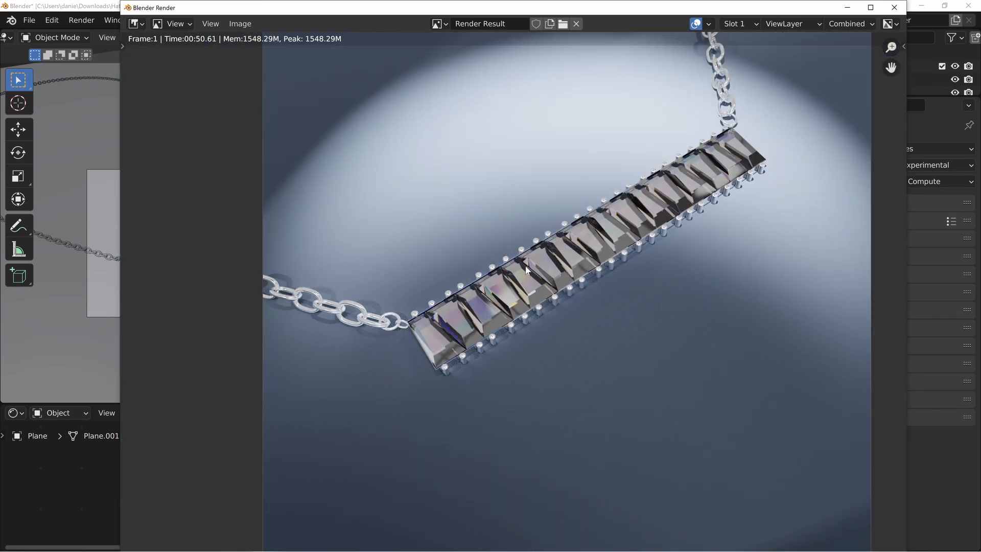
scroll(526, 270, down, 2)
middle_drag(624, 259, 565, 283)
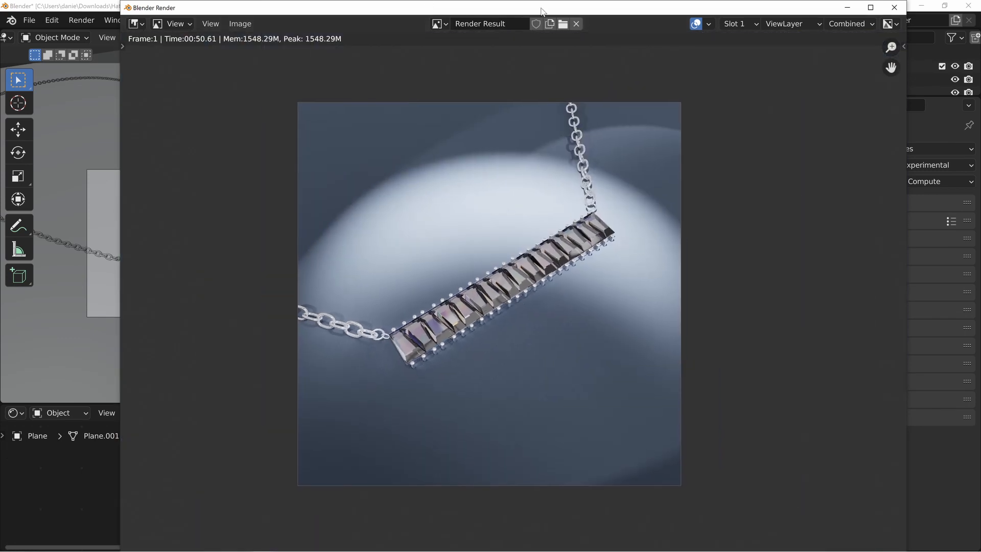
key(Escape)
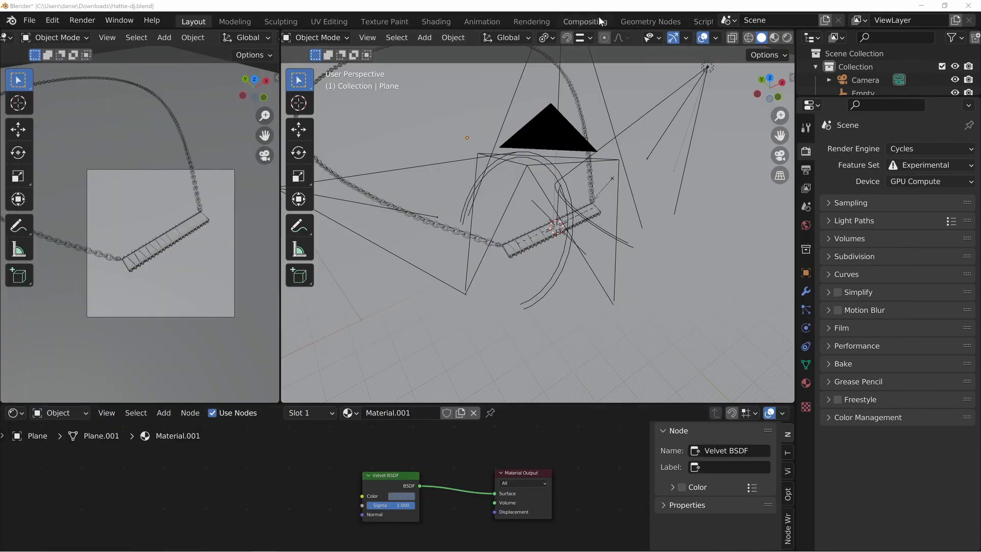
Switch to the Compositing workspace and preview the Render Layers image in the backdrop
click(596, 21)
click(432, 302)
middle_drag(307, 81, 411, 187)
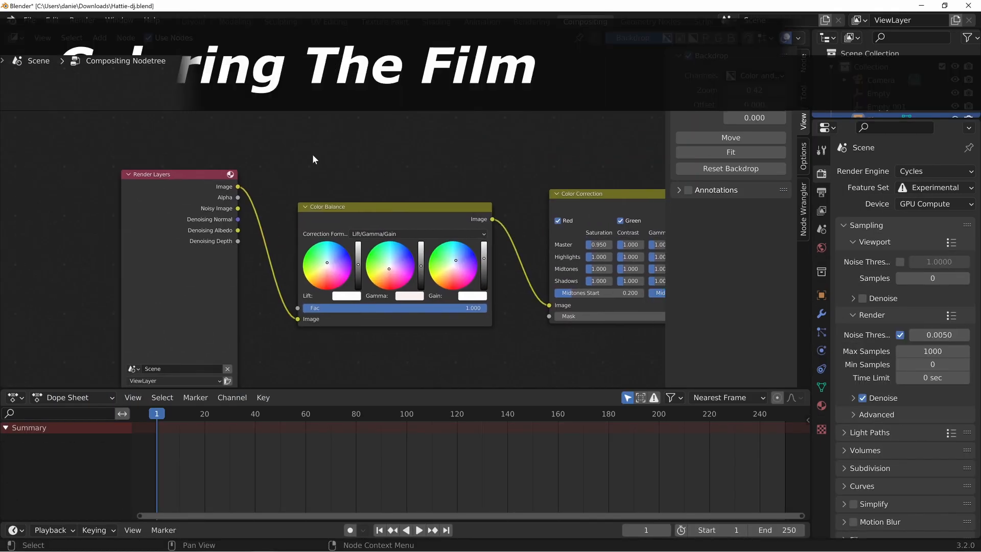
scroll(326, 158, down, 2)
middle_drag(465, 141, 363, 128)
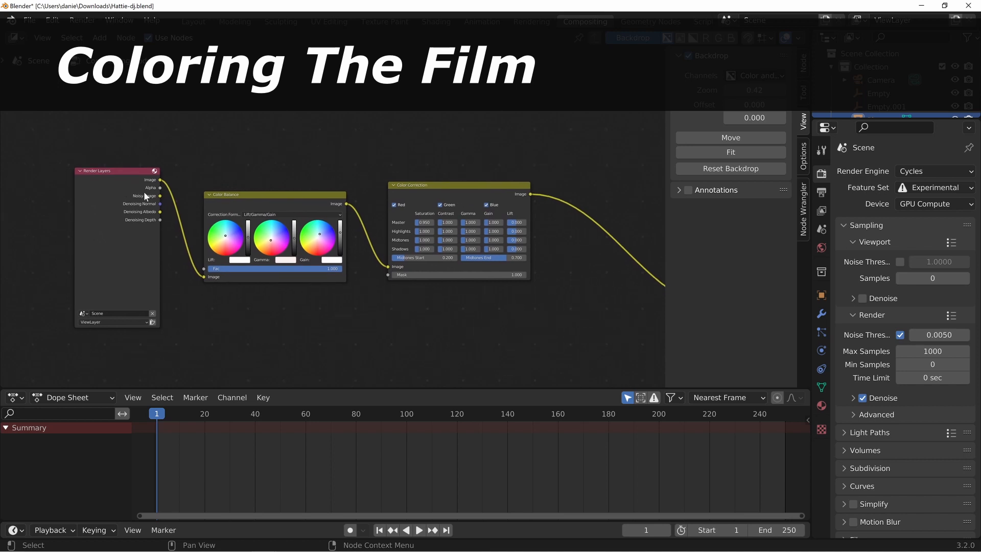
ctrl+shift+click(128, 175)
Rearrange the Render Layers, Color Balance and Color Correction nodes so the backdrop's necklace is uncovered
drag(267, 206, 260, 278)
drag(428, 194, 431, 289)
drag(142, 191, 109, 254)
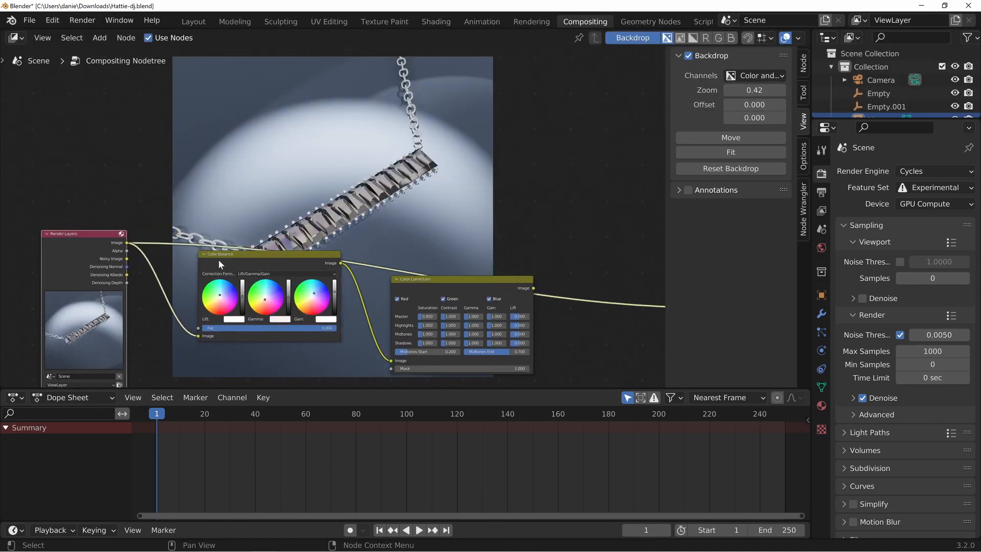
drag(221, 265, 170, 302)
drag(431, 293, 426, 315)
Look at the uncorrected Viewer Node image in the separate render window, restore that window and return to the compositor
drag(0, 167, 567, 0)
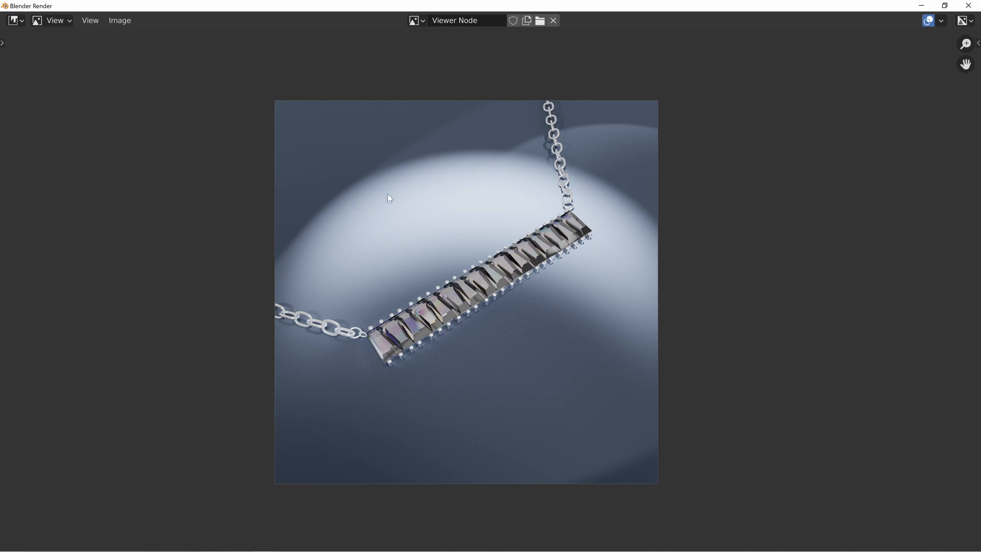
click(945, 6)
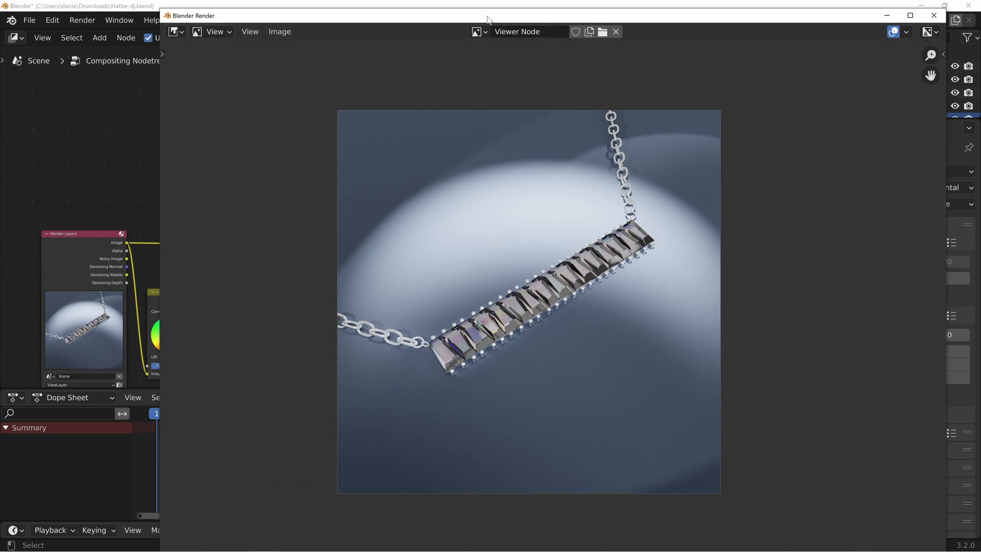
drag(489, 15, 743, 34)
click(378, 5)
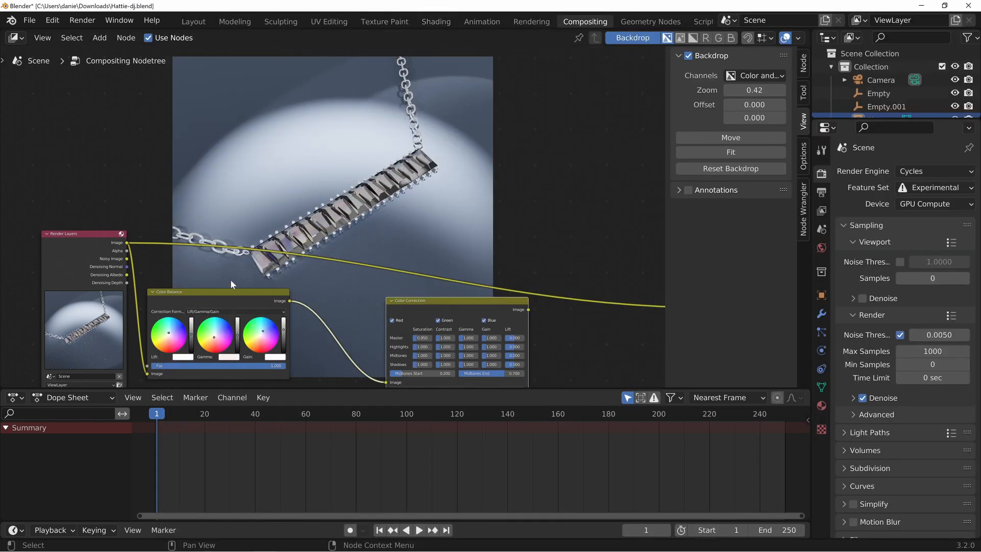
Preview the Color Balance node's output in the backdrop and get a close view of its Lift/Gamma/Gain controls
middle_drag(251, 252, 302, 196)
drag(238, 242, 273, 252)
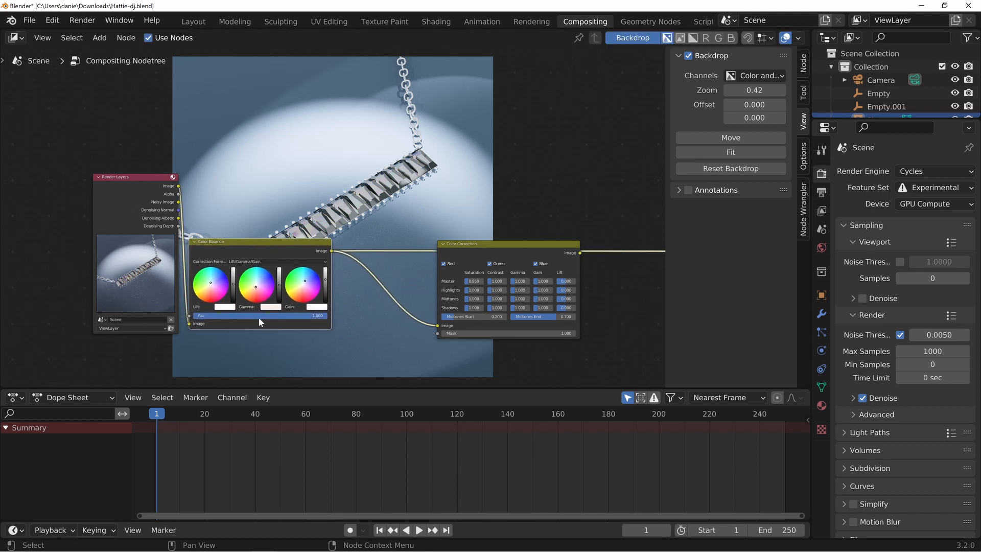
scroll(260, 321, up, 1)
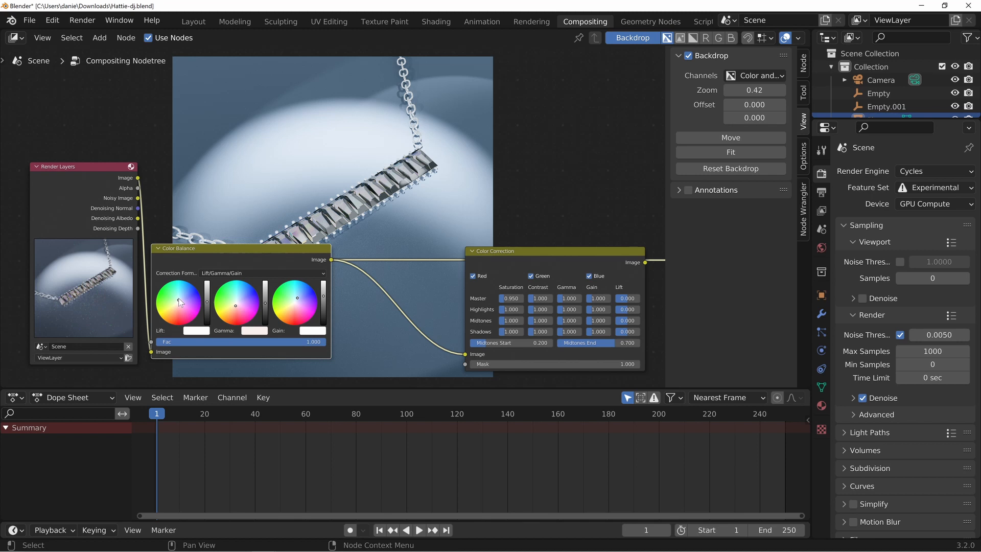
scroll(332, 304, up, 8)
middle_drag(346, 324, 466, 191)
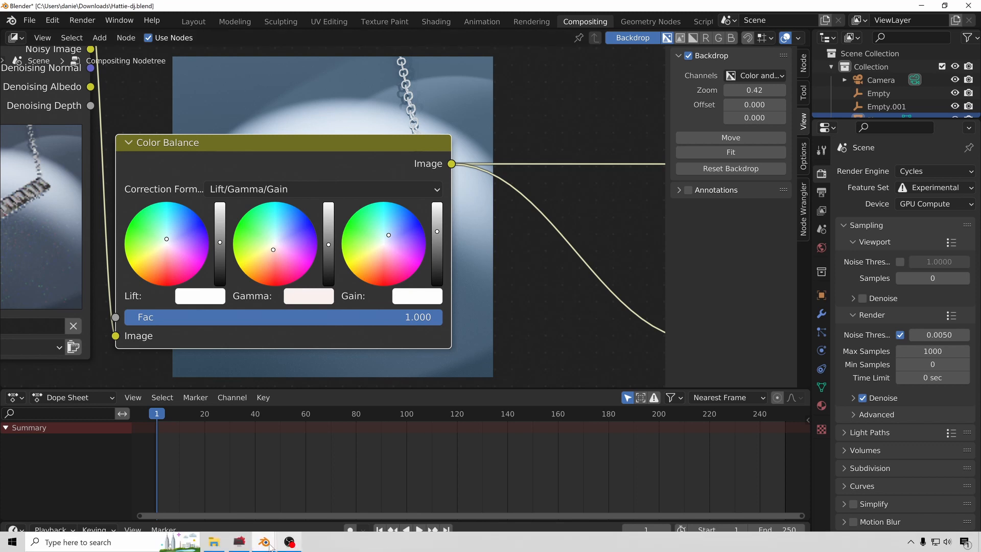
Show the scopes beside the Viewer Node image, widen them and enlarge the waveform to read the image's brightness
mouse_move(264, 542)
click(384, 499)
drag(629, 33, 335, 14)
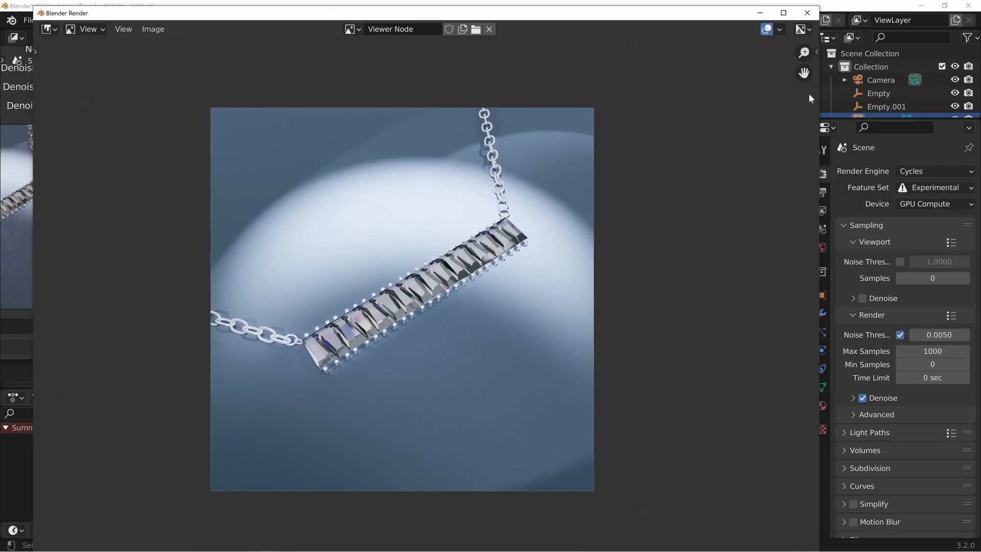
key(n)
click(813, 148)
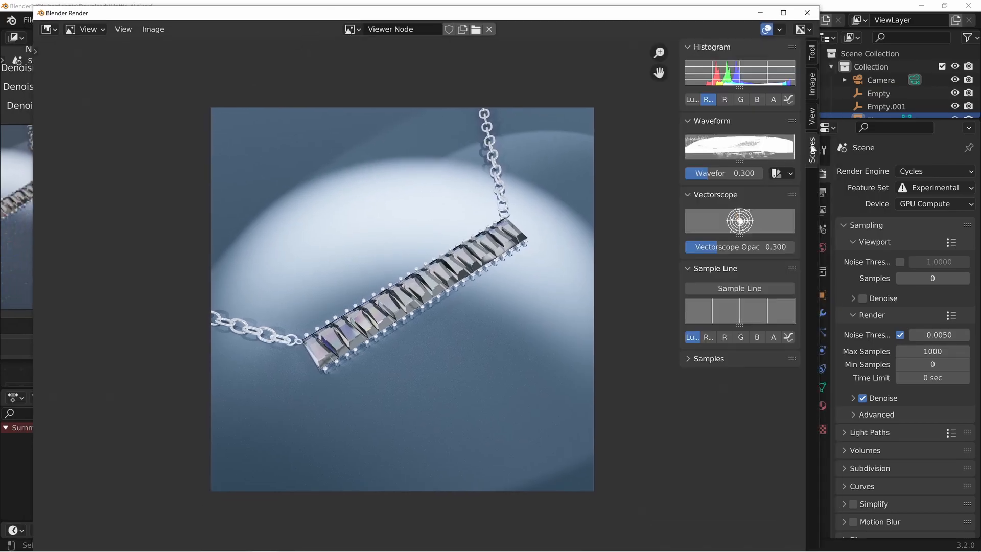
drag(677, 187, 610, 182)
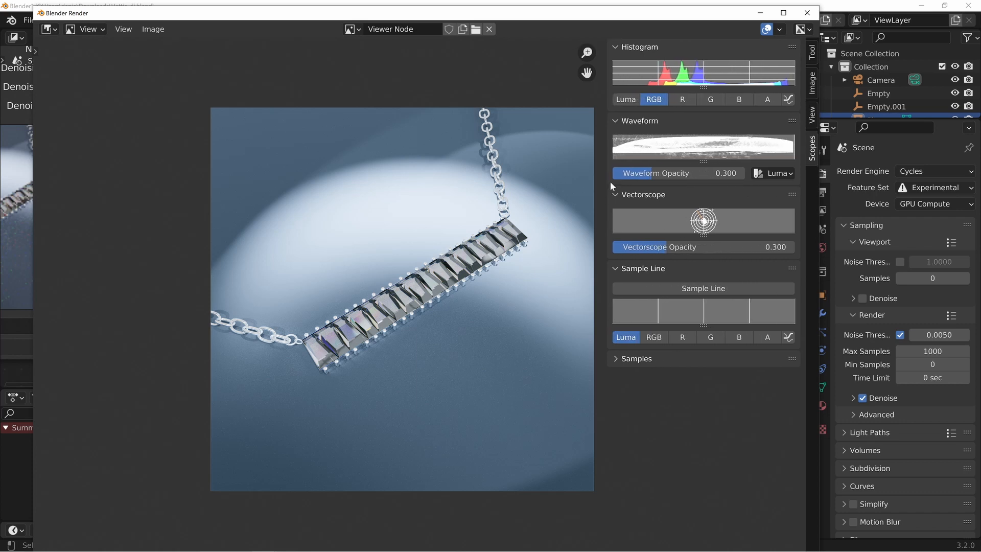
drag(704, 161, 706, 337)
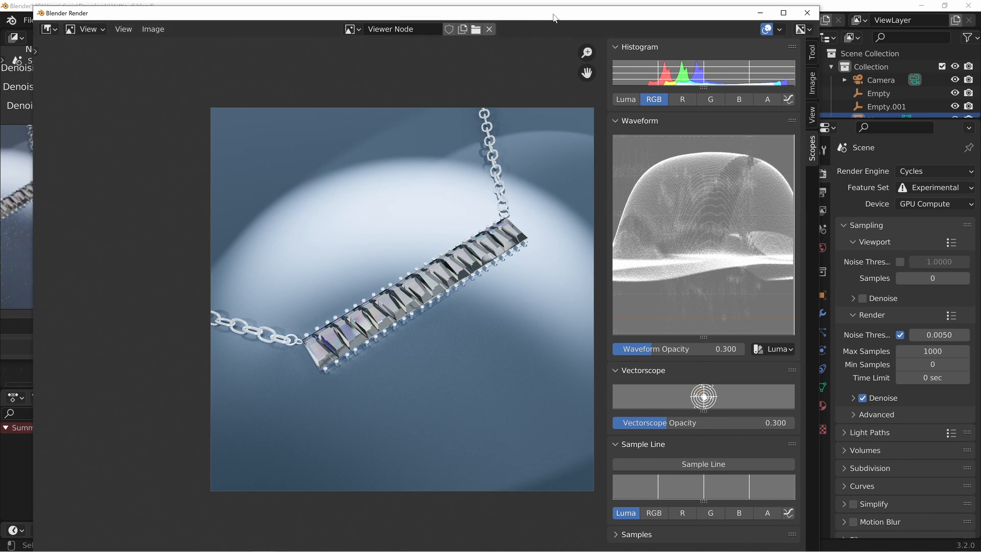
drag(552, 15, 574, 21)
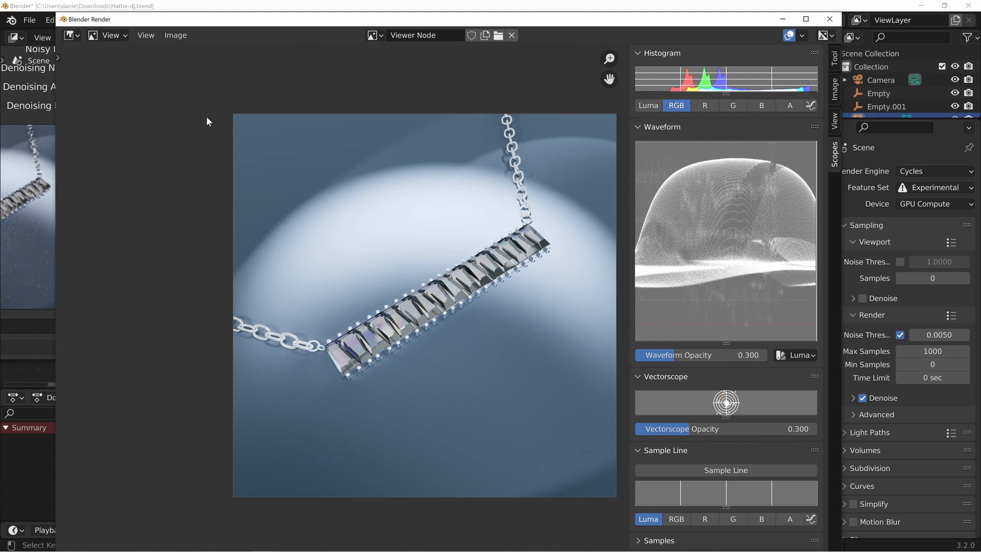
key(Escape)
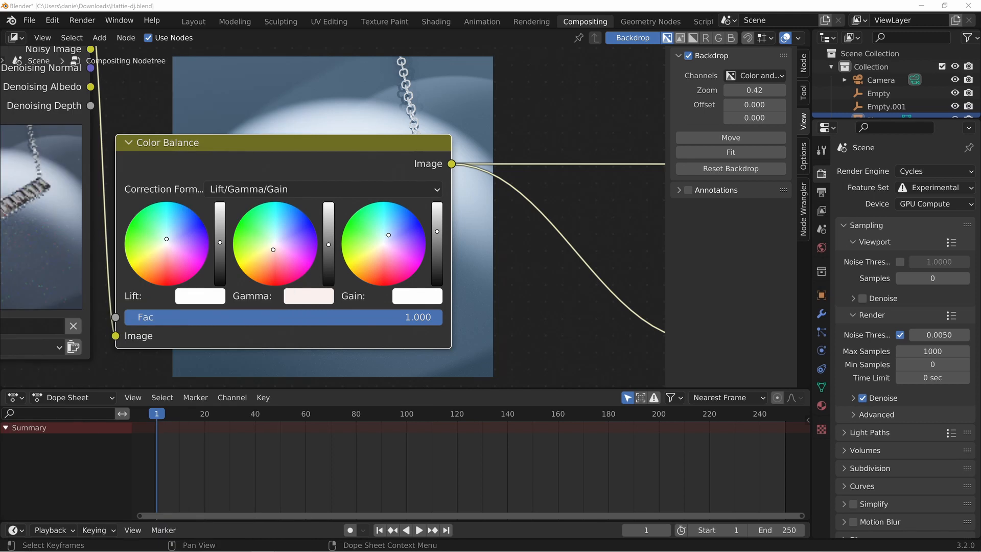
Move the Color Balance node aside, then lower its Gamma brightness slightly and raise Lift and Gain a little
drag(276, 145, 567, 102)
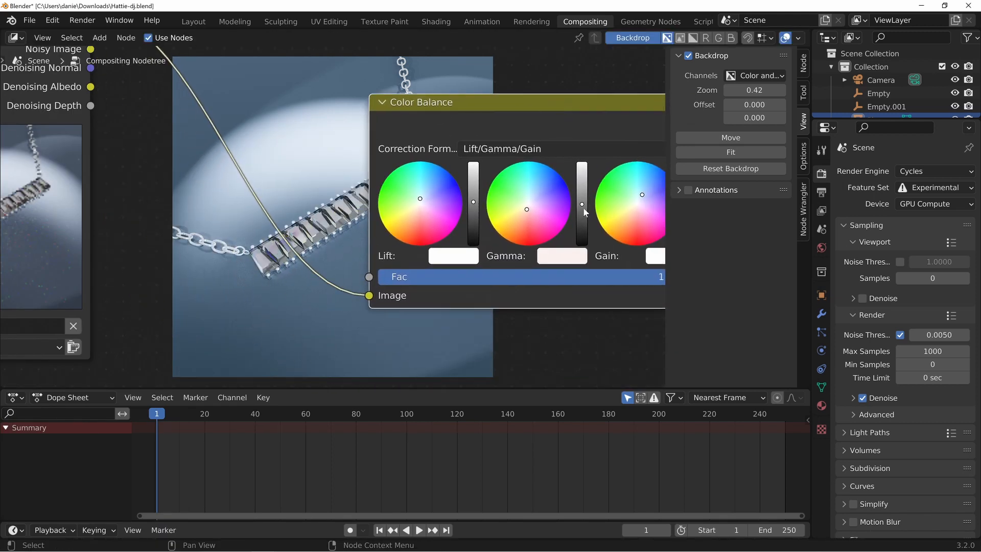
drag(582, 204, 583, 208)
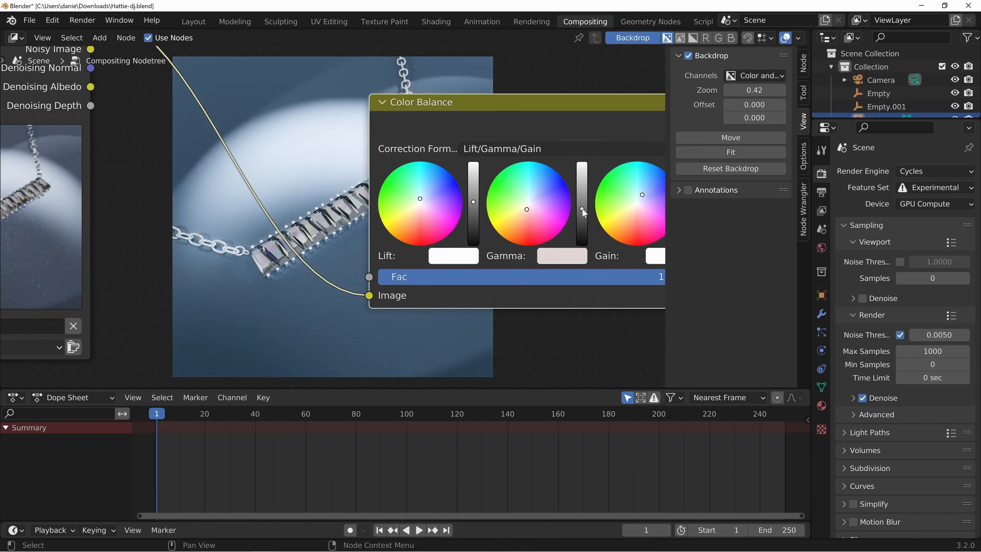
drag(474, 201, 474, 199)
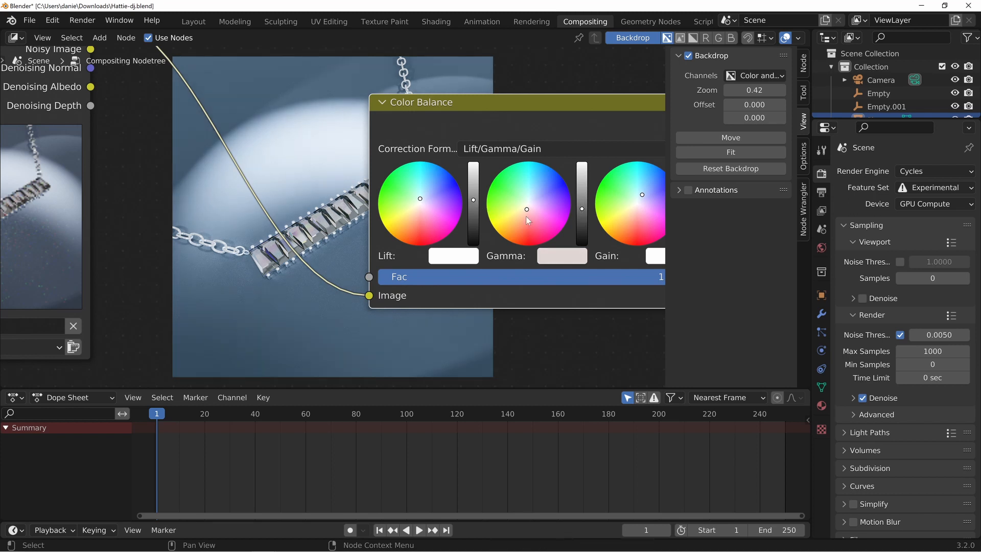
middle_drag(593, 217, 520, 216)
drag(617, 195, 617, 189)
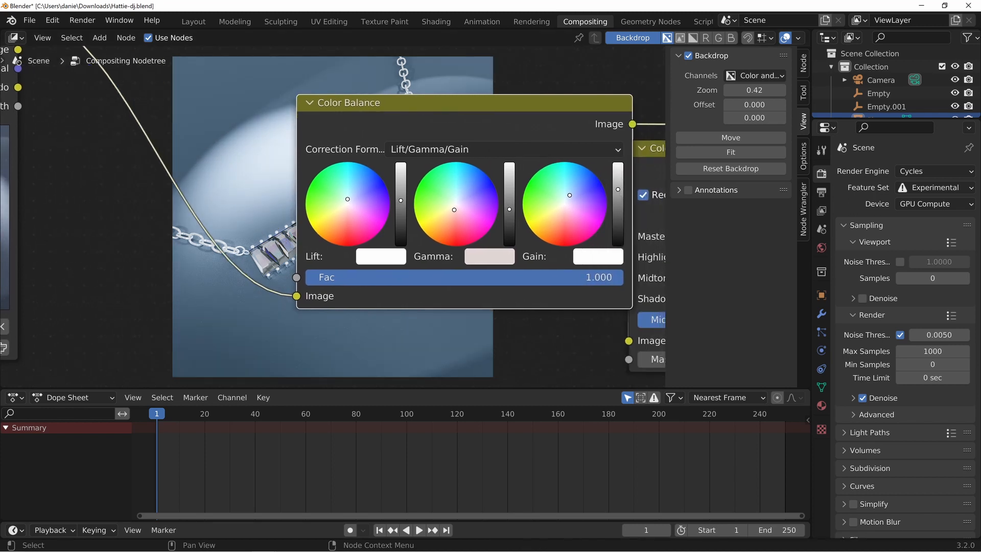
Check the color-balanced image and its waveform in the render window, then move that window out of the way
key(F11)
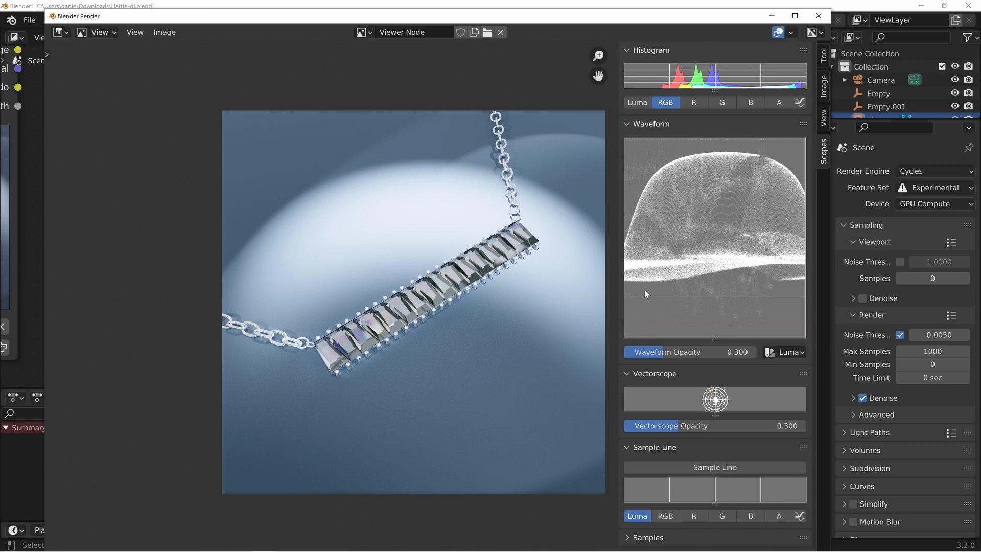
drag(555, 16, 1, 41)
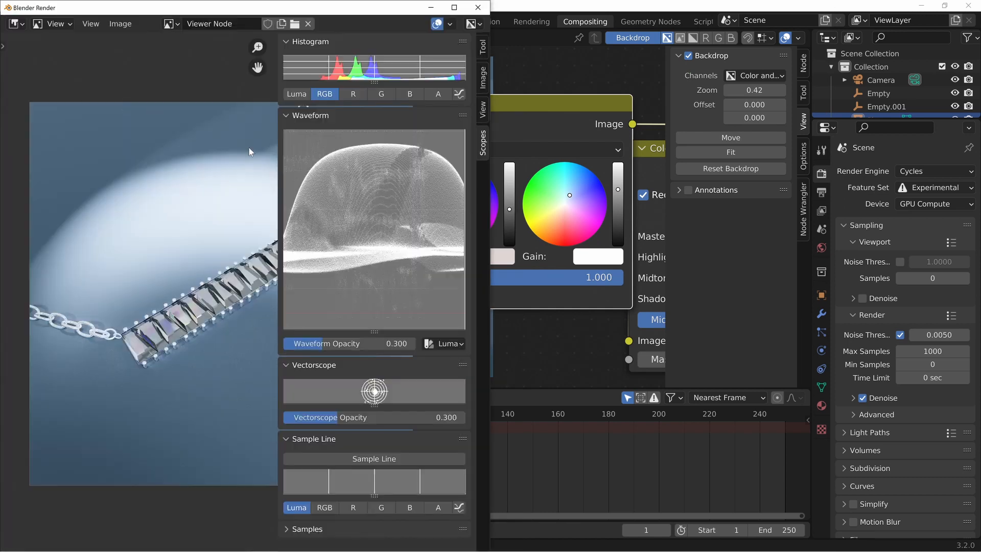
drag(378, 6, 1, 91)
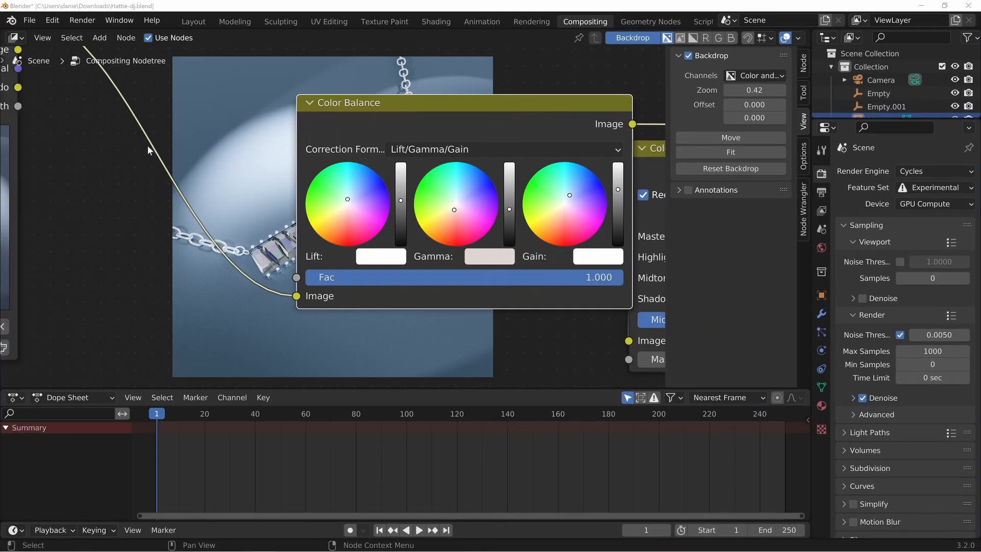
Darken the Color Balance node's Gamma strongly, check the waveform in the render window, and raise Gain slightly
click(509, 221)
click(509, 224)
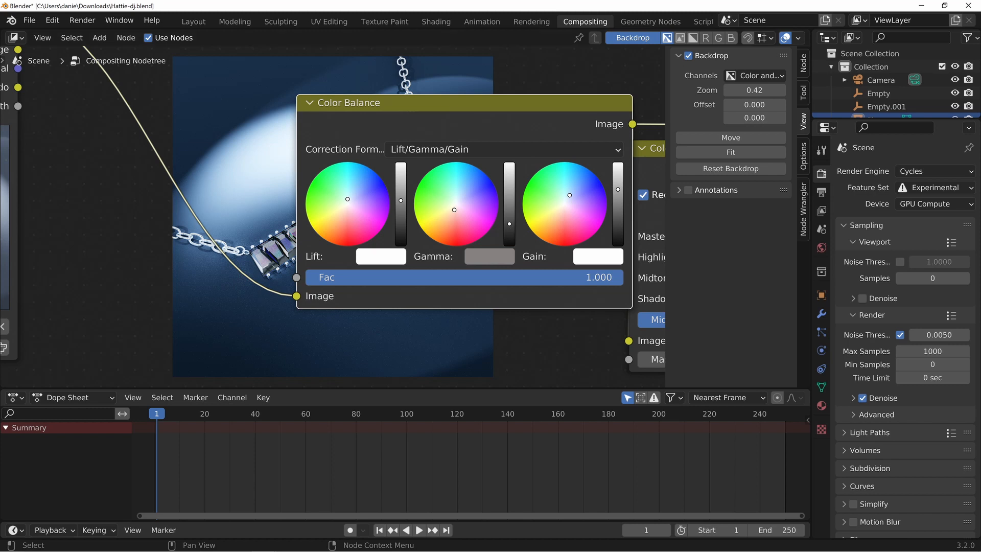
drag(1, 81, 654, 31)
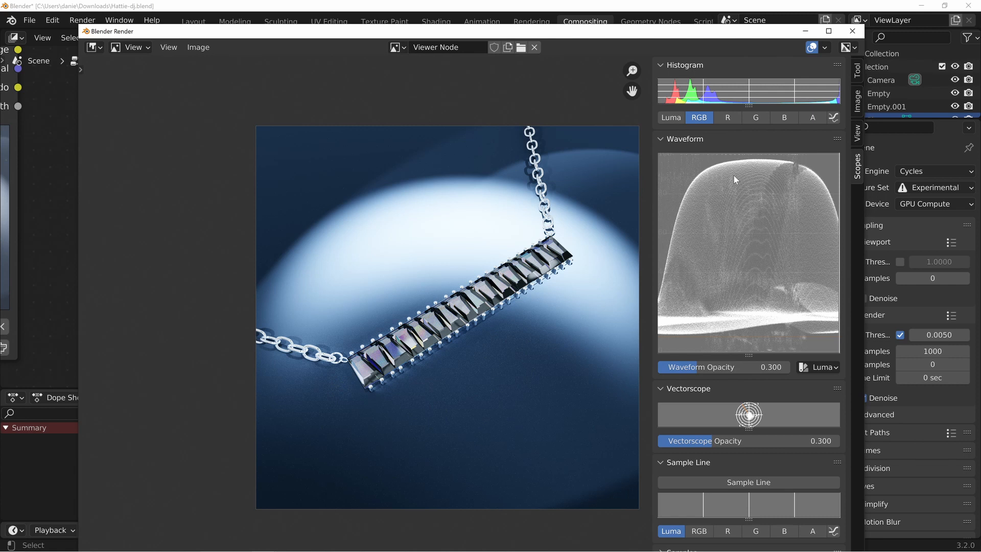
click(584, 24)
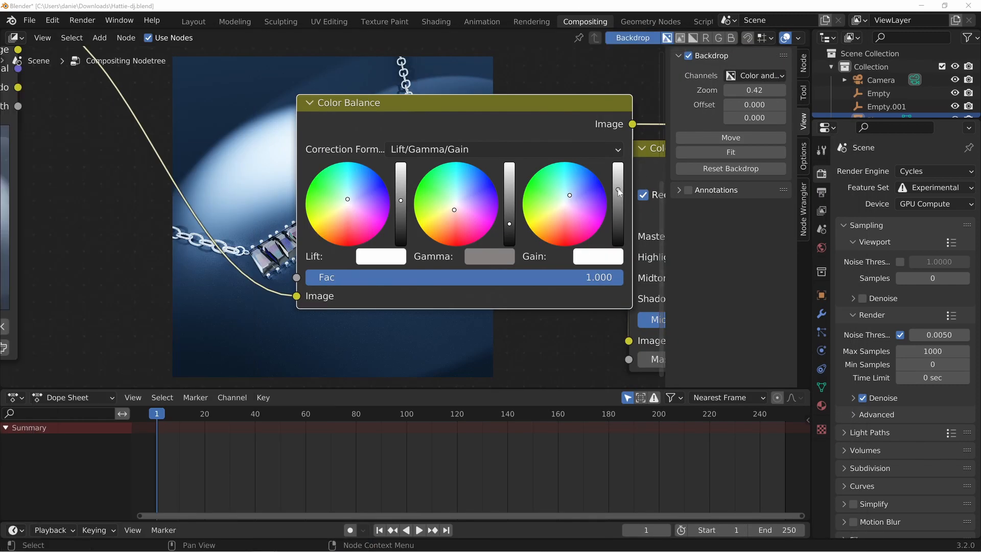
drag(621, 191, 620, 191)
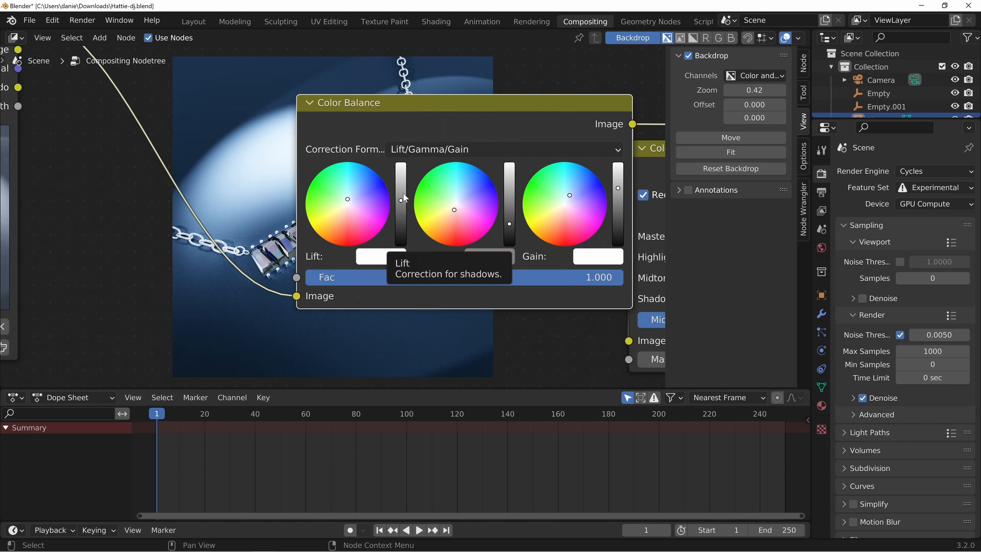
Raise the Color Balance node's Lift slightly to brighten the shadows and check the result on the waveform in the render window
drag(403, 200, 404, 196)
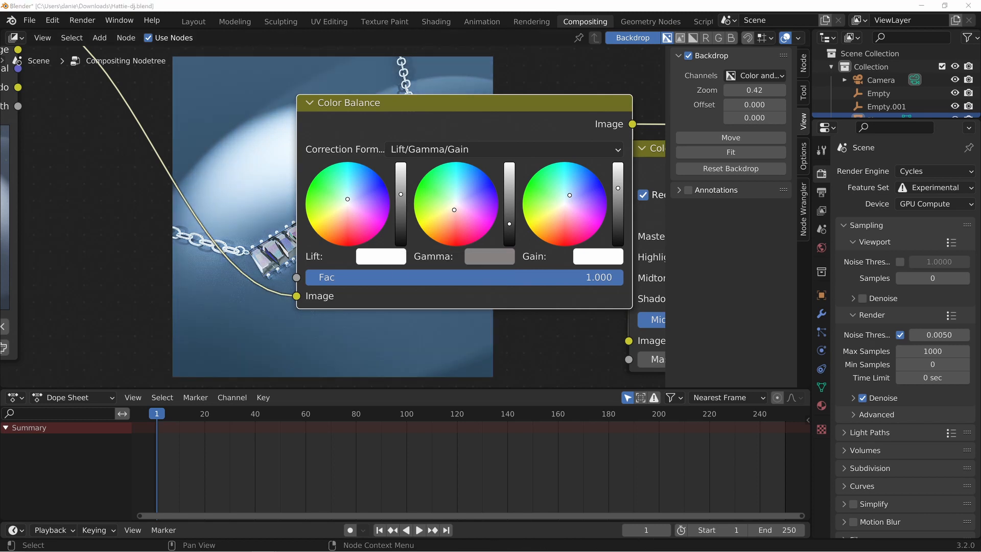
key(F11)
drag(592, 26, 626, 22)
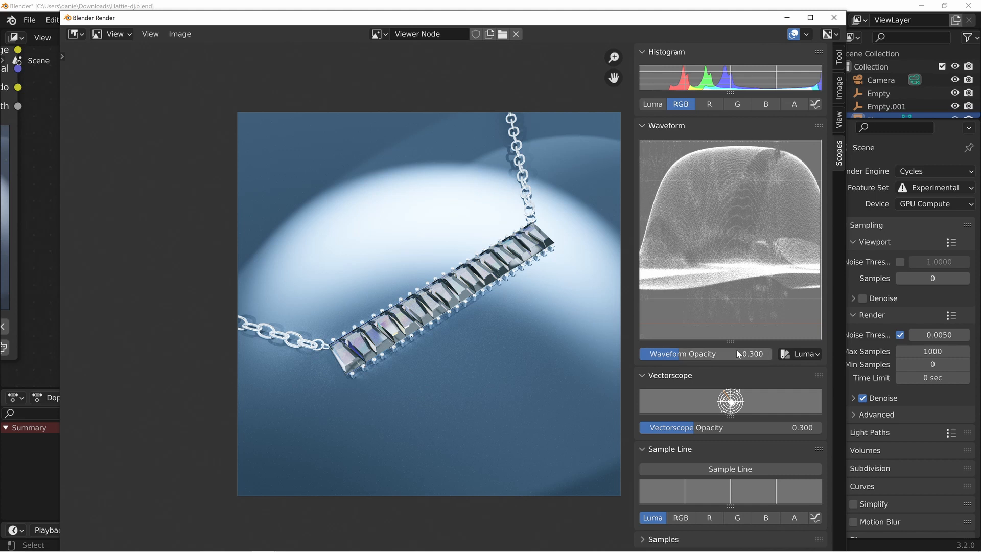
drag(695, 21, 694, 23)
key(Escape)
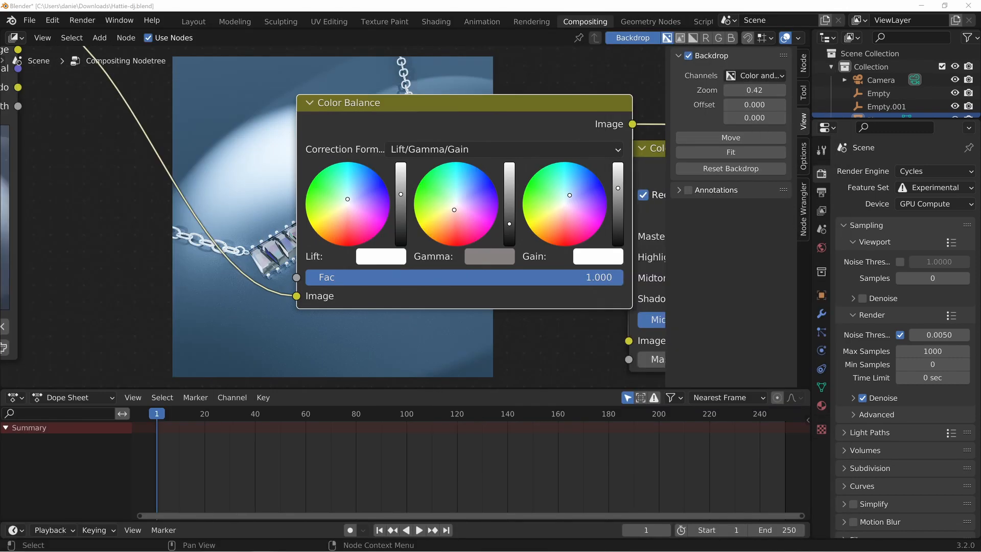
Move the Color Balance node off the necklace in the backdrop and place the Color Correction node close beside it
drag(458, 109, 228, 236)
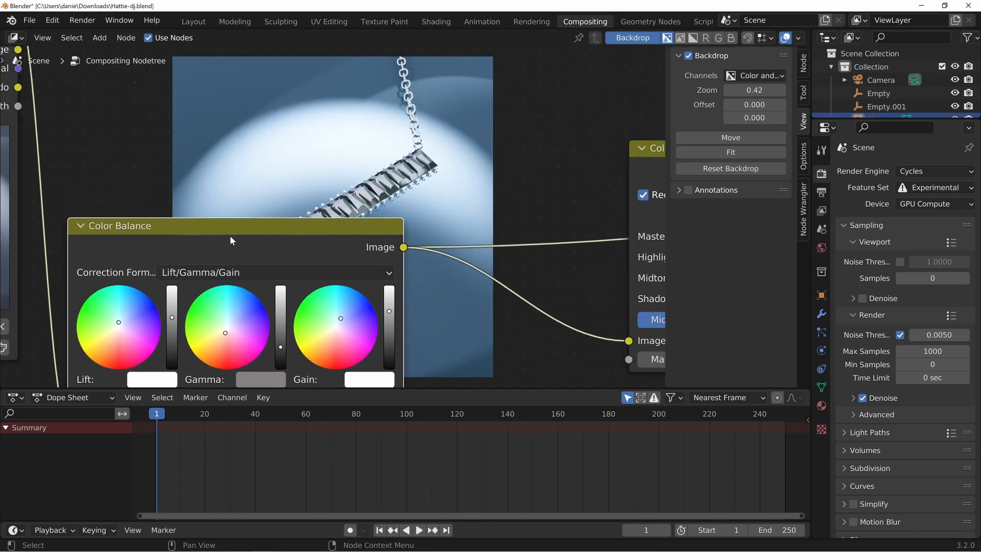
middle_drag(453, 193, 402, 161)
drag(172, 199, 199, 175)
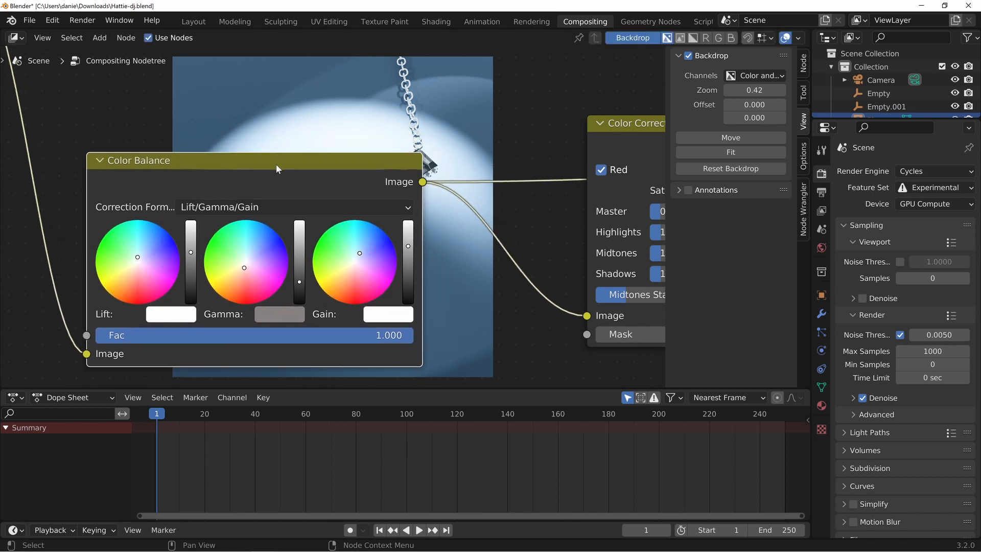
scroll(279, 210, down, 2)
scroll(281, 204, down, 4)
middle_drag(169, 229, 94, 249)
drag(458, 201, 396, 258)
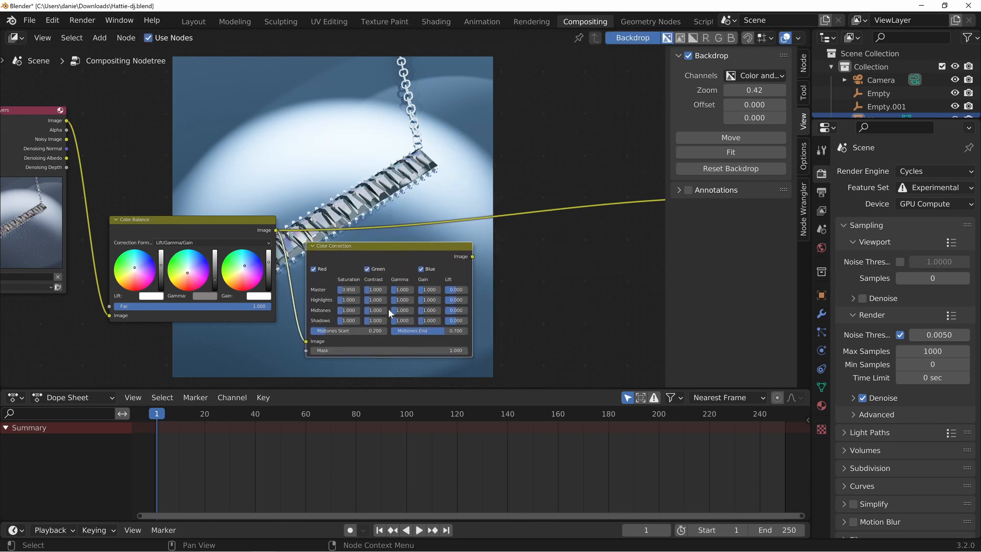
Route the Color Correction node's output to the viewer, set its Master saturation to 0.9 and tuck it beside Color Balance
scroll(389, 308, up, 2)
ctrl+shift+click(428, 266)
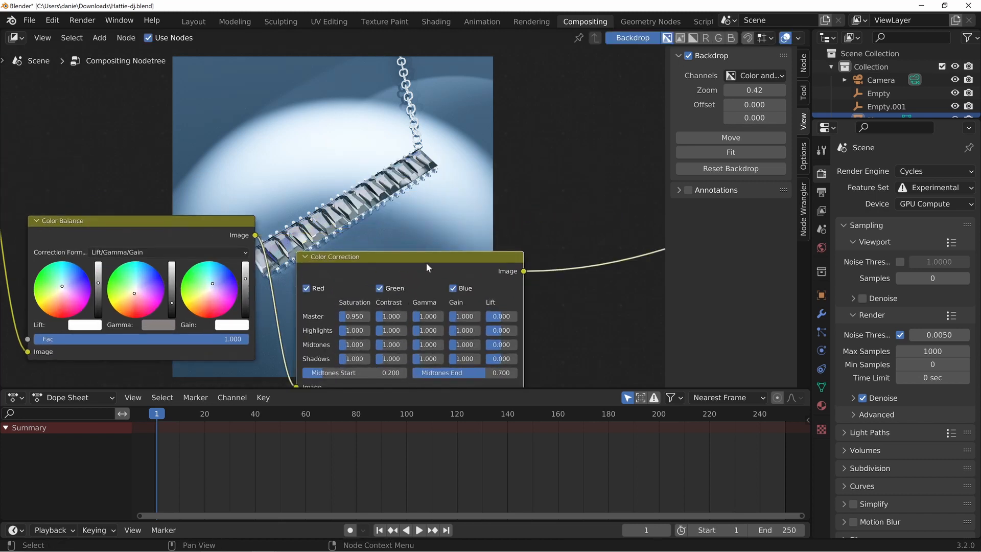
drag(426, 264, 395, 229)
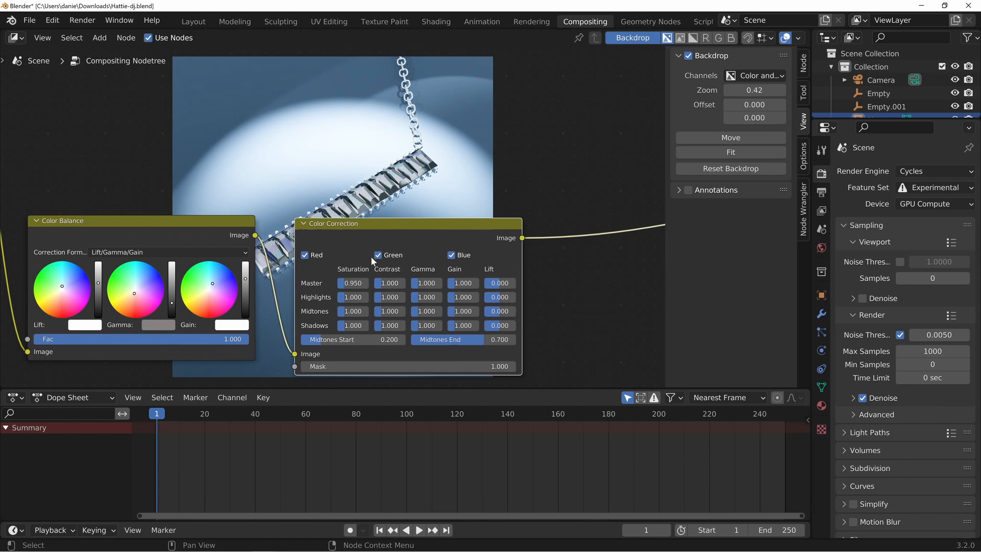
double_click(353, 284)
text(0.9)
key(Return)
drag(408, 233, 393, 232)
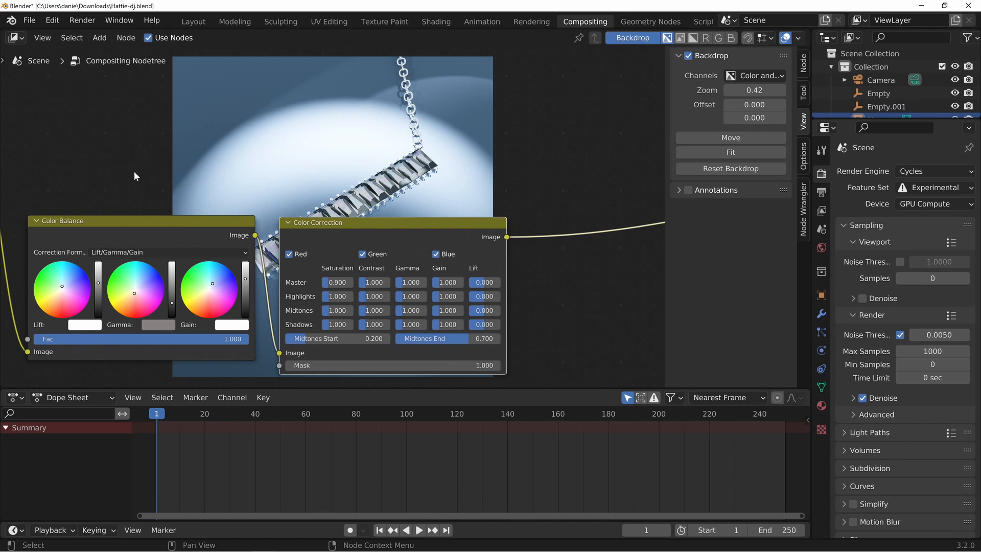
Bring up the graded Viewer Node image in the render window and start saving it as a new image file
drag(0, 81, 758, 30)
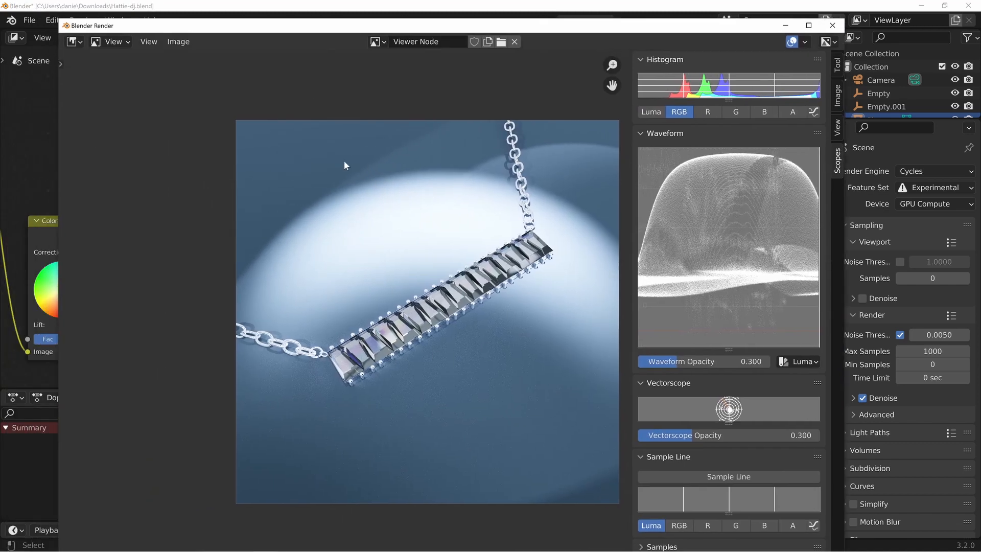
click(179, 42)
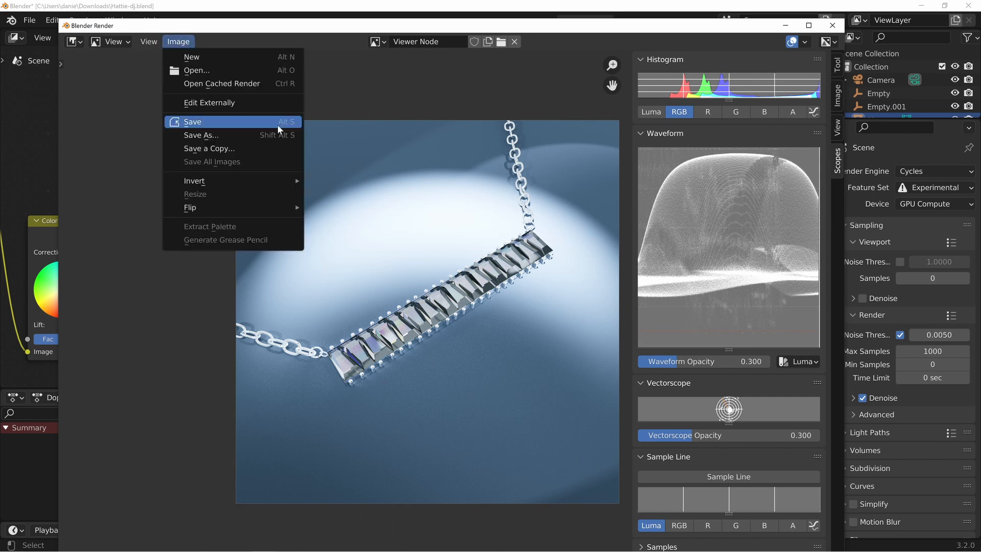
click(229, 135)
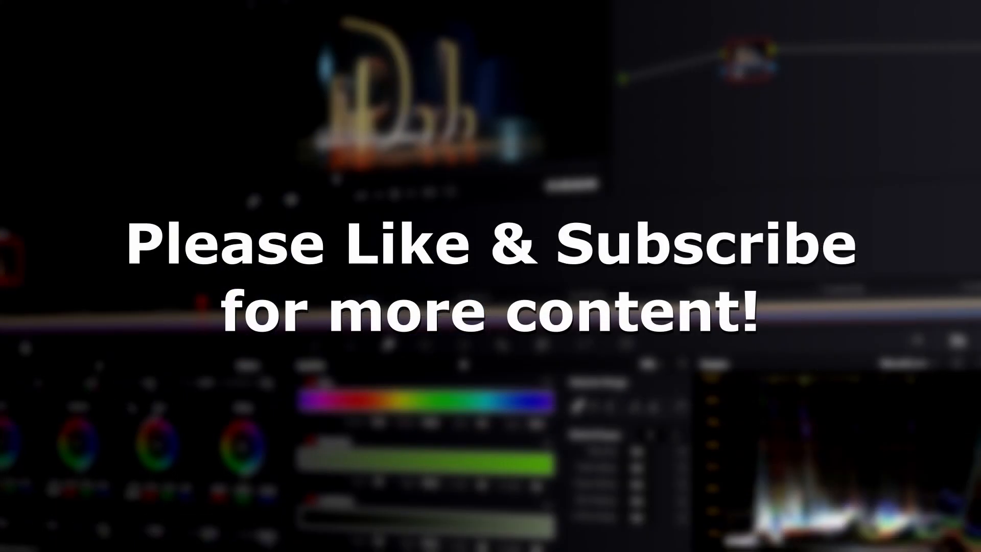